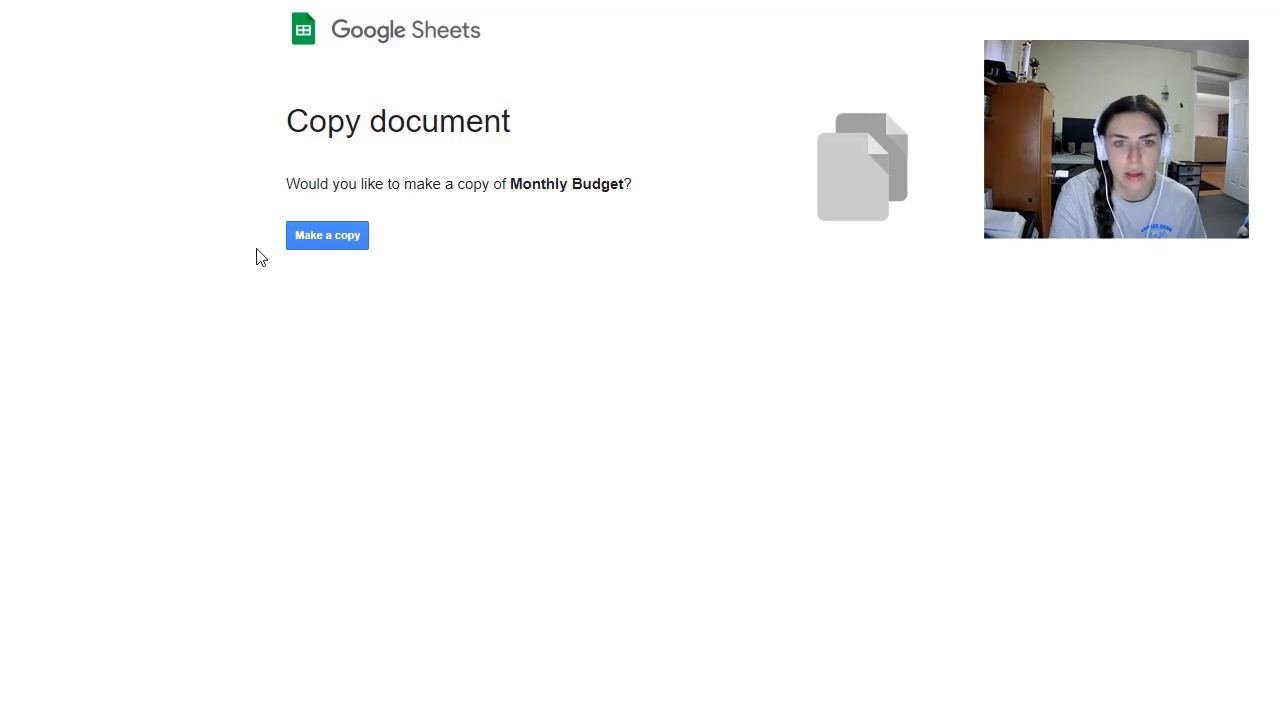
Make a copy of the Monthly Budget spreadsheet and look over the tables on its Budget sheet.
click(347, 244)
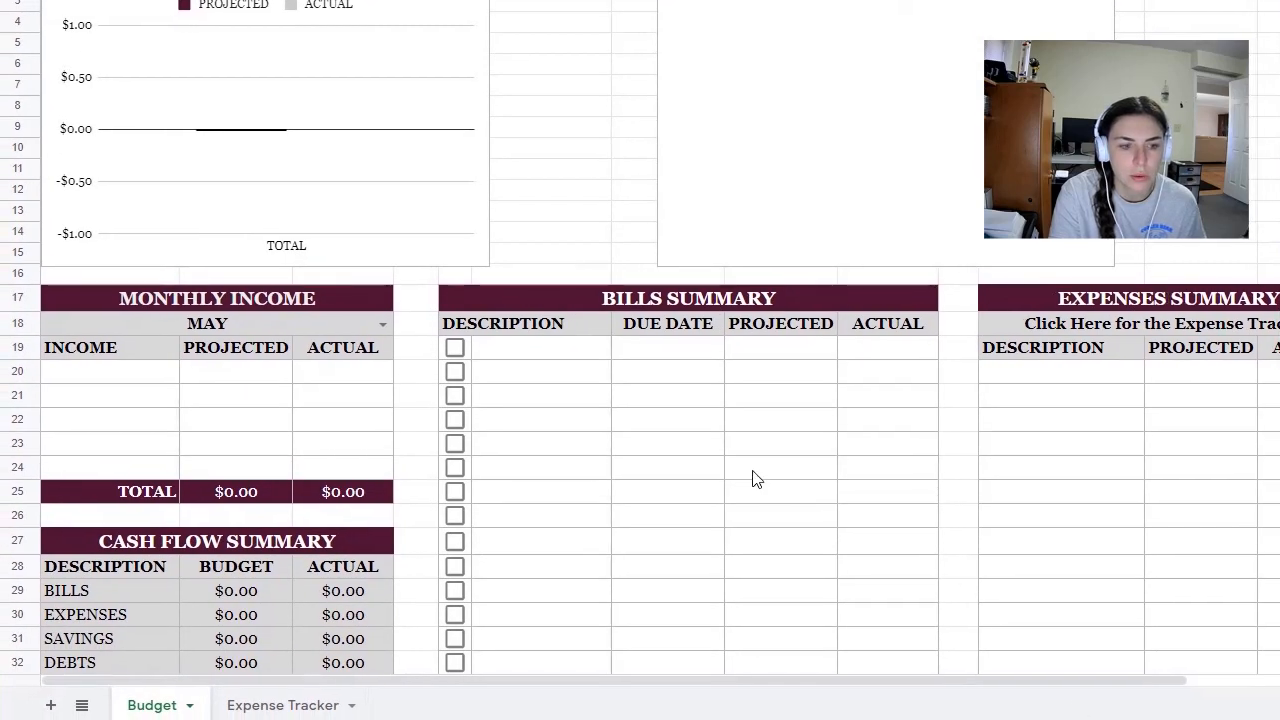
scroll(686, 428, down, 3)
scroll(746, 437, up, 3)
scroll(440, 400, down, 3)
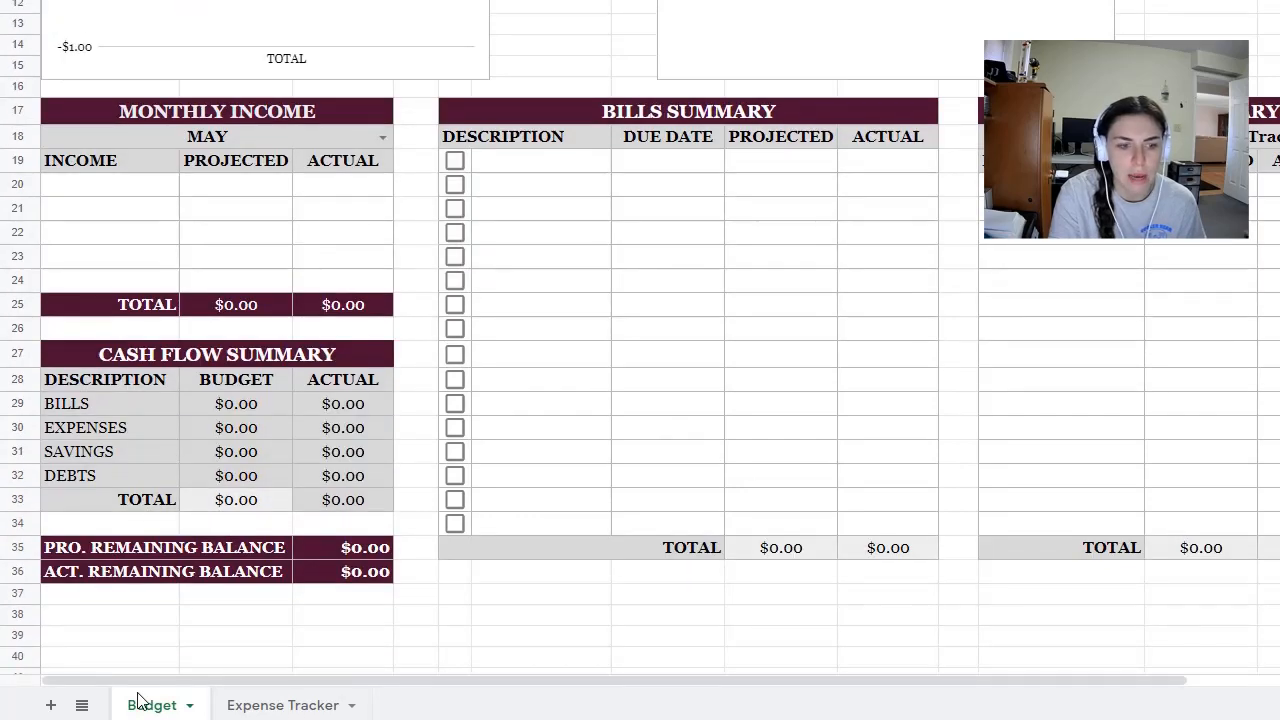
scroll(703, 398, up, 3)
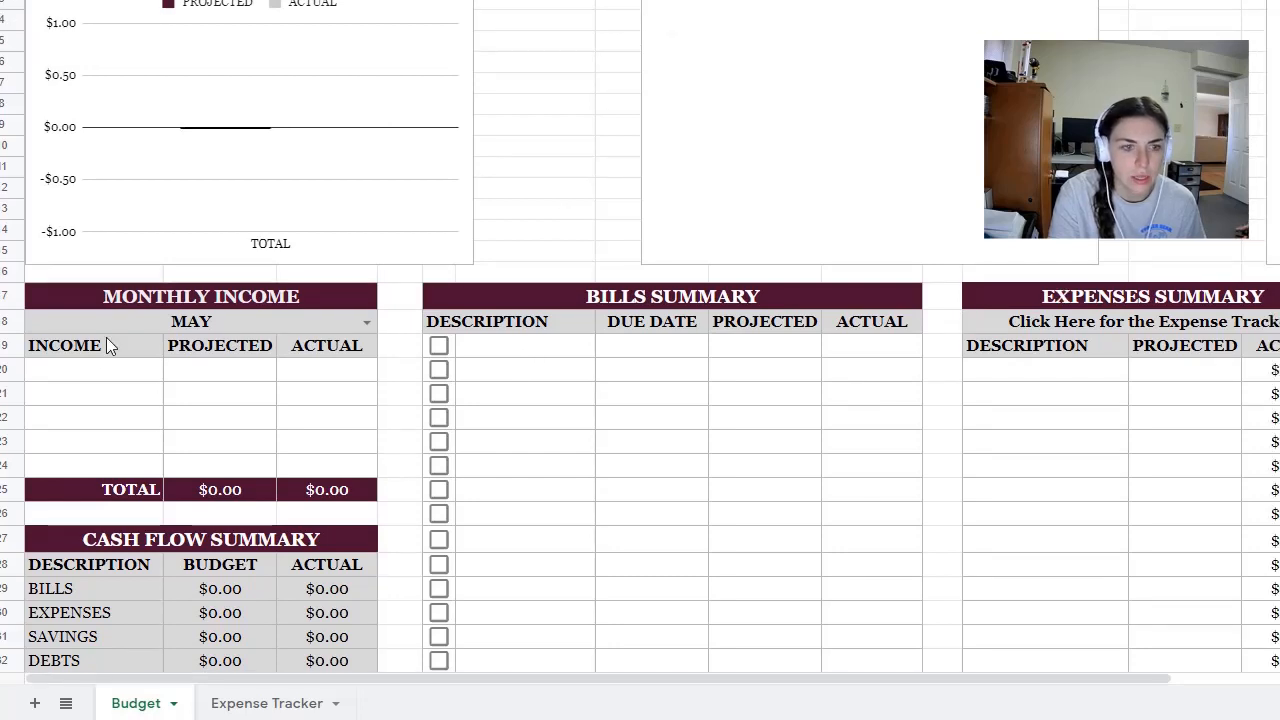
Set the month in the Monthly Income table to APRIL.
click(166, 304)
click(222, 418)
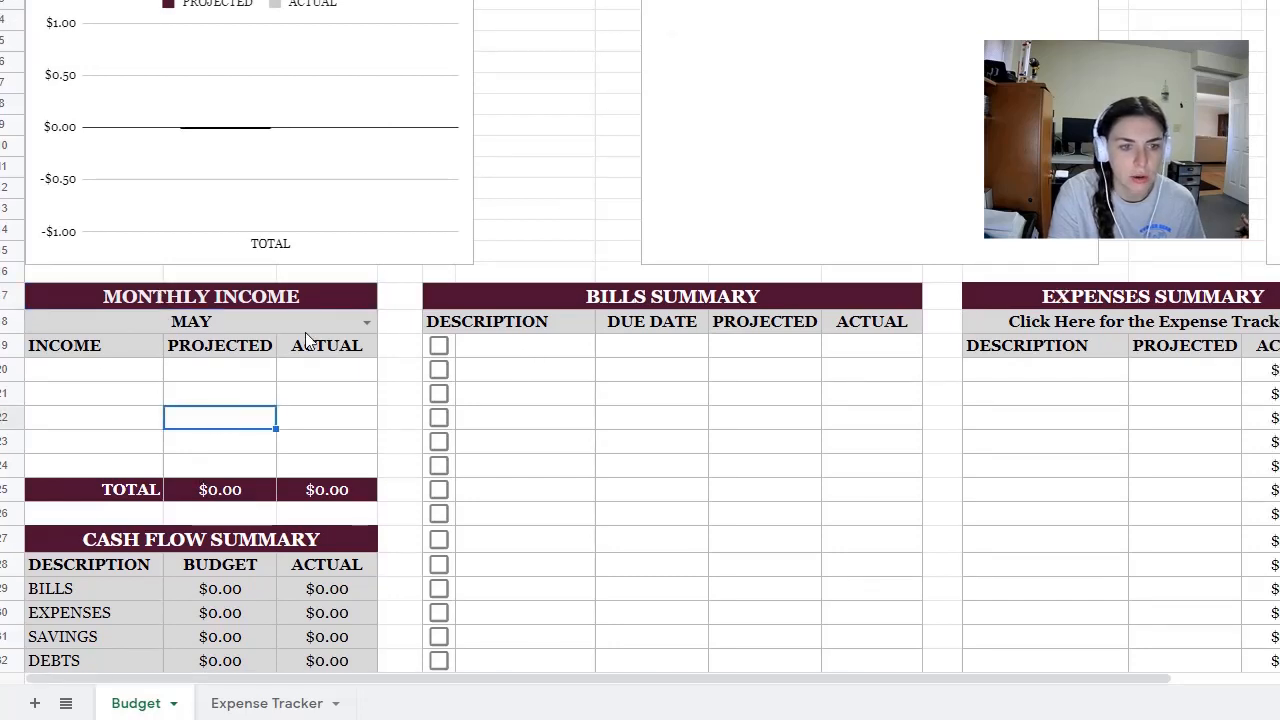
click(365, 324)
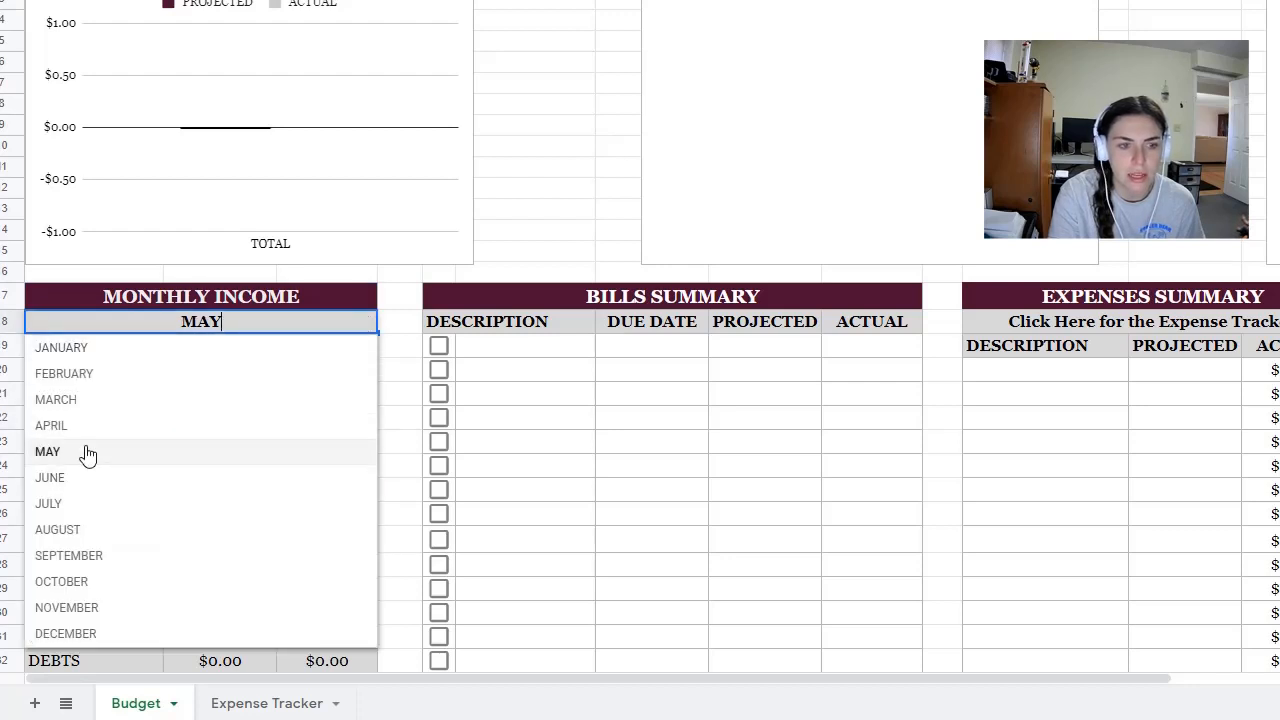
click(52, 425)
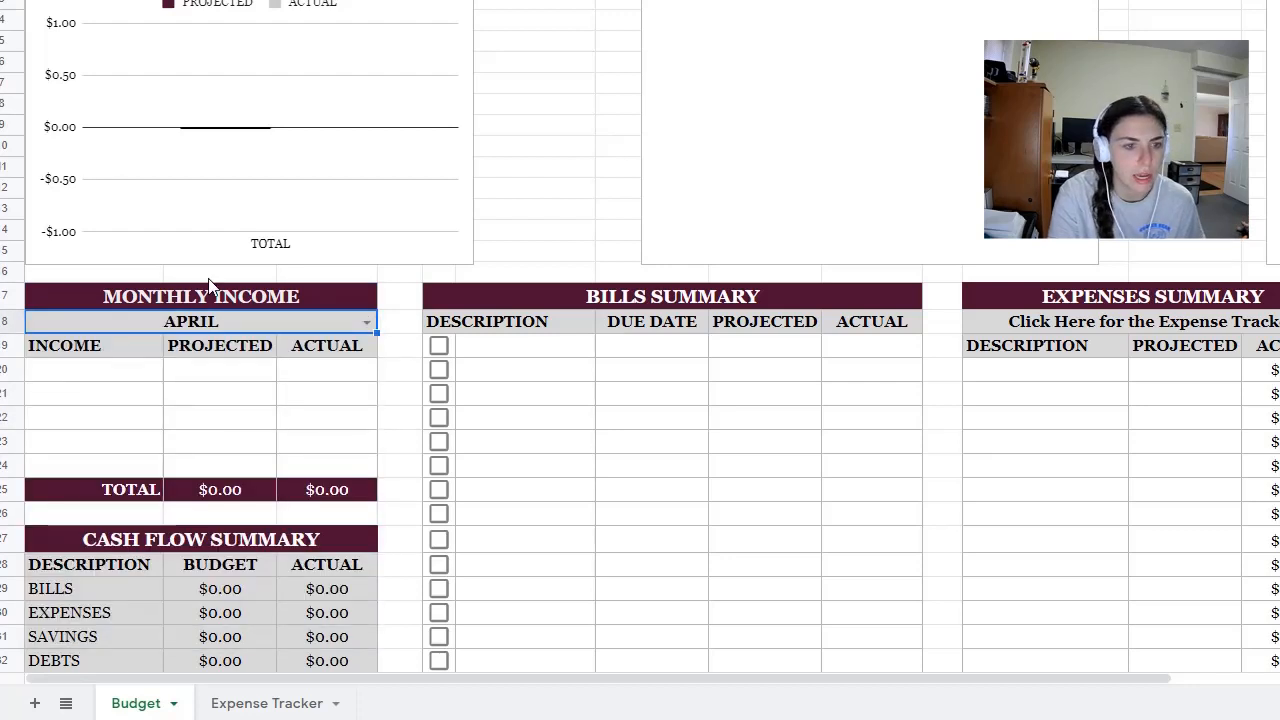
Add Salary as the first income source in the Monthly Income table with a projected amount of 3500.
click(113, 372)
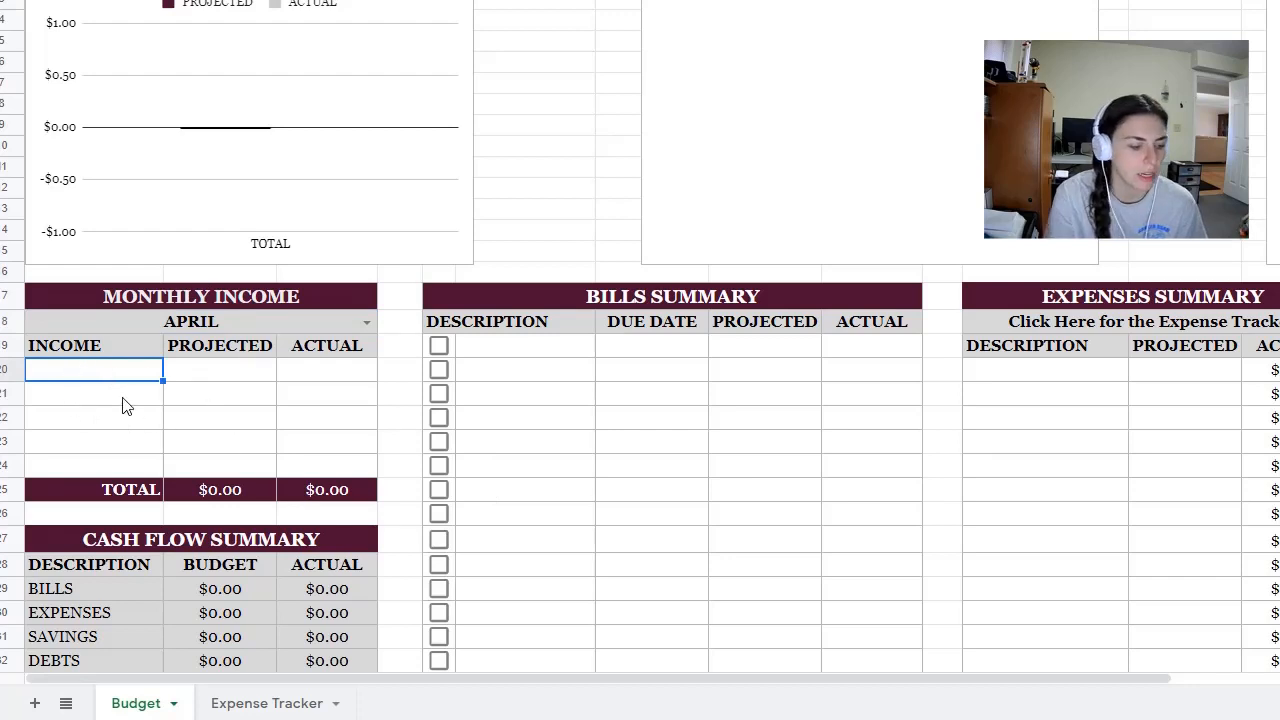
text(Salary)
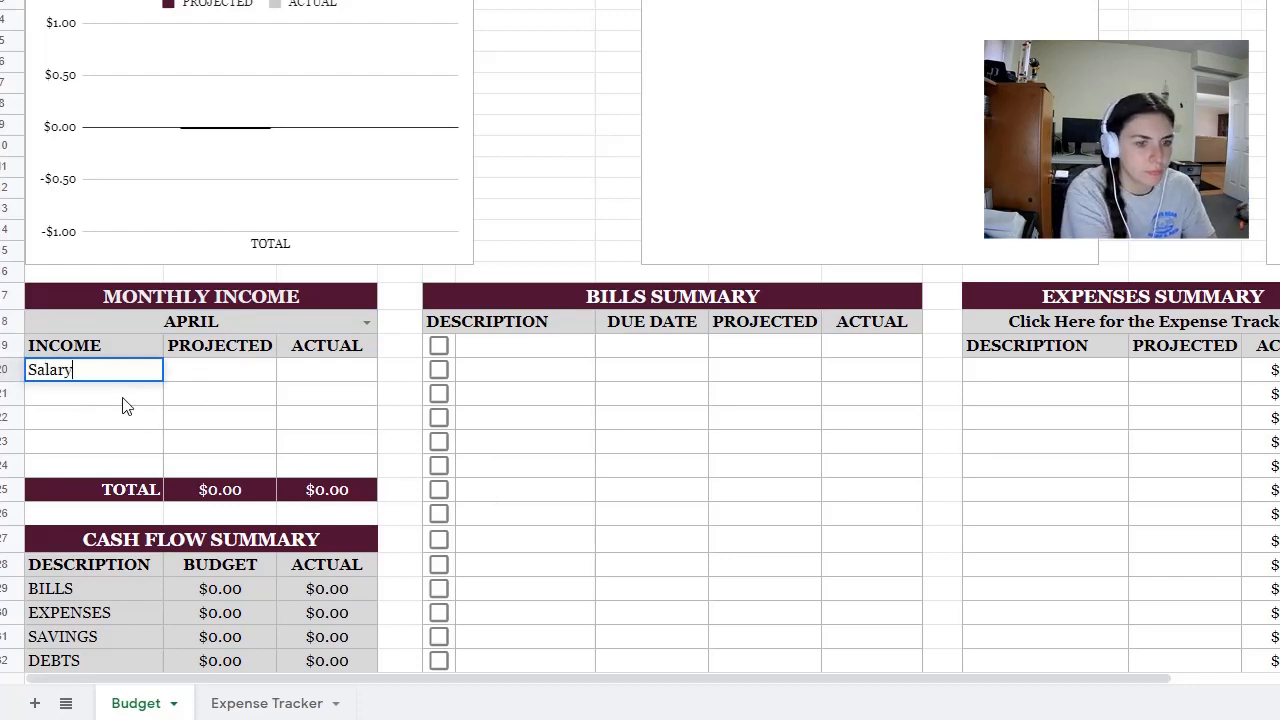
key(Tab)
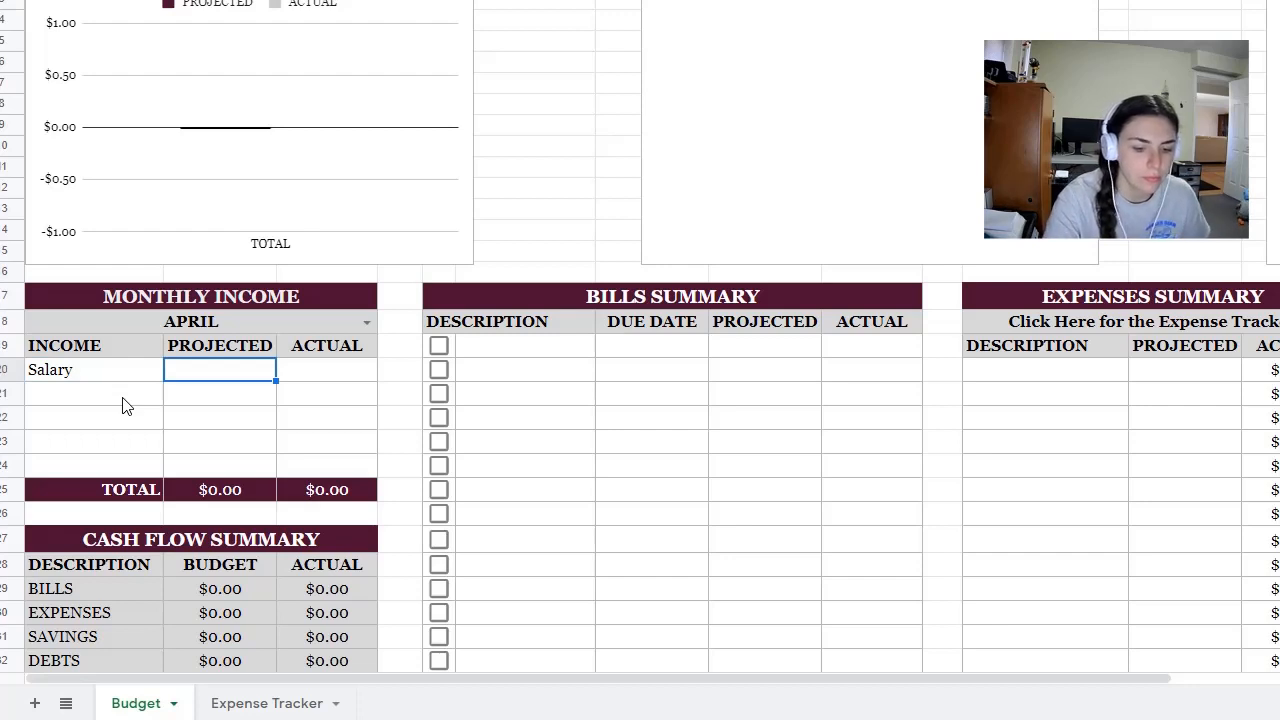
text(3500)
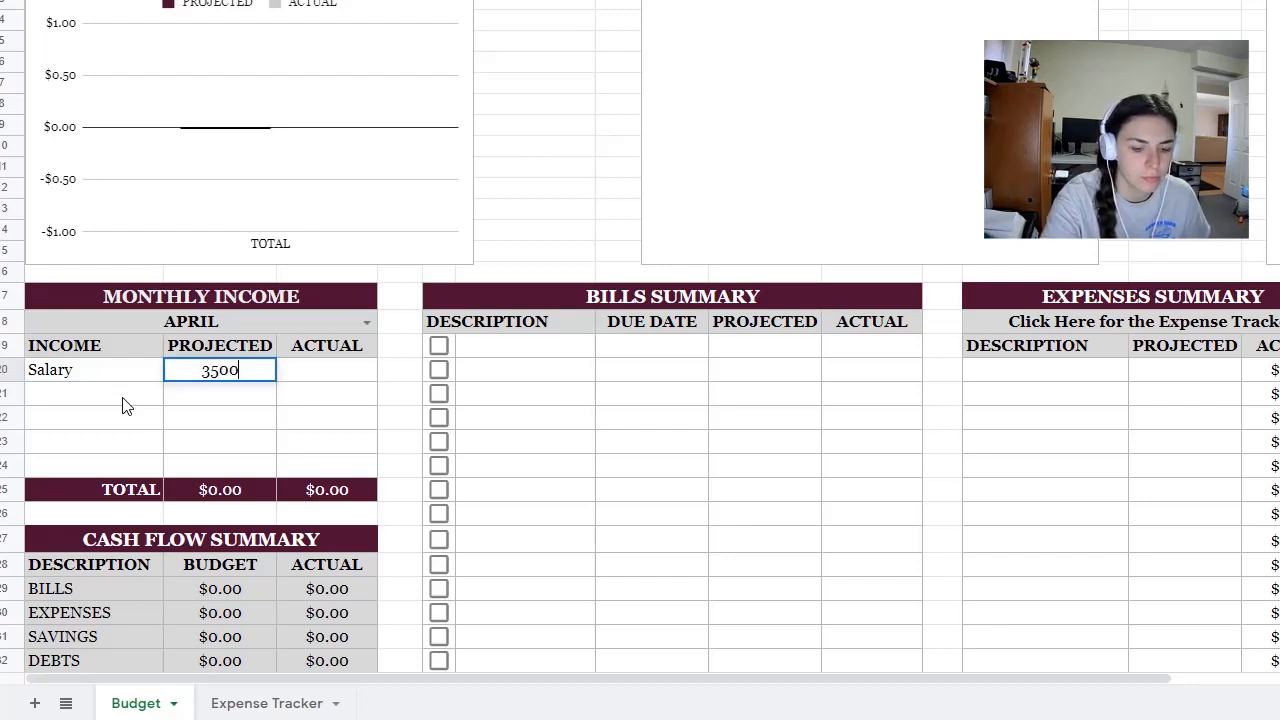
key(Return)
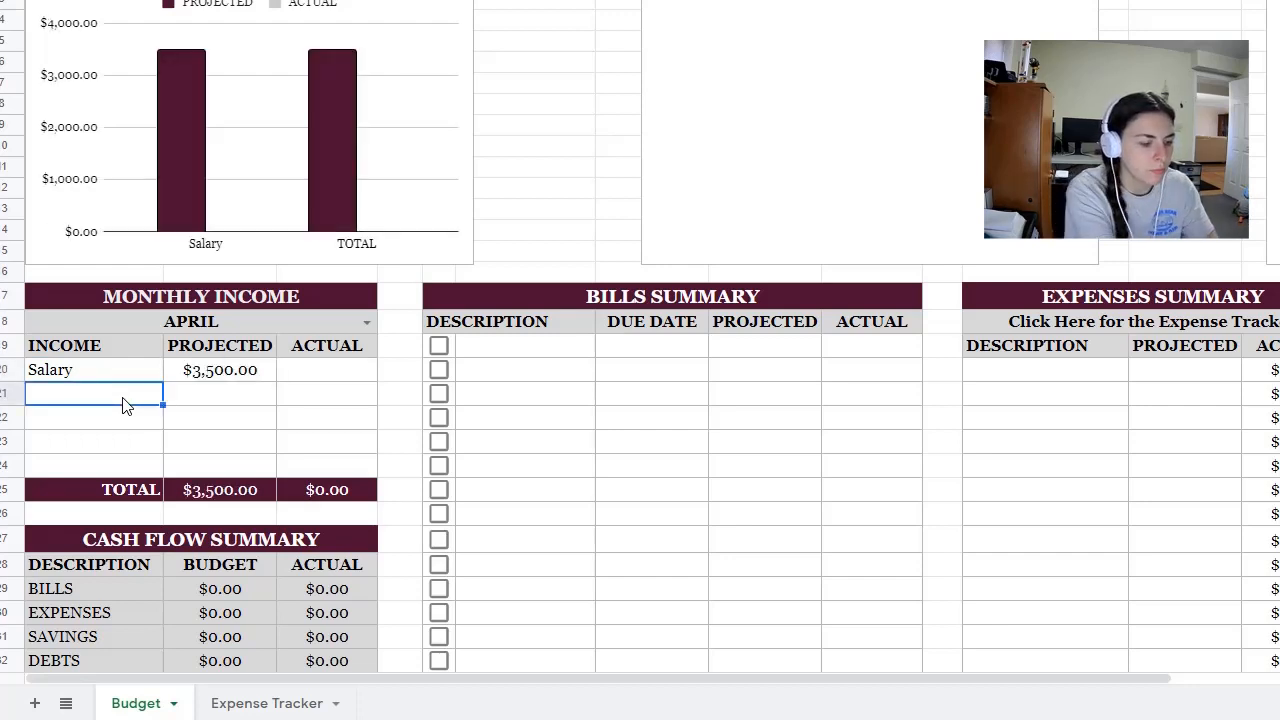
Add Etsy as the second income source with a projected amount of 200.
text(Etsy)
key(Tab)
text(200)
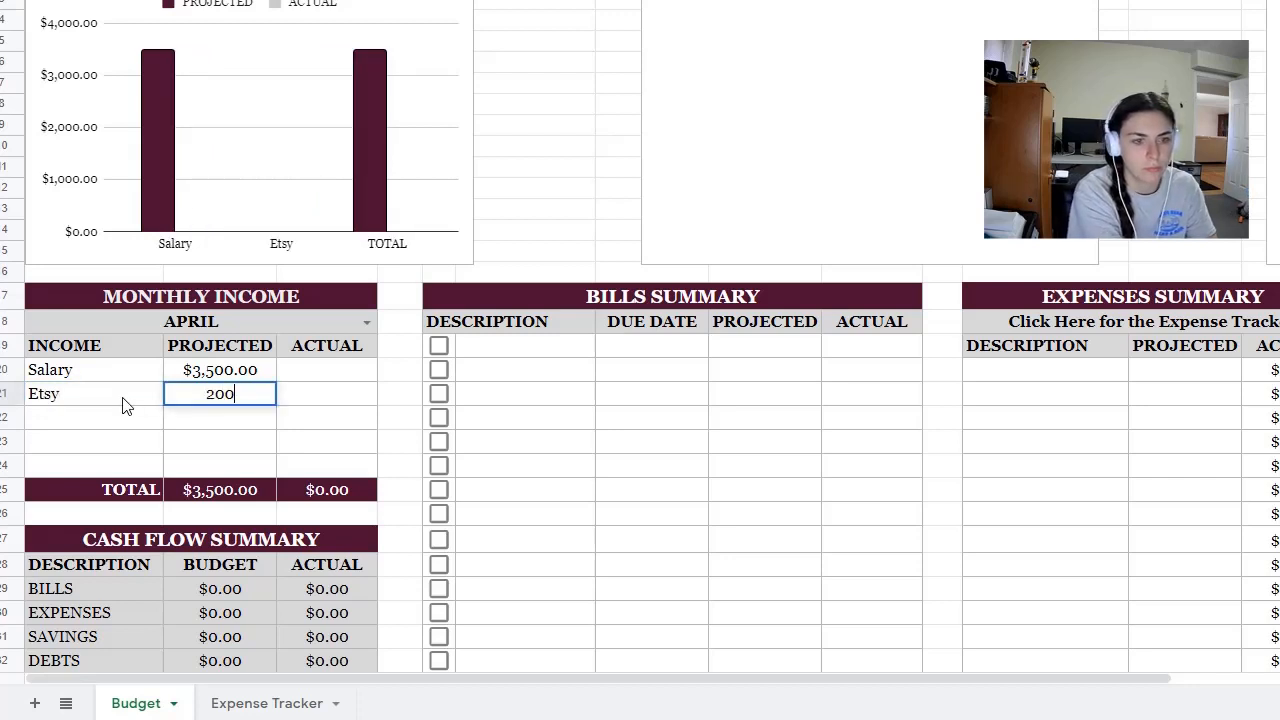
key(Return)
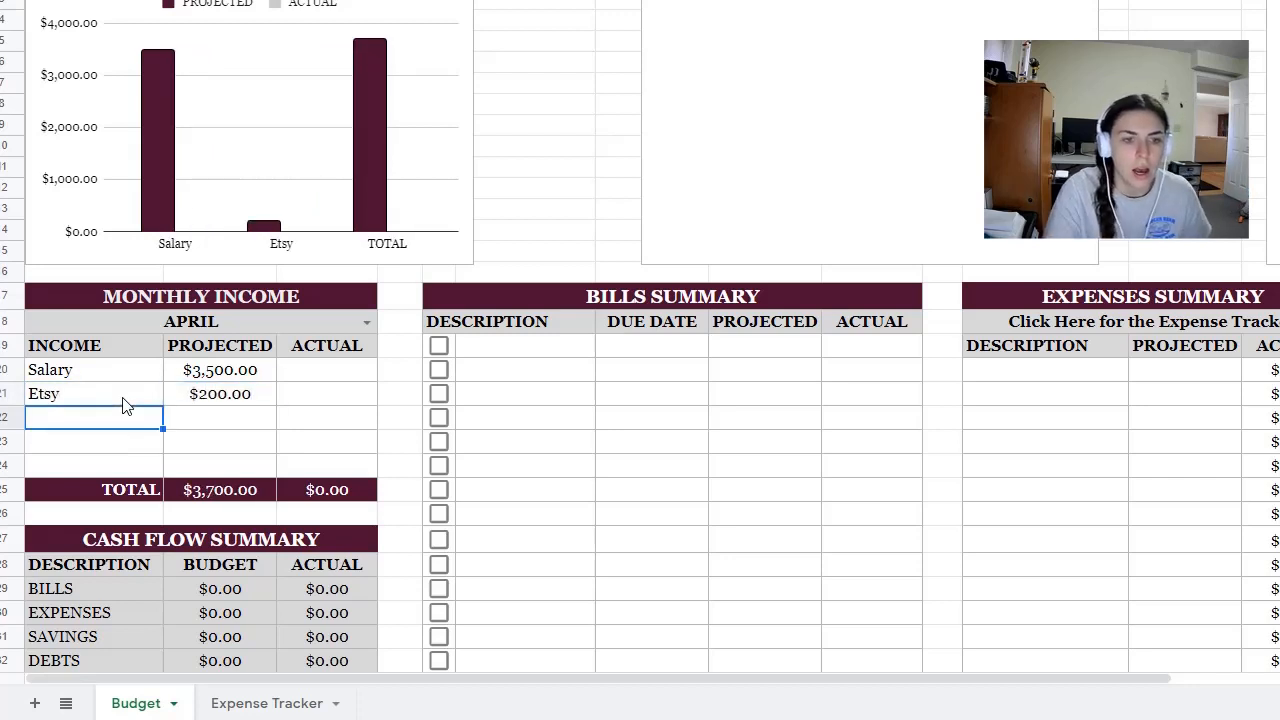
drag(333, 375, 335, 410)
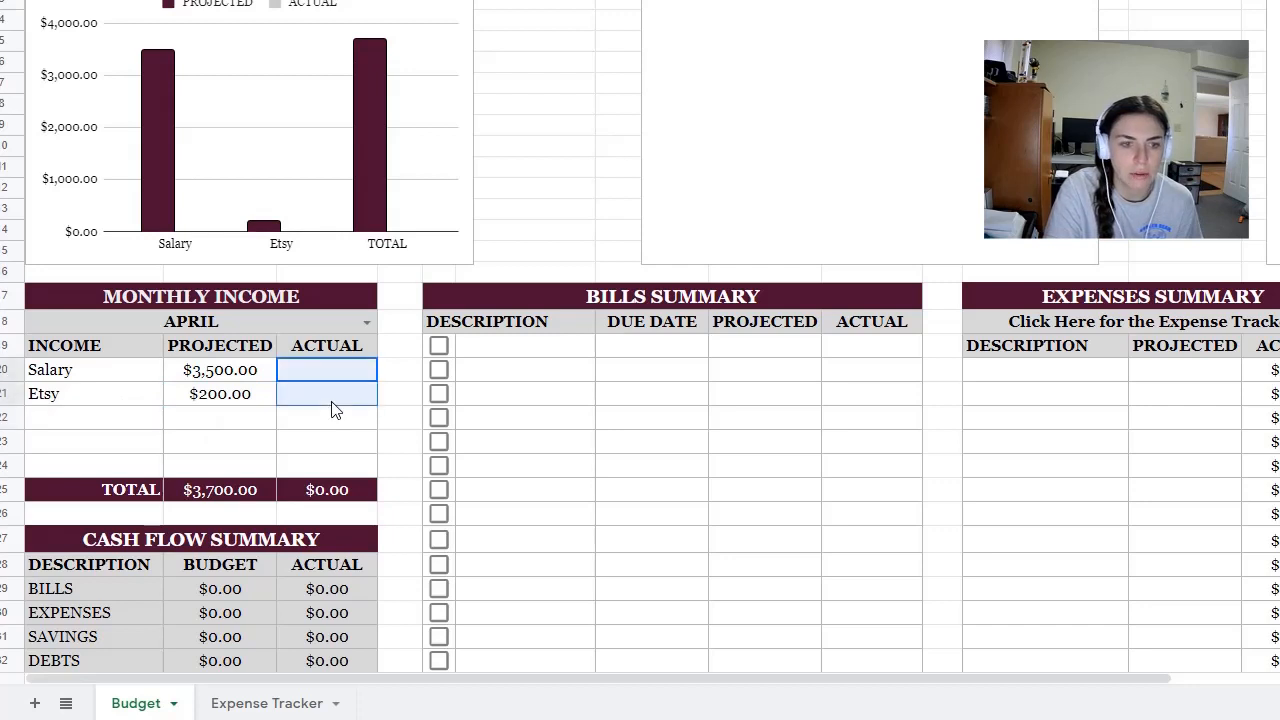
click(321, 424)
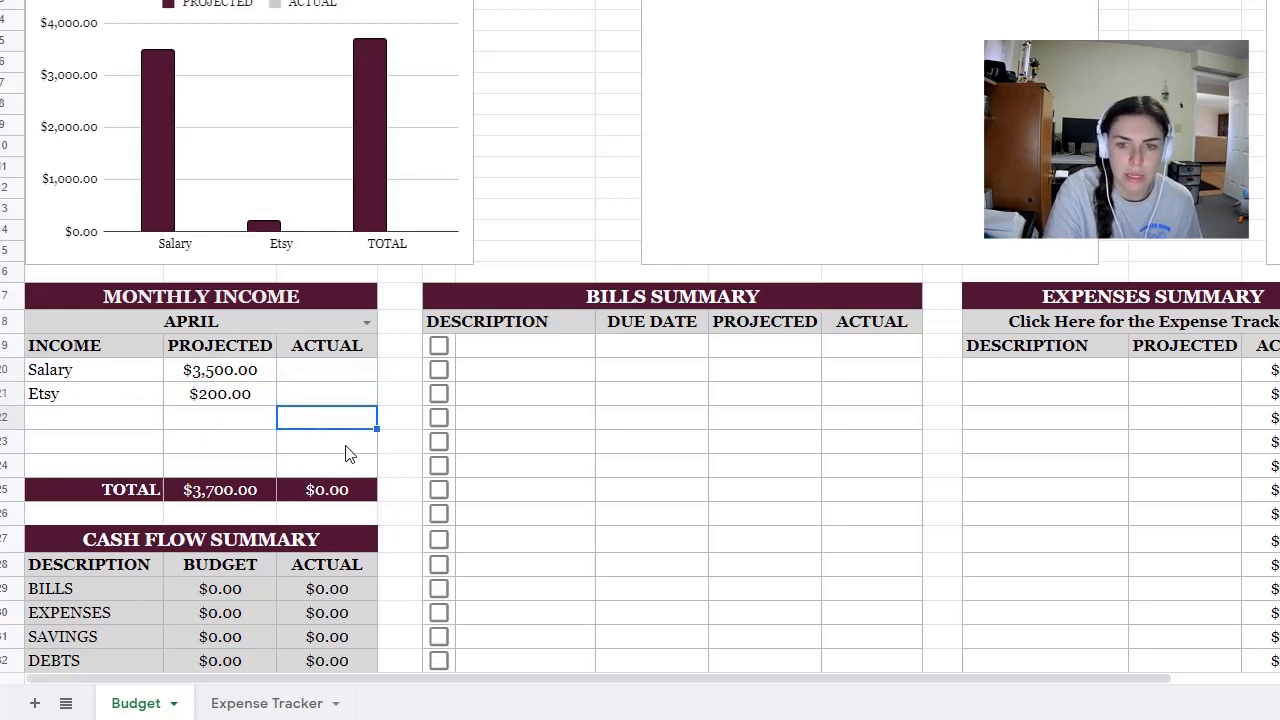
click(291, 376)
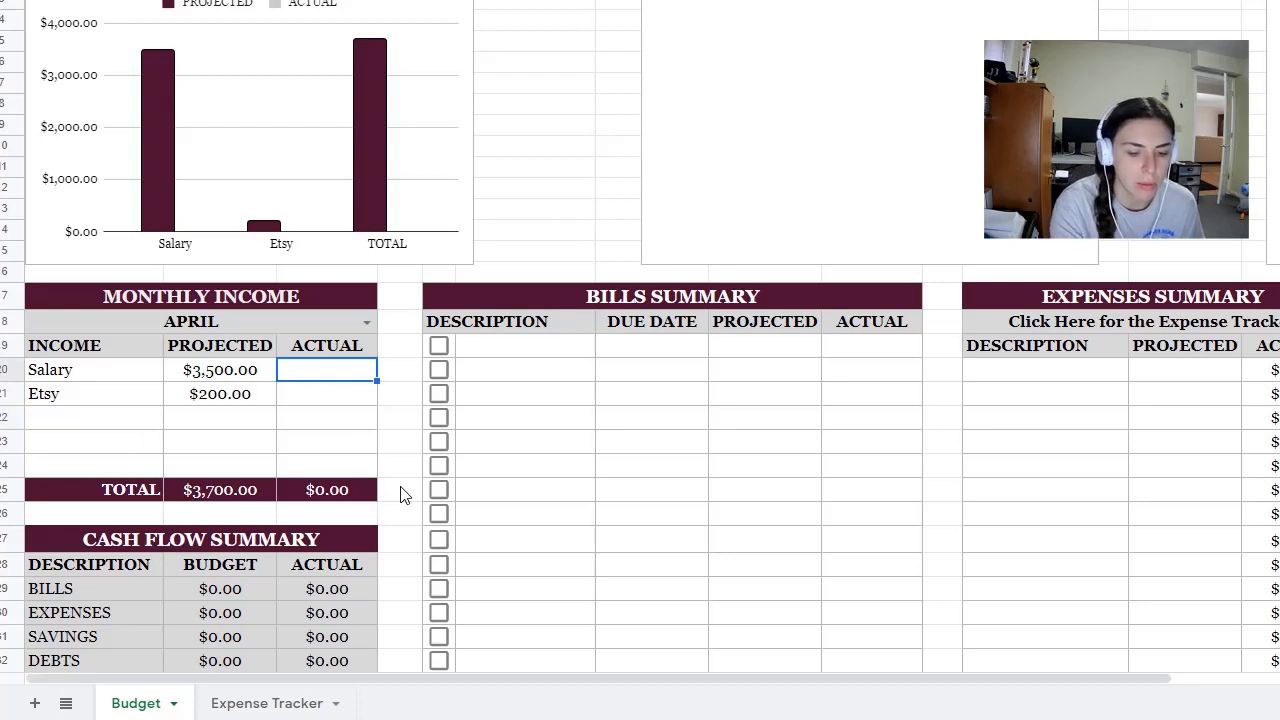
text(3495)
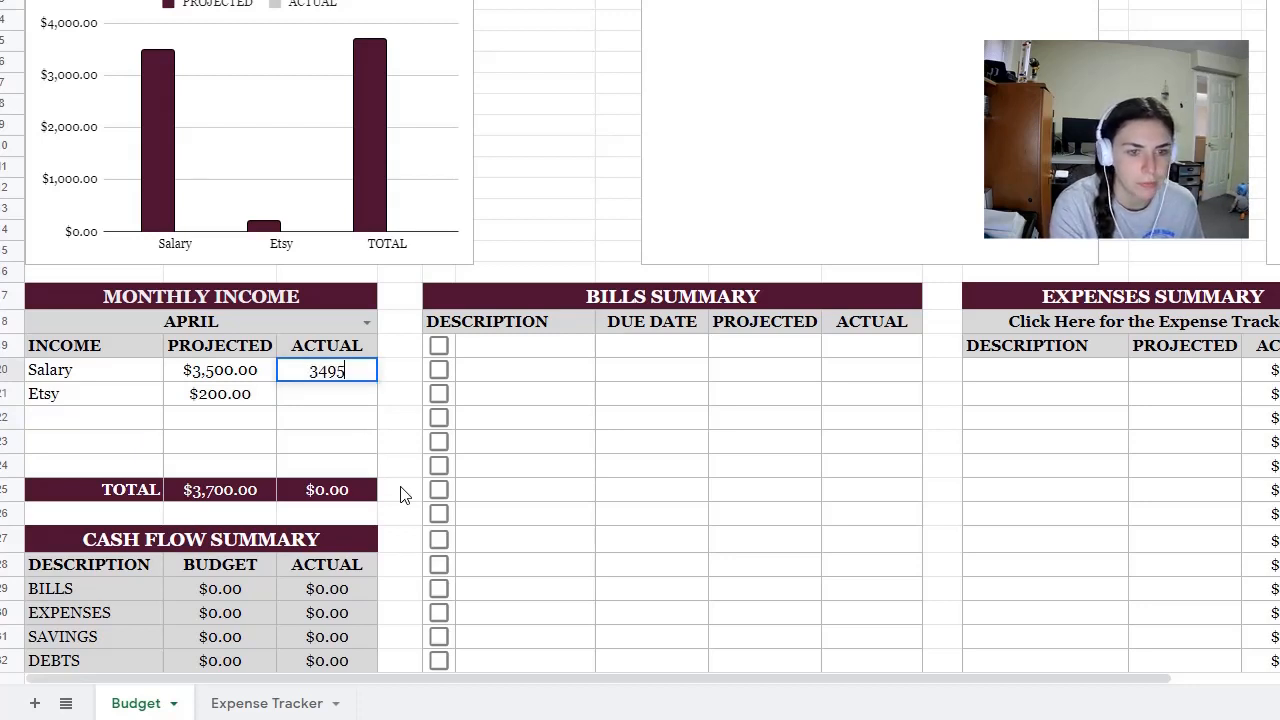
key(Return)
key(Up)
key(Delete)
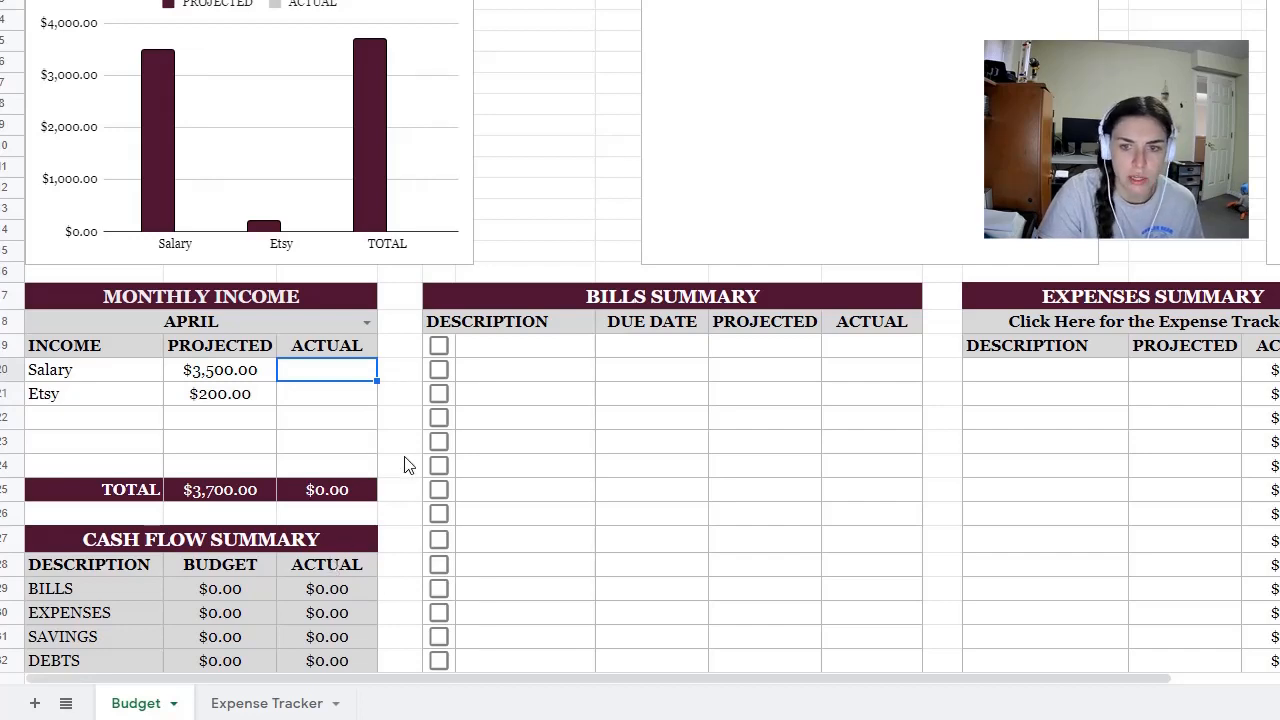
Examine the projected remaining balance and the description, due date and projected columns of the Bills Summary.
scroll(486, 391, down, 2)
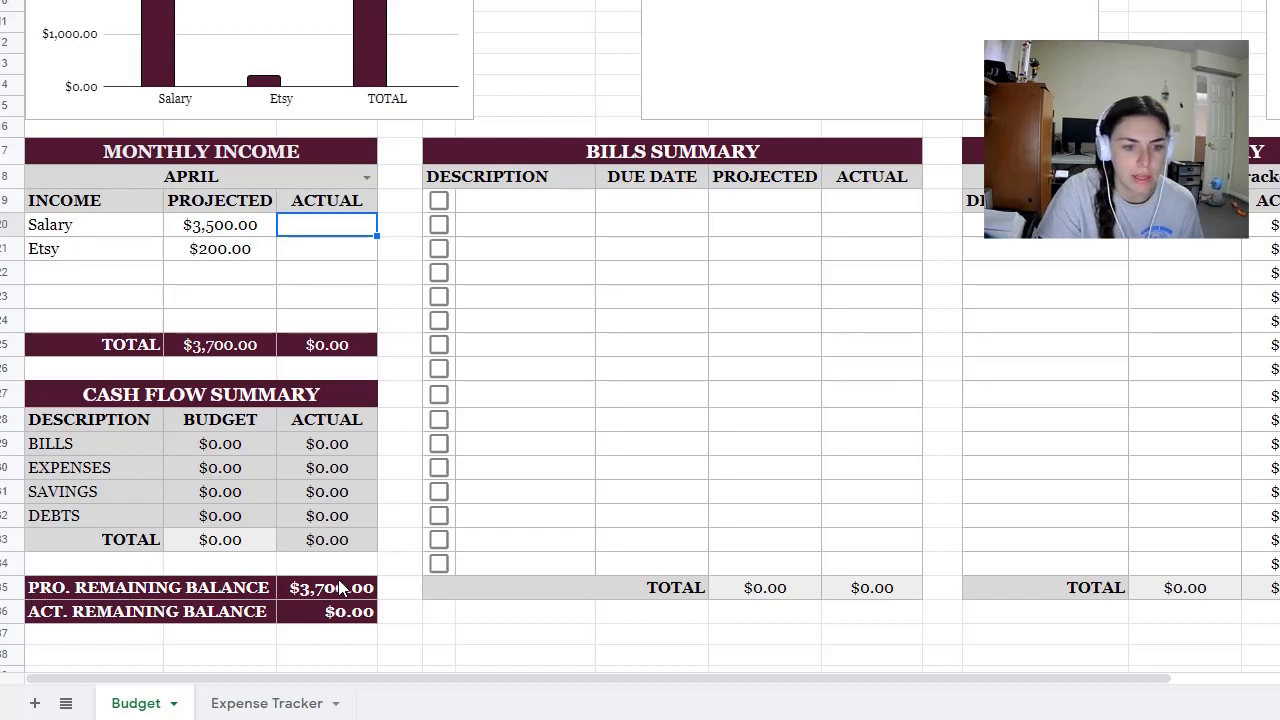
click(282, 589)
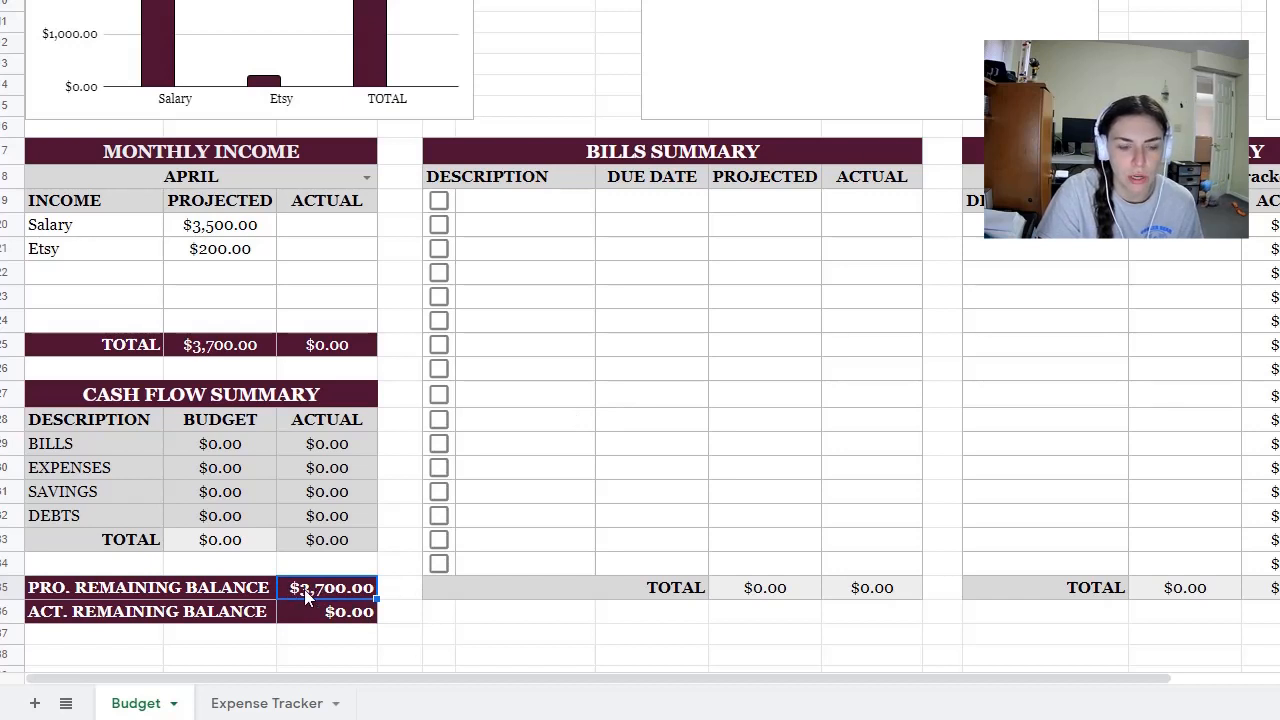
click(588, 206)
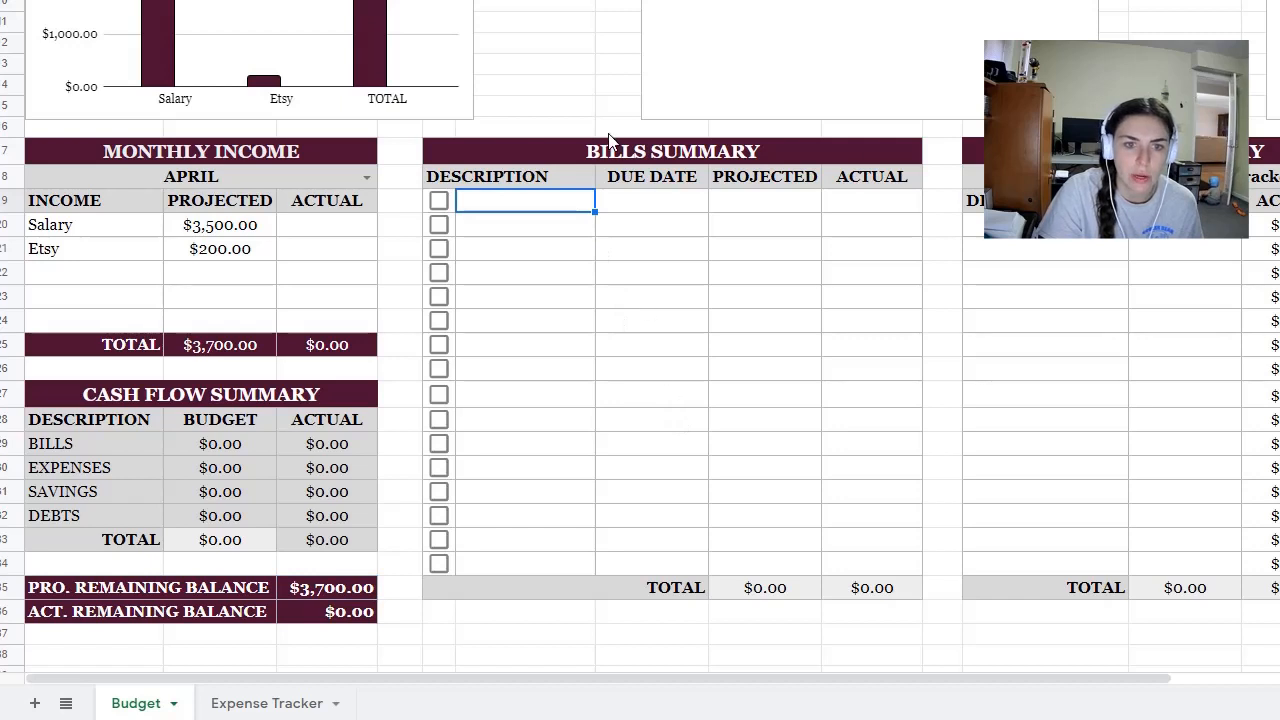
click(702, 156)
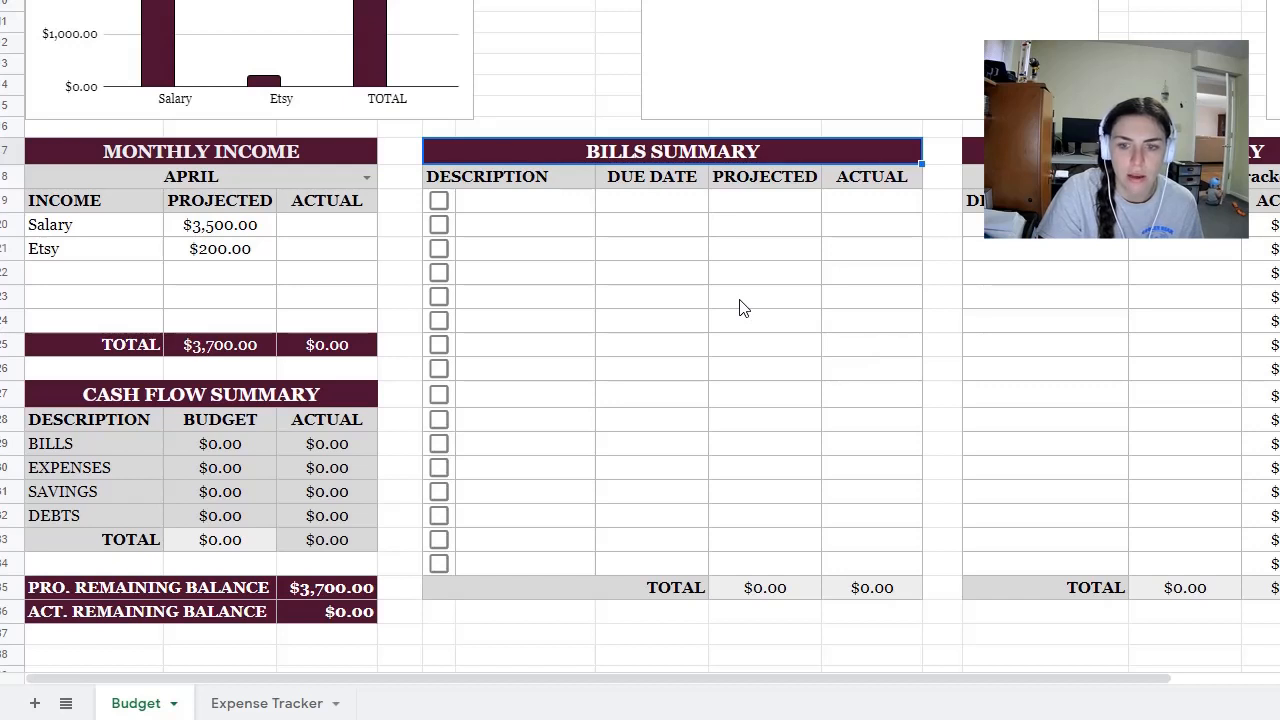
click(577, 204)
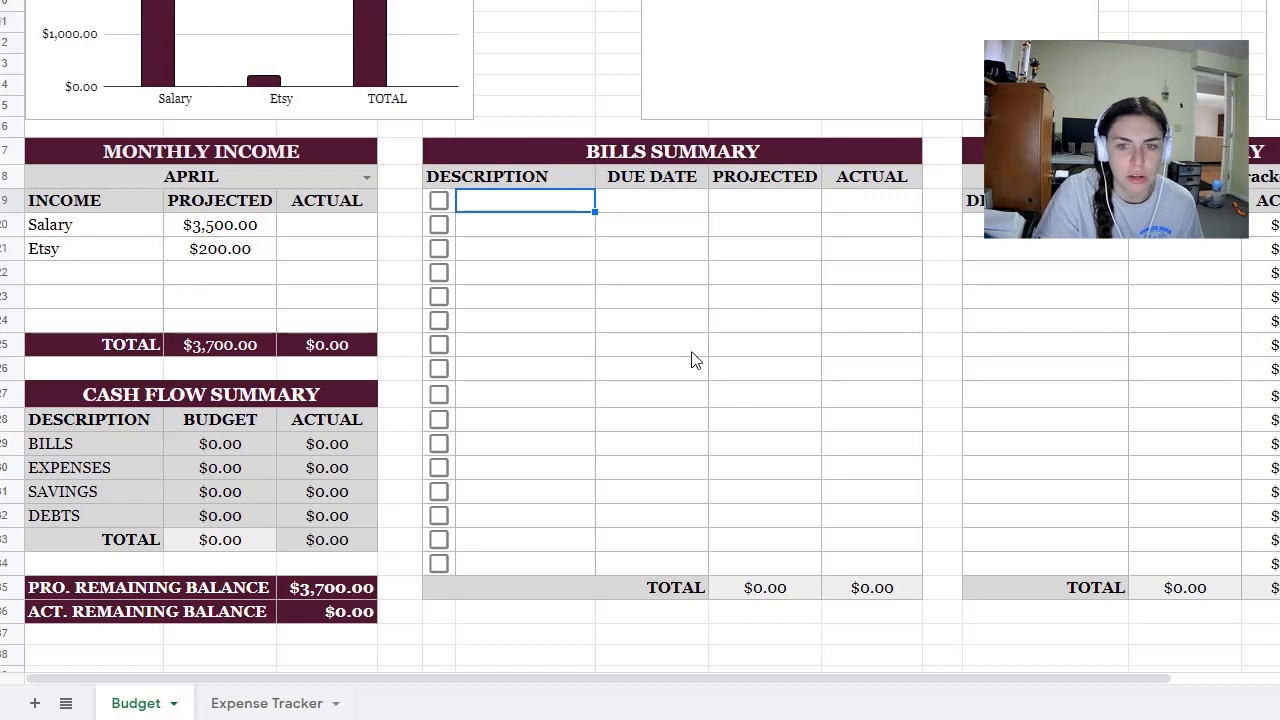
click(627, 251)
click(522, 230)
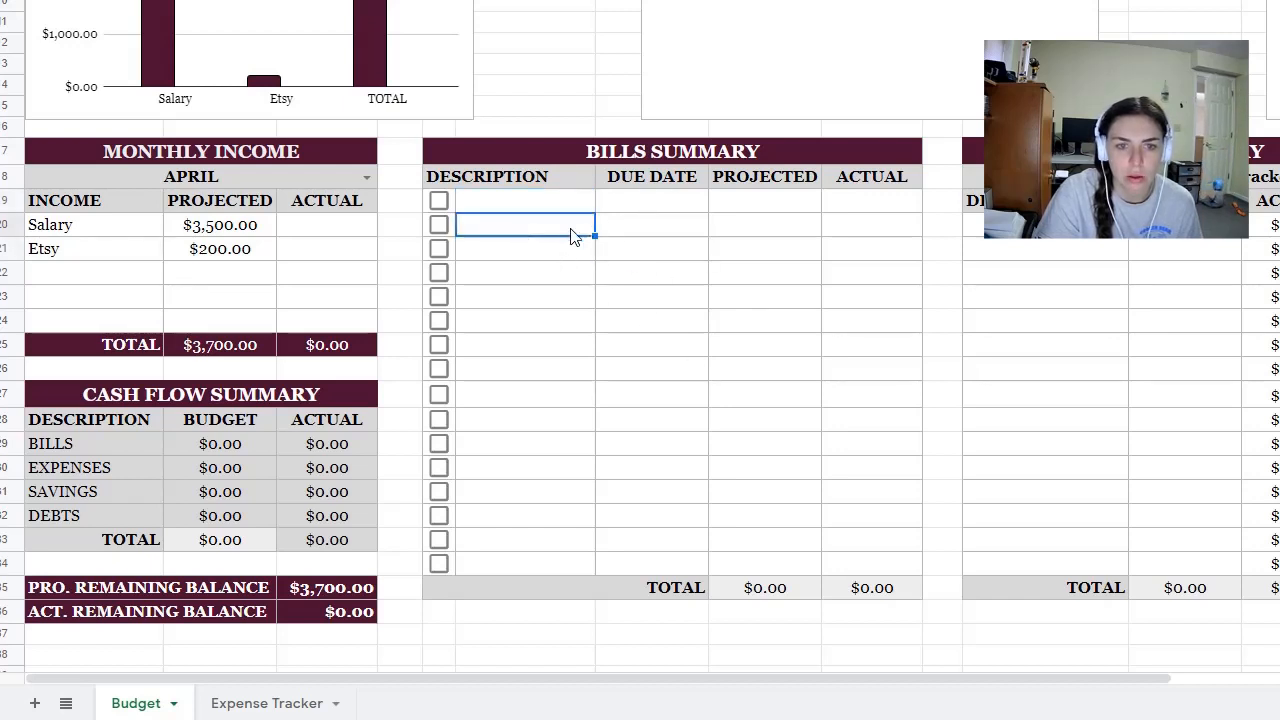
click(747, 236)
click(666, 240)
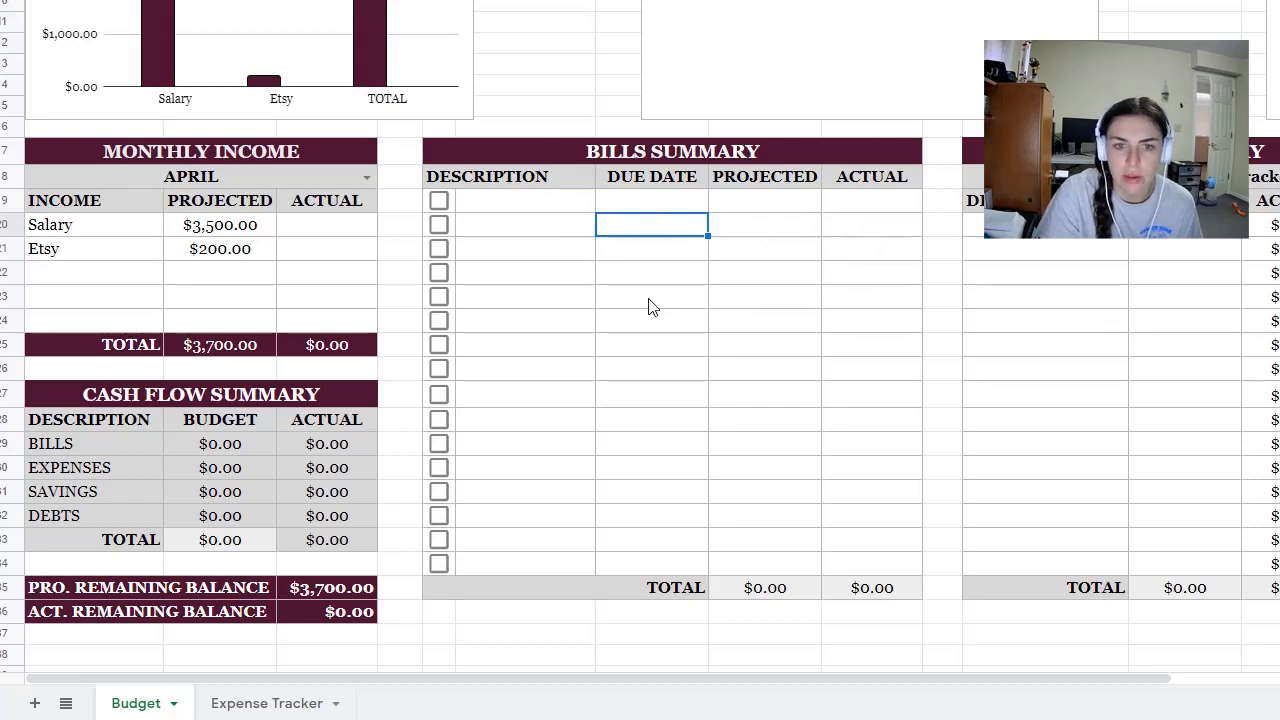
Add Rent as the first bill in the Bills Summary, due 4/1/22 with a projected amount of 850.
click(532, 205)
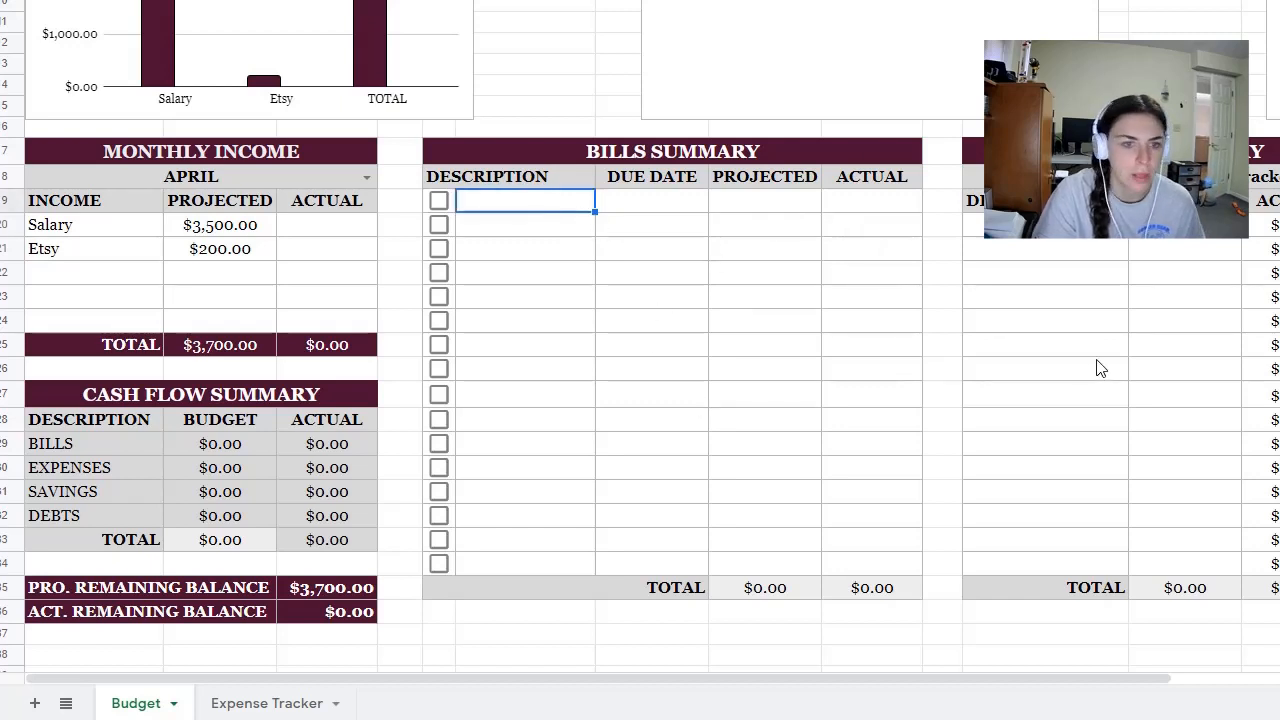
text(Rent)
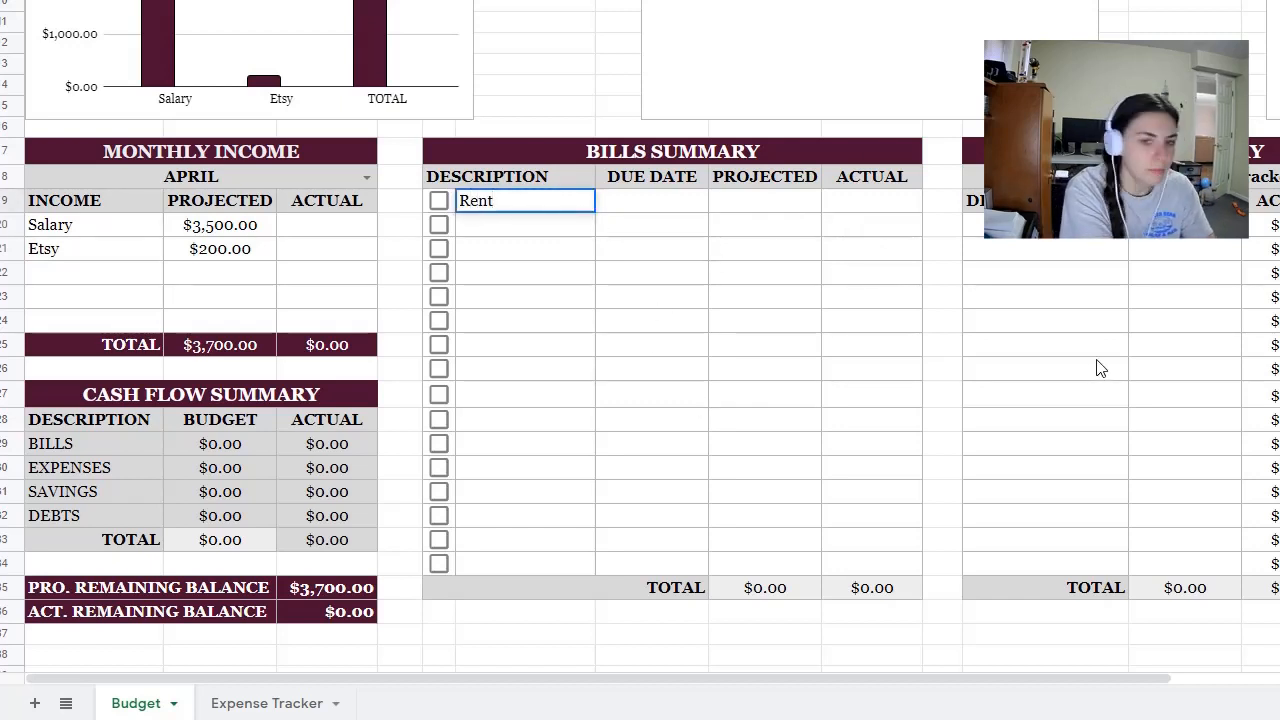
key(Tab)
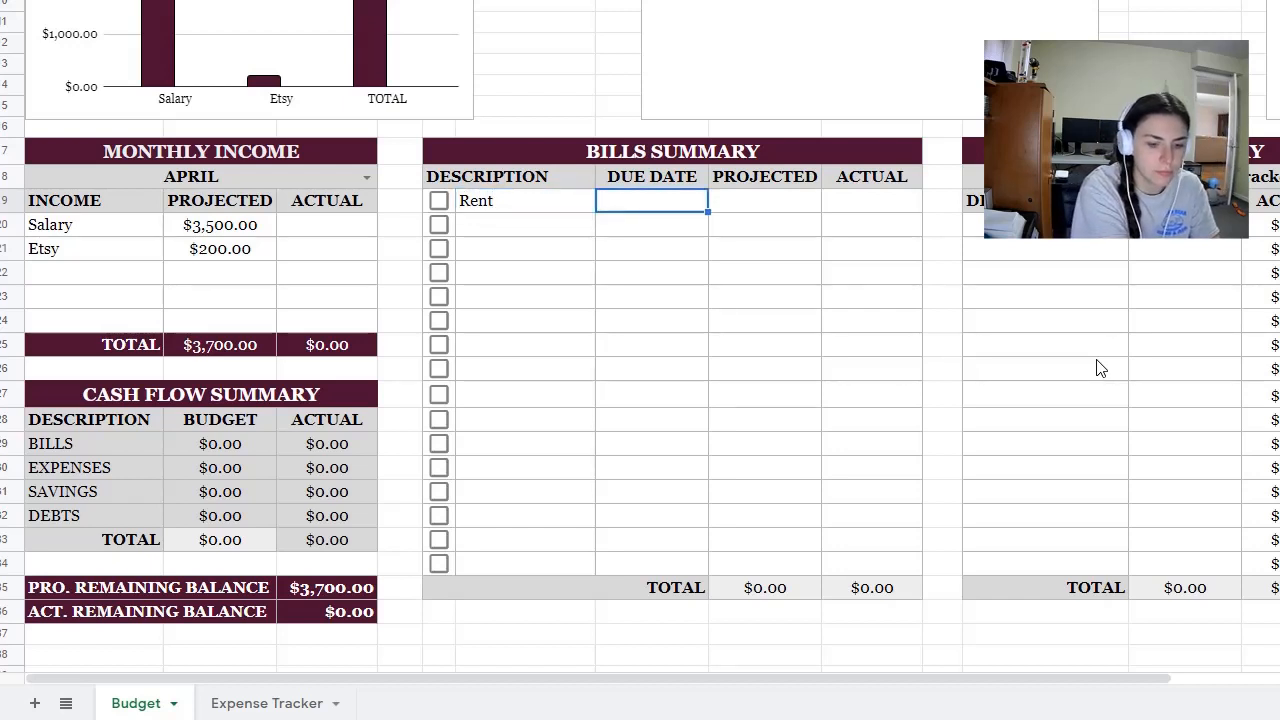
text(4/1/22)
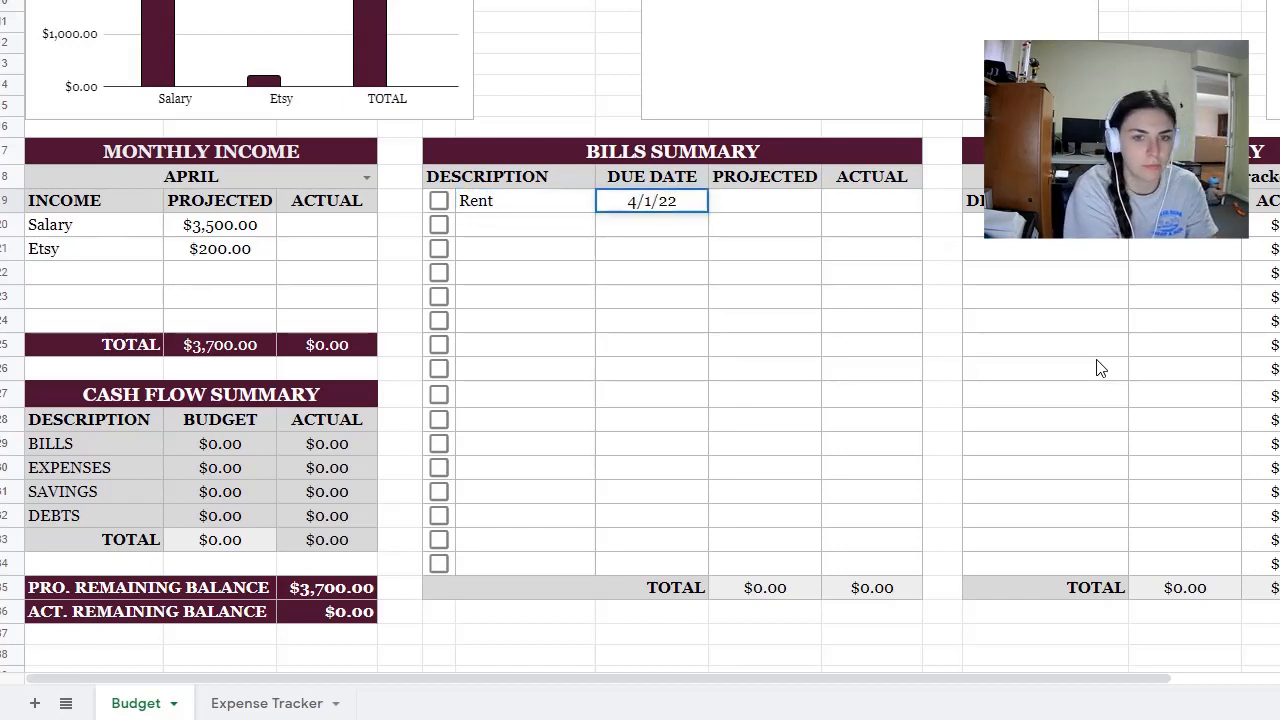
key(Tab)
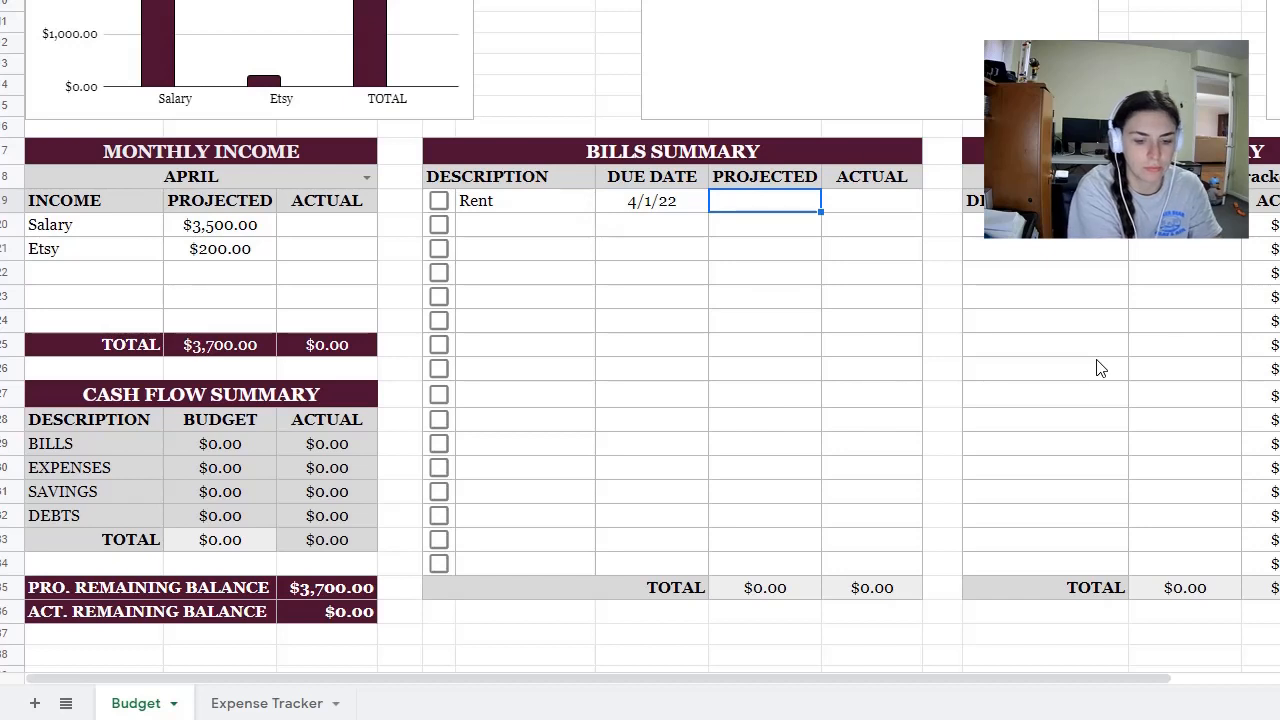
text(850)
key(Return)
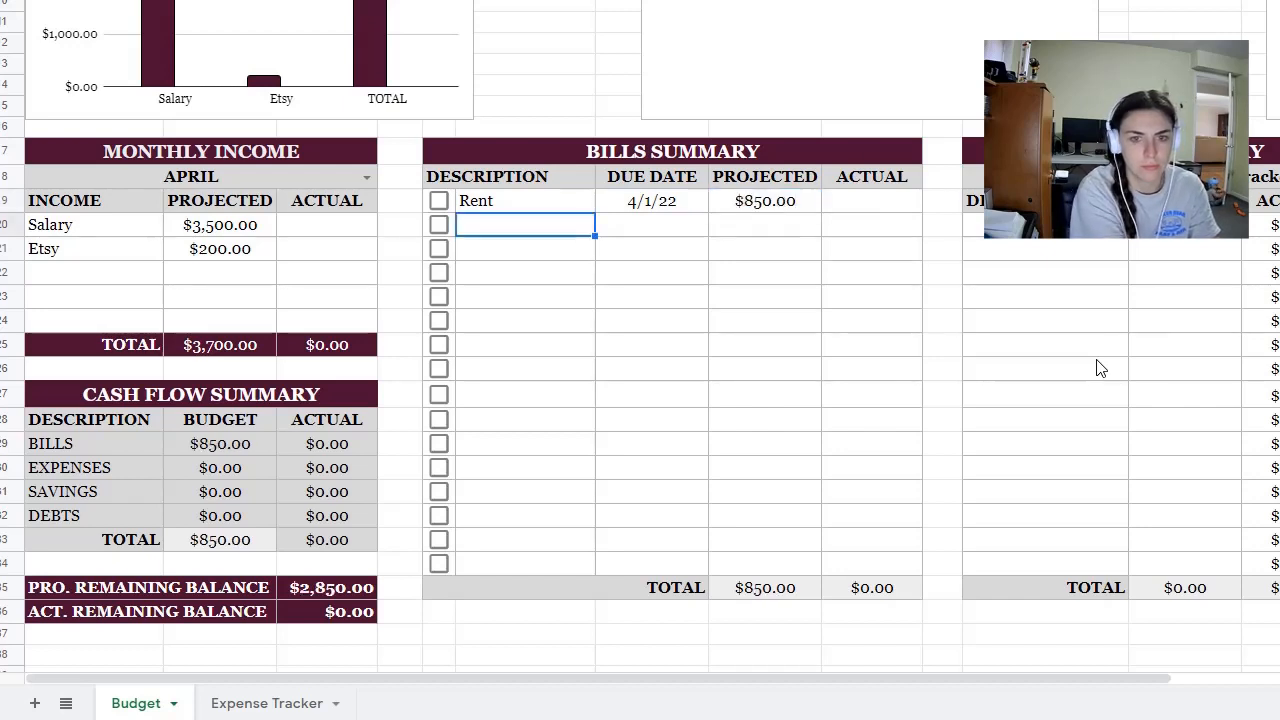
Add Utilities as the second bill in the Bills Summary, due 4/20/22 with a projected amount of 150.
text(Utilit)
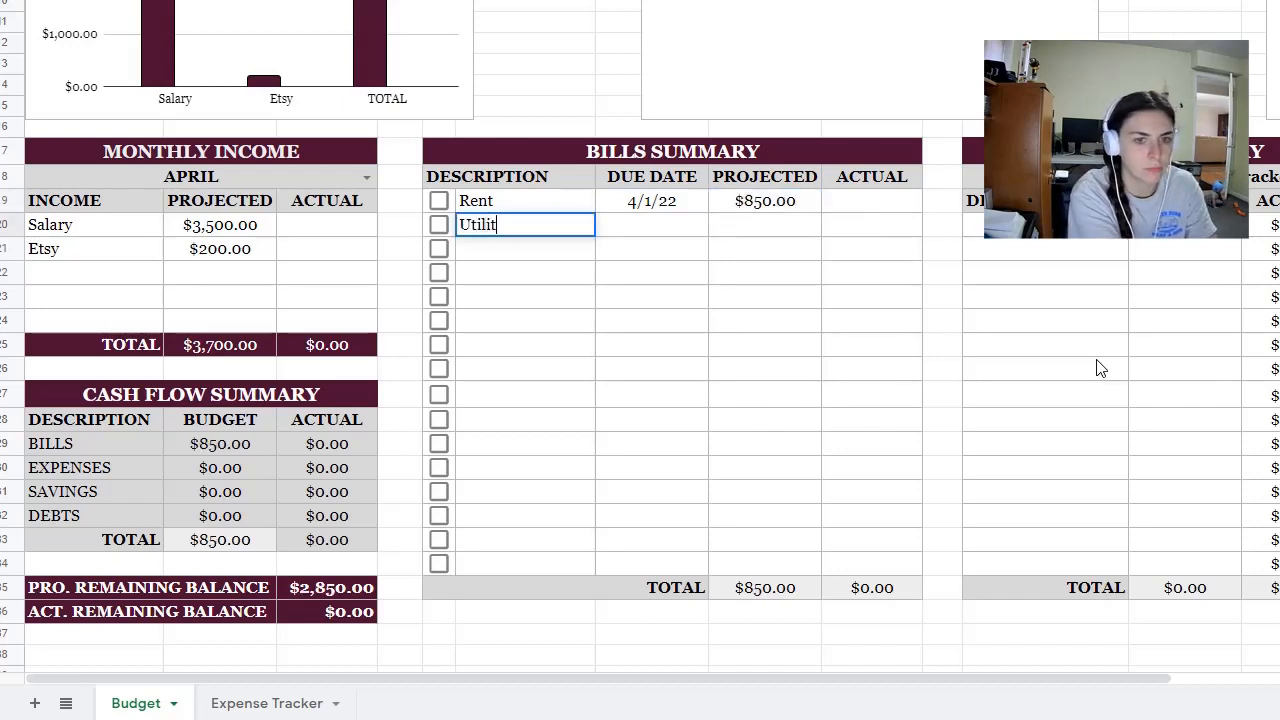
text(ies)
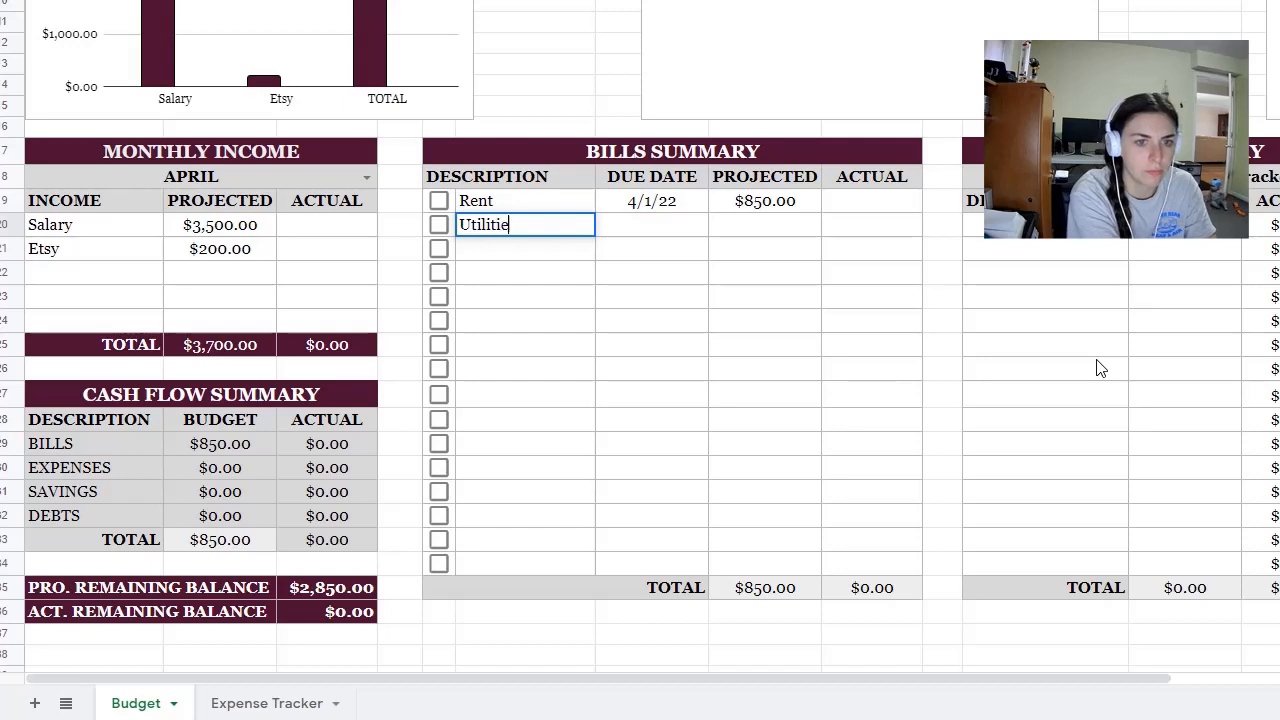
key(Tab)
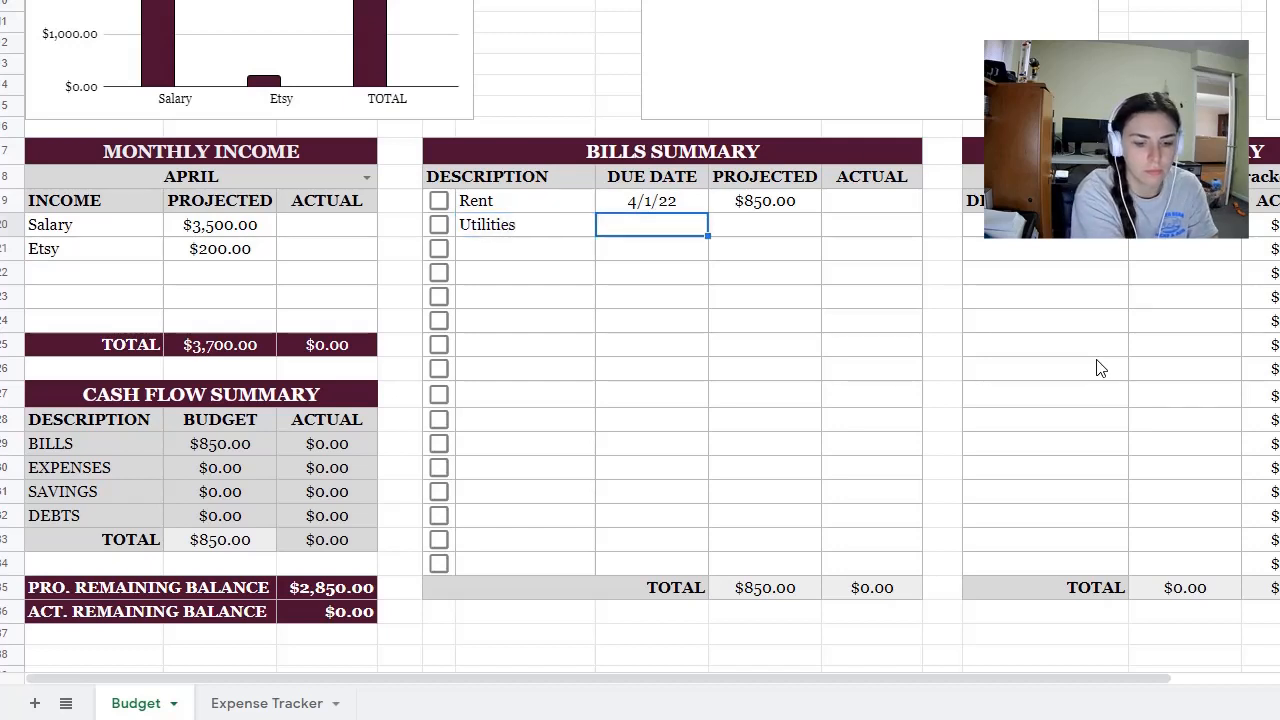
text(4/20/)
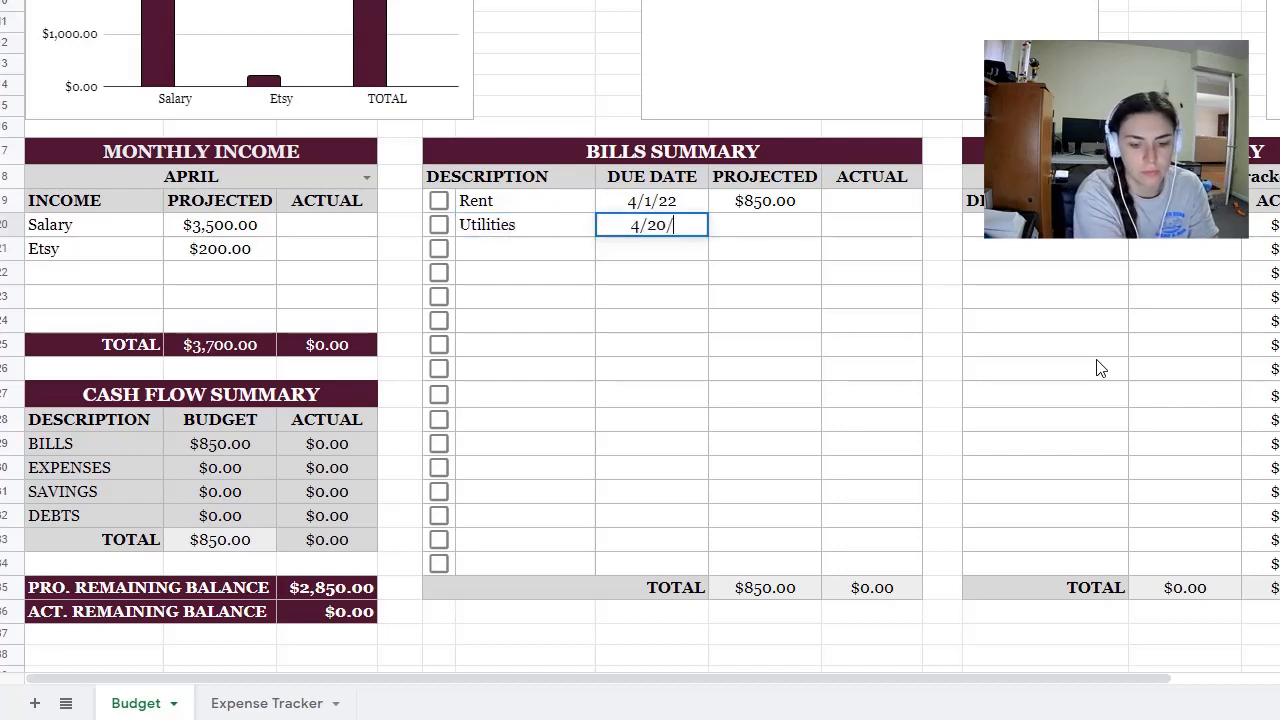
text(22)
key(Tab)
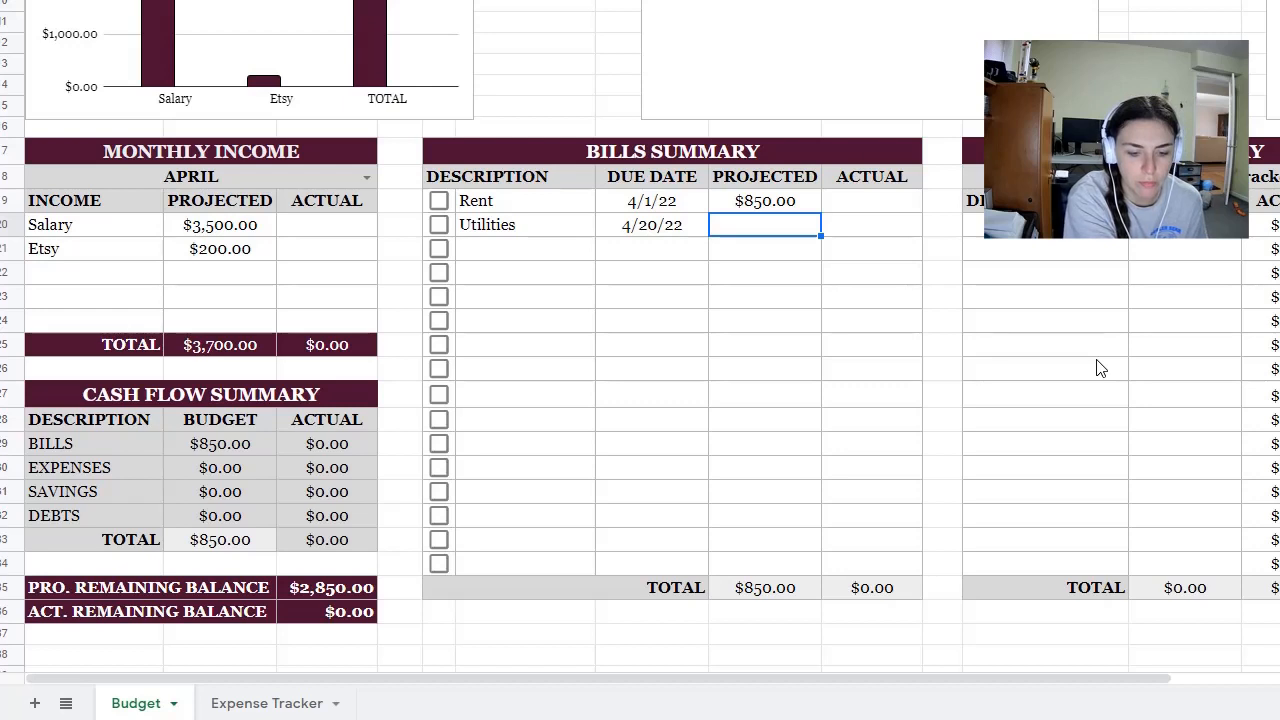
text(150)
key(Return)
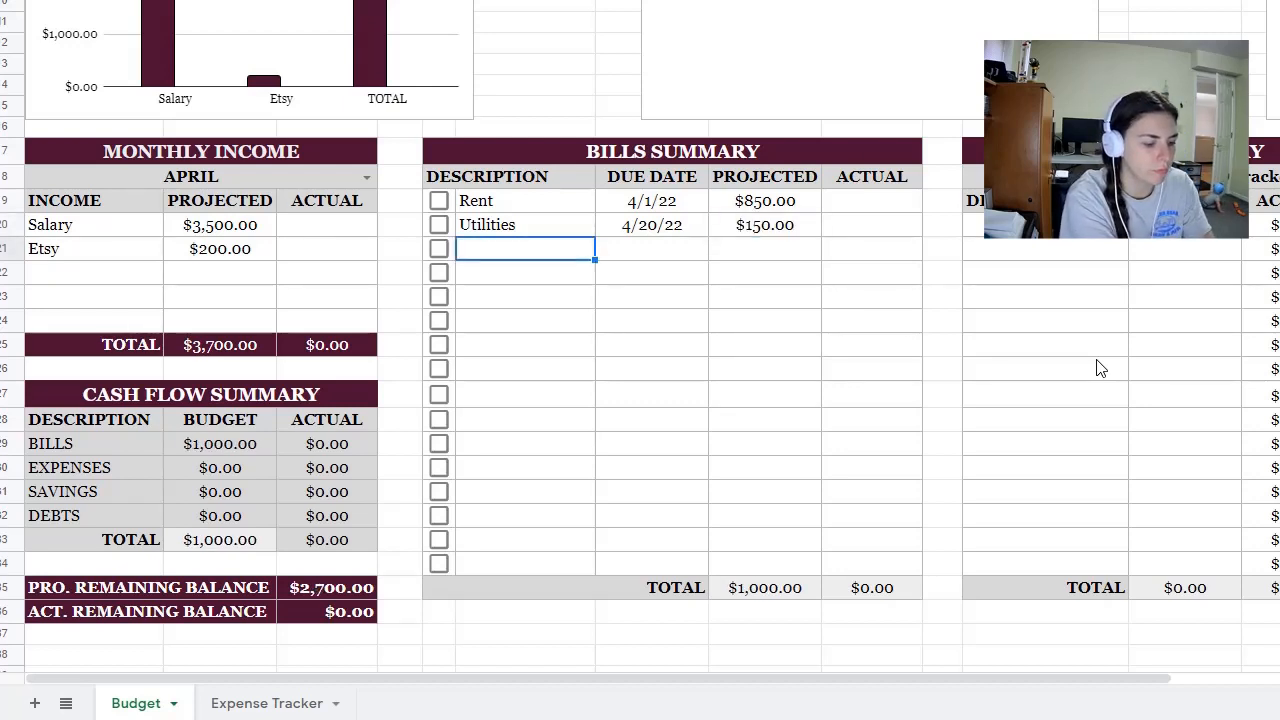
Add Cable/Internet as the third bill in the Bills Summary, due 4/15/22 with a projected amount of 200.
text(Cable/I)
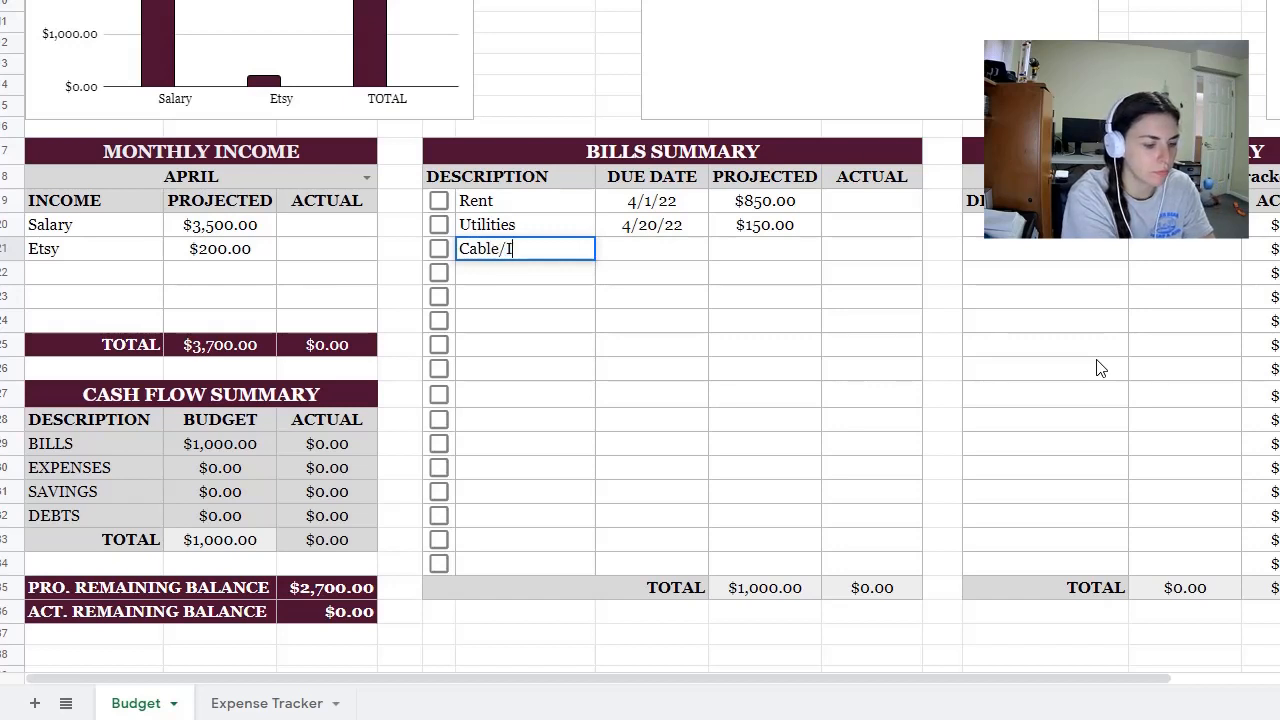
text(nternet)
key(Tab)
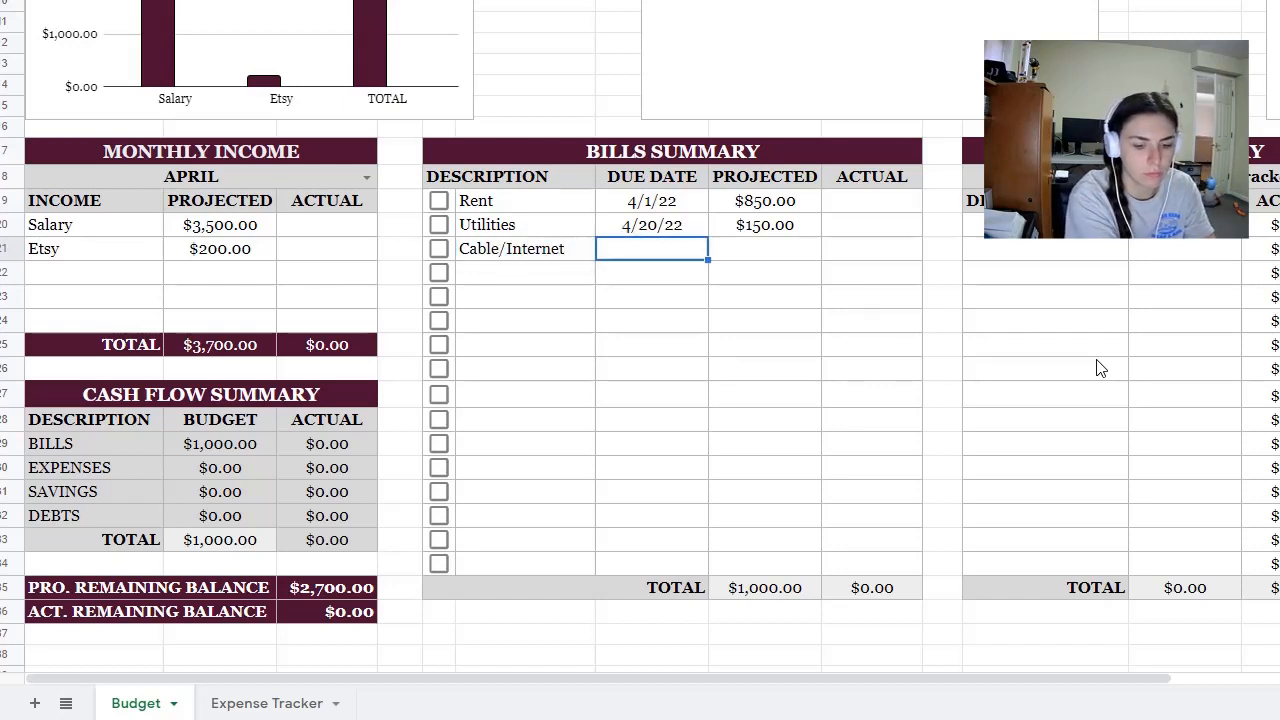
text(4/15/22)
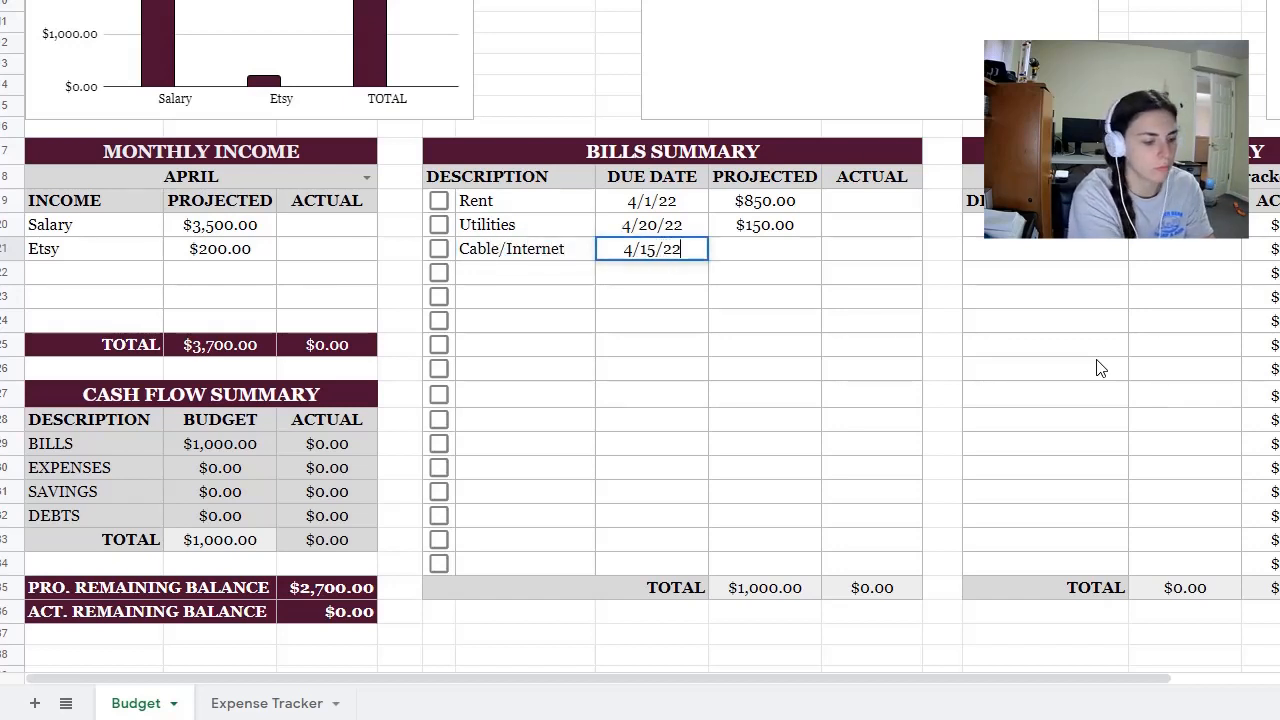
key(Tab)
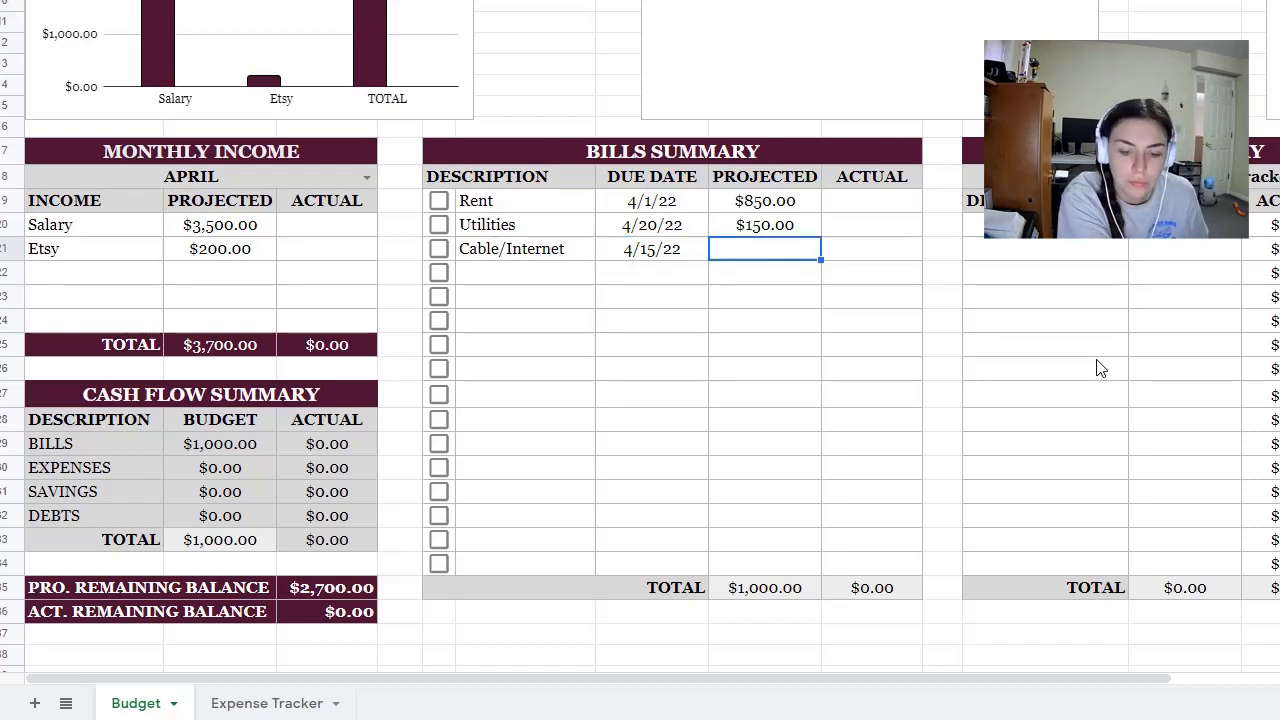
text(200)
key(Return)
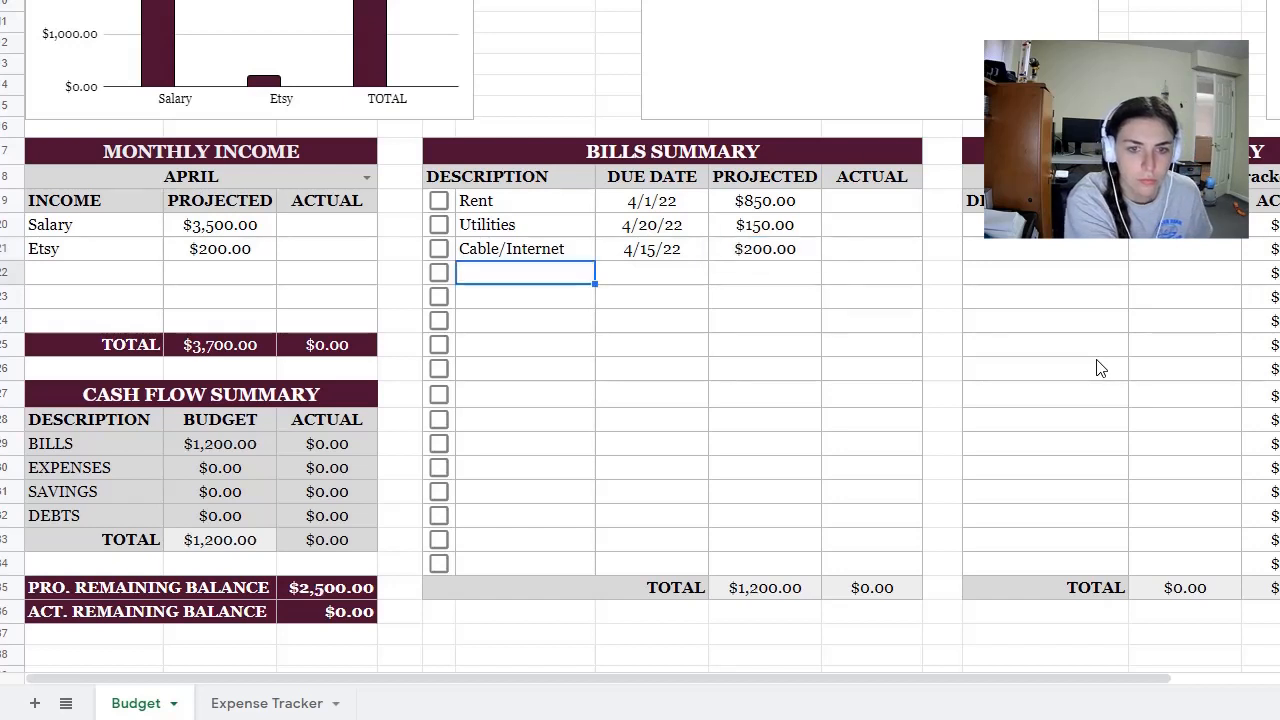
Examine the actual column and the checkboxes of the Bills Summary, and the projected remaining balance.
click(869, 205)
drag(866, 250, 871, 202)
click(870, 274)
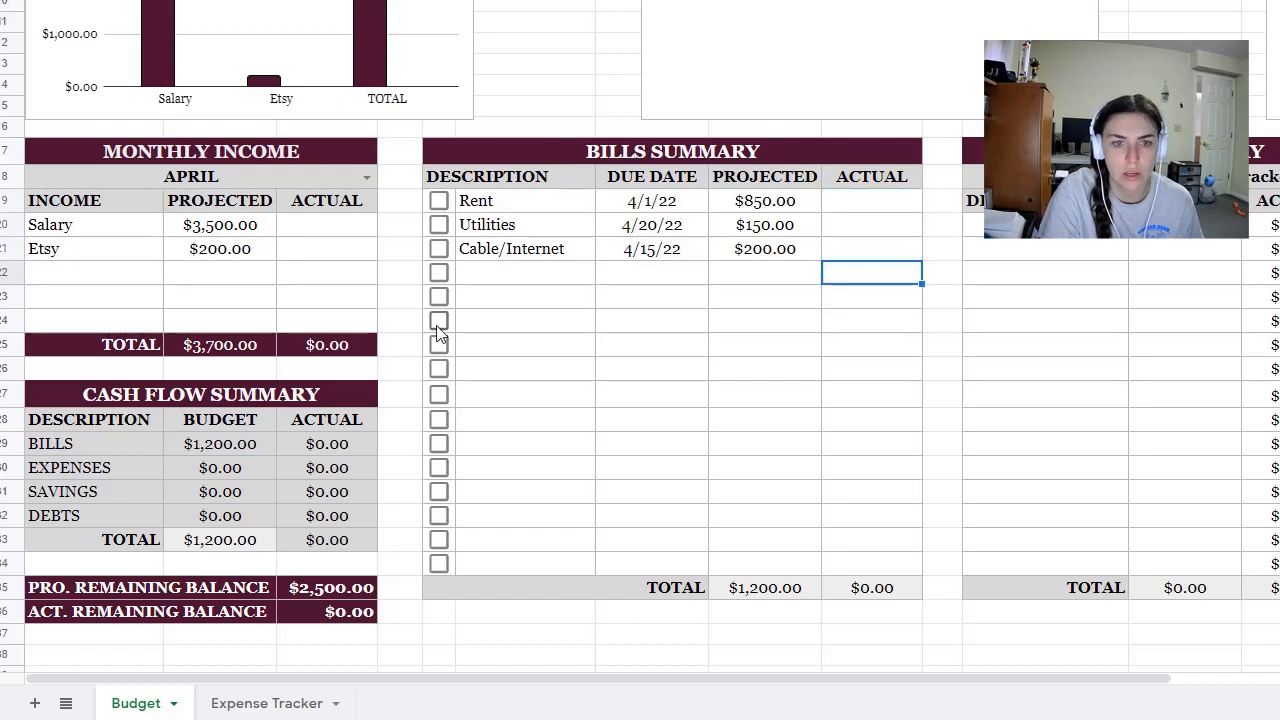
click(439, 250)
click(439, 250)
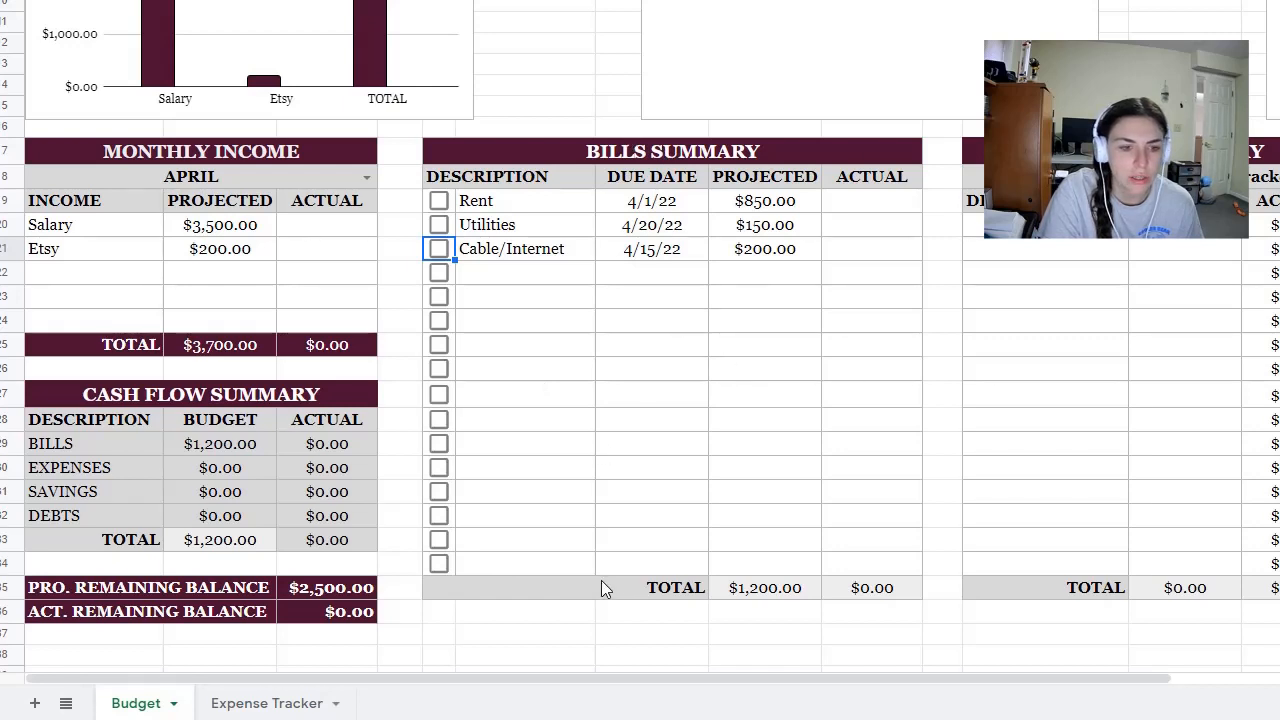
click(290, 597)
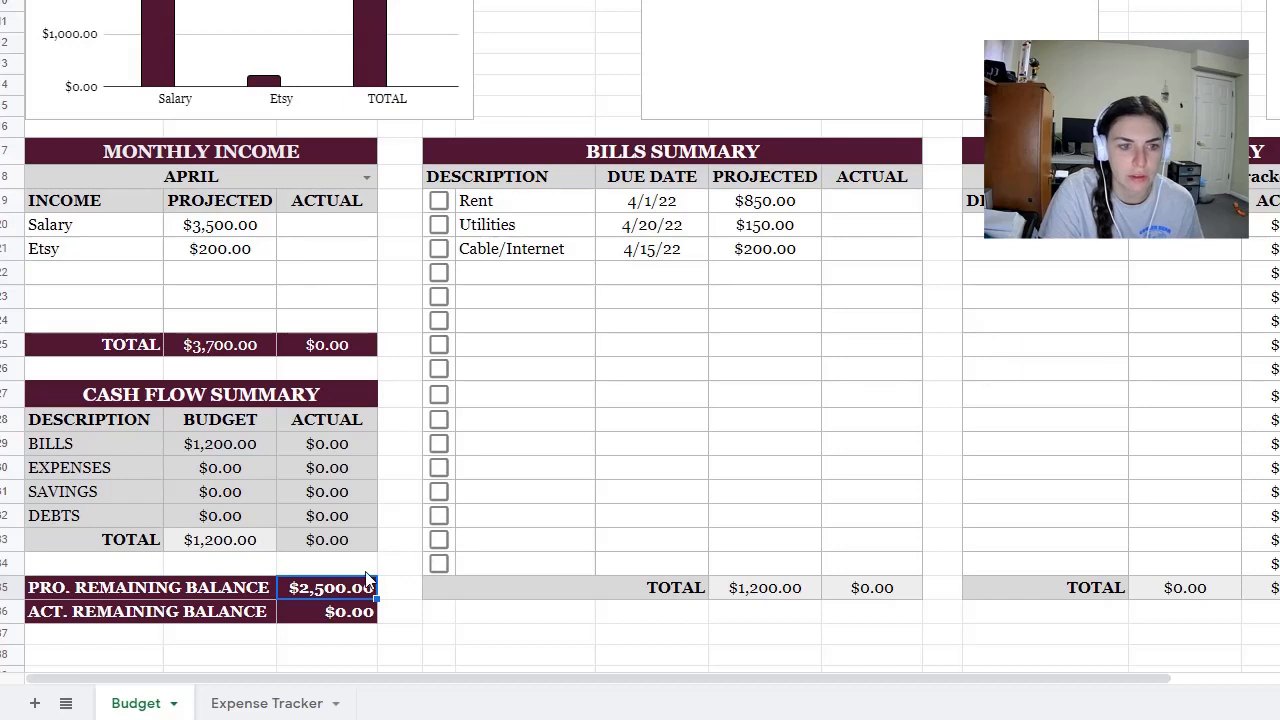
click(883, 476)
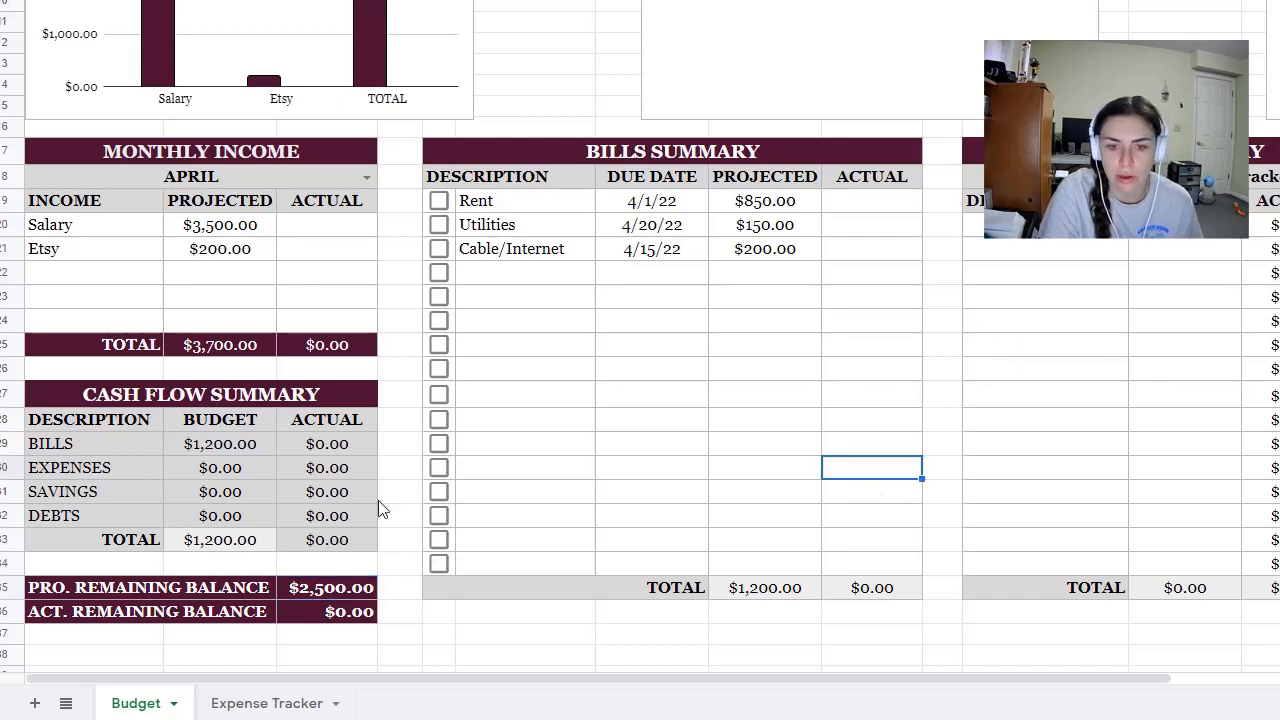
click(305, 588)
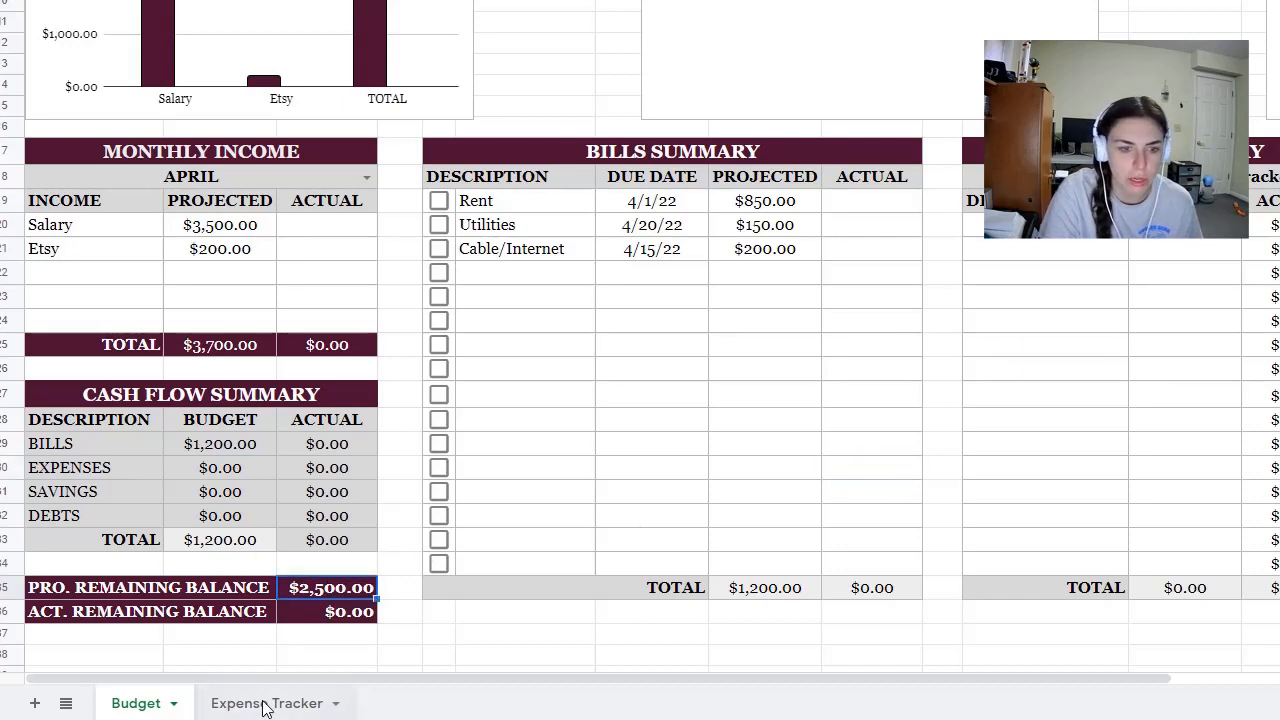
click(578, 302)
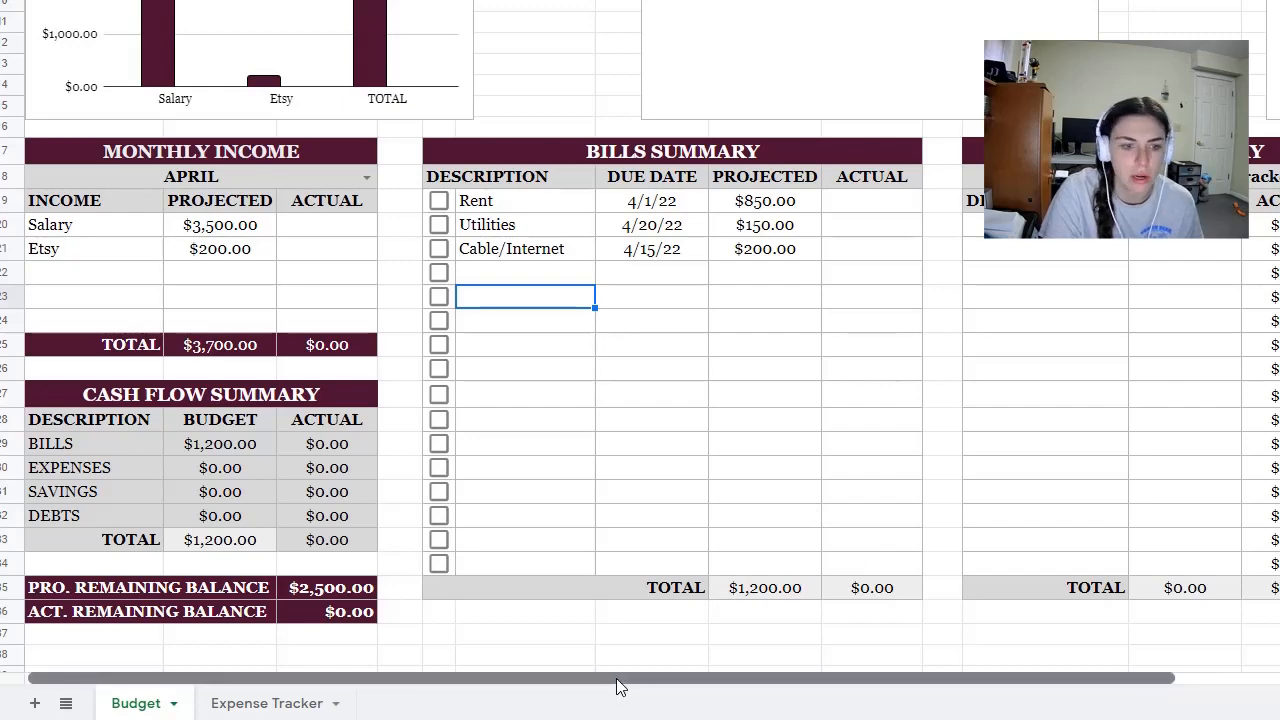
Add Student Loans as the first entry in the Debt Summary, due 4/18/22 with a projected amount of 185.
drag(620, 686, 1091, 697)
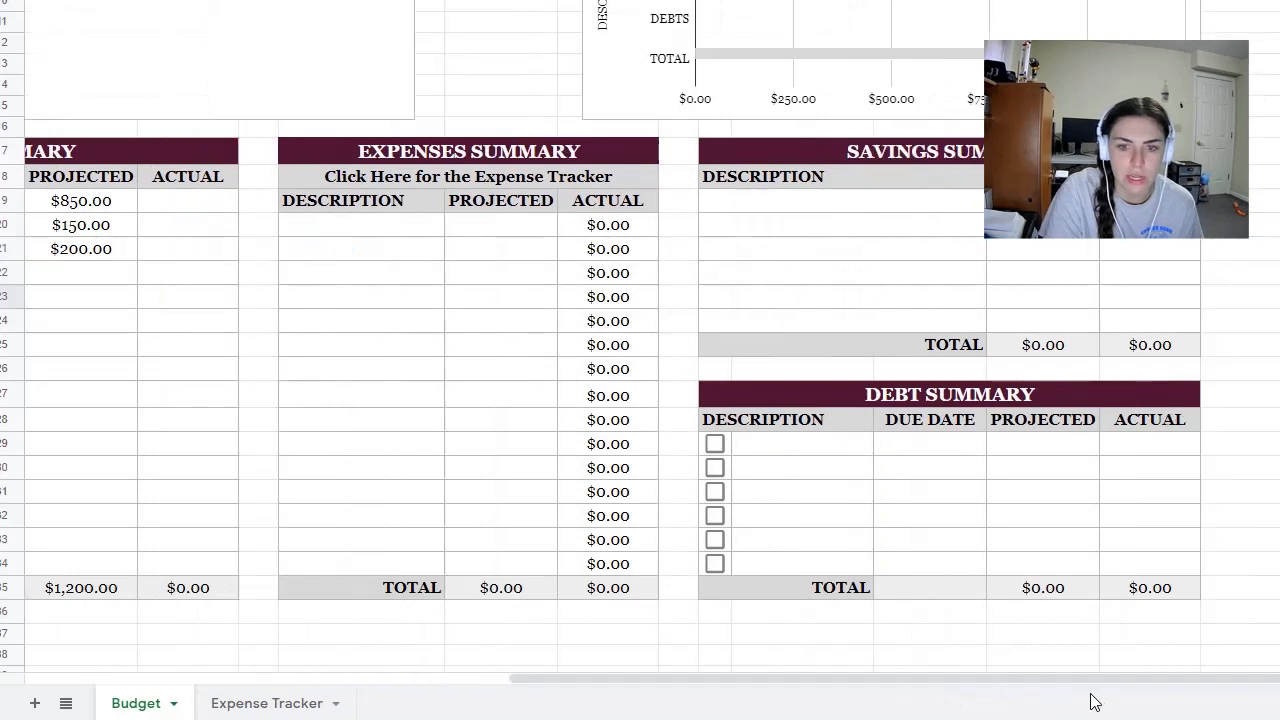
click(812, 452)
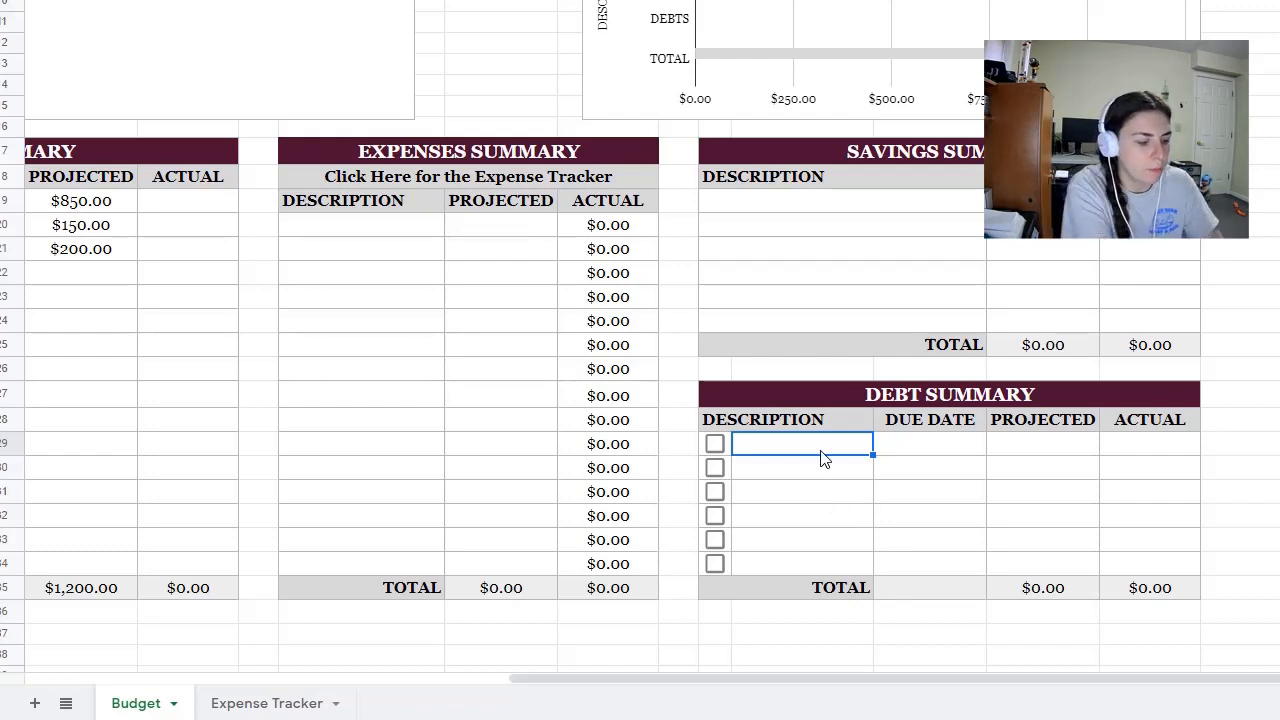
text(St)
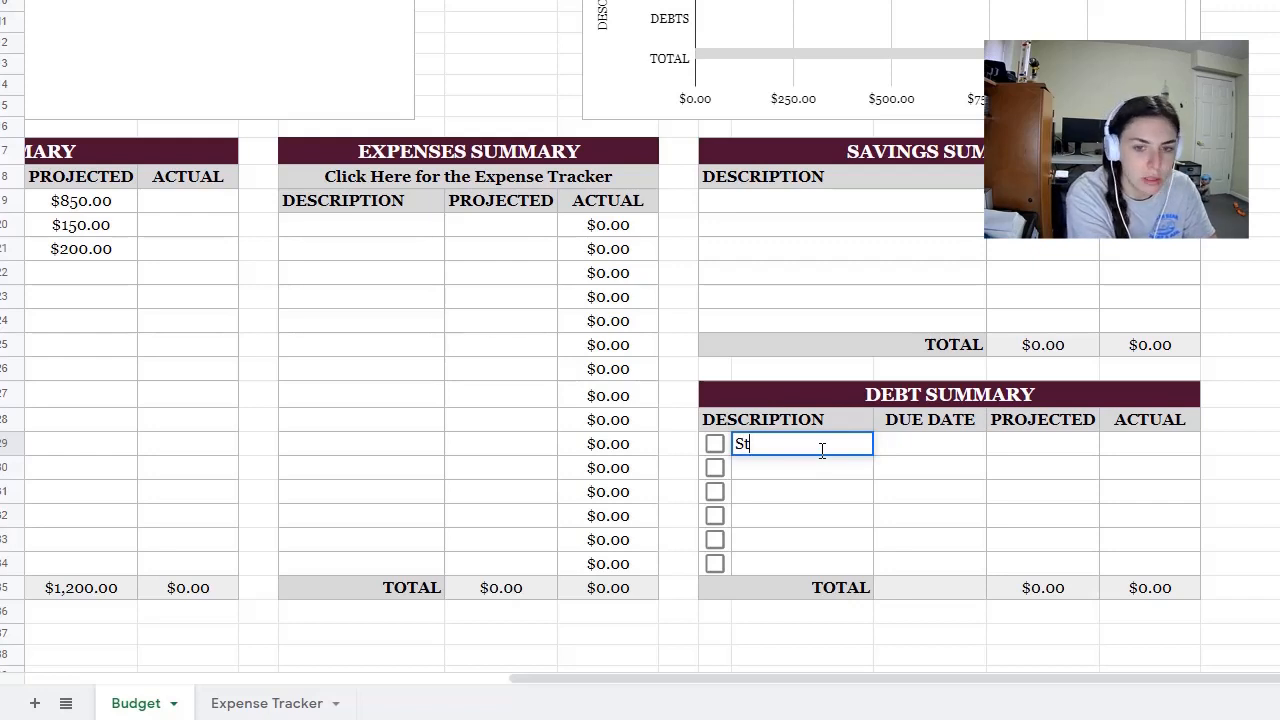
text(udent Lo)
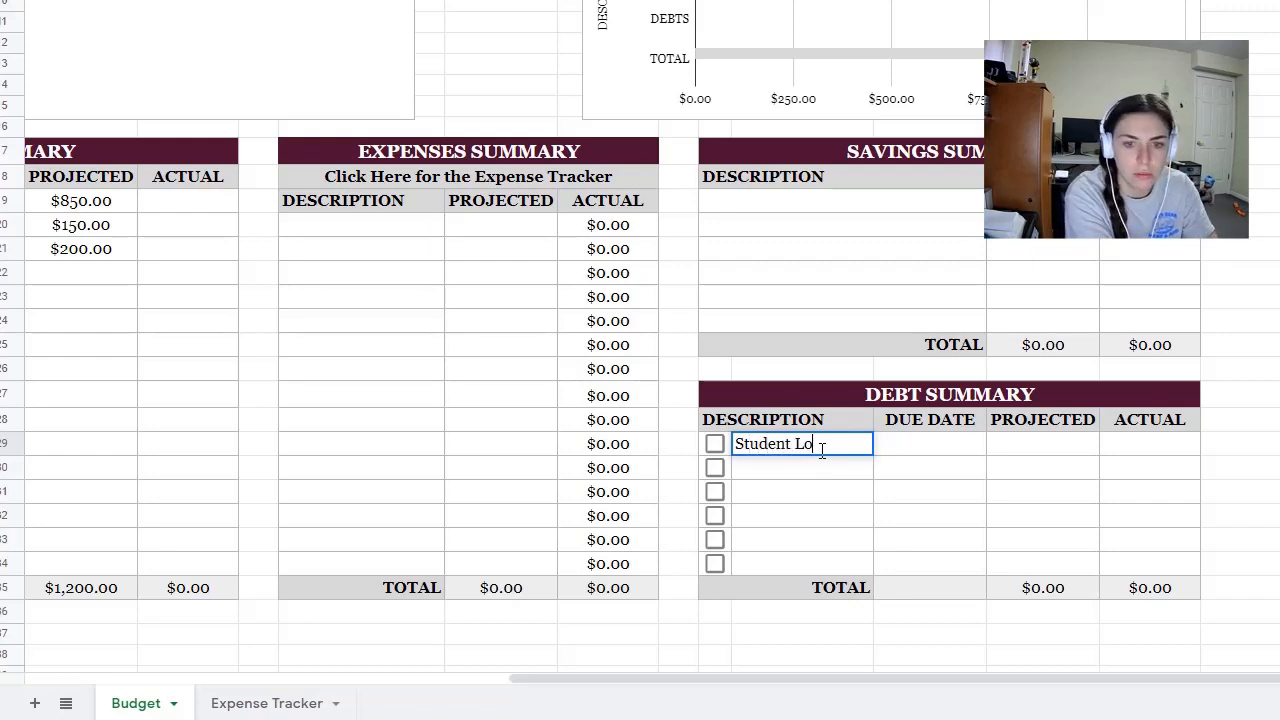
text(ans)
key(Tab)
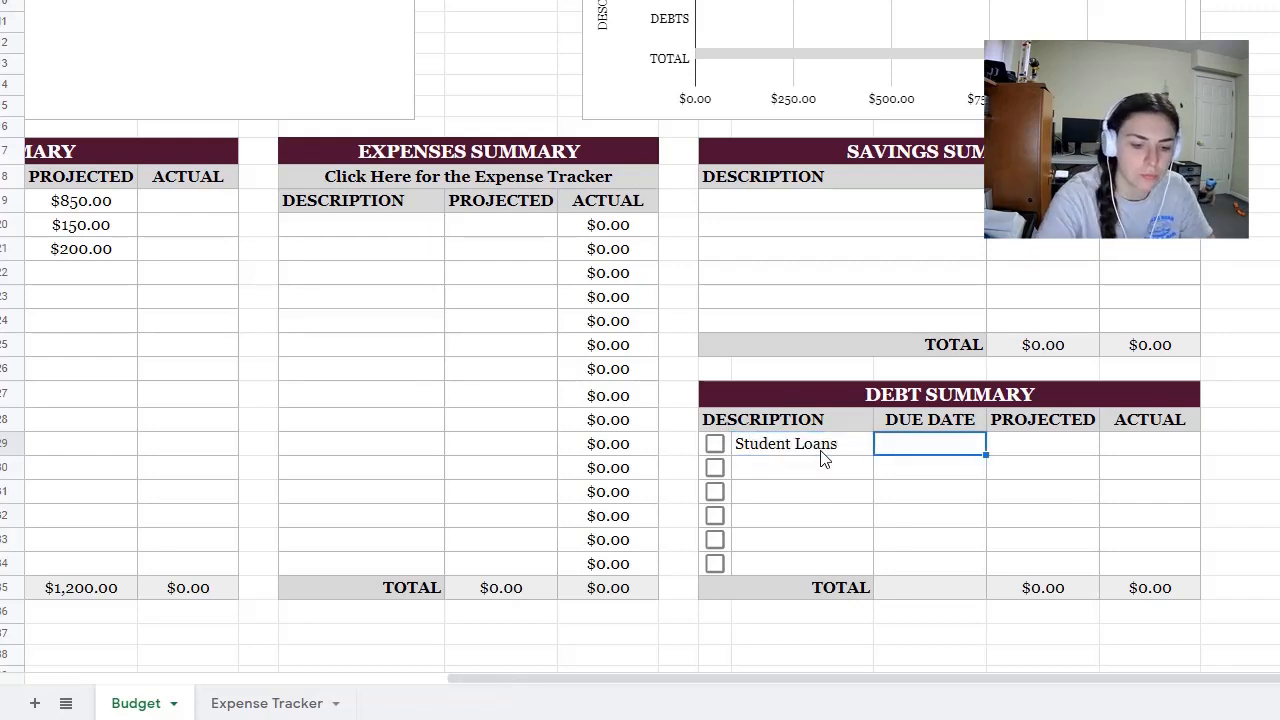
text(4/18/22)
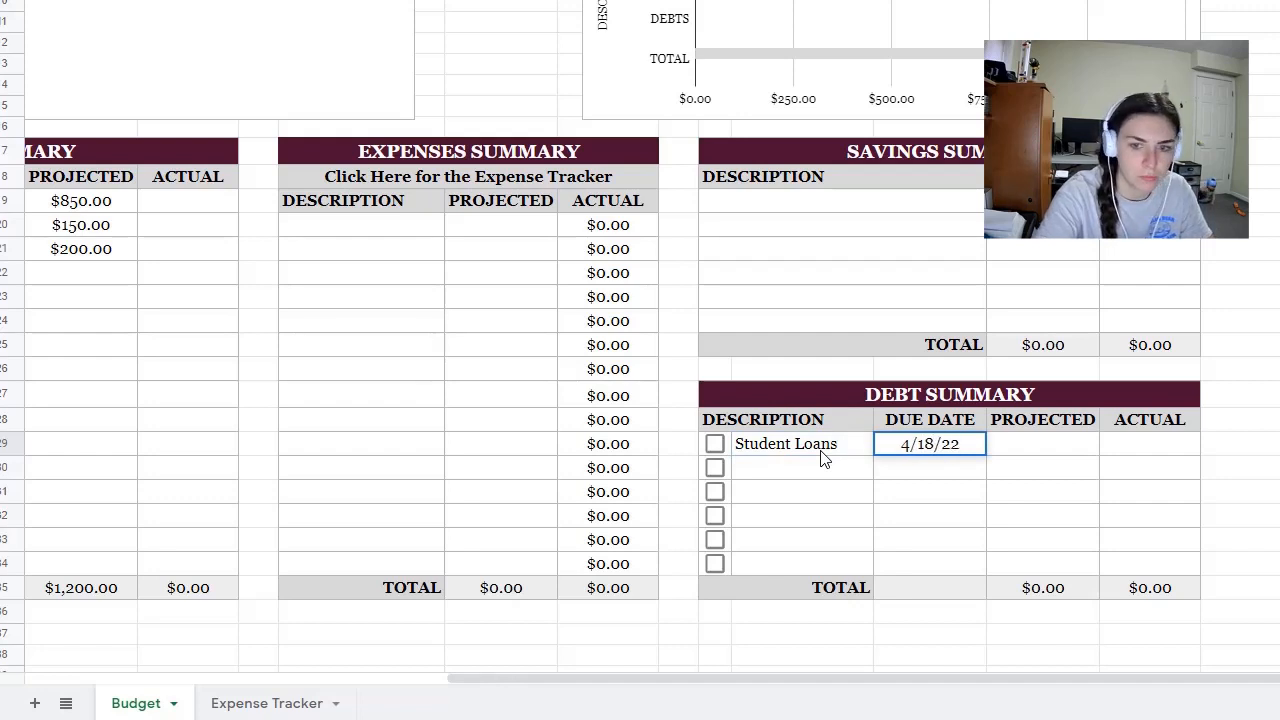
key(Tab)
text(185)
key(Return)
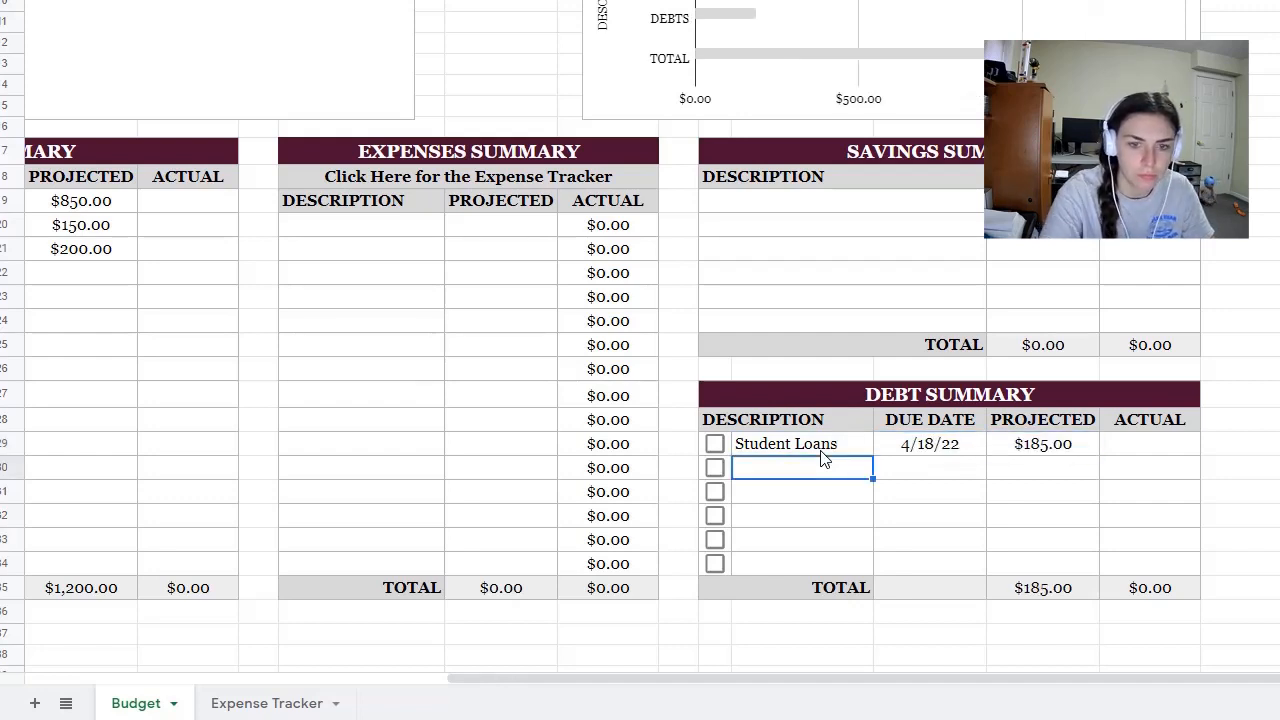
Add Car Payment as the second entry in the Debt Summary, due 4/5/22 with a projected amount of 325.
text(Car Payment)
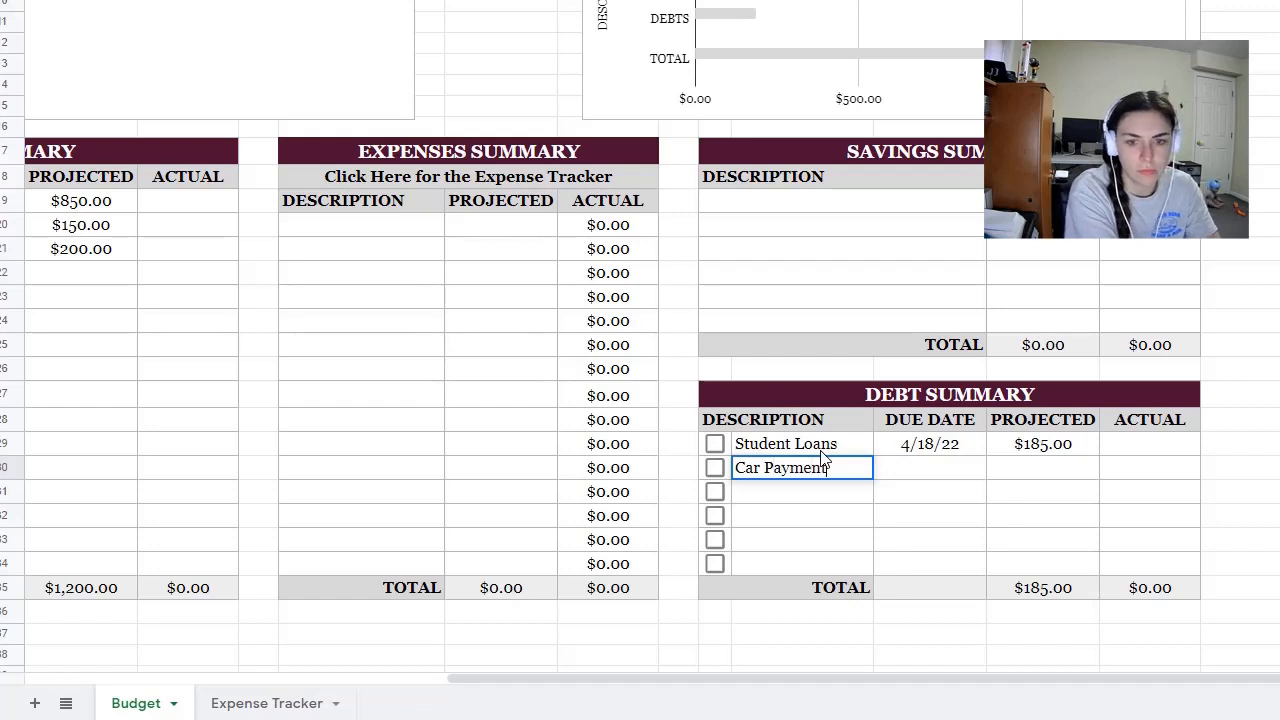
key(Tab)
text(4/)
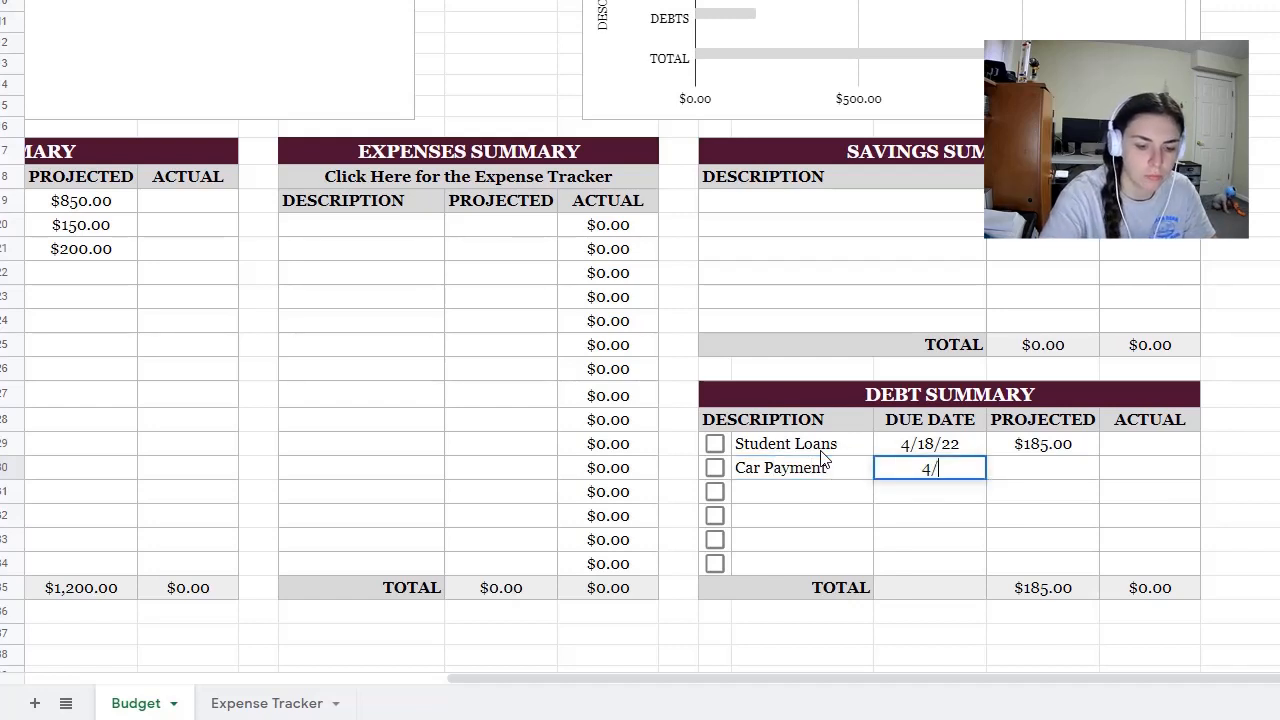
text(5/22)
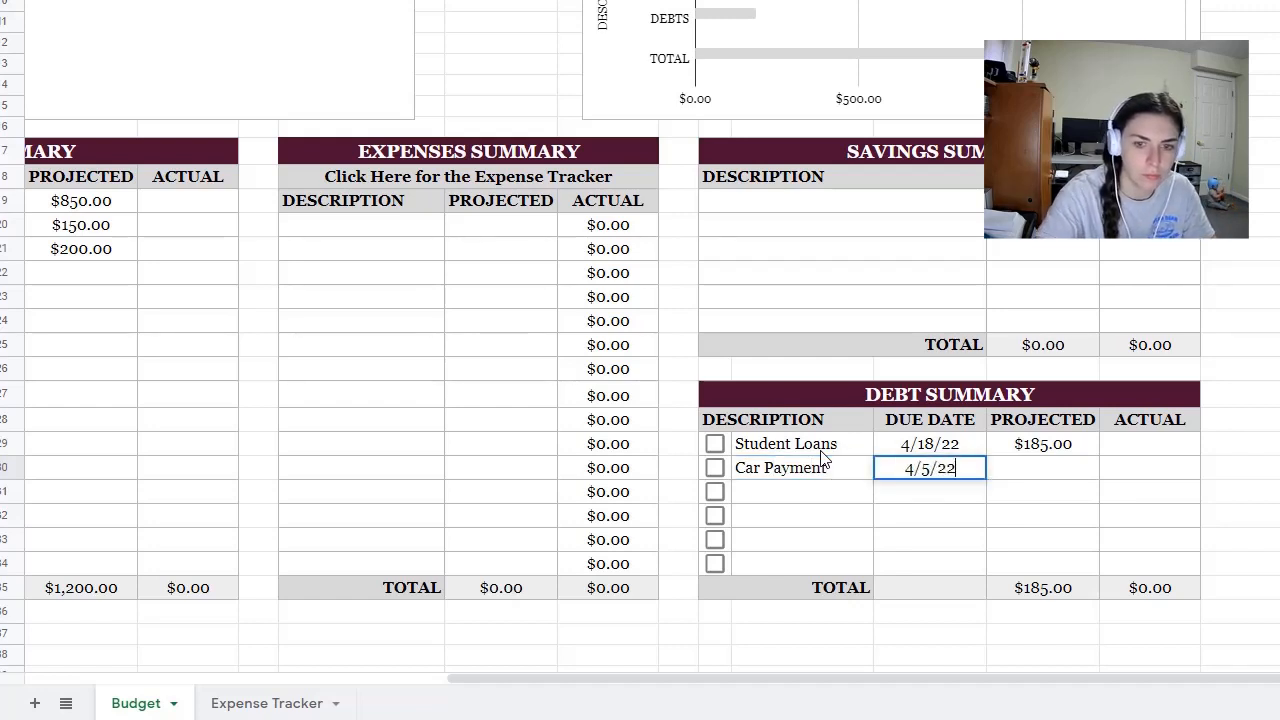
key(Tab)
text(325)
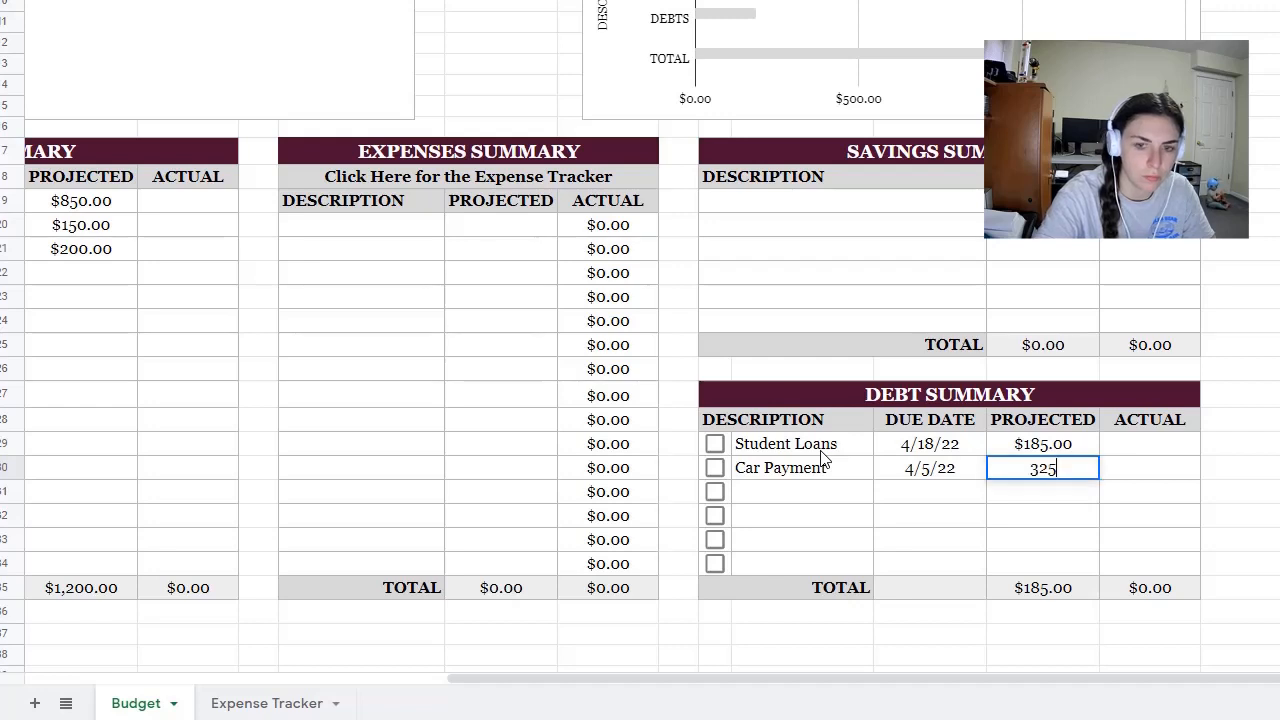
key(Return)
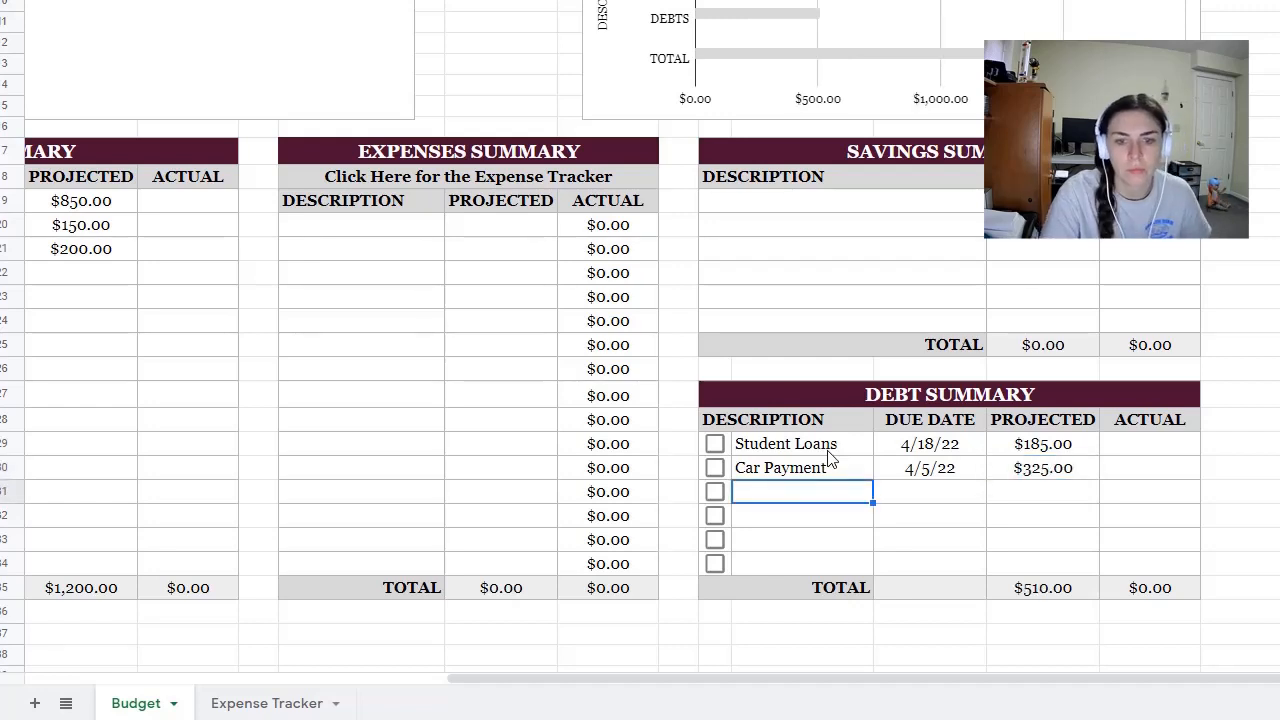
Examine the actual and projected columns and the checkboxes for the Student Loans and Car Payment debts.
click(1185, 450)
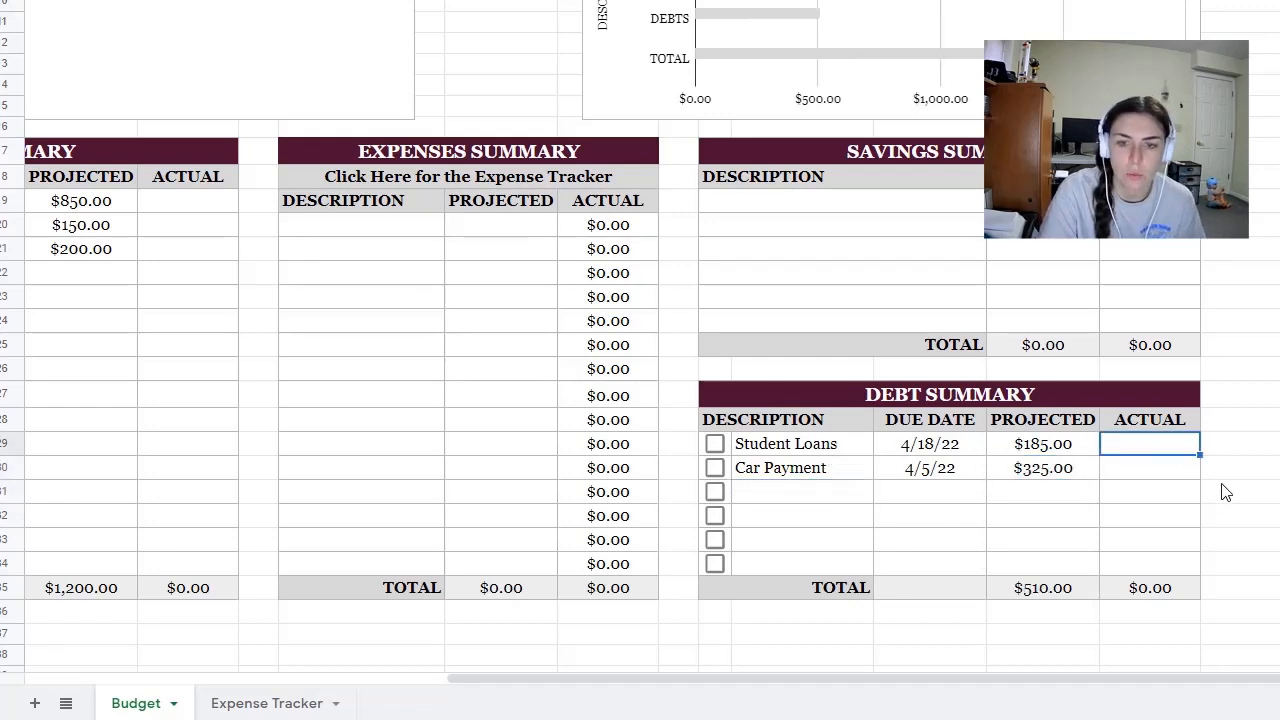
click(1130, 470)
click(1140, 450)
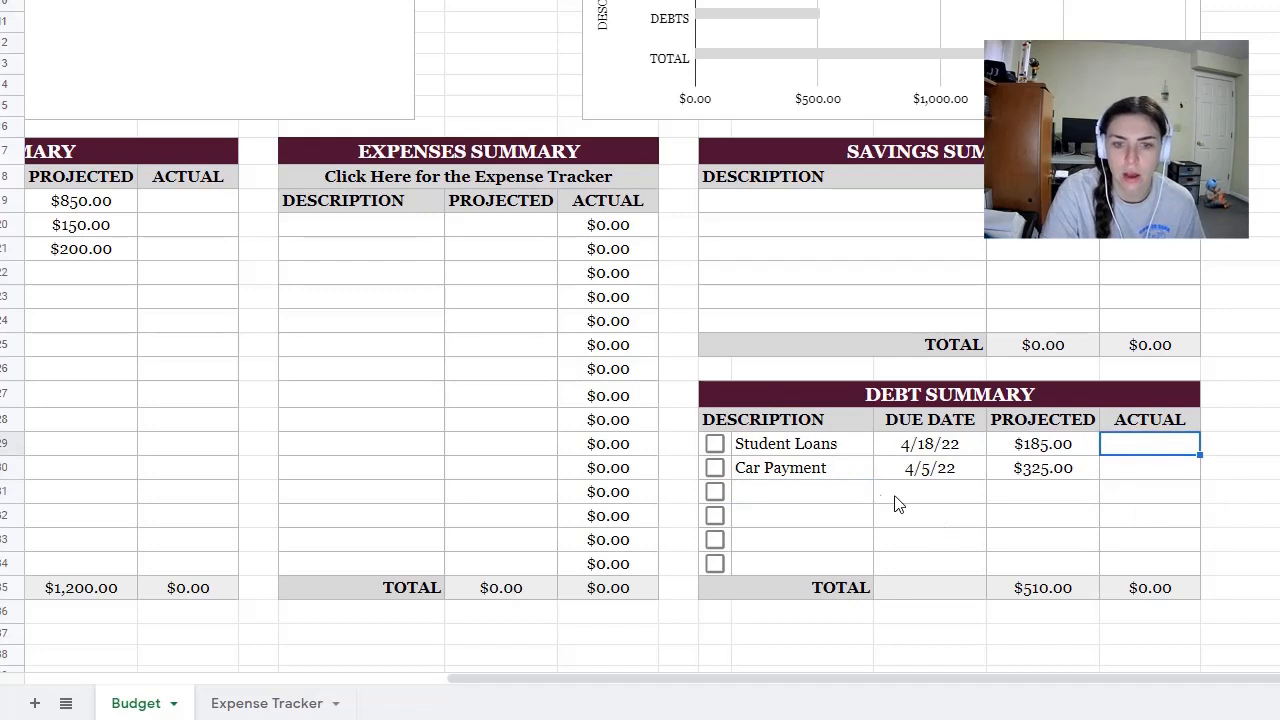
click(1158, 474)
click(1156, 448)
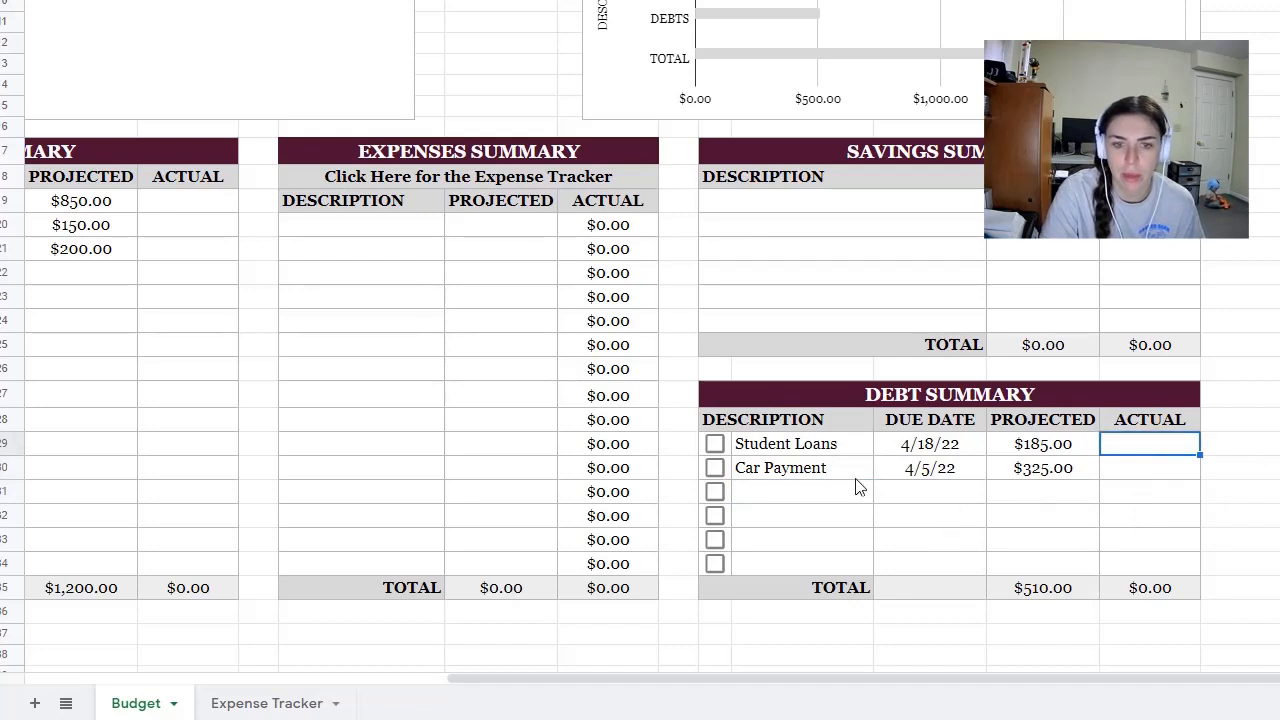
click(714, 470)
click(714, 472)
click(1140, 476)
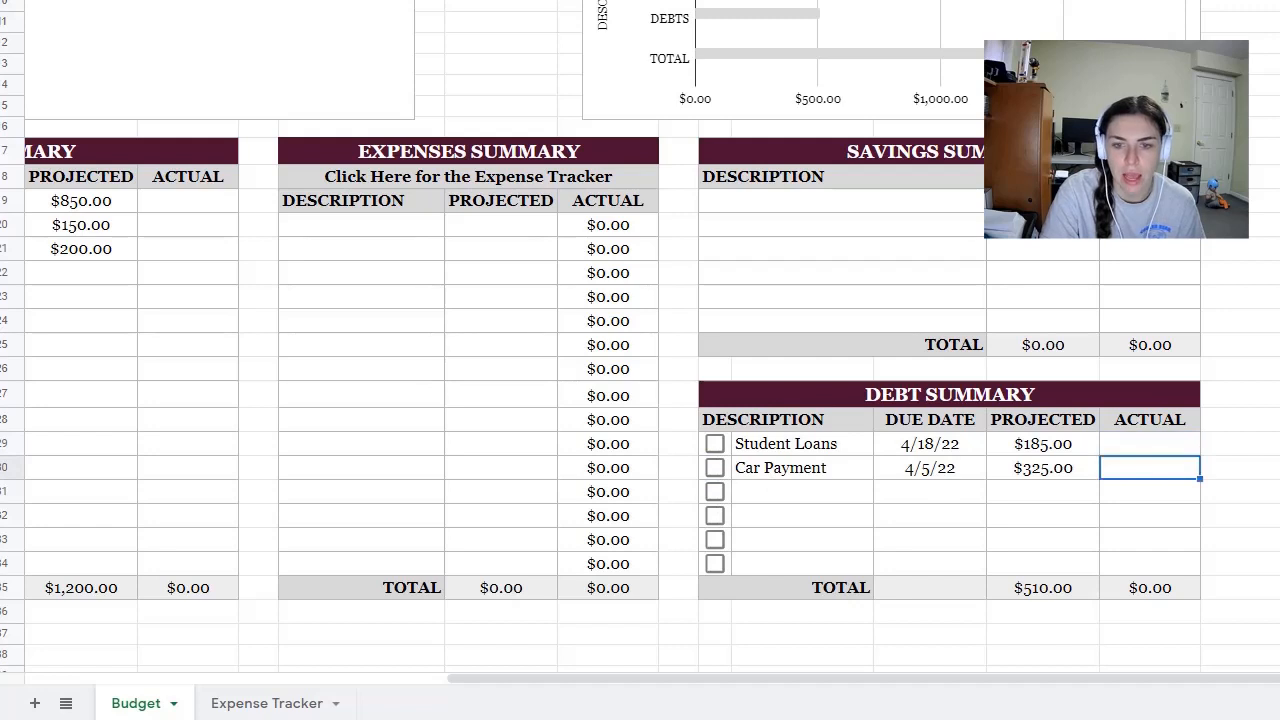
click(1133, 447)
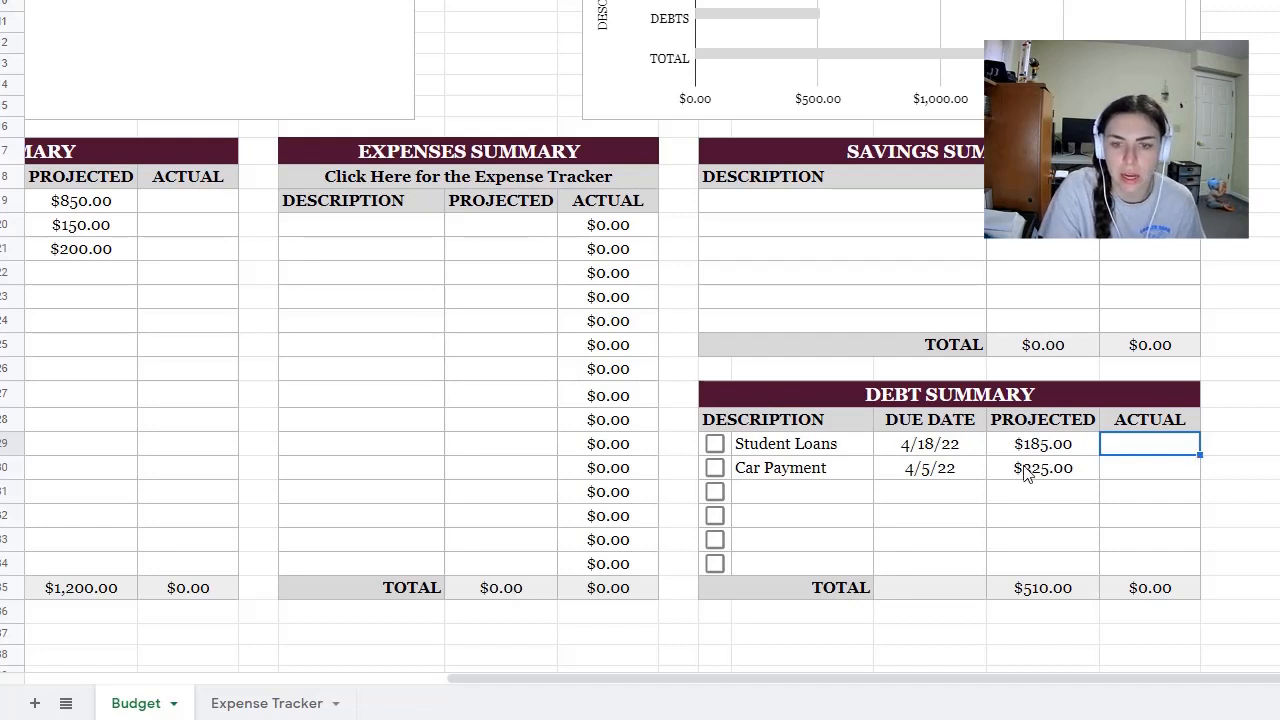
click(1058, 444)
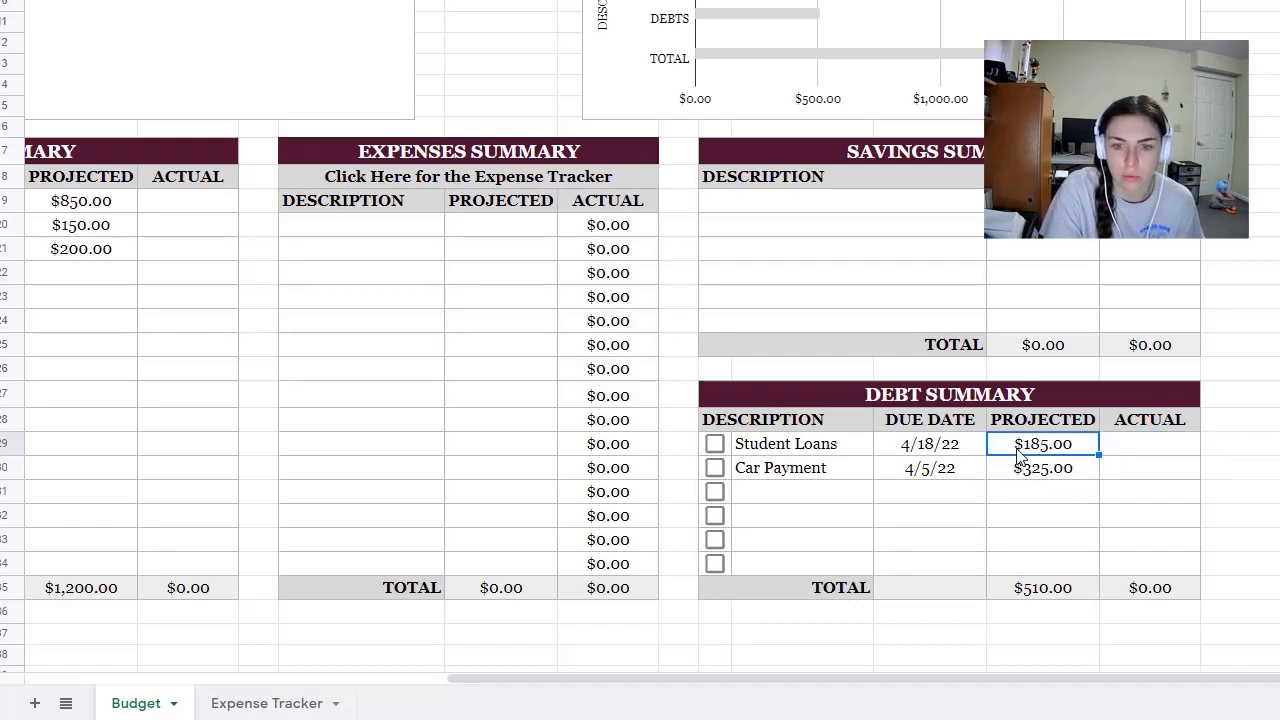
Enter actual amounts of 200 for Student Loans and 350 for Car Payment in the Debt Summary.
click(1035, 474)
click(1038, 448)
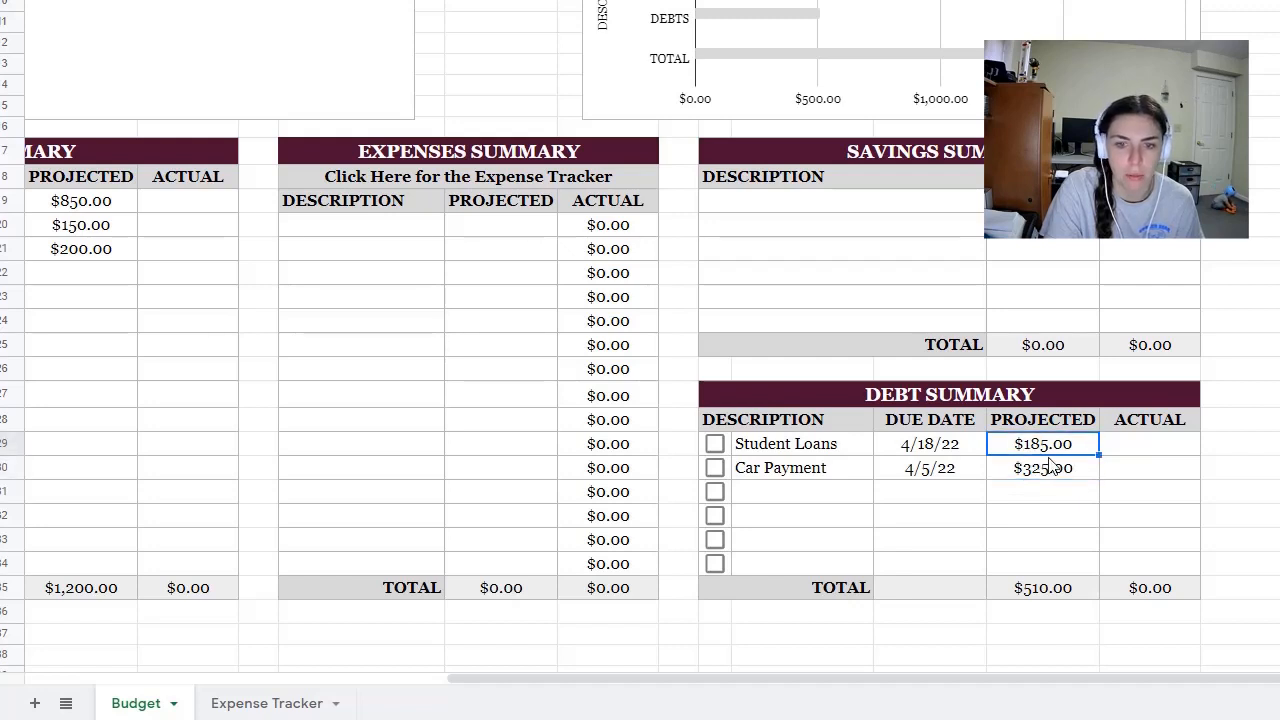
click(1132, 446)
text(200)
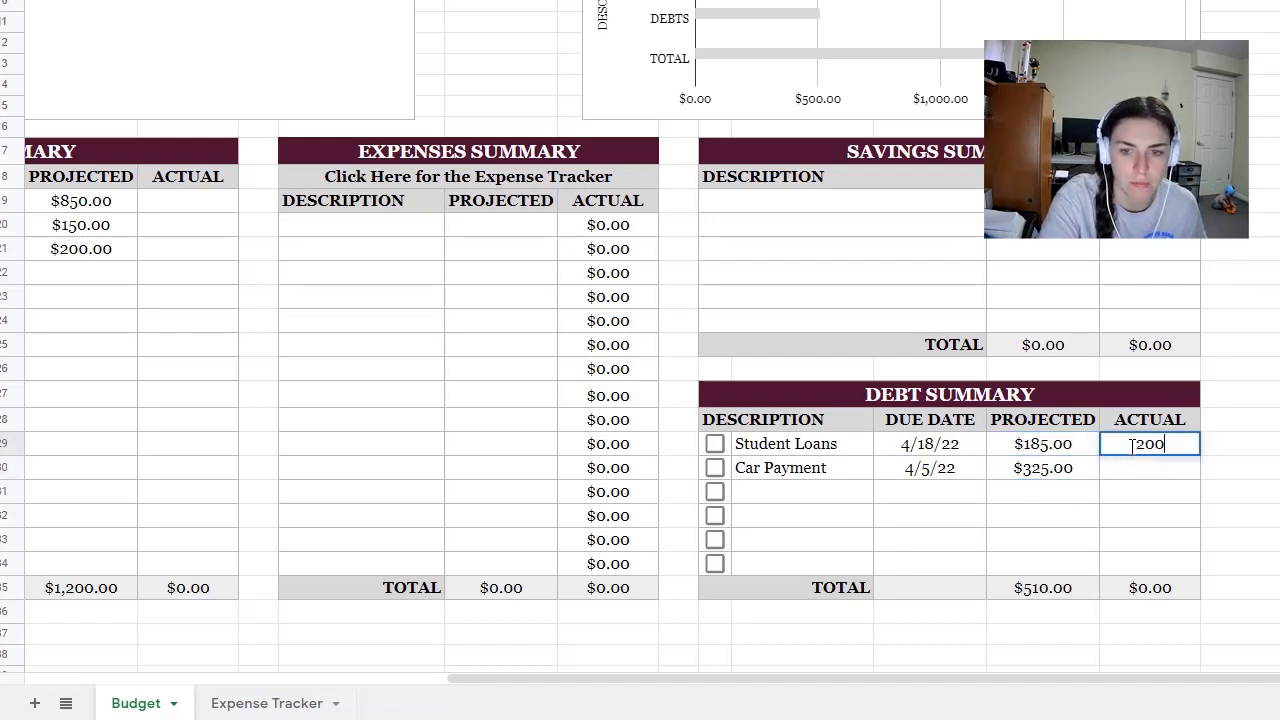
key(Return)
text(25)
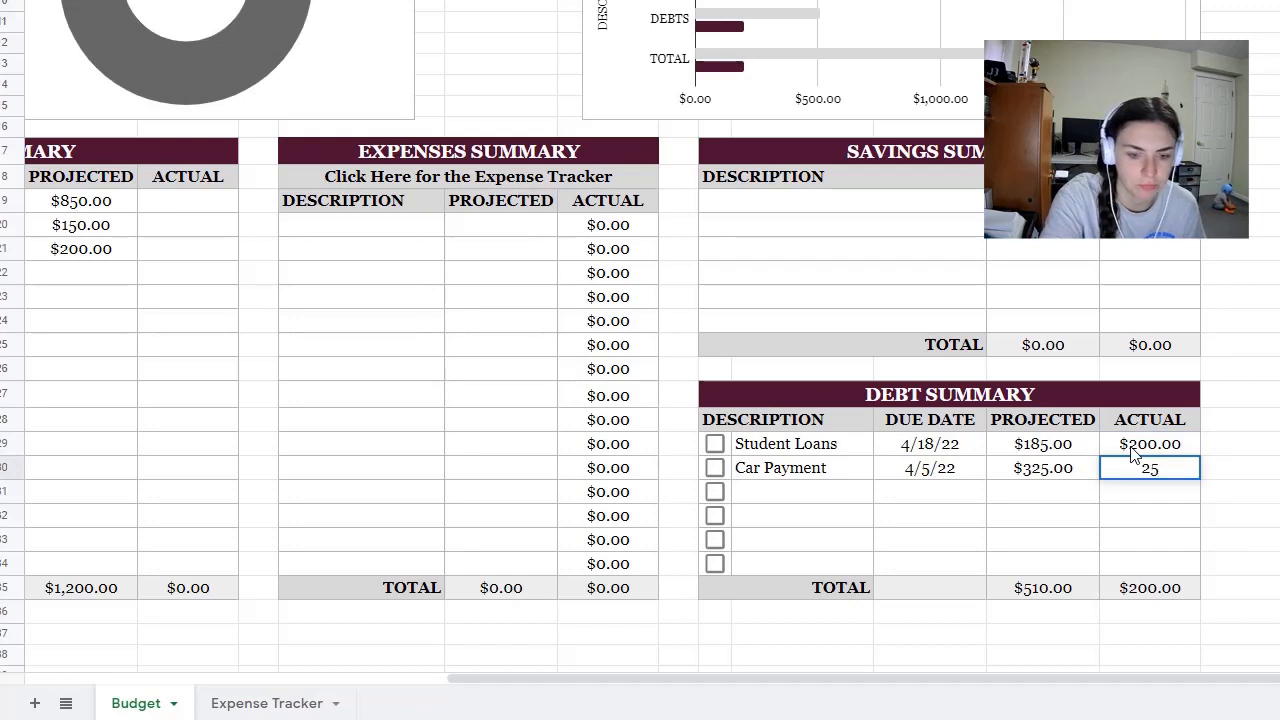
key(BackSpace)
key(BackSpace)
text(350)
key(Return)
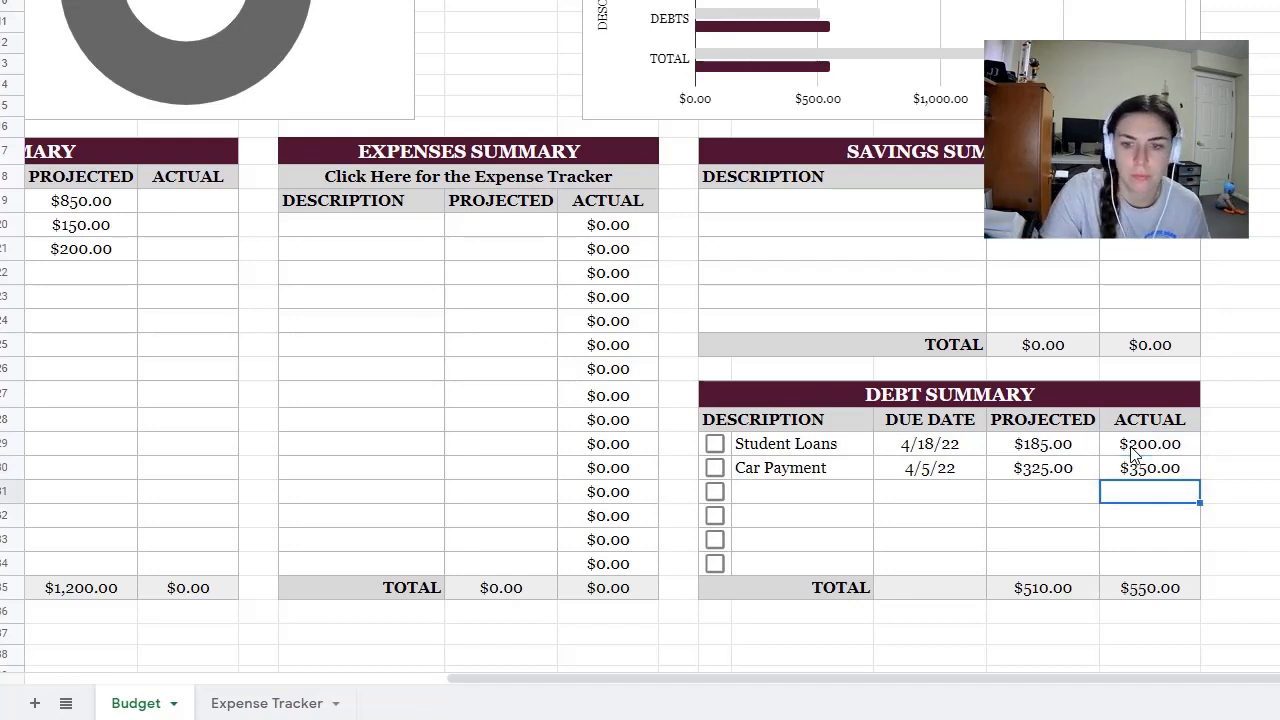
Toggle the Car Payment and Student Loans checkboxes on and off again, and clear the actual amounts of both debts.
click(714, 467)
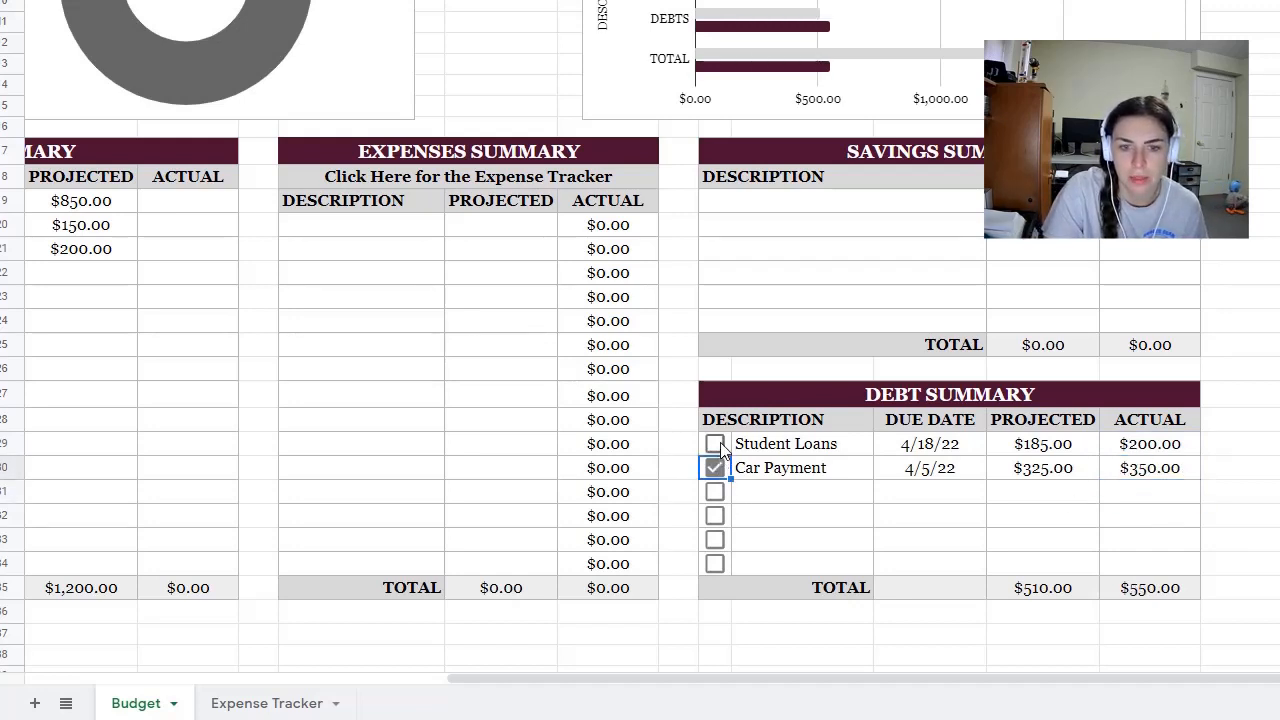
click(716, 444)
click(716, 467)
click(716, 444)
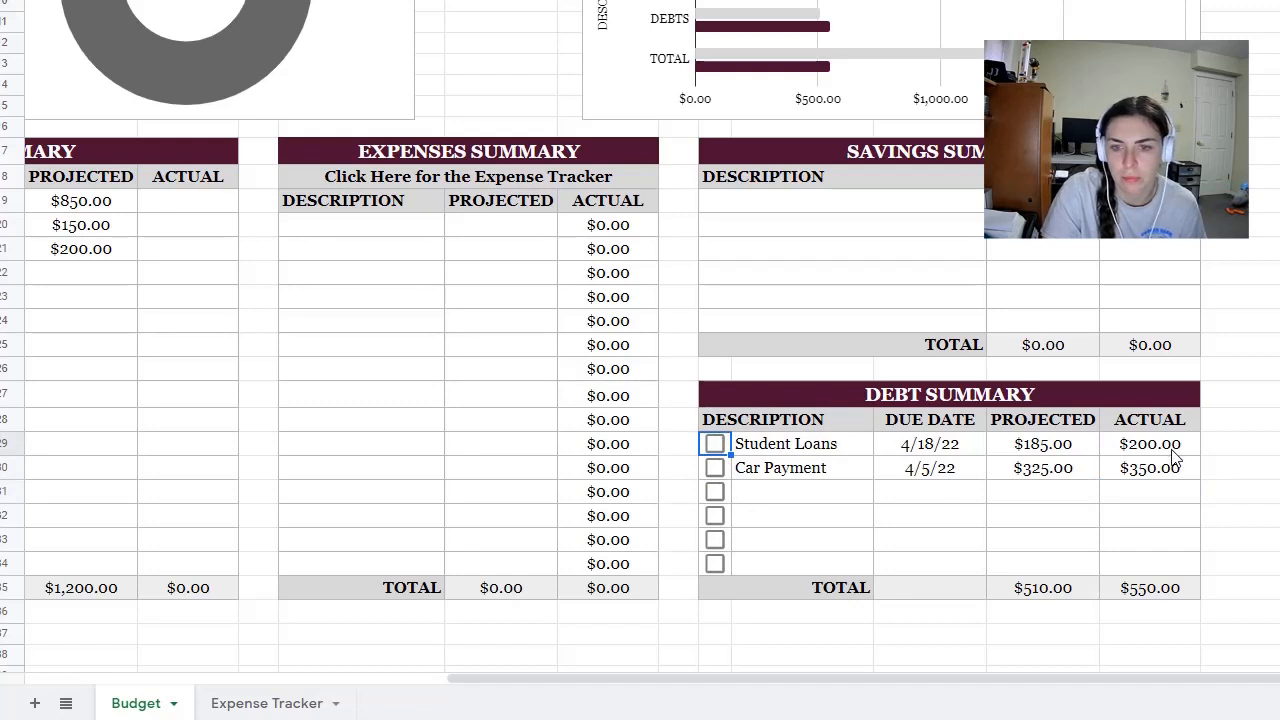
drag(1170, 445, 1169, 471)
key(Delete)
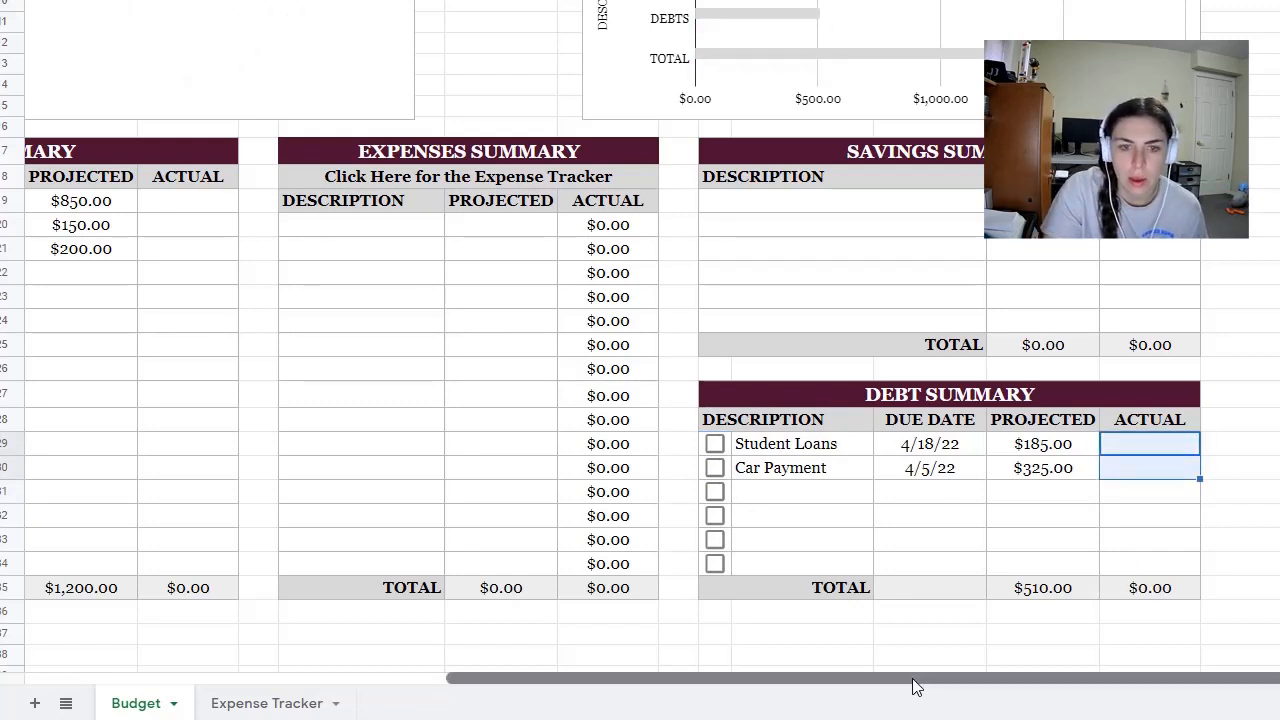
Add Groceries as the first entry in the Expenses Summary with a projected amount of 600.
drag(913, 686, 372, 622)
click(309, 587)
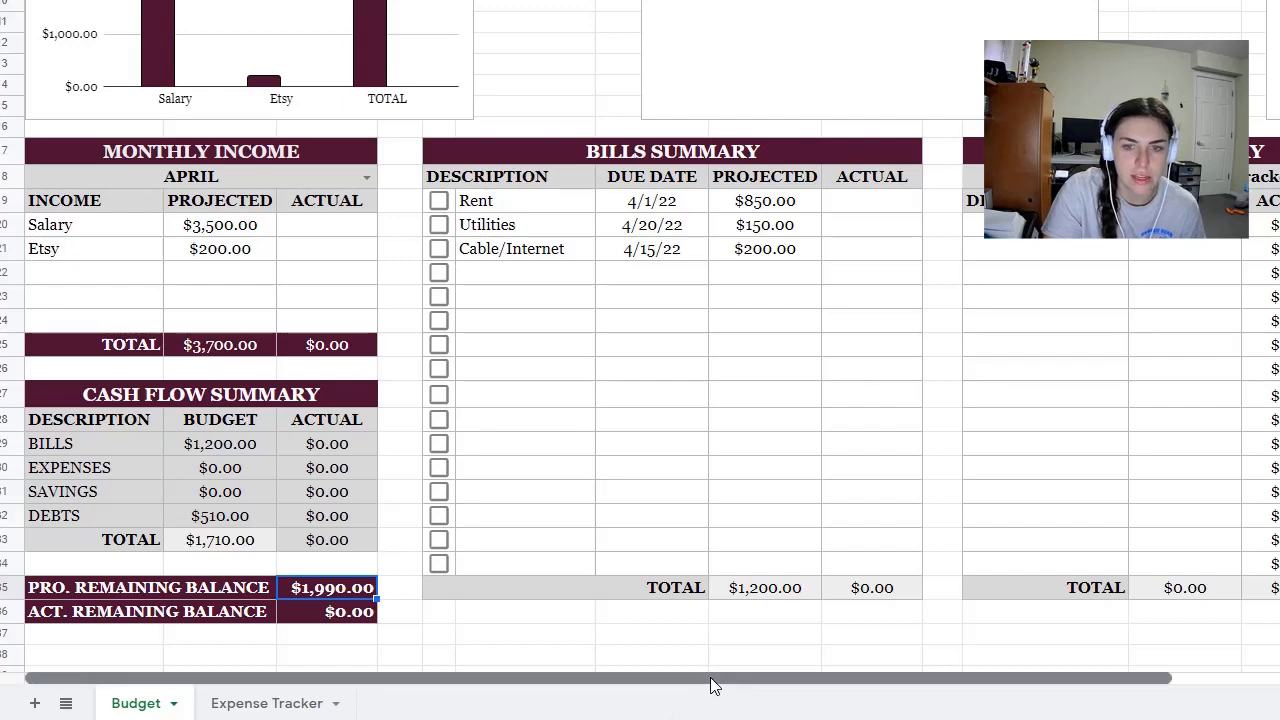
drag(711, 680, 905, 693)
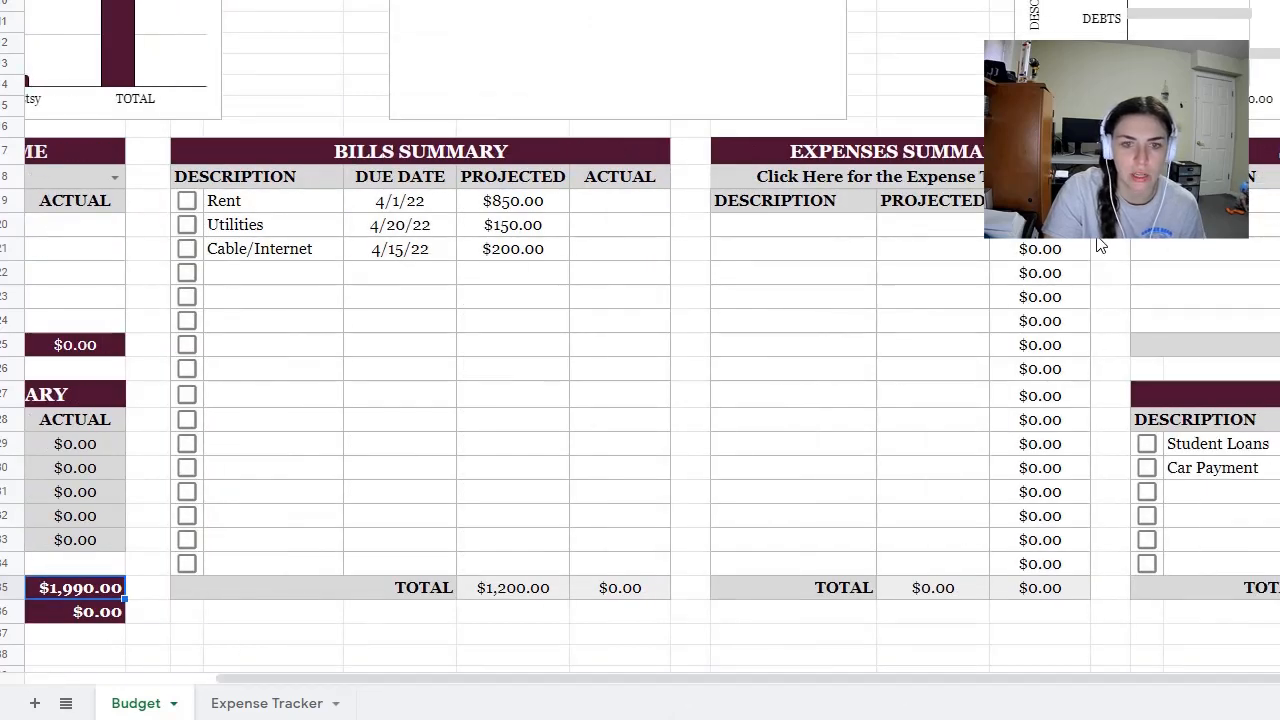
click(778, 227)
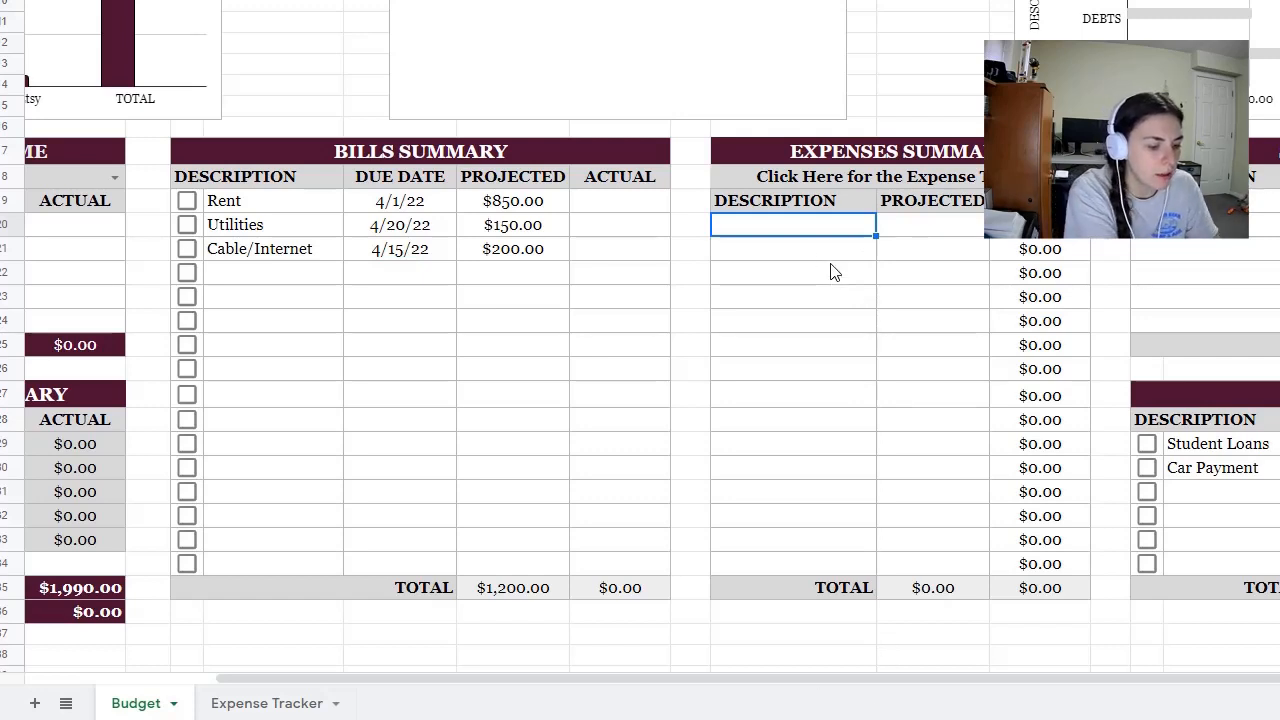
text(Grocer)
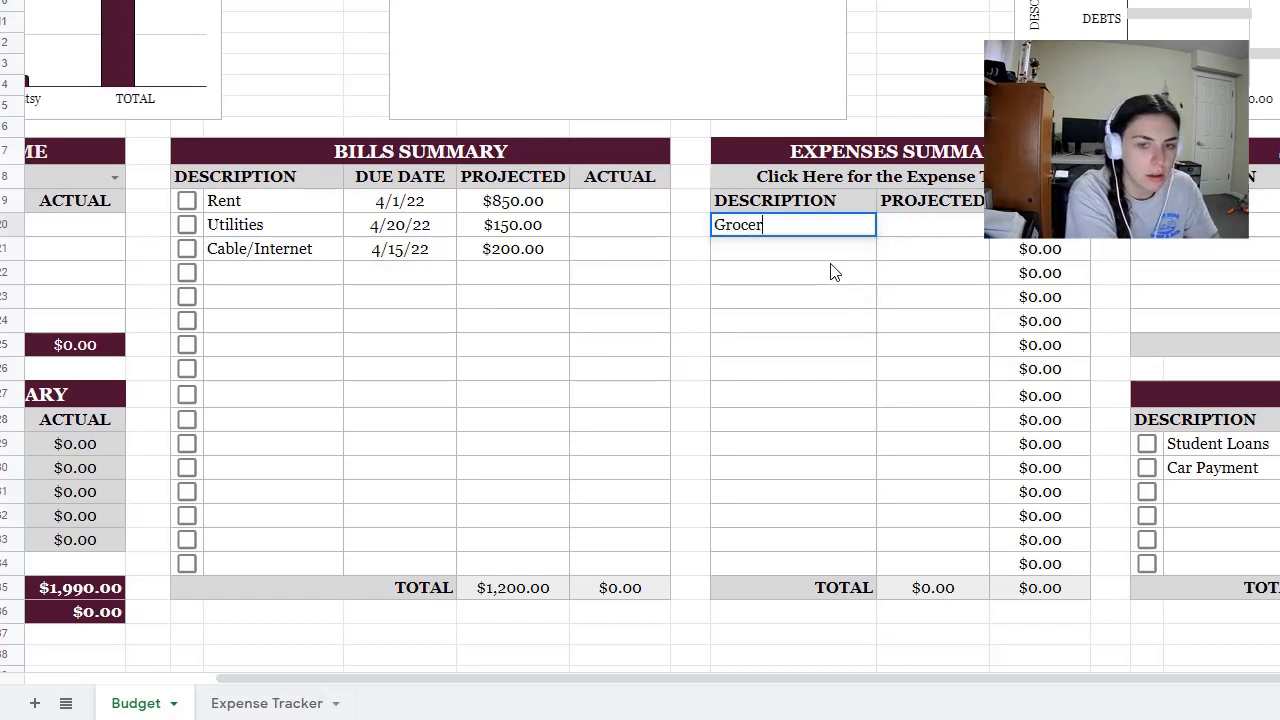
text(ies)
key(Tab)
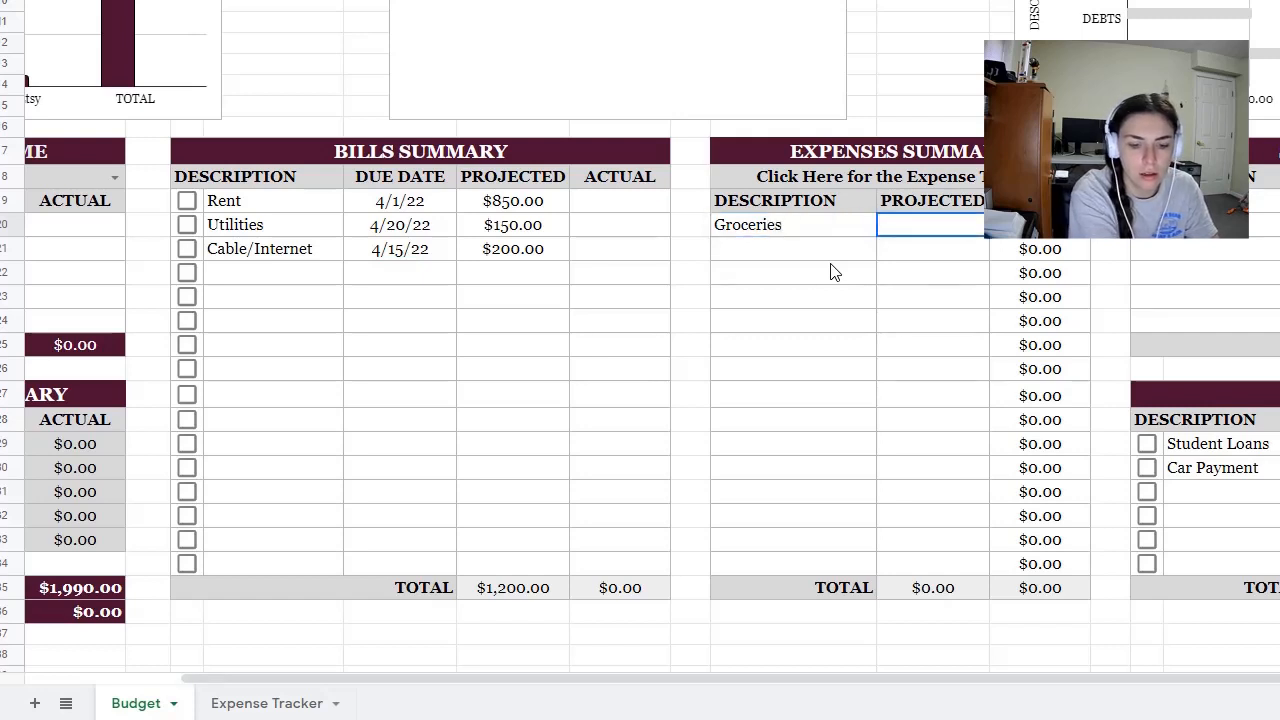
text(600)
key(Return)
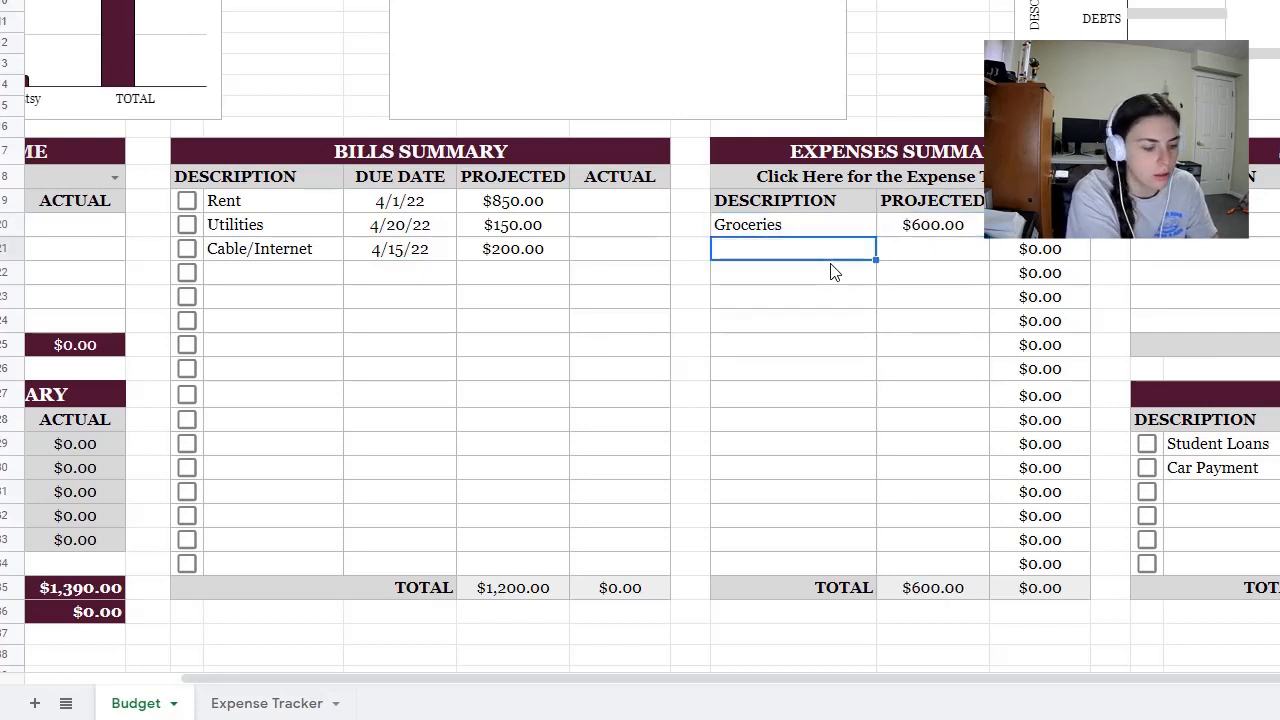
Add Shopping with a projected amount of 150 and Beauty with 75 below Groceries in the Expenses Summary.
text(Shopping)
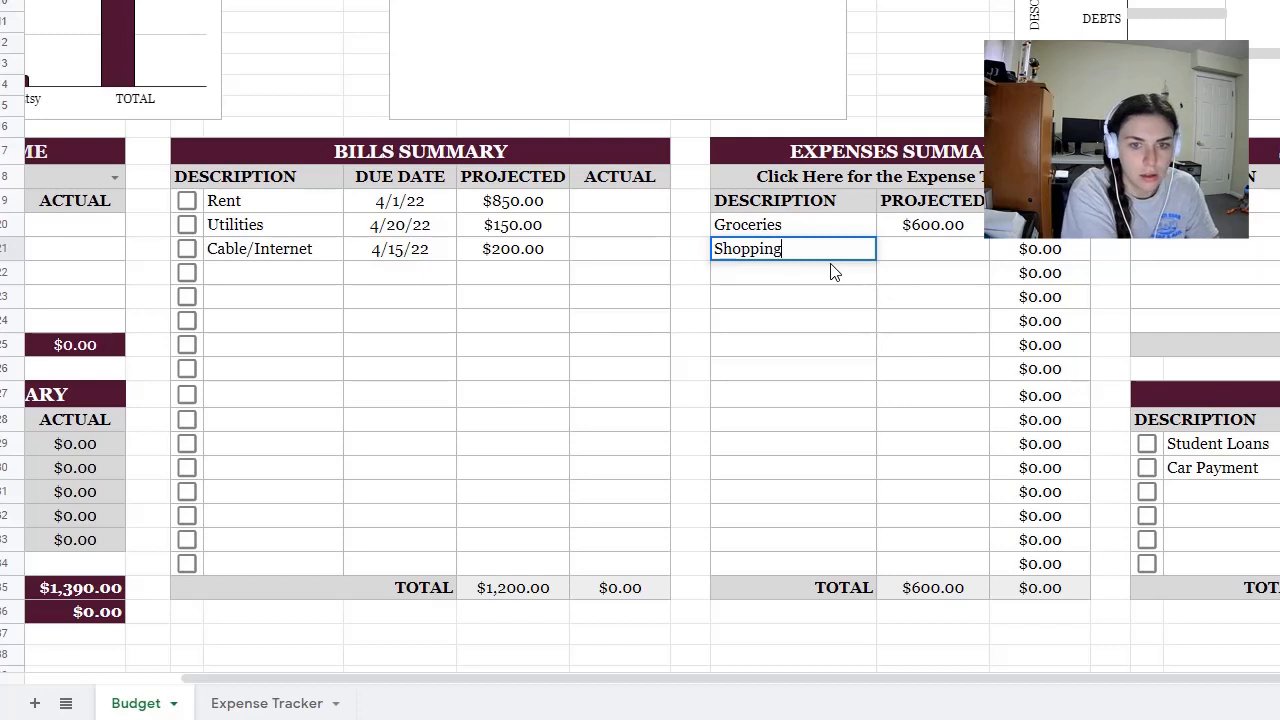
key(Tab)
text(150)
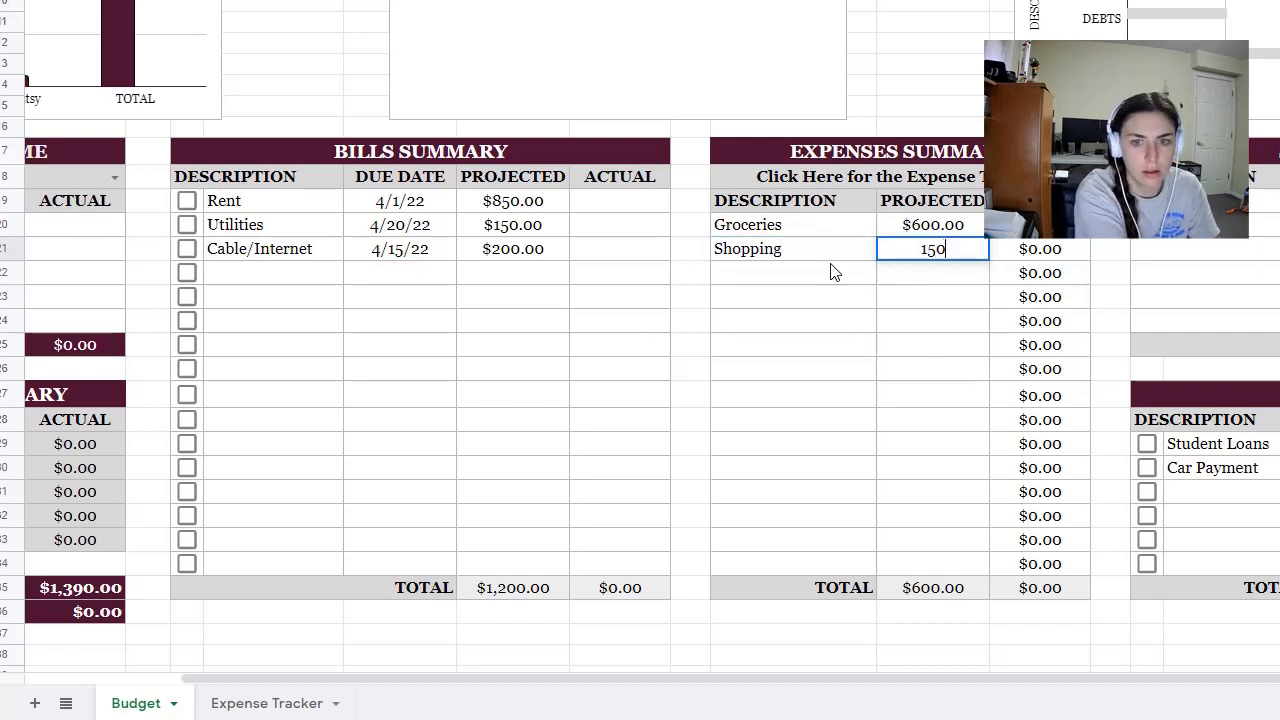
key(Return)
text(Beauty)
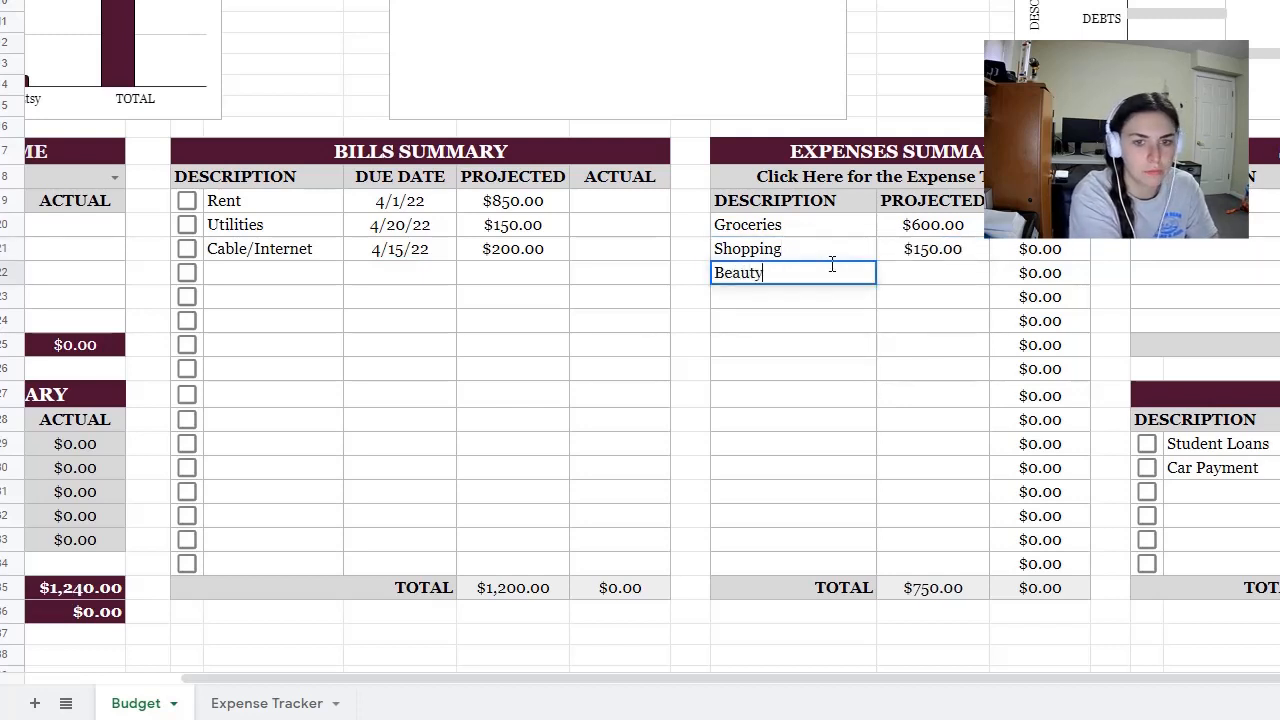
key(Tab)
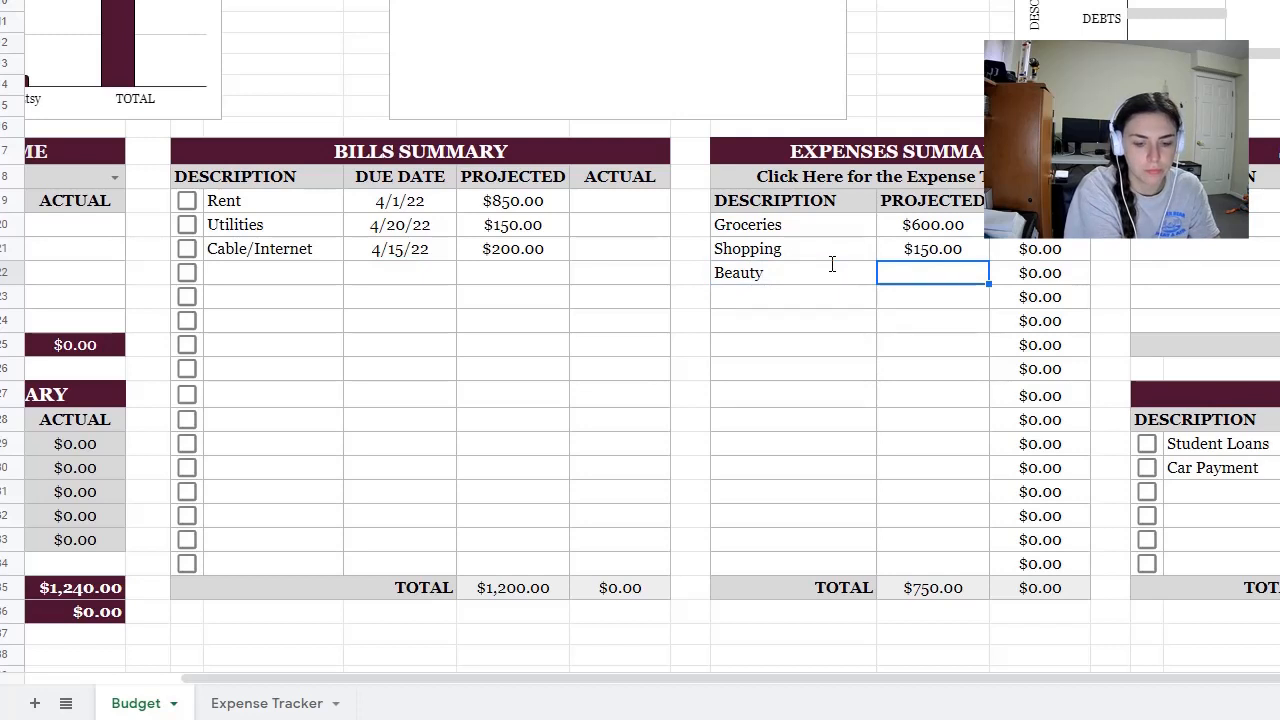
text(75)
key(Return)
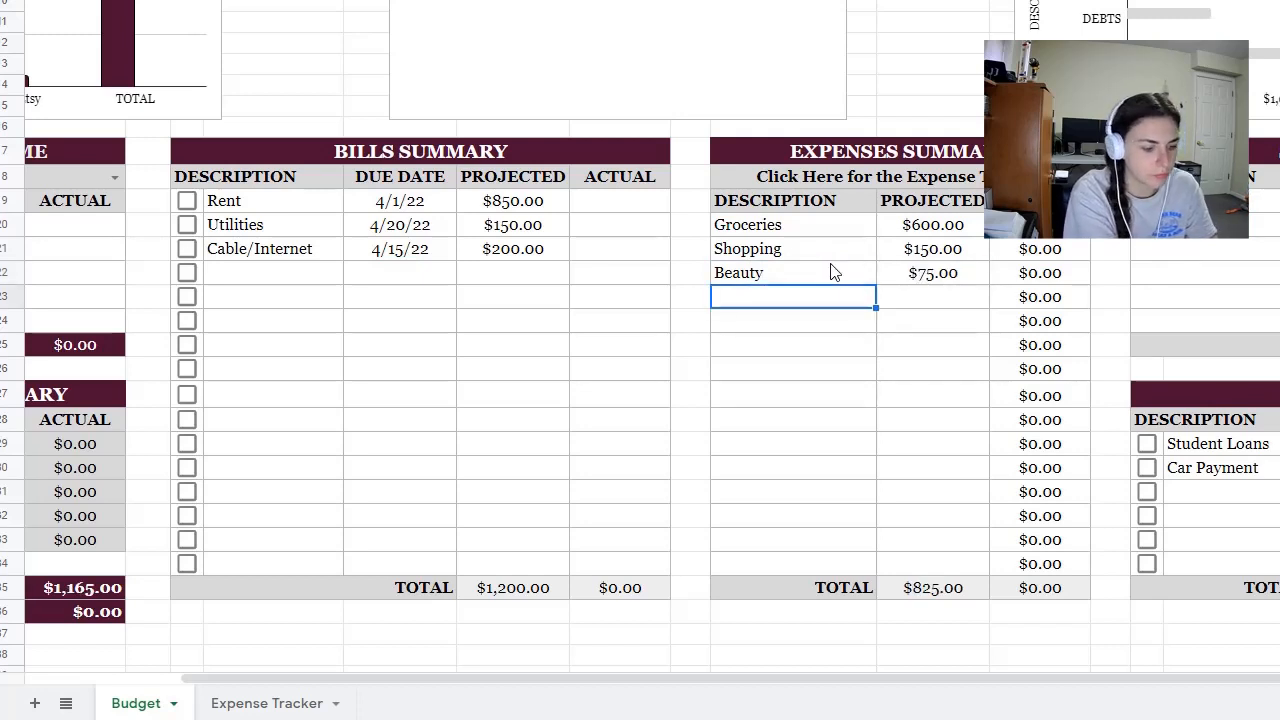
Add Gas as the fourth entry in the Expenses Summary with a projected amount of 120.
text(Gas)
key(Tab)
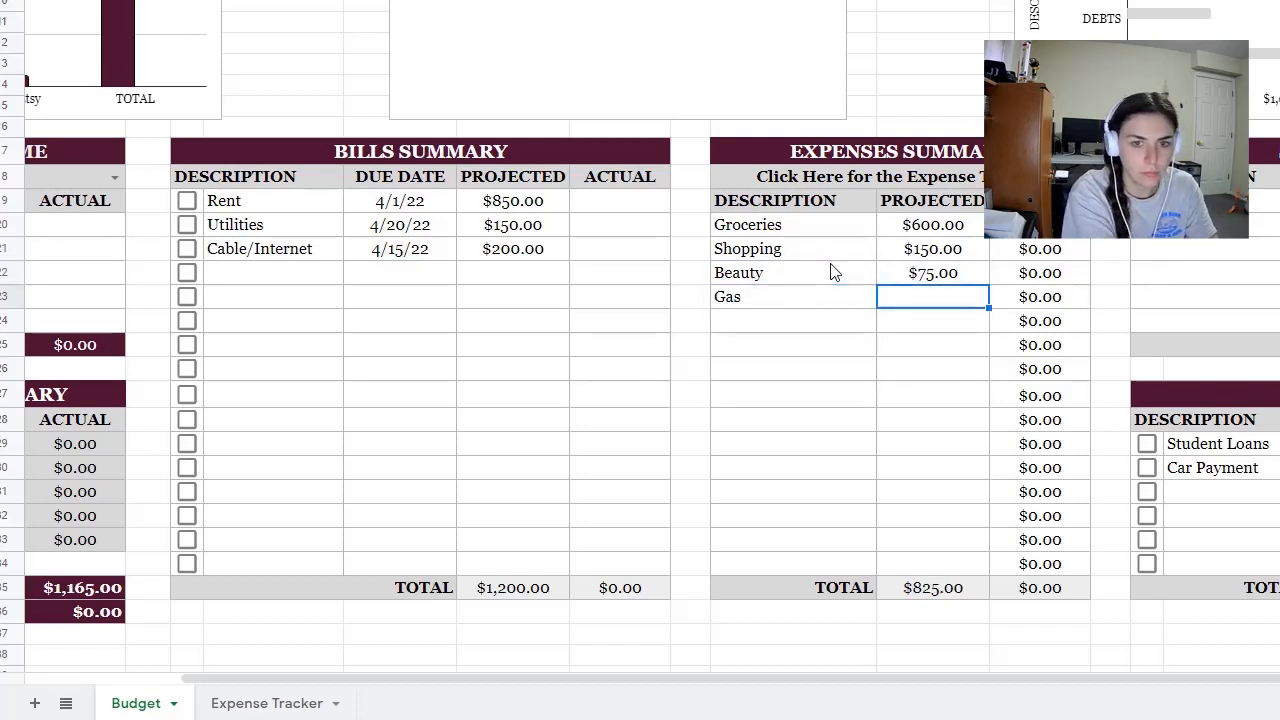
text(120)
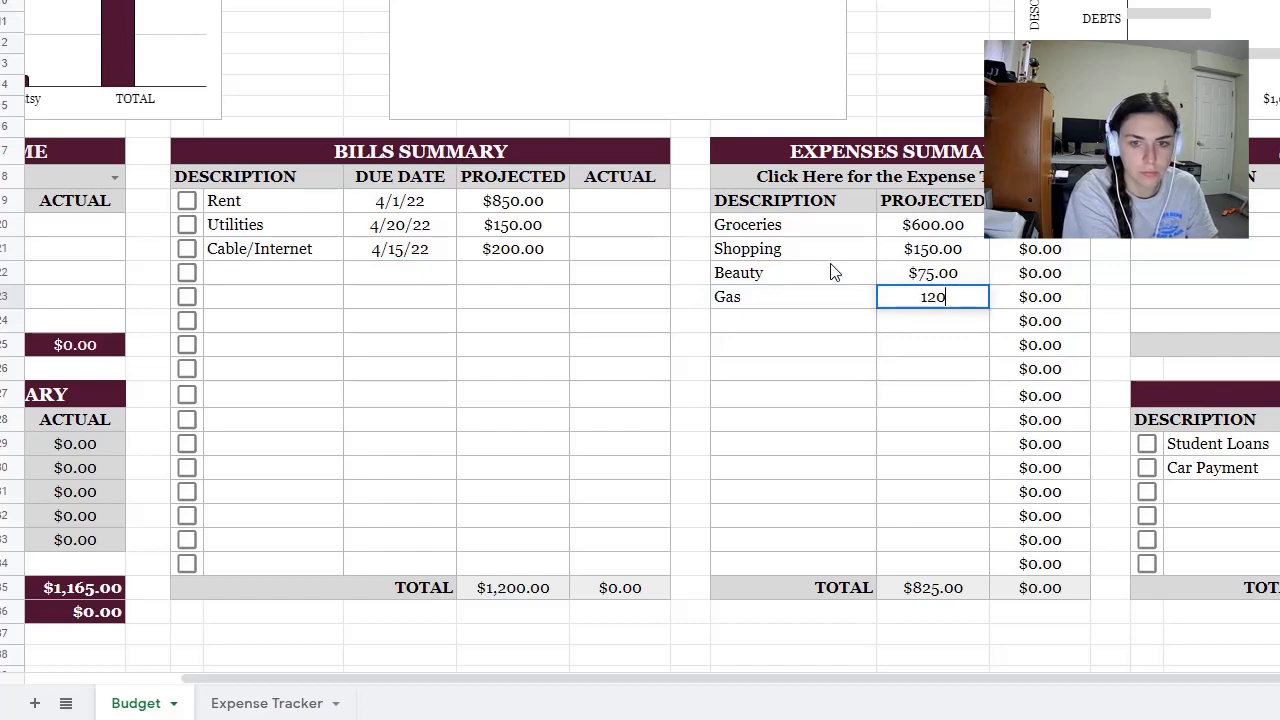
key(Return)
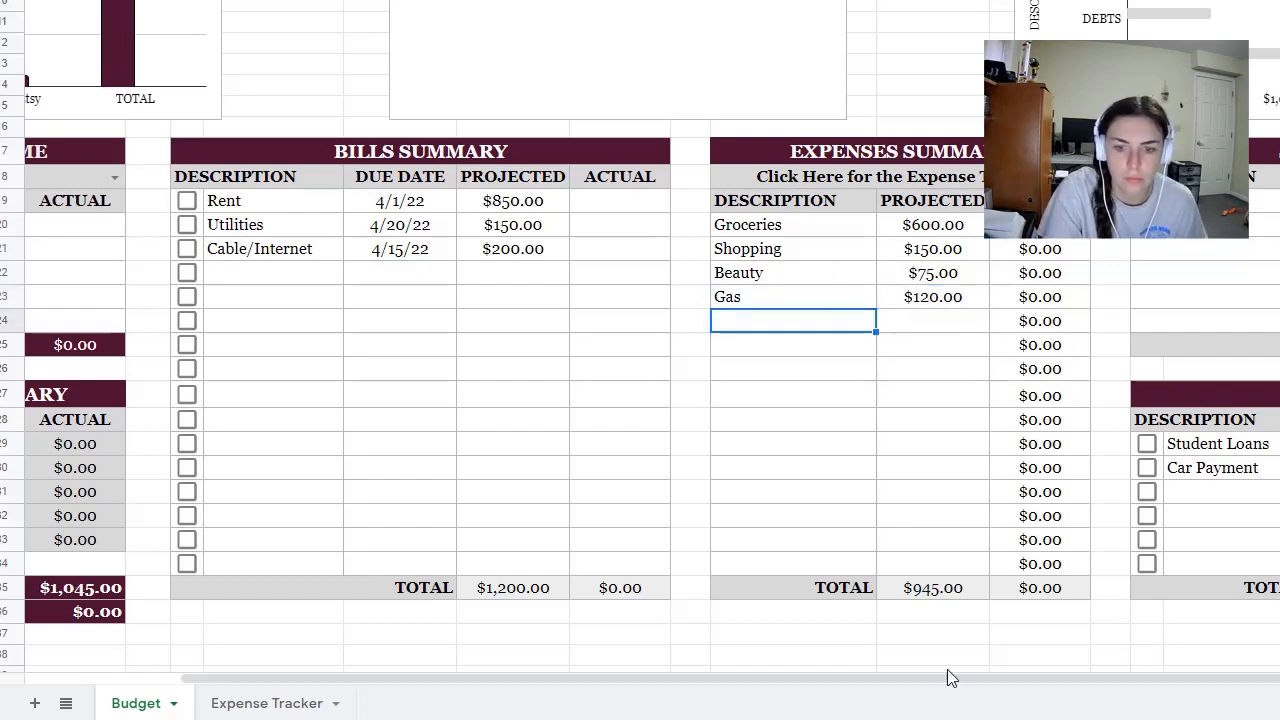
Add Emergency Fund as the first entry in the Savings Summary with a projected amount of 300.
drag(951, 689, 845, 692)
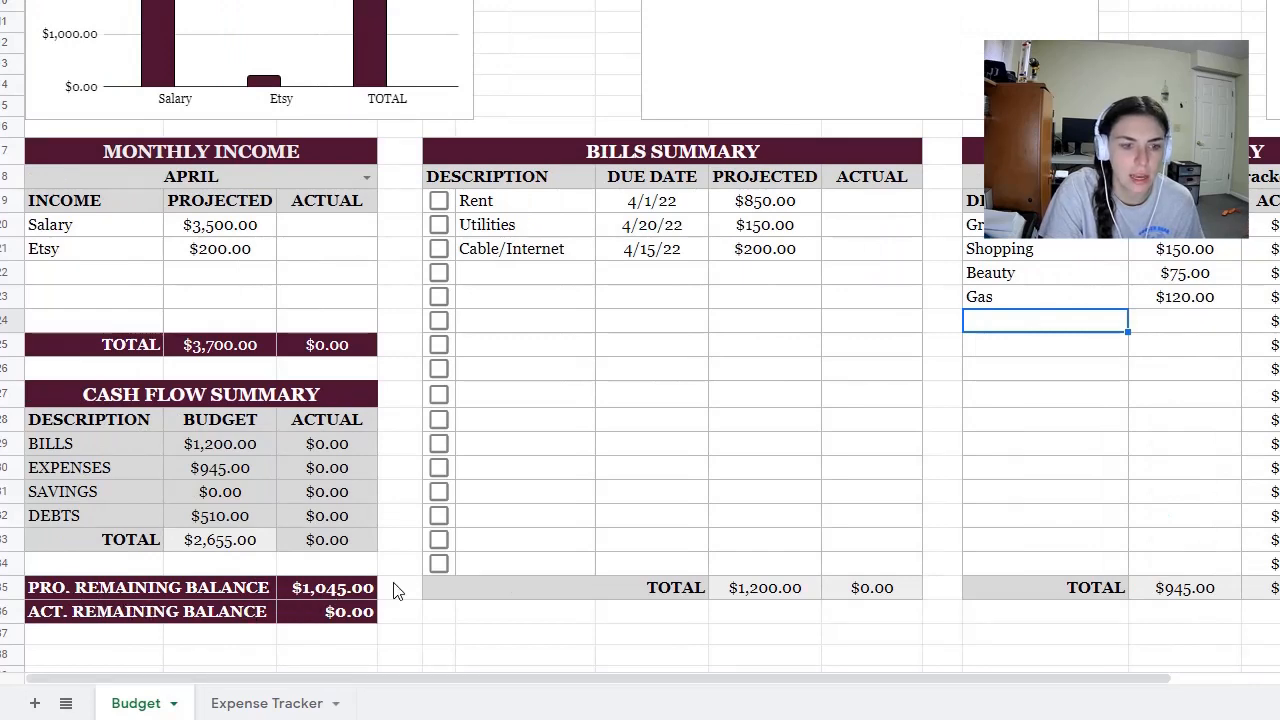
drag(840, 686, 1275, 672)
click(853, 198)
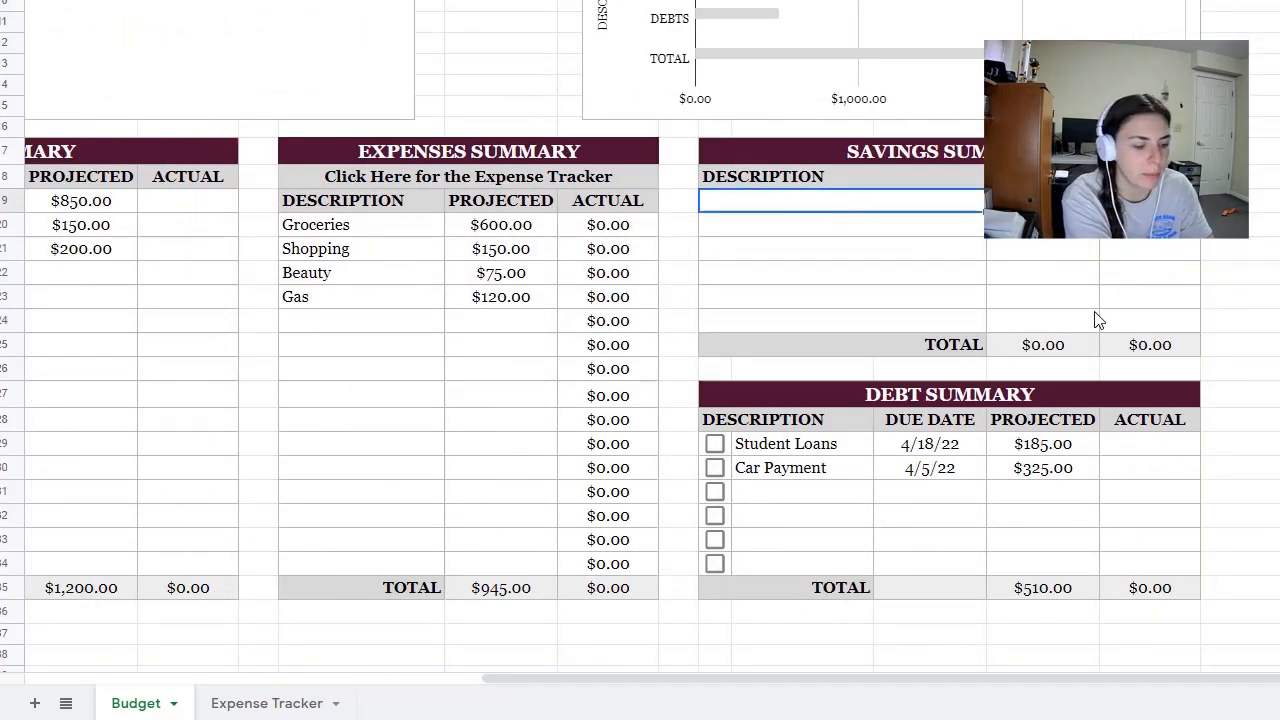
text(Emergency)
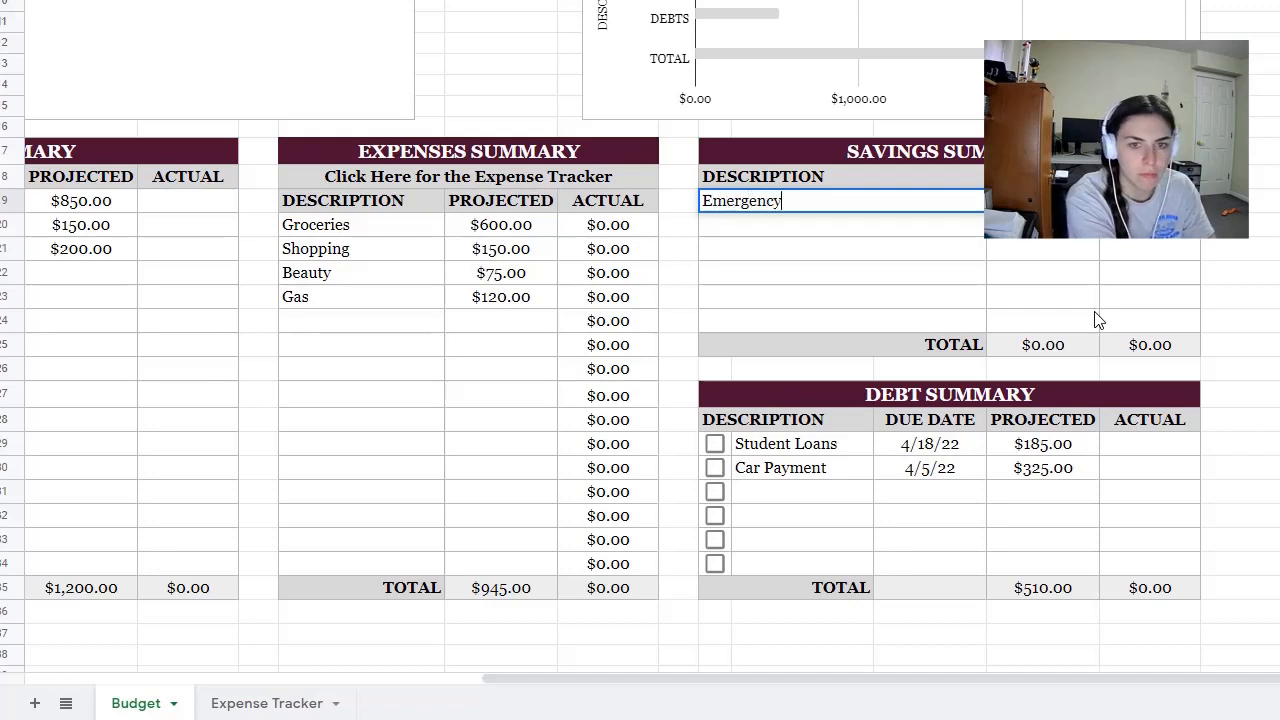
text( Fun)
key(Return)
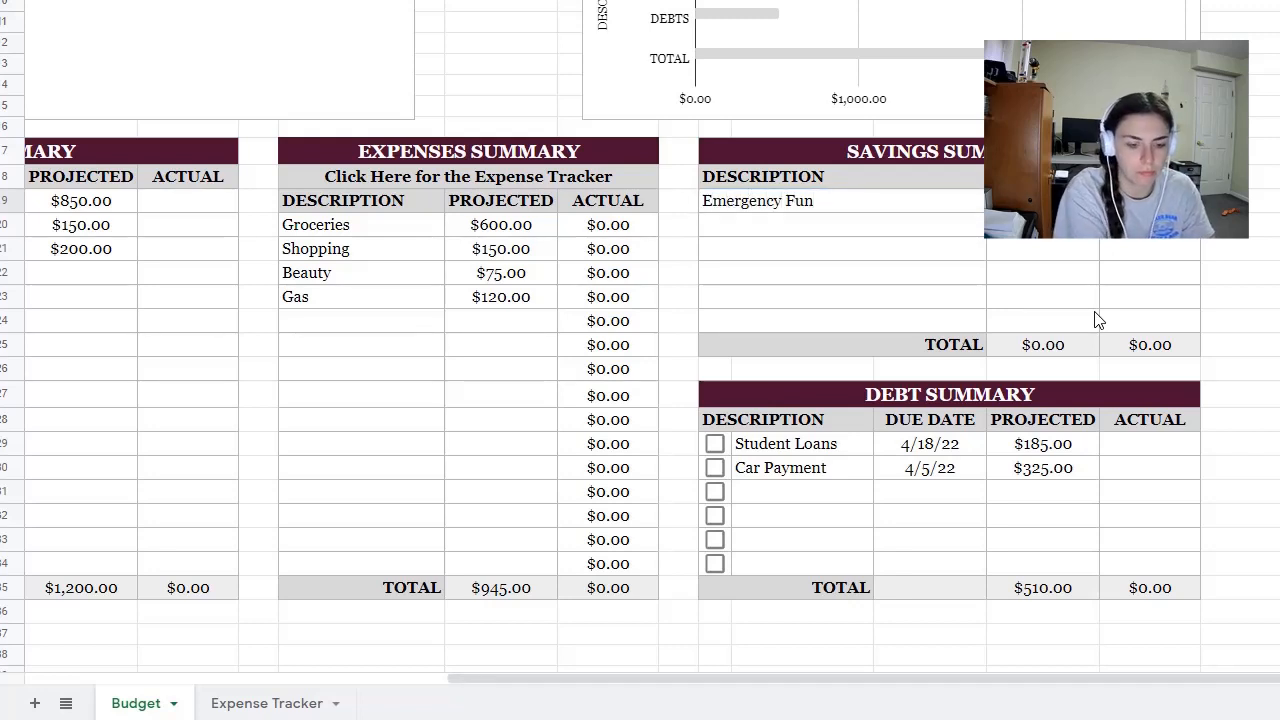
key(Up)
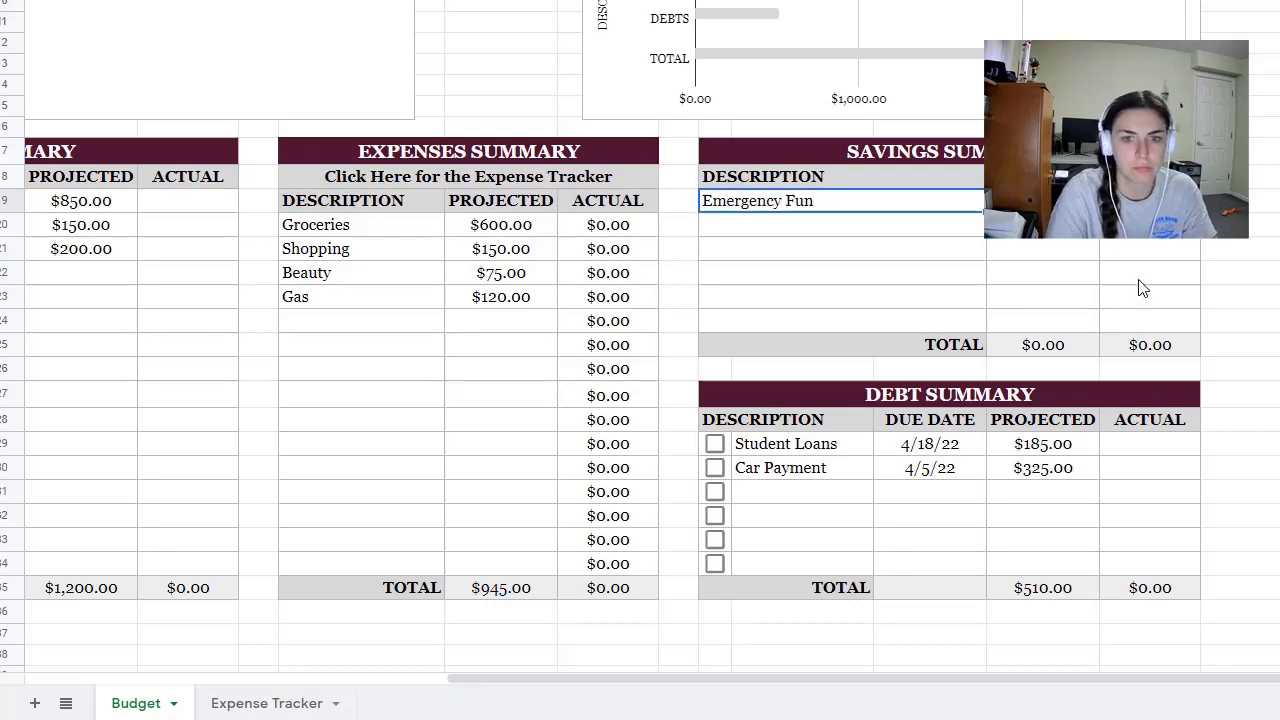
double_click(913, 202)
text(d)
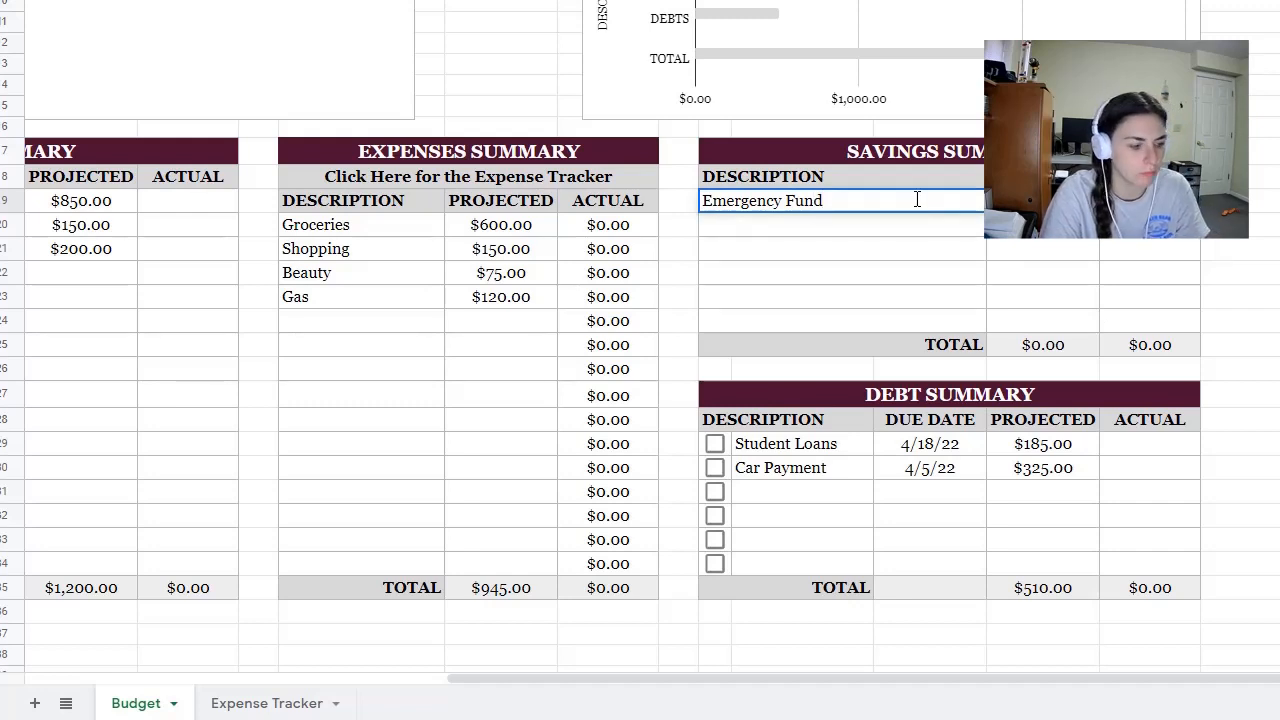
key(Tab)
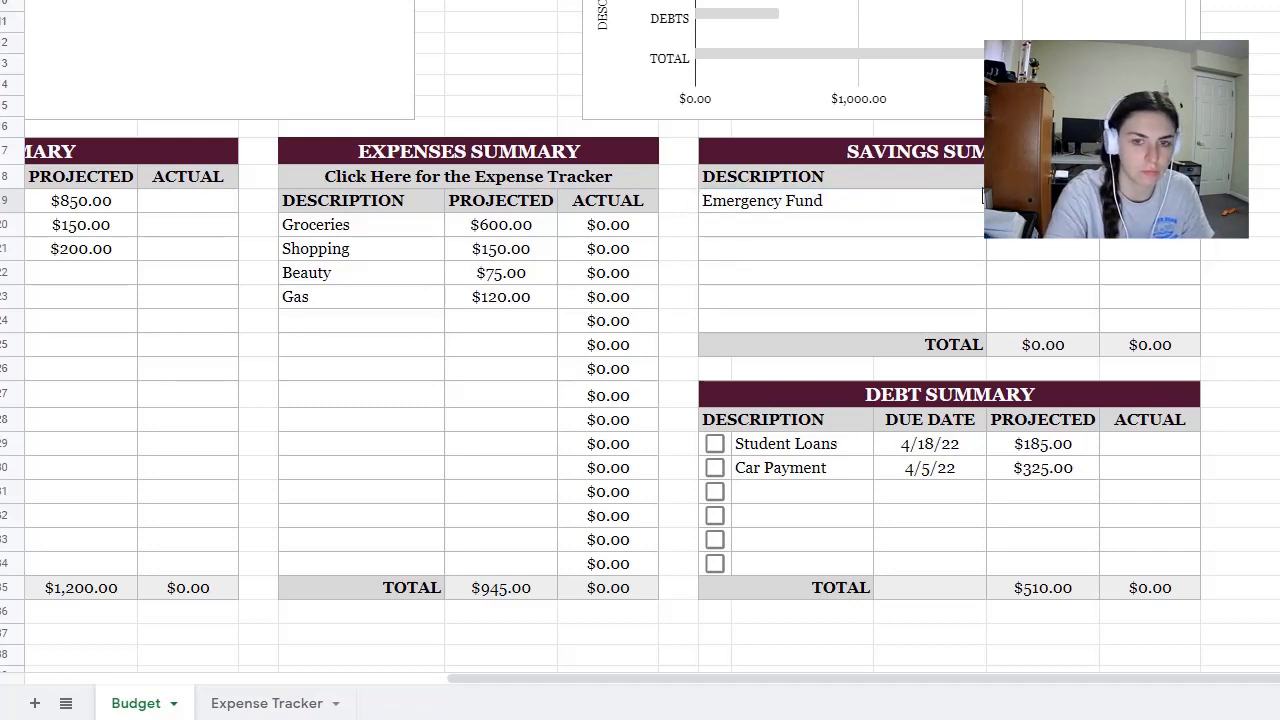
text(300)
key(Return)
Add Vacation as the second entry in the Savings Summary with a projected amount of 200.
text(Vacation)
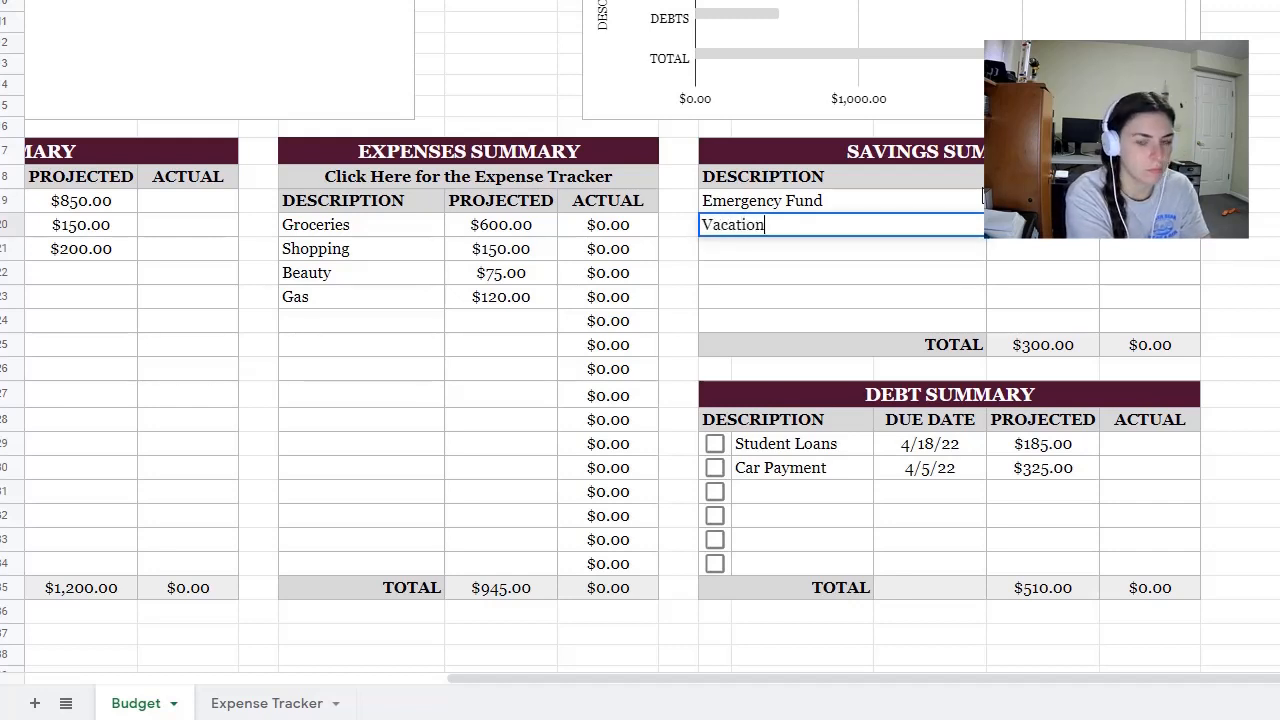
key(Tab)
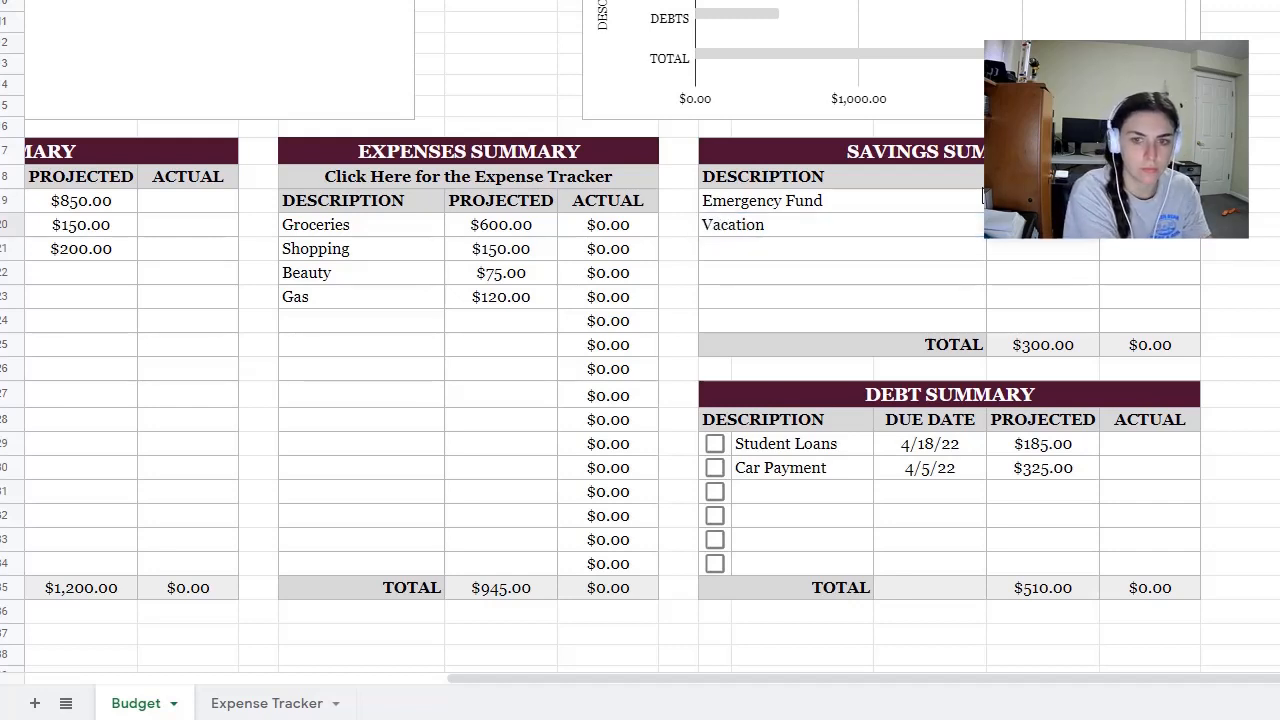
text(200)
key(Return)
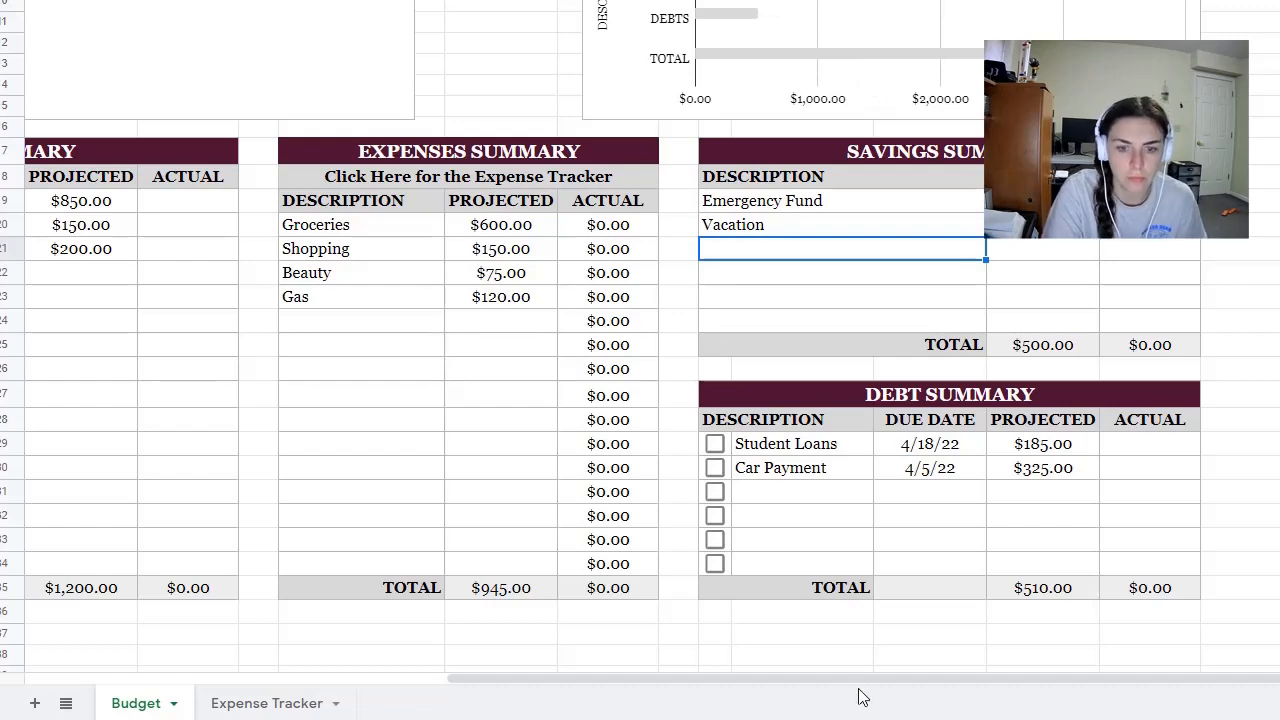
Examine the projected remaining balance below the Cash Flow Summary and the projected bills and expenses.
drag(863, 686, 423, 703)
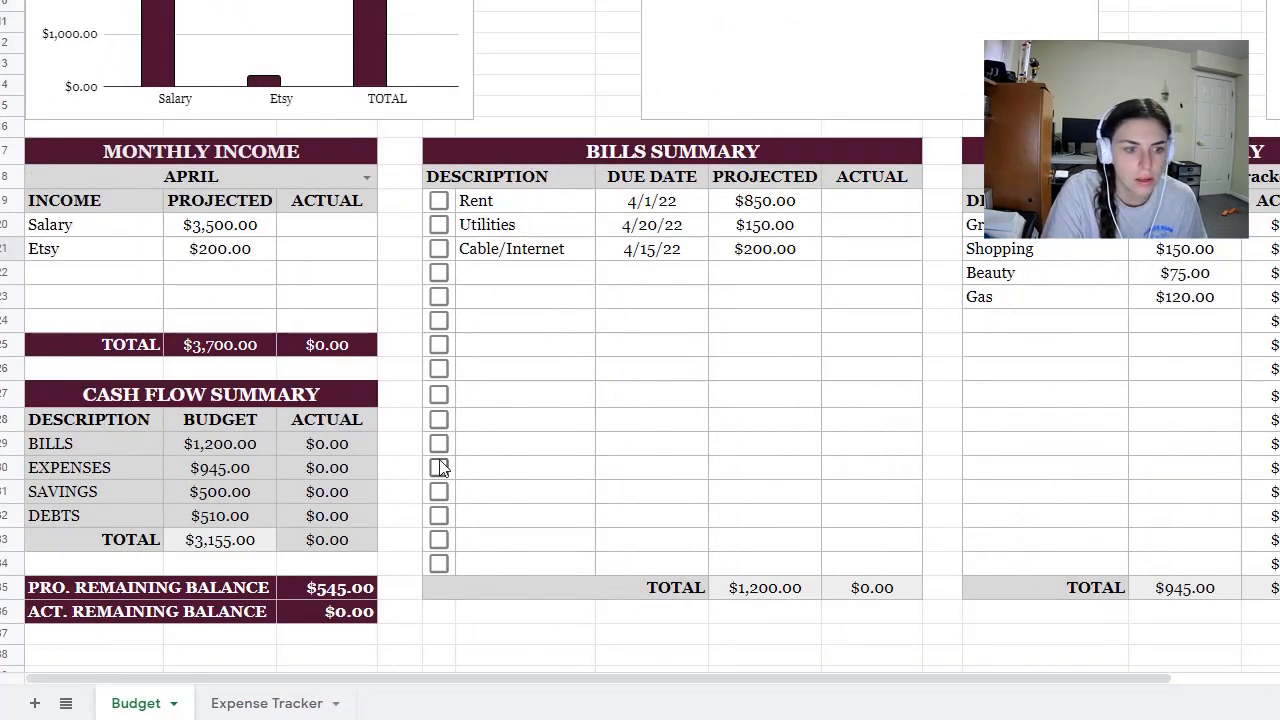
click(366, 592)
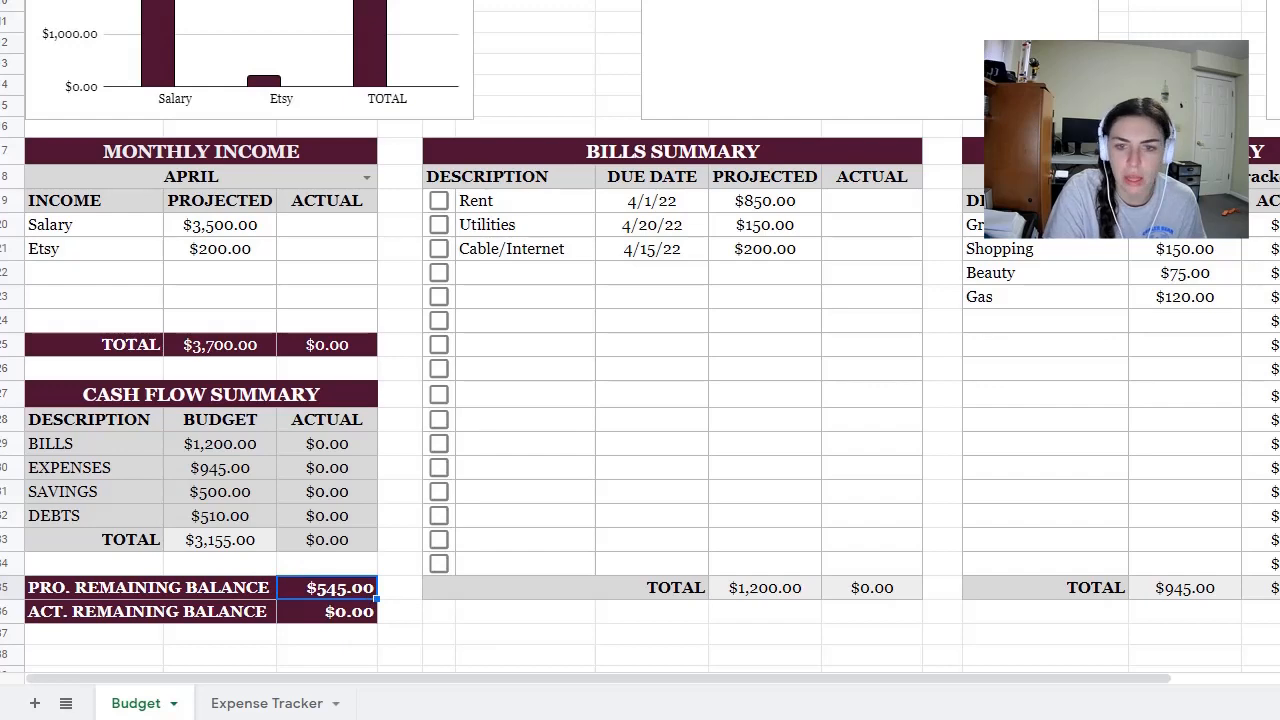
drag(729, 686, 858, 684)
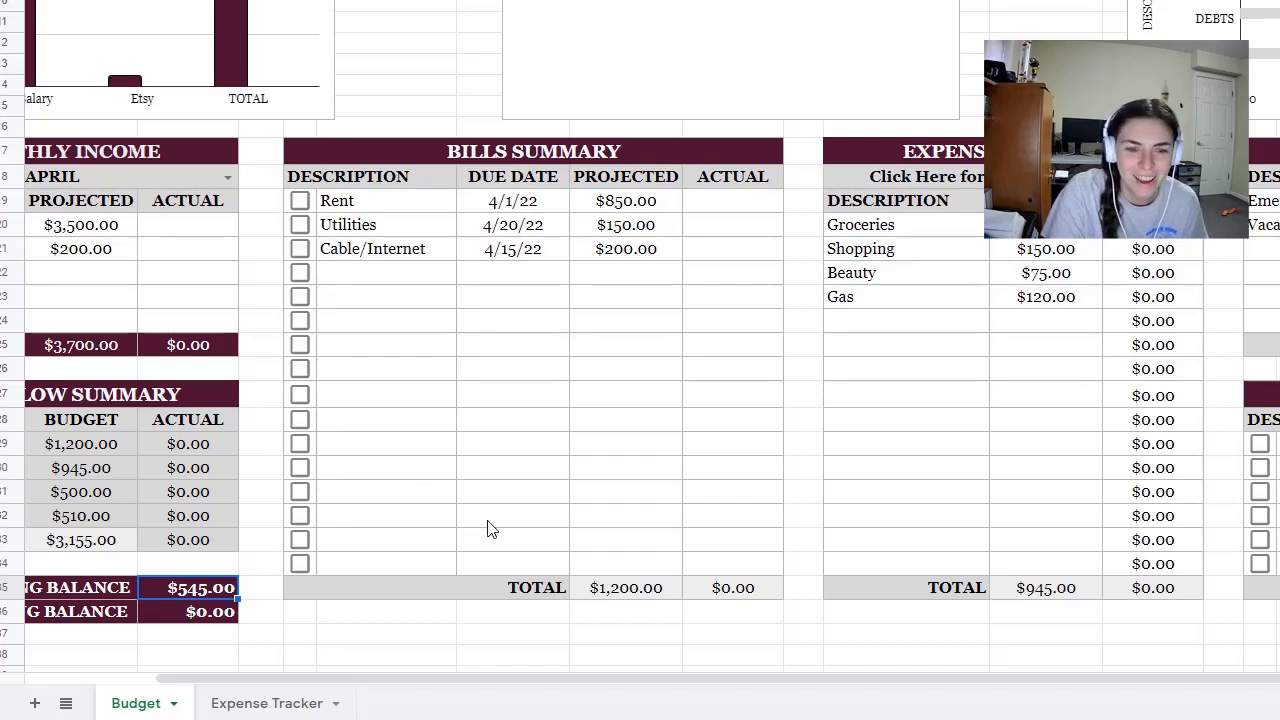
click(940, 370)
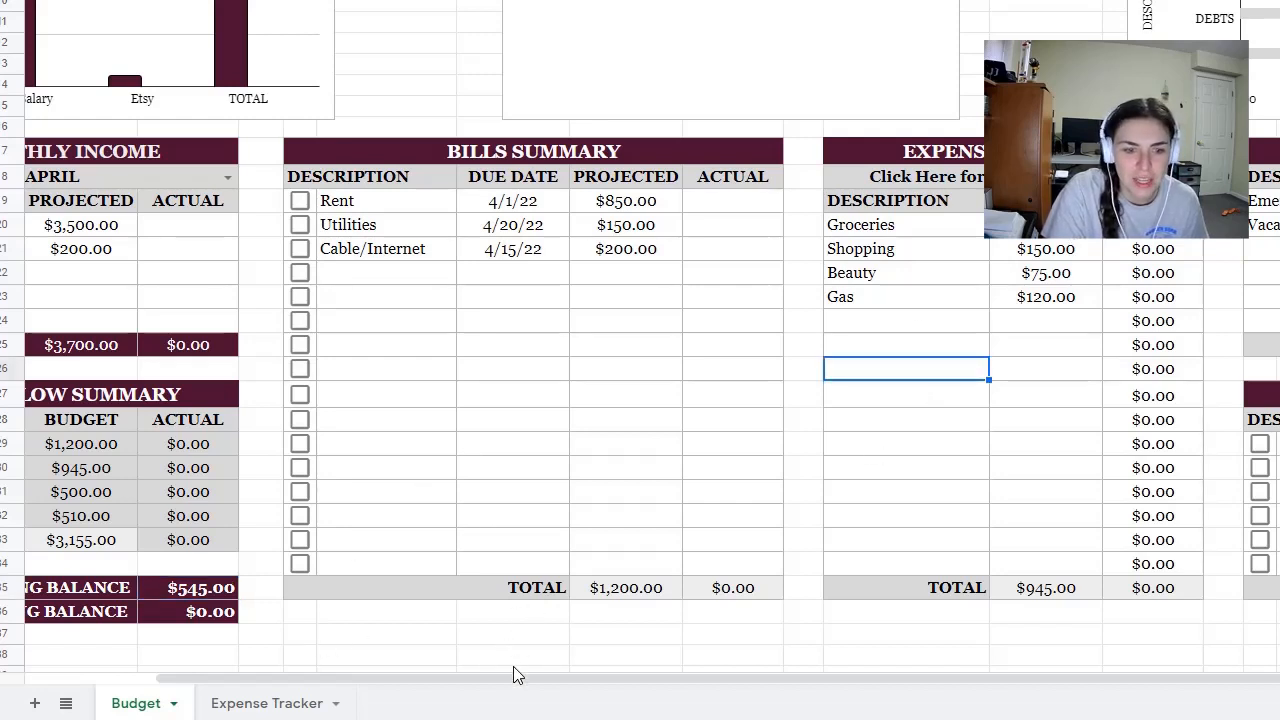
Follow the link in the Expenses Summary to the Expense Tracker sheet and show the start of its table.
drag(535, 675, 600, 690)
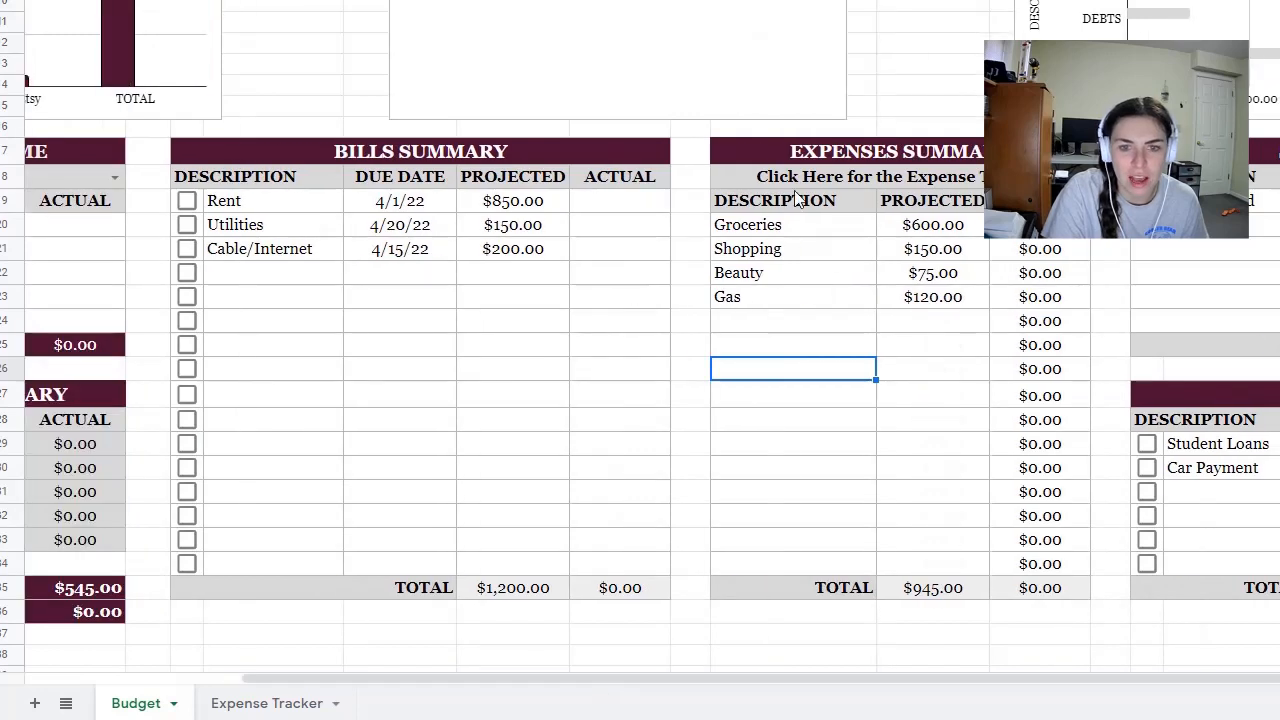
drag(797, 225, 819, 285)
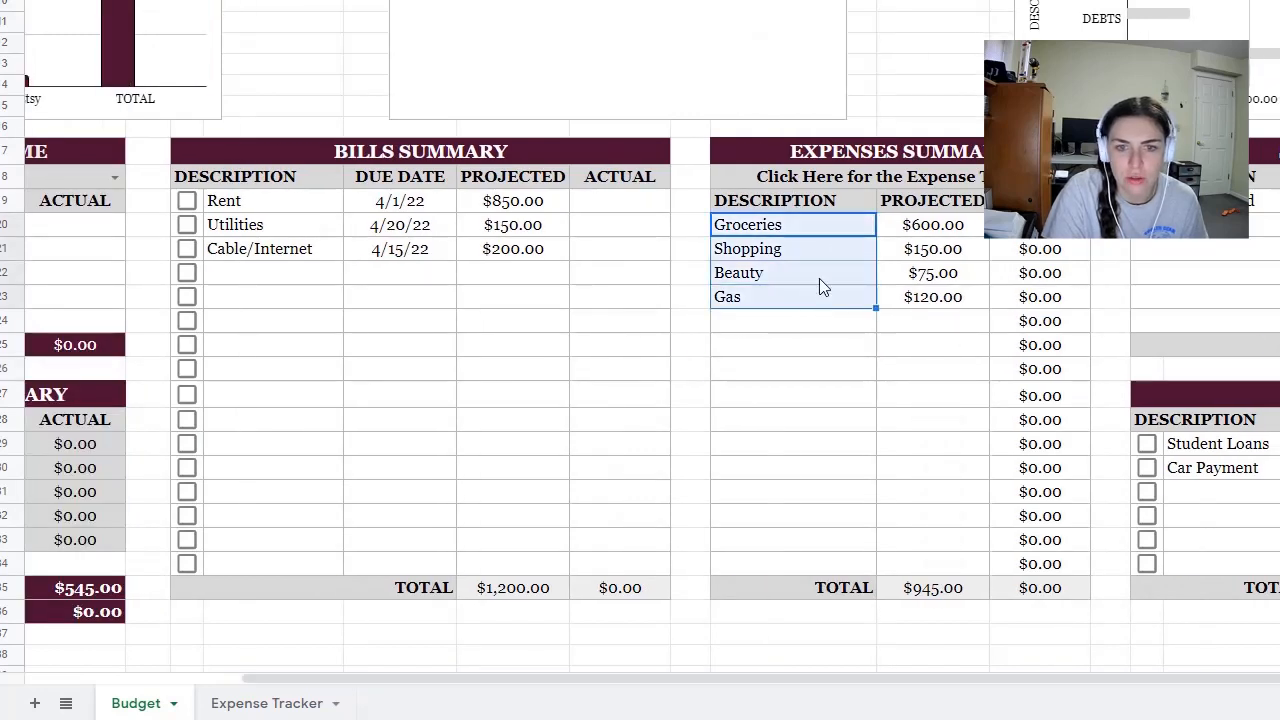
click(840, 352)
click(805, 177)
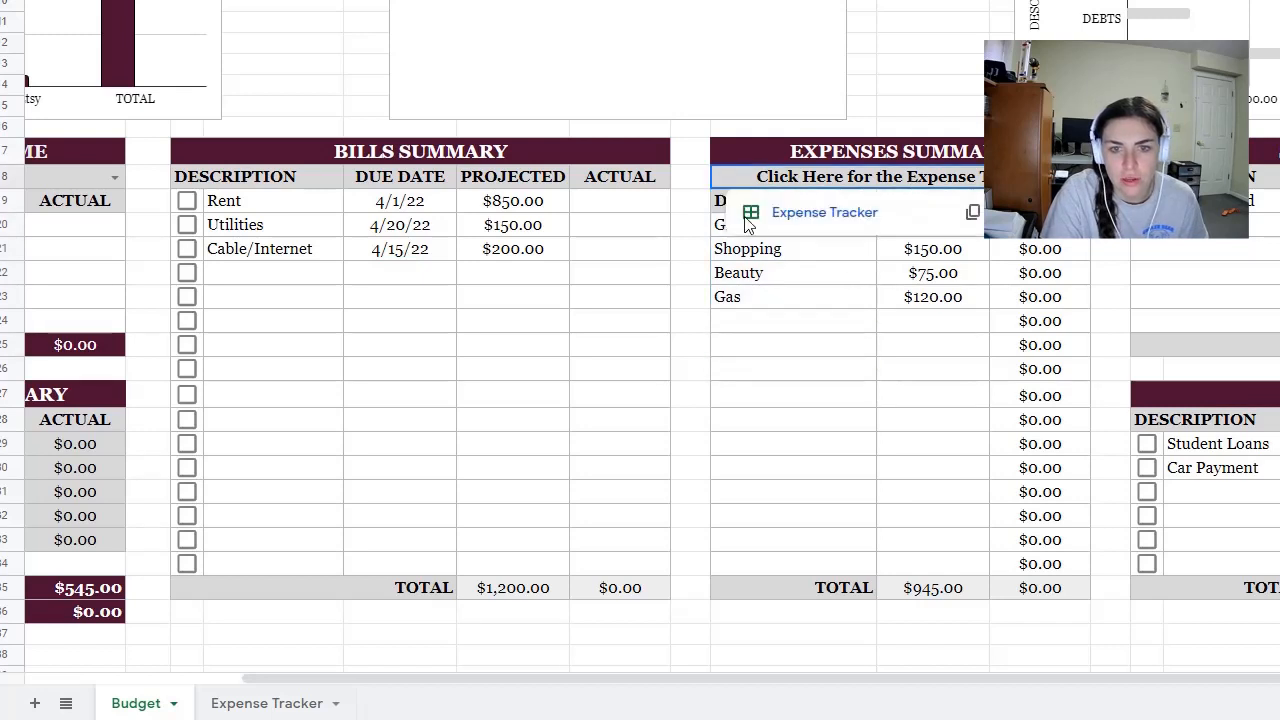
click(822, 213)
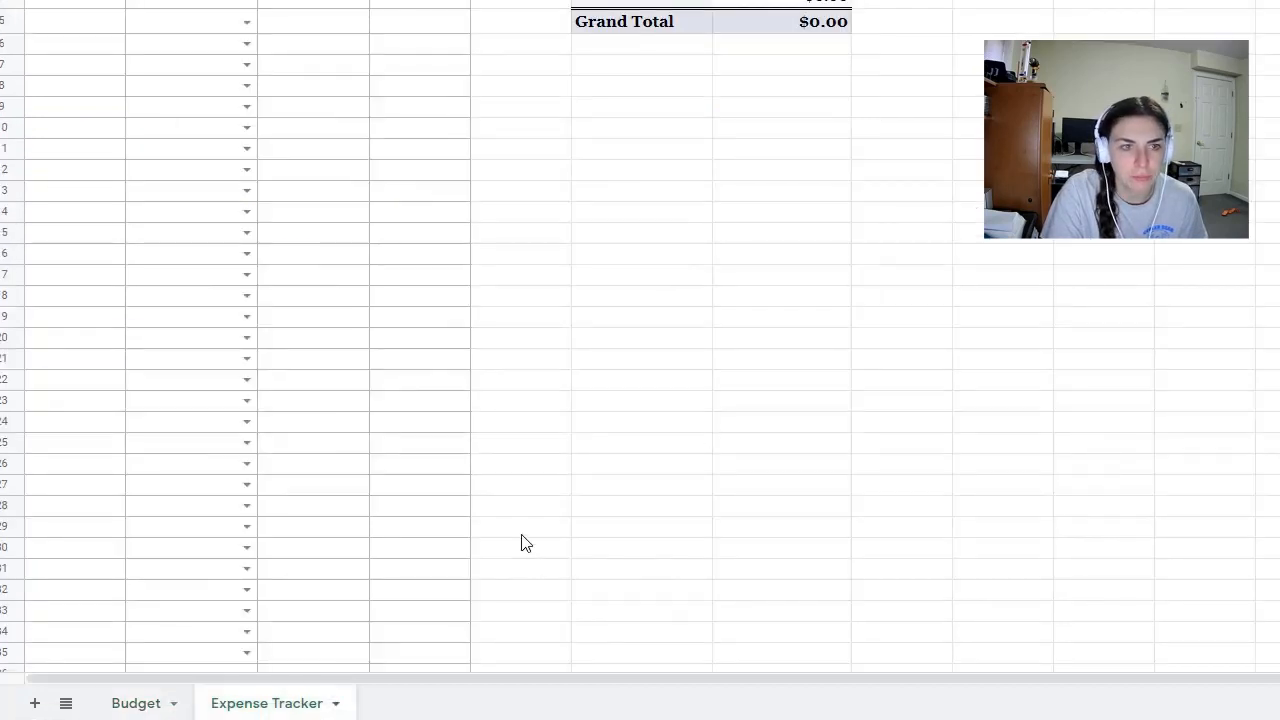
click(543, 5)
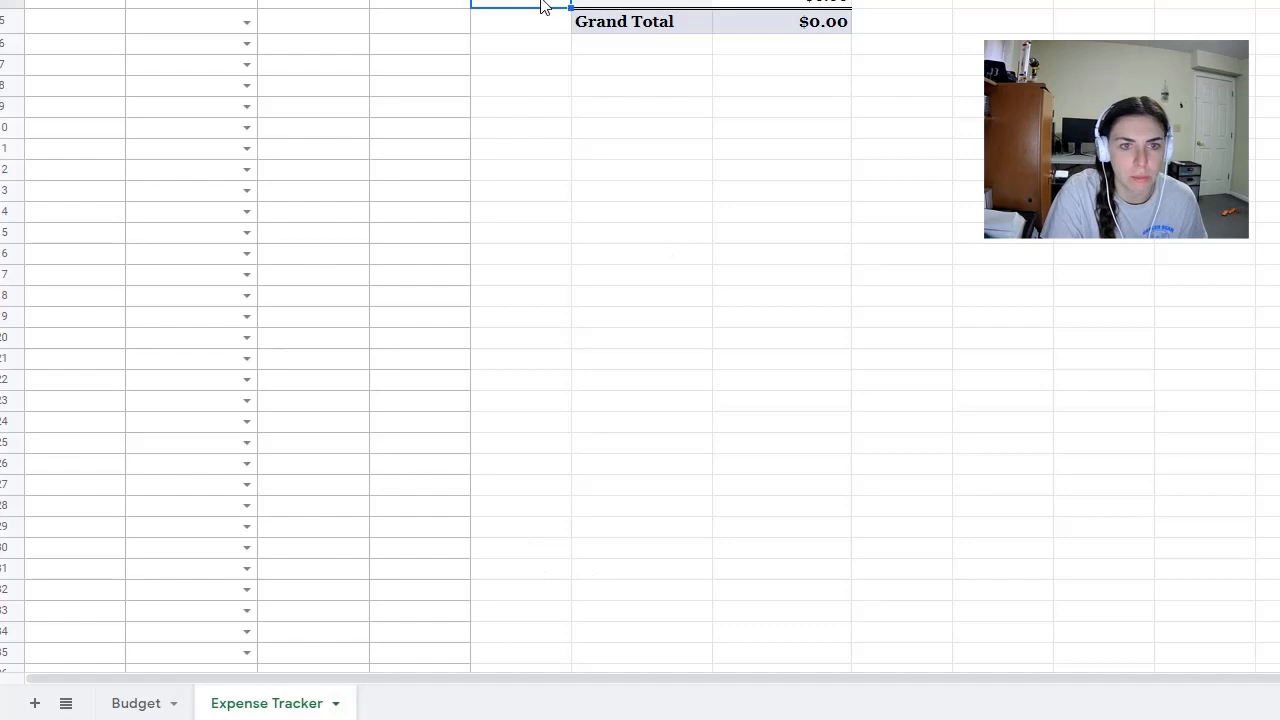
scroll(517, 5, up, 3)
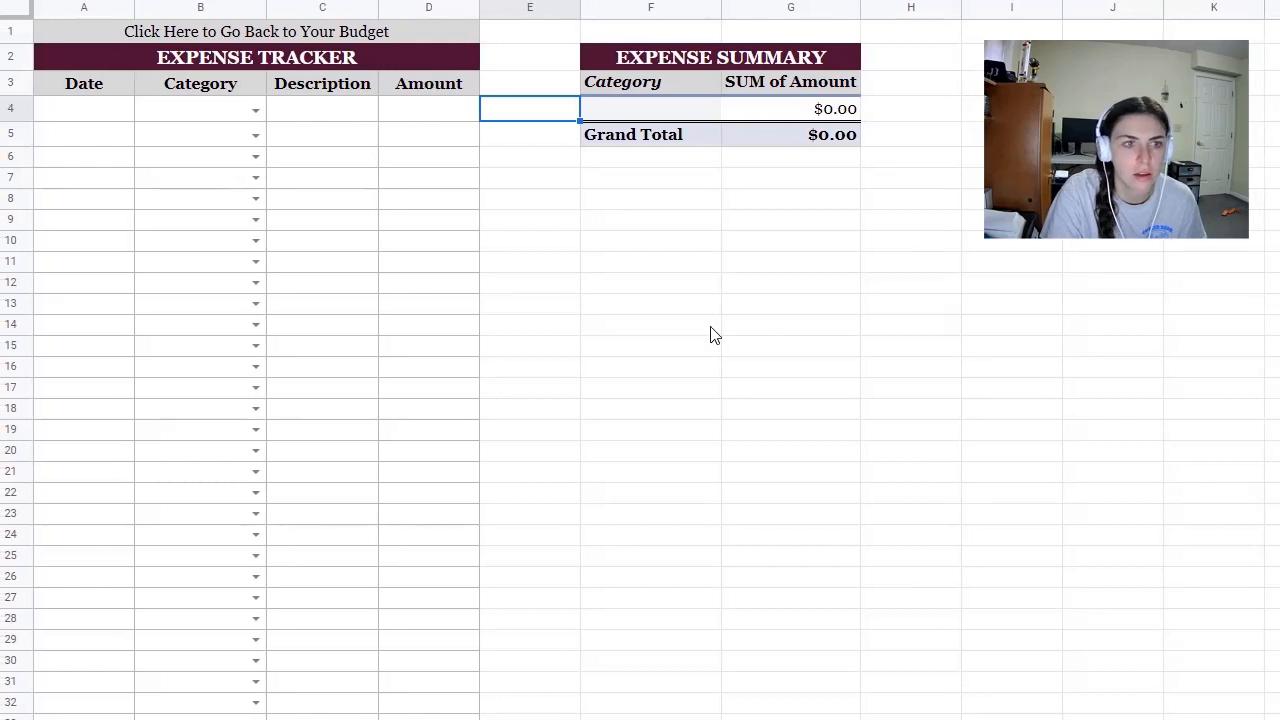
Log the first expense in the Expense Tracker: date 4/22/22, category Gas, description Fuel, amount 60.
click(255, 110)
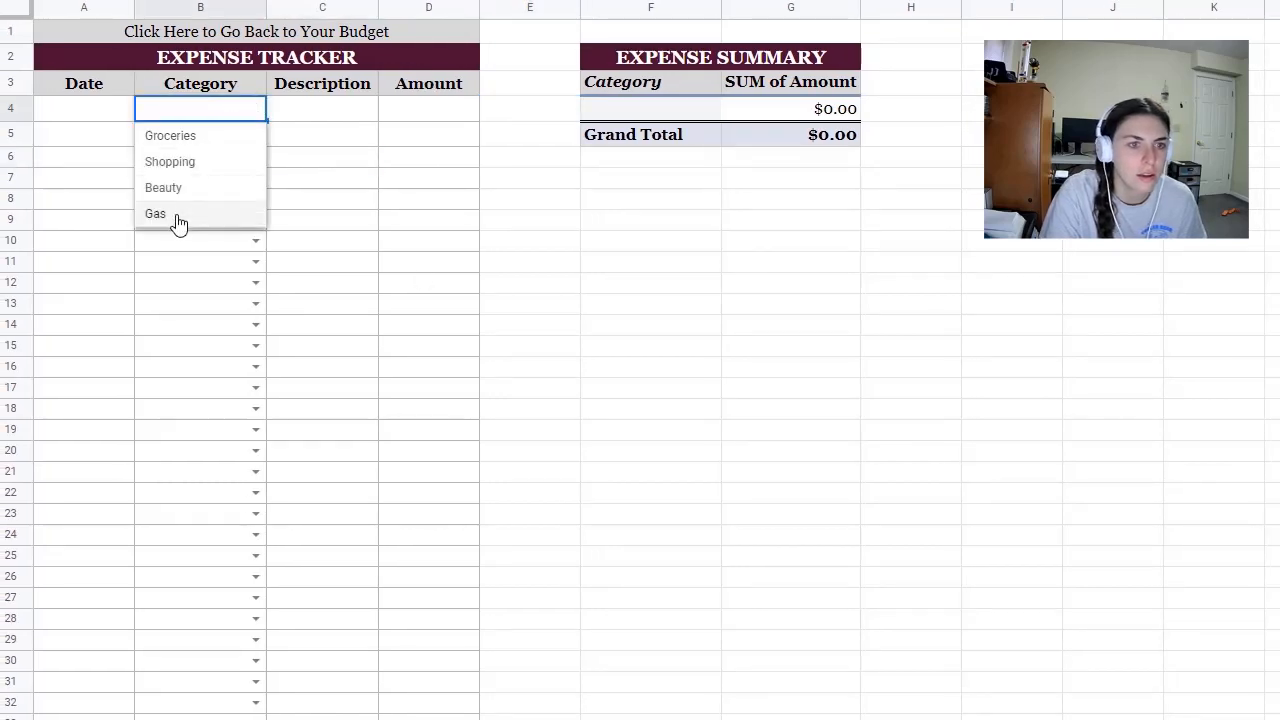
click(86, 118)
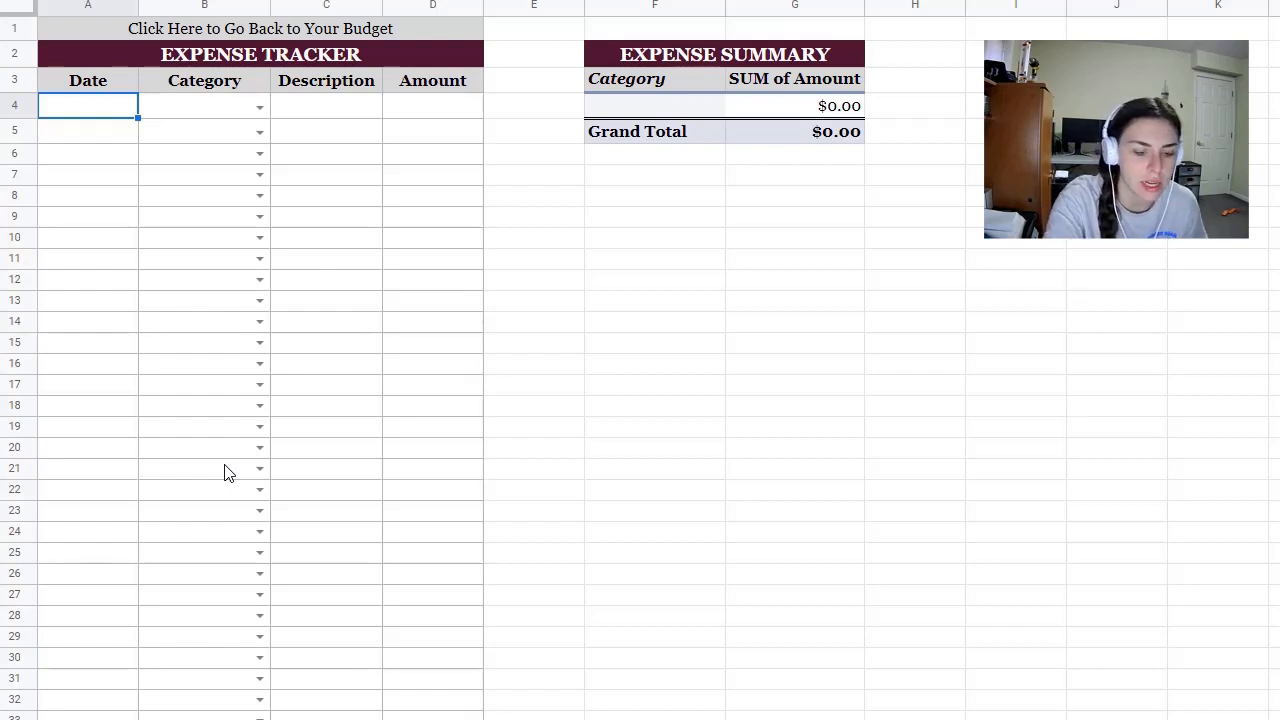
text(4/22/22)
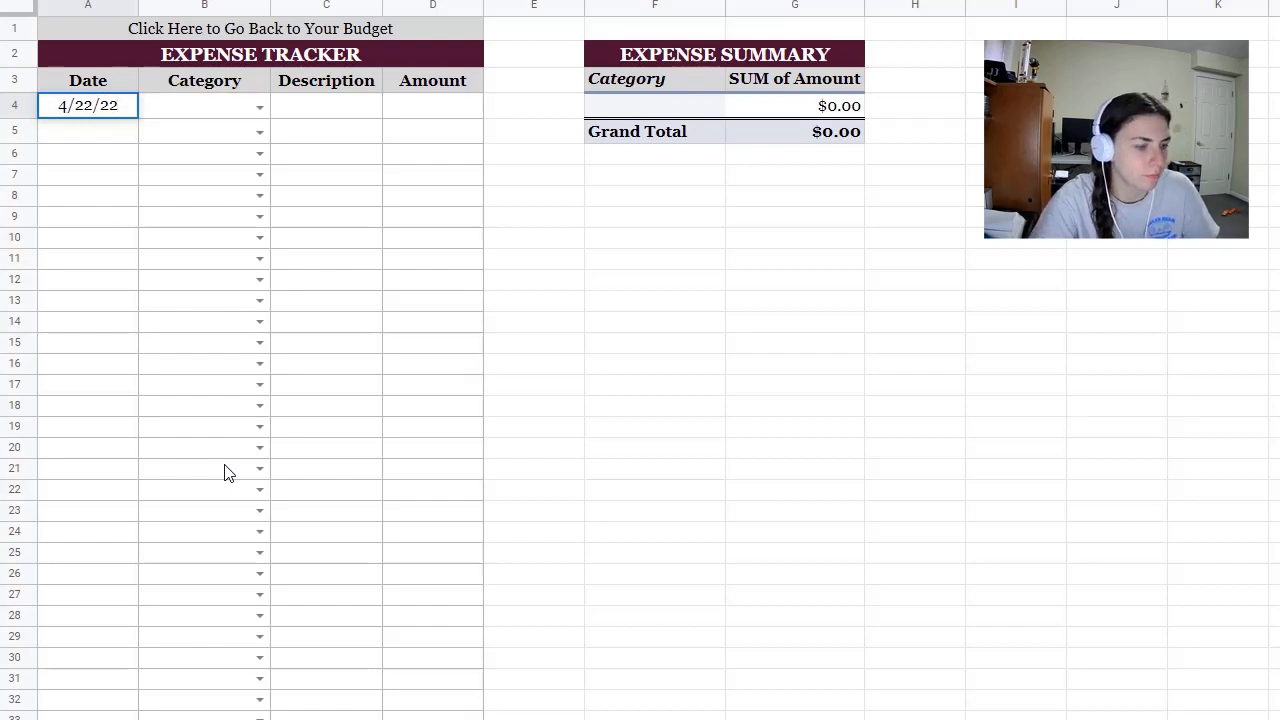
key(Tab)
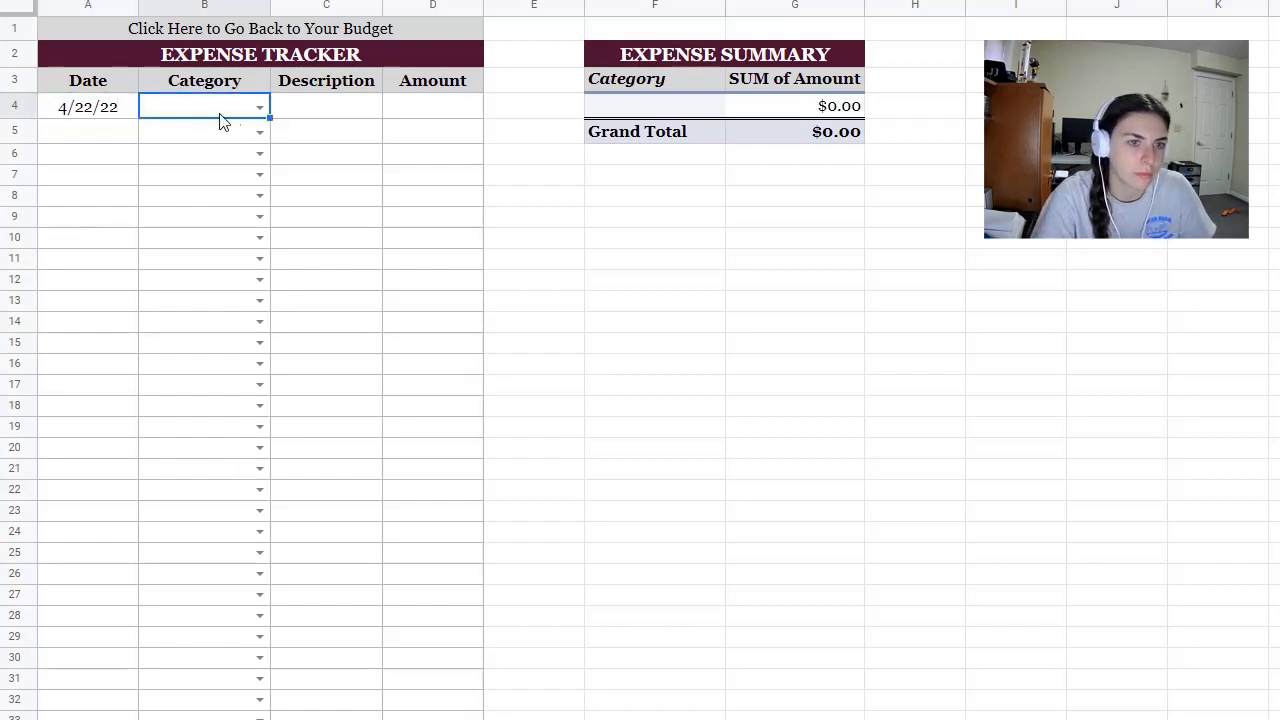
click(259, 107)
click(192, 211)
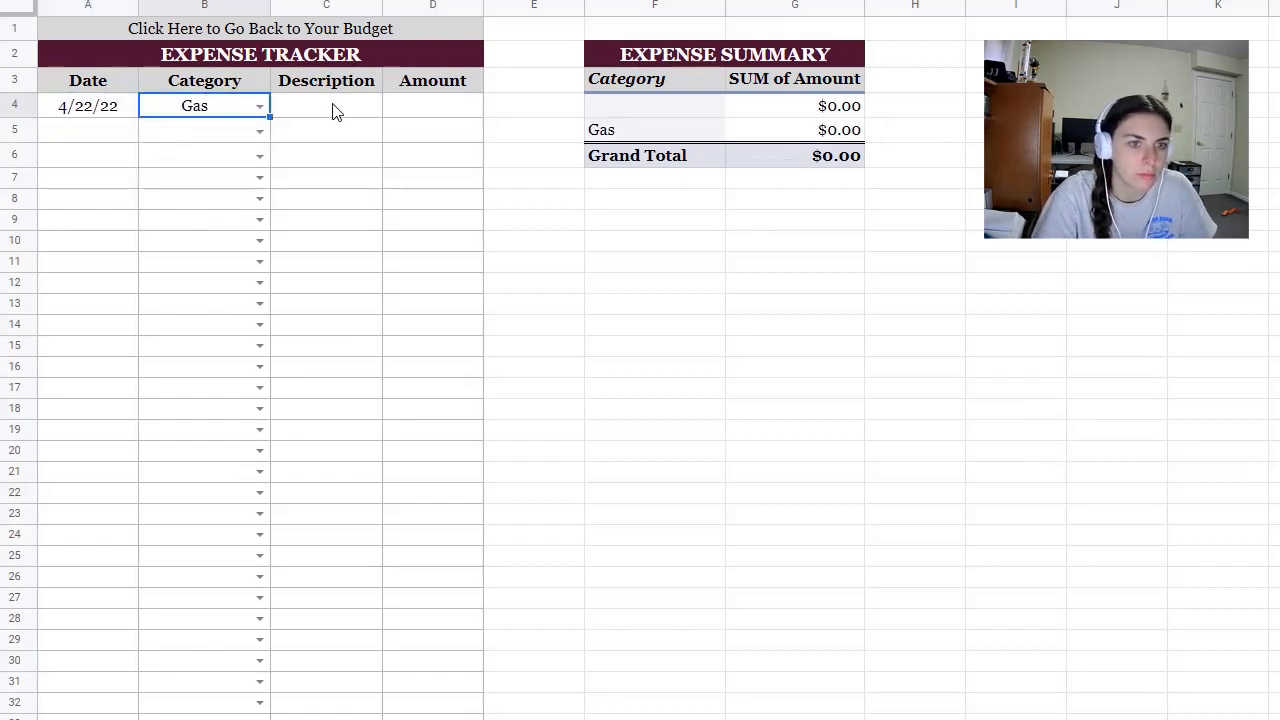
click(334, 110)
text(Fuel)
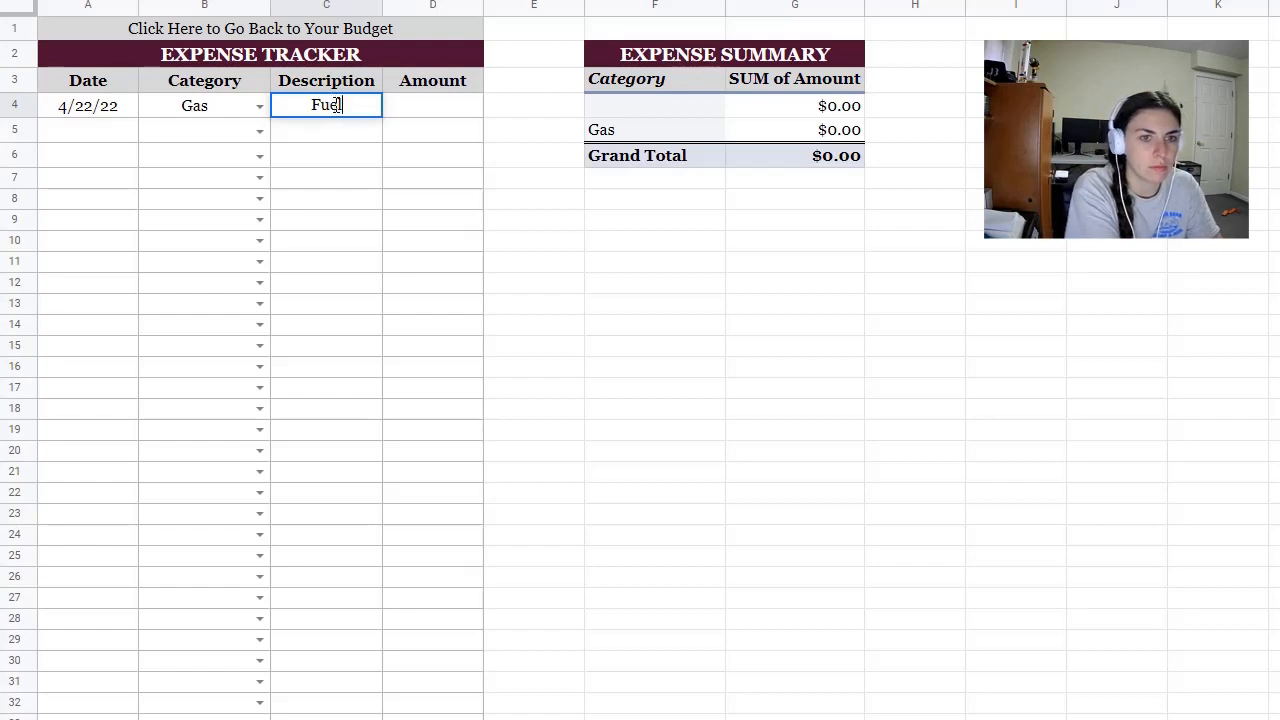
key(Tab)
text(60)
key(Return)
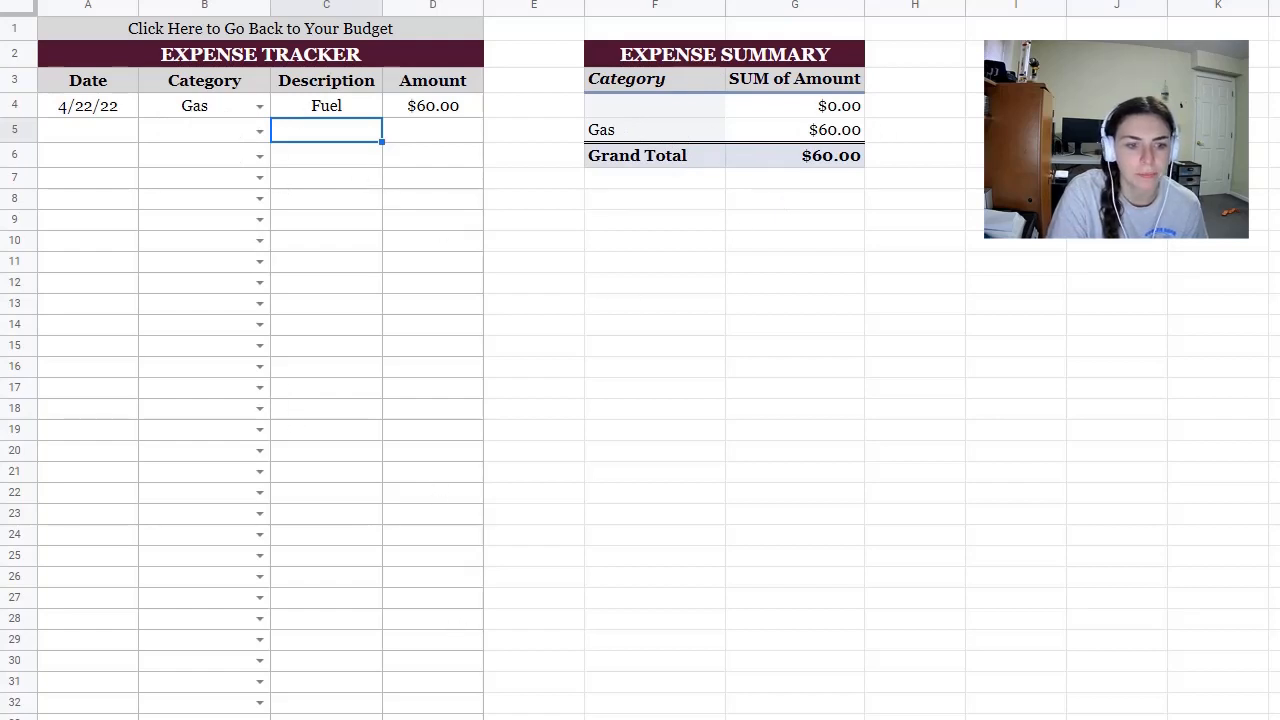
Return to the Budget sheet and check the actual amount for Gas in the Expenses Summary.
click(363, 717)
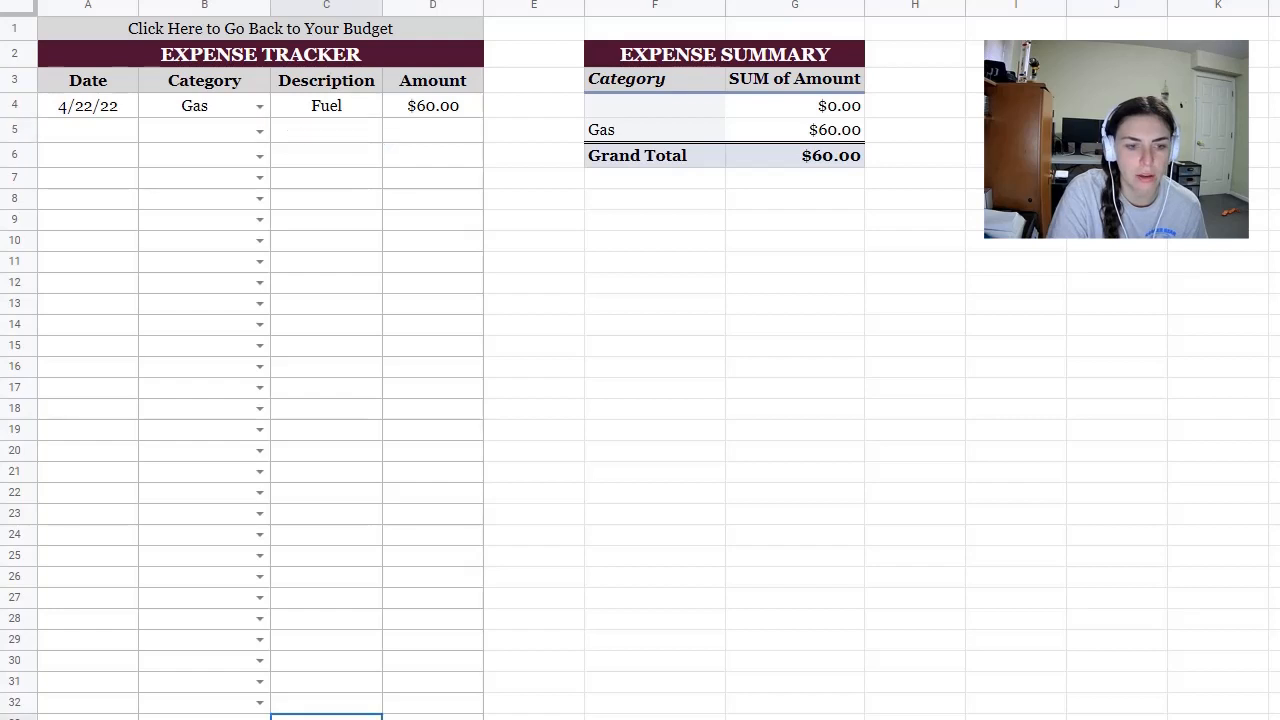
click(490, 717)
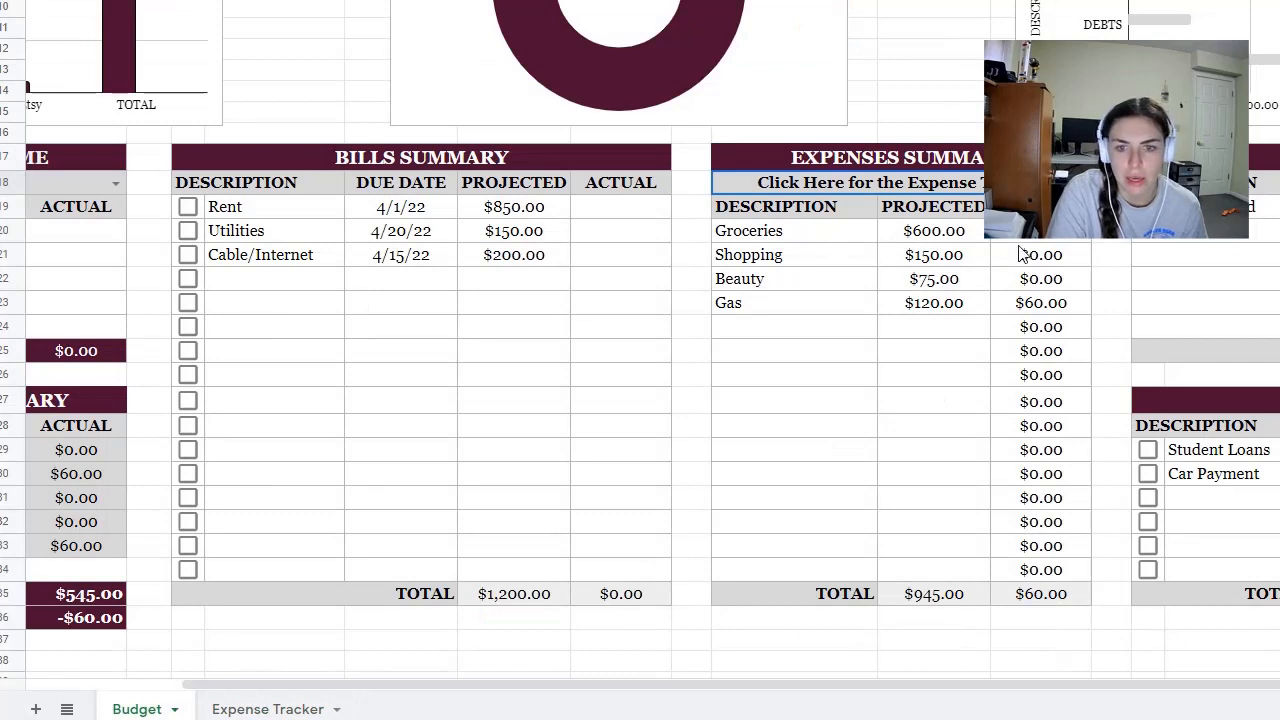
click(1055, 308)
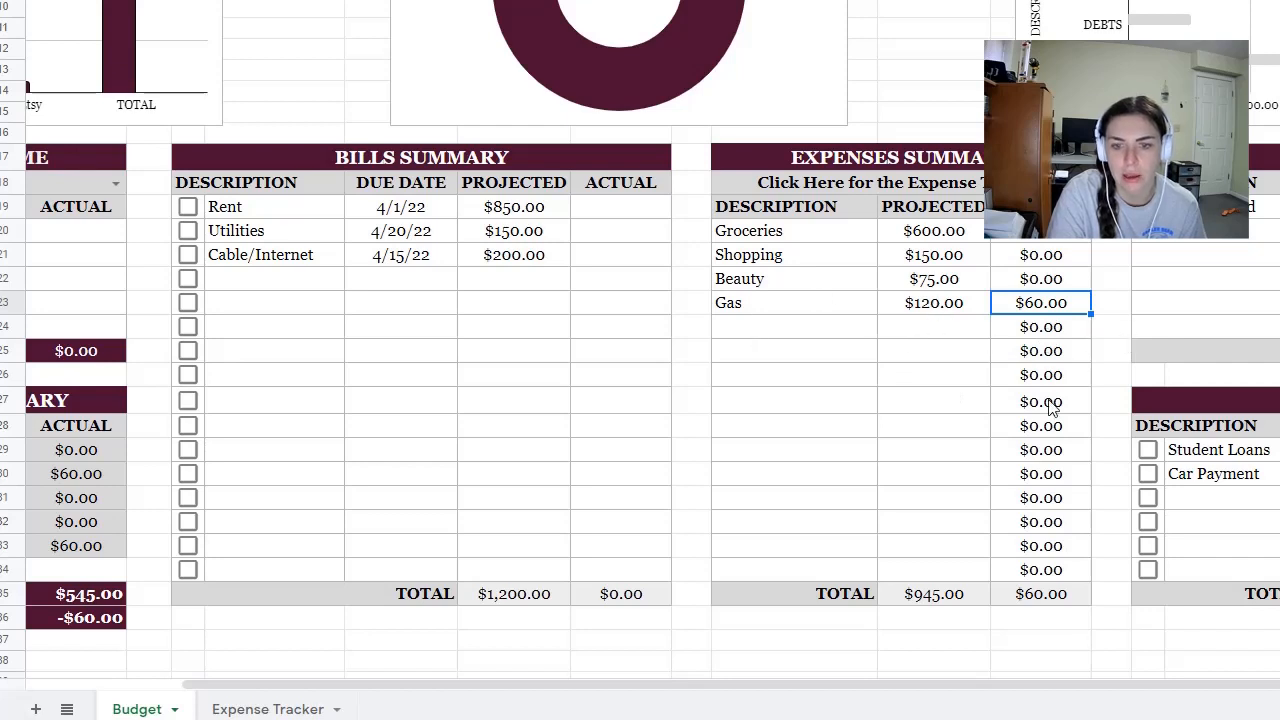
Log a second expense in the Expense Tracker: date 4/18/22, category Beauty, description Nails, amount 40.
click(240, 709)
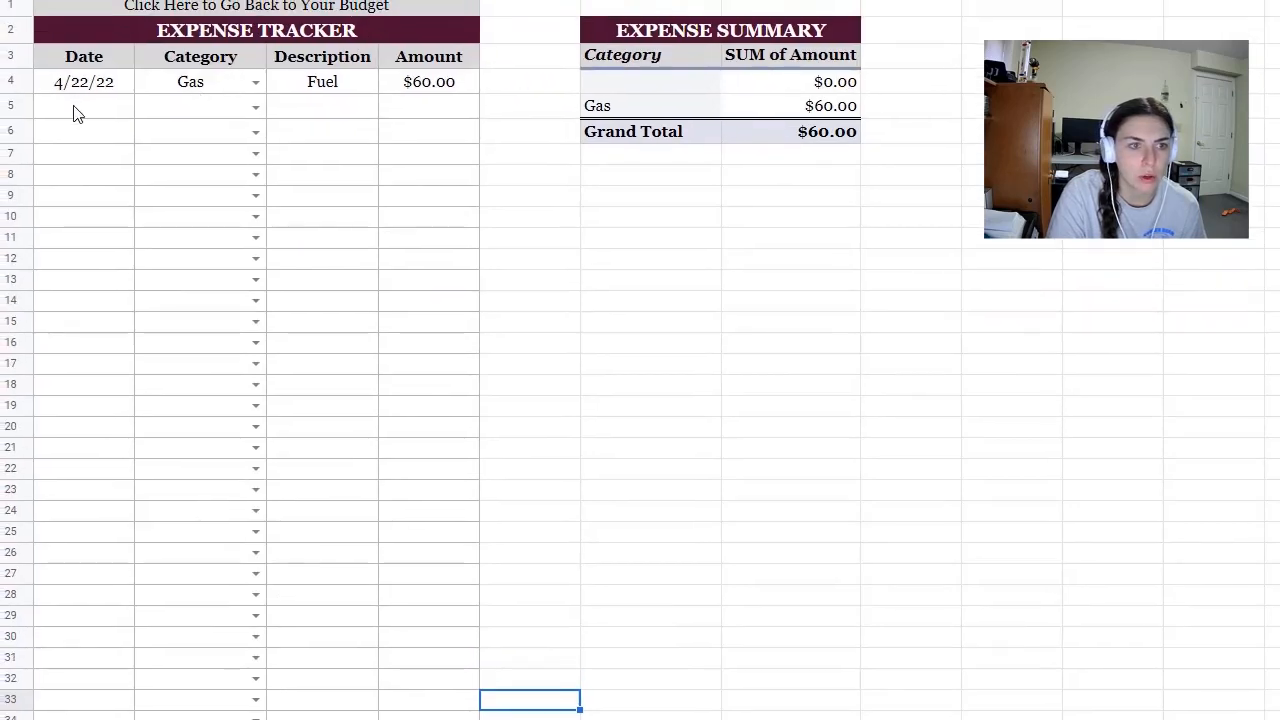
click(84, 108)
text(4/18/22)
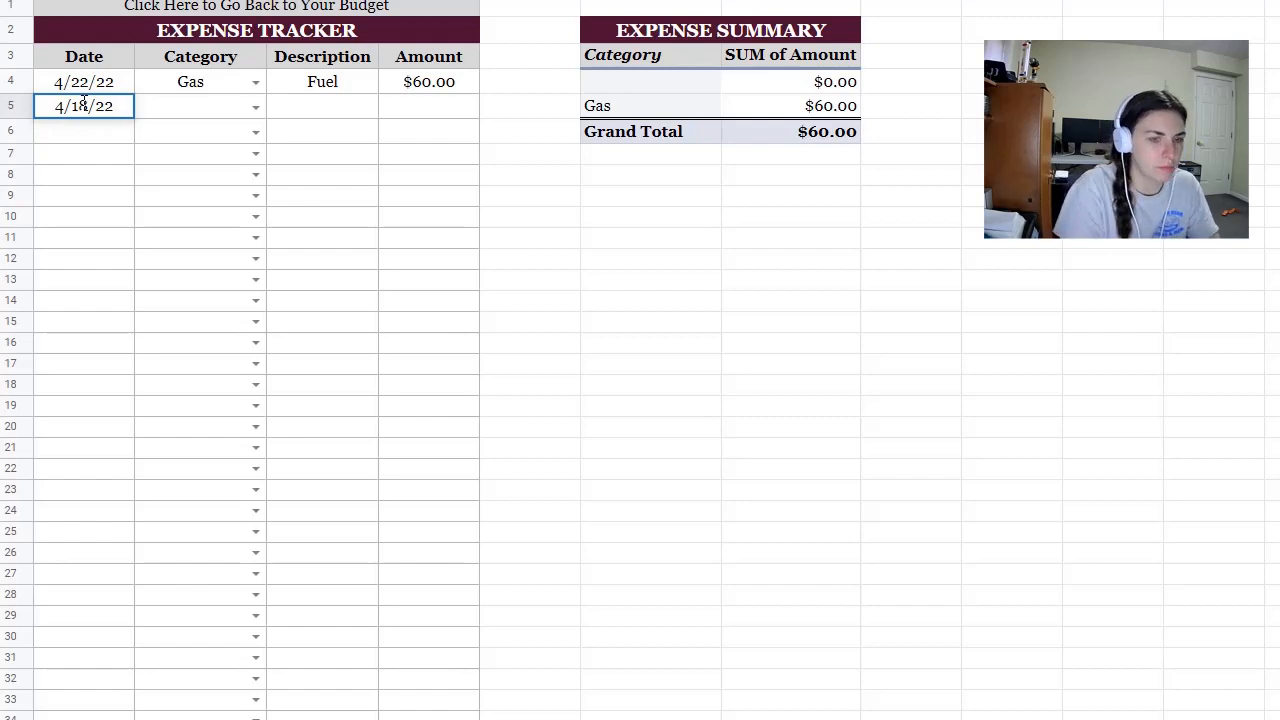
key(Tab)
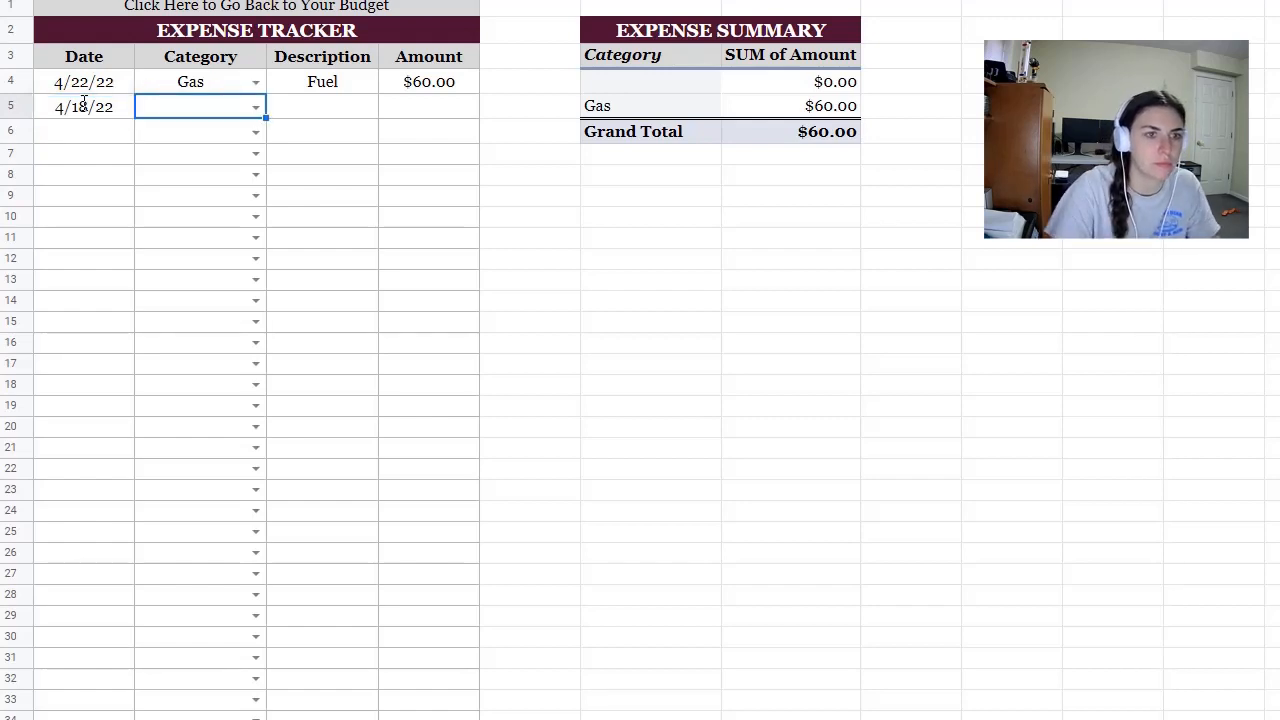
click(254, 107)
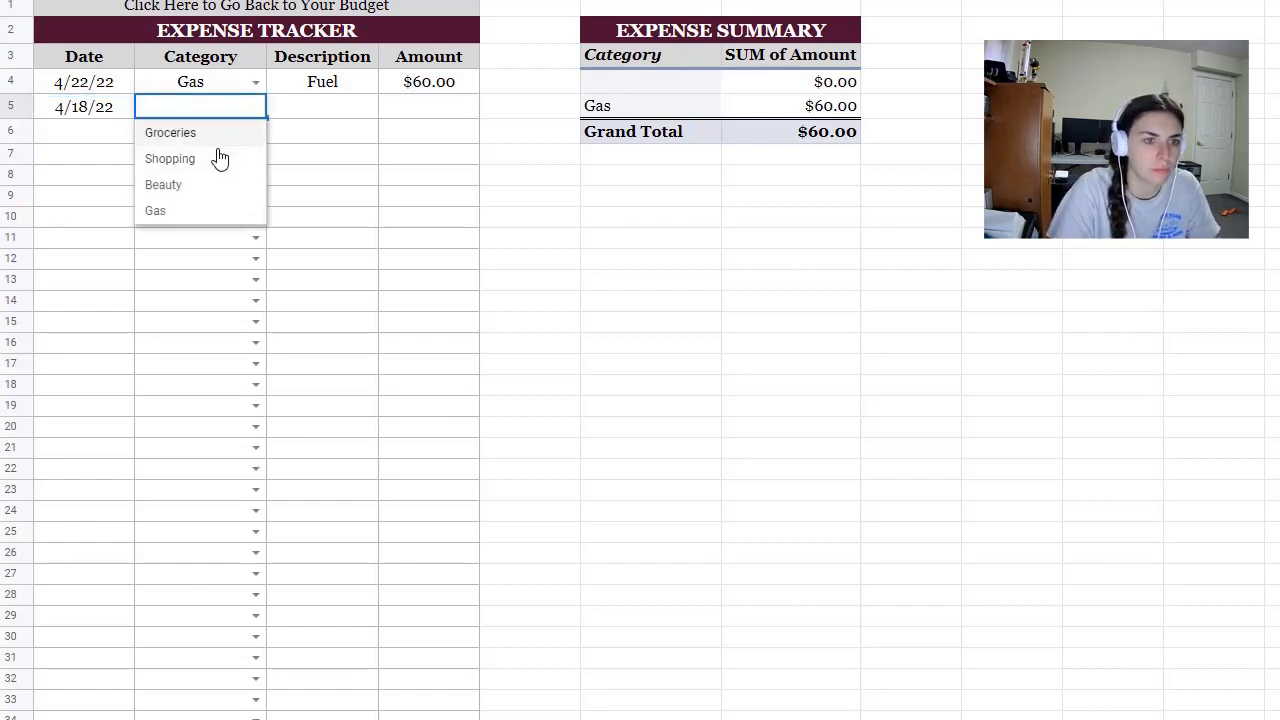
click(218, 184)
key(Tab)
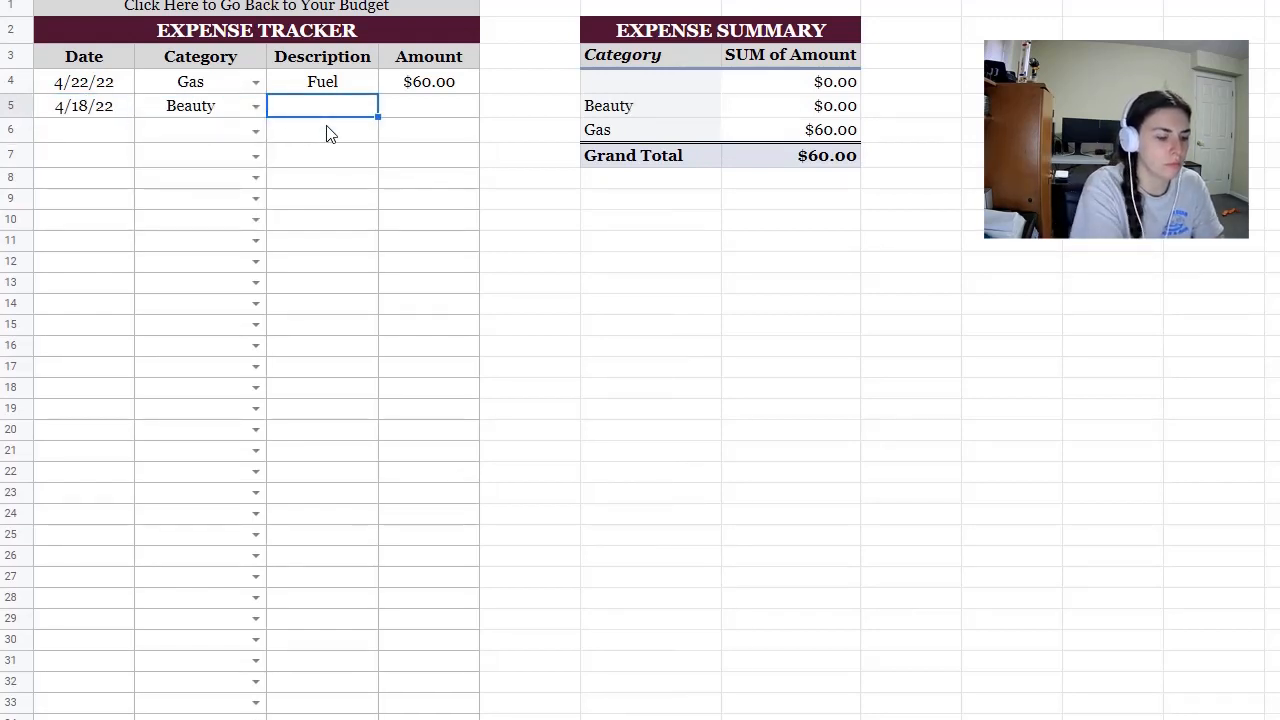
text(Nails)
key(Tab)
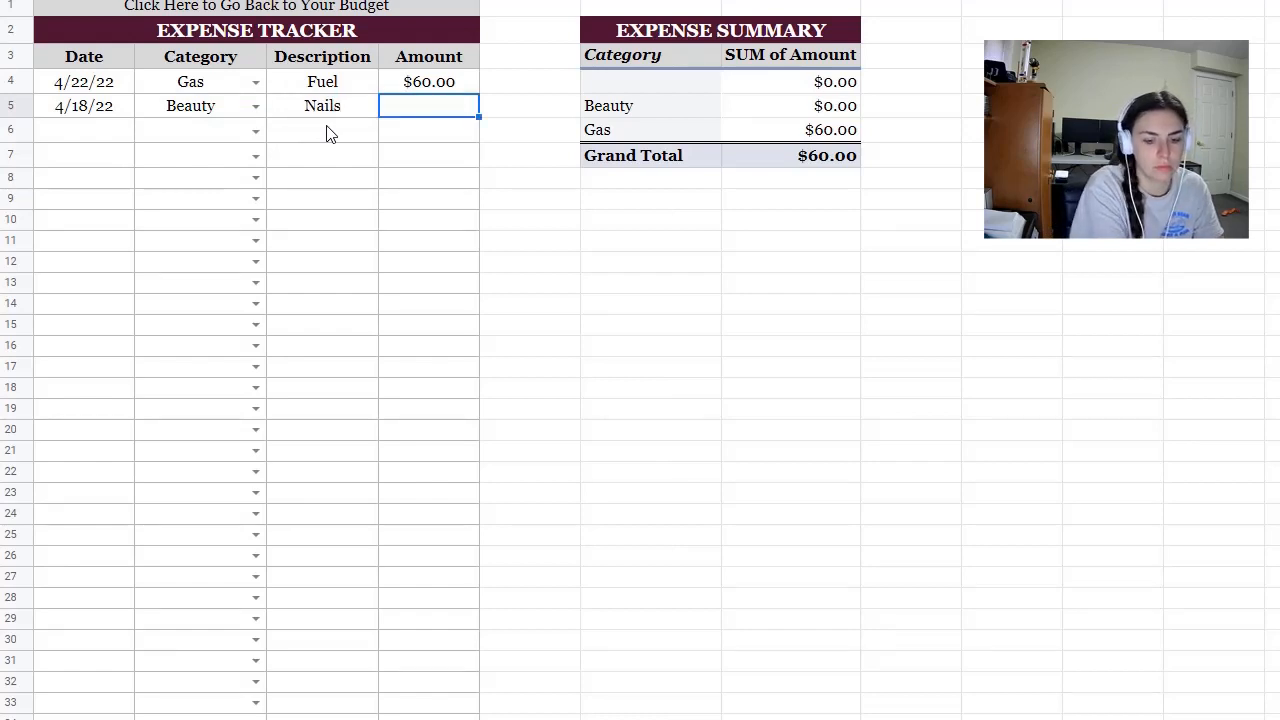
text(40)
click(330, 133)
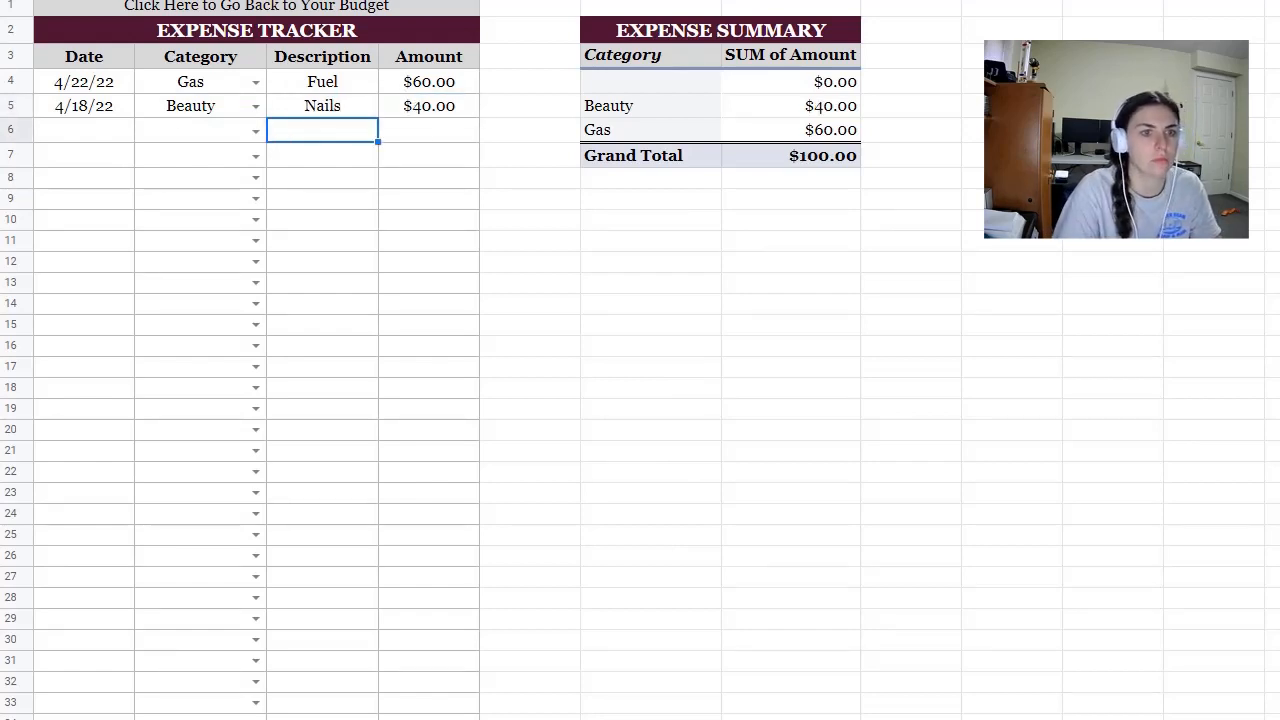
Log a third expense in the Expense Tracker: date 4/5/22, category Groceries, description Food, amount 250.
click(107, 131)
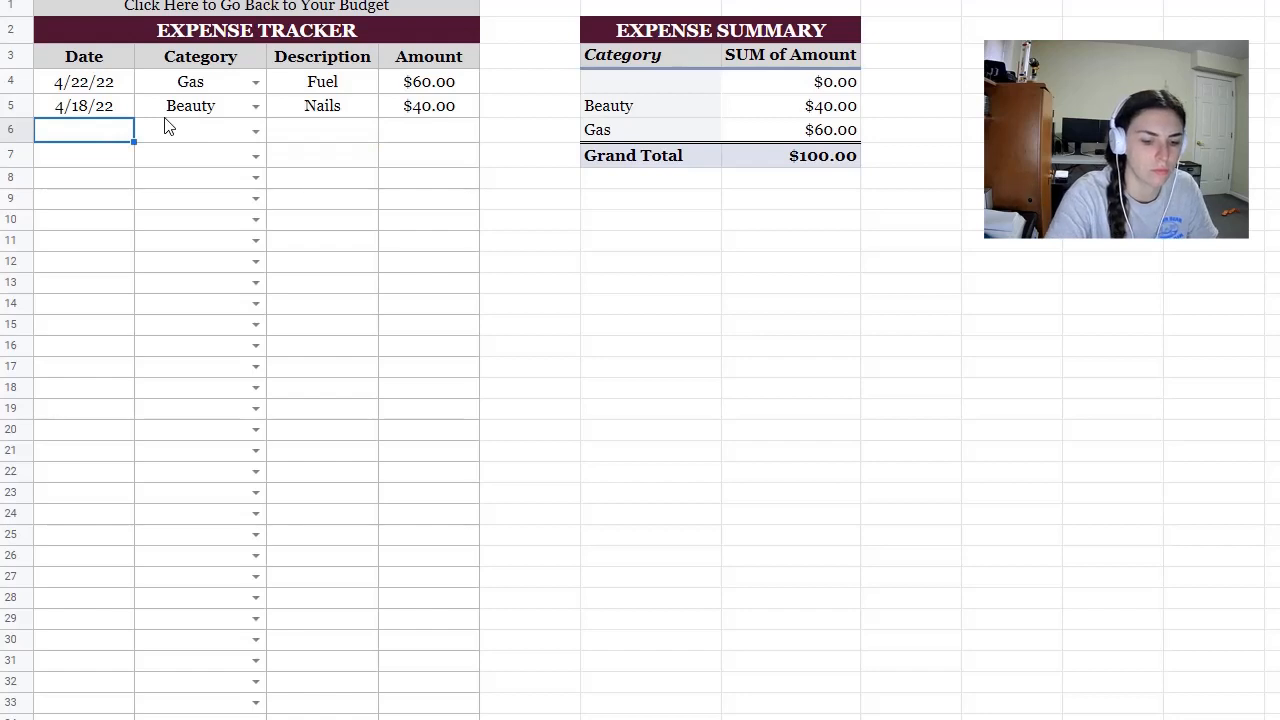
text(4/5/22)
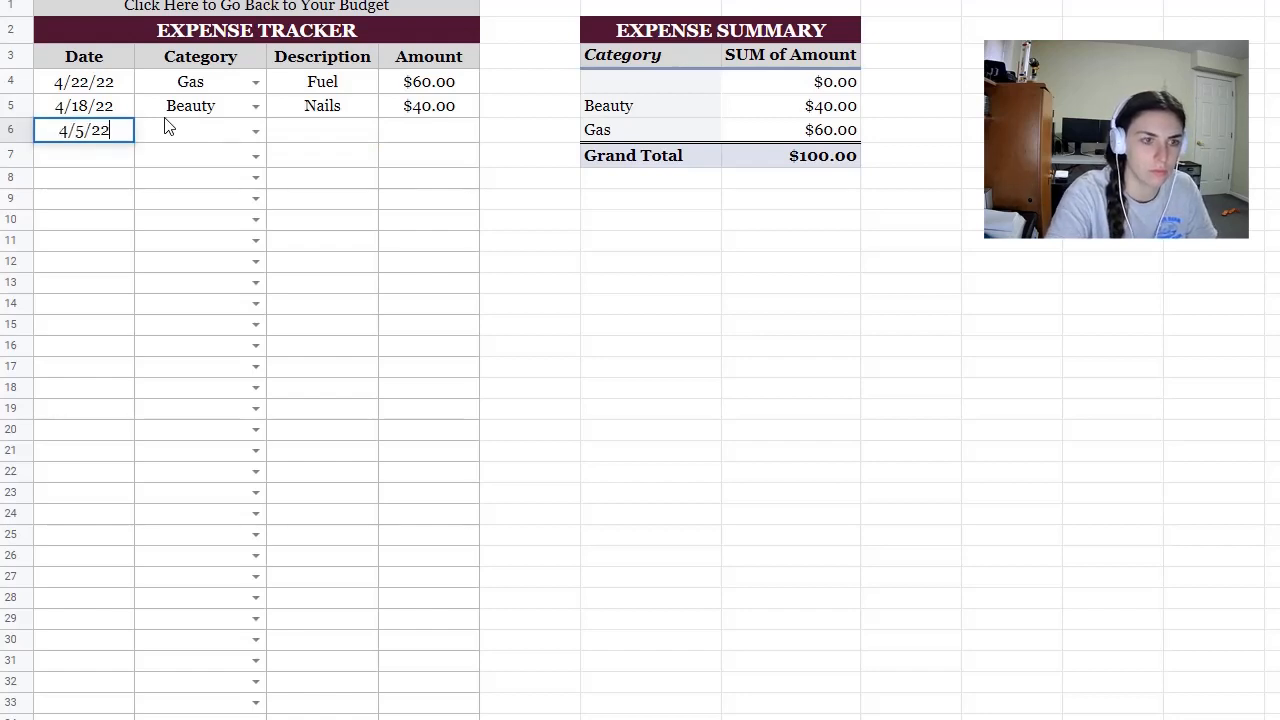
click(167, 123)
click(258, 137)
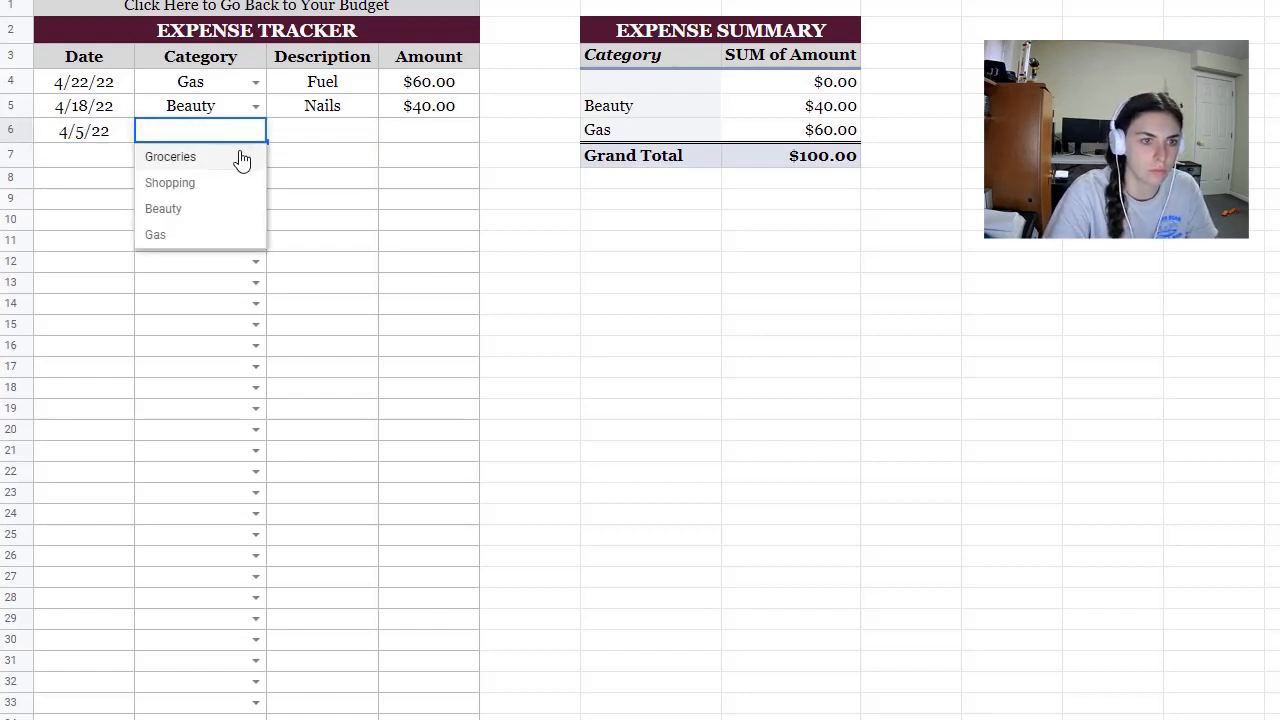
click(240, 159)
click(310, 139)
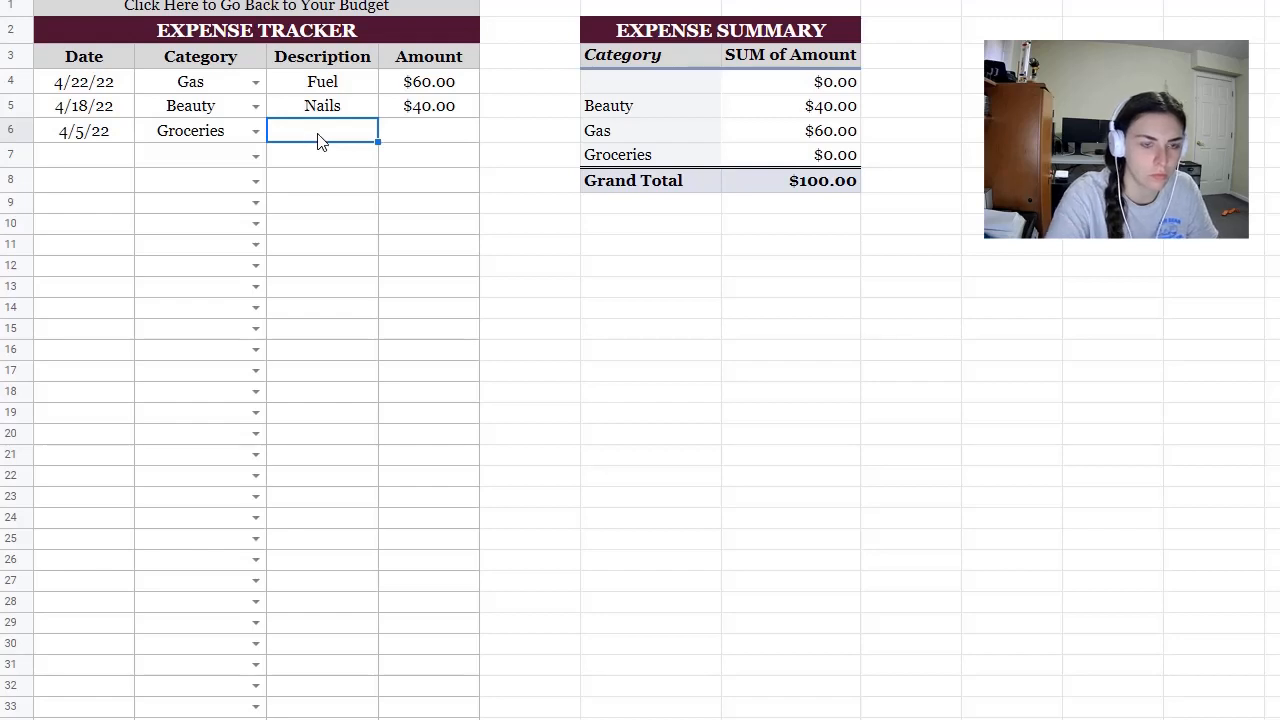
text(25)
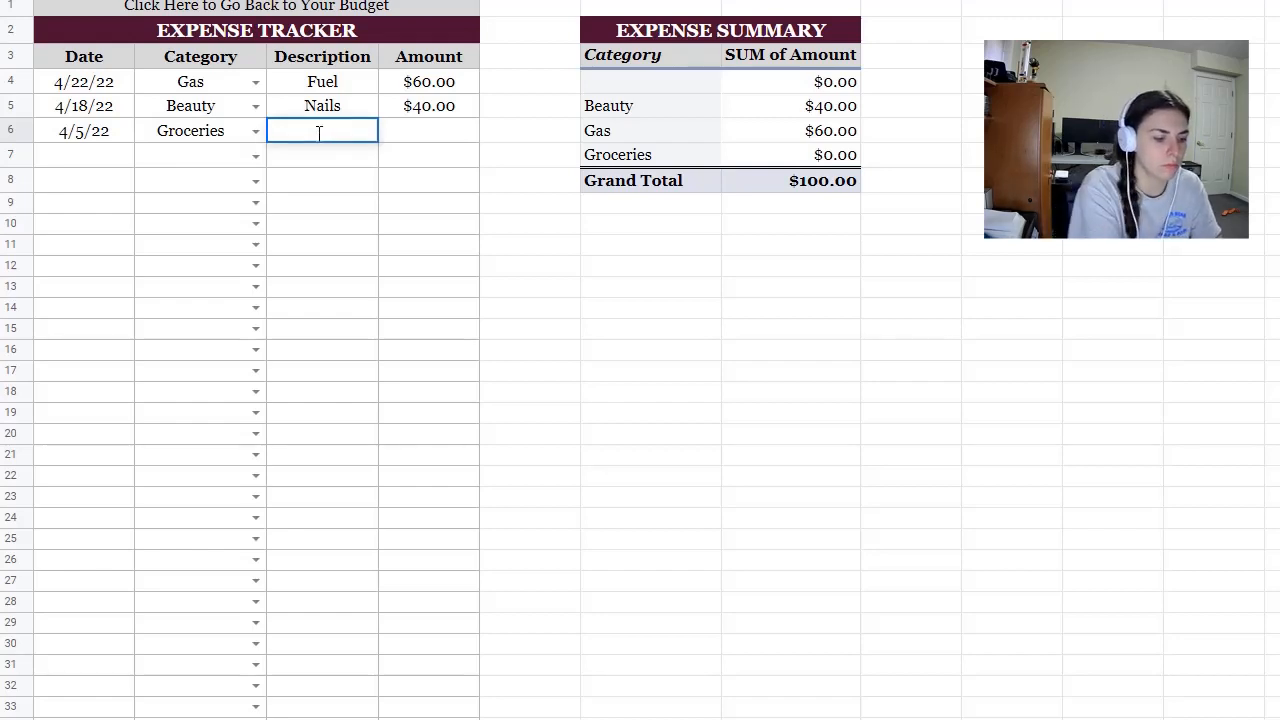
text(Food)
key(Tab)
text(25)
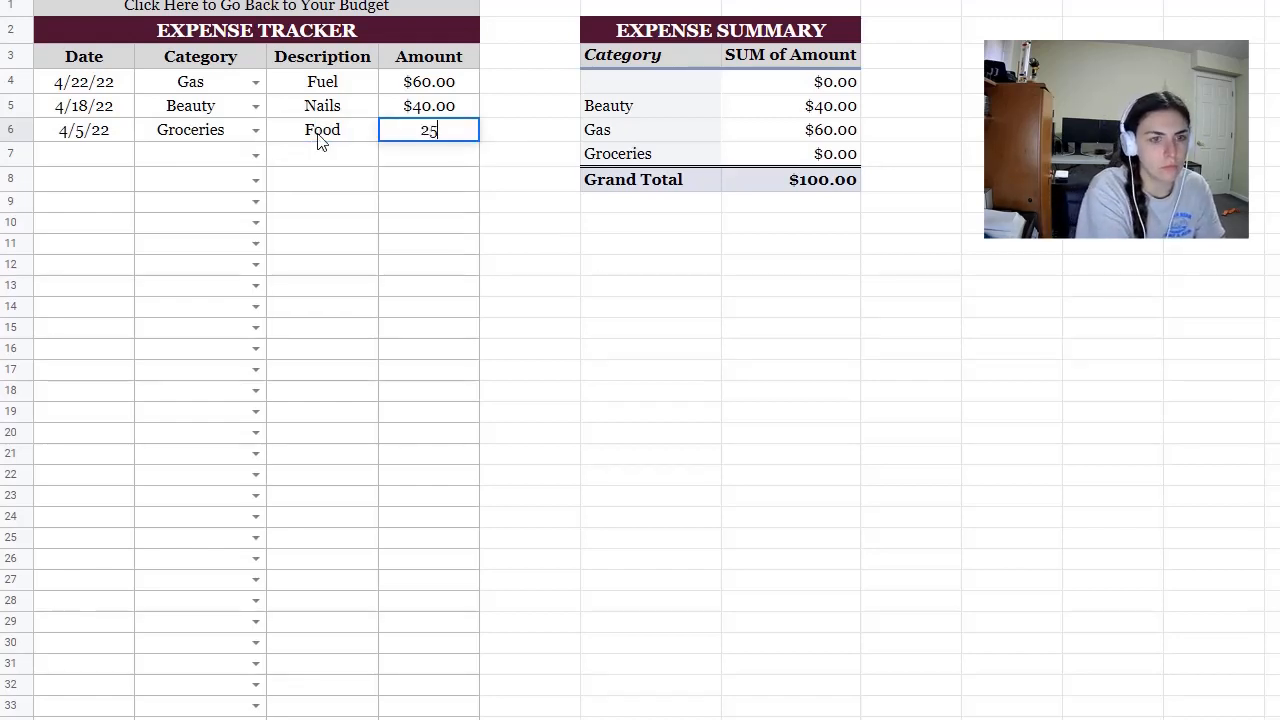
text(0)
key(Return)
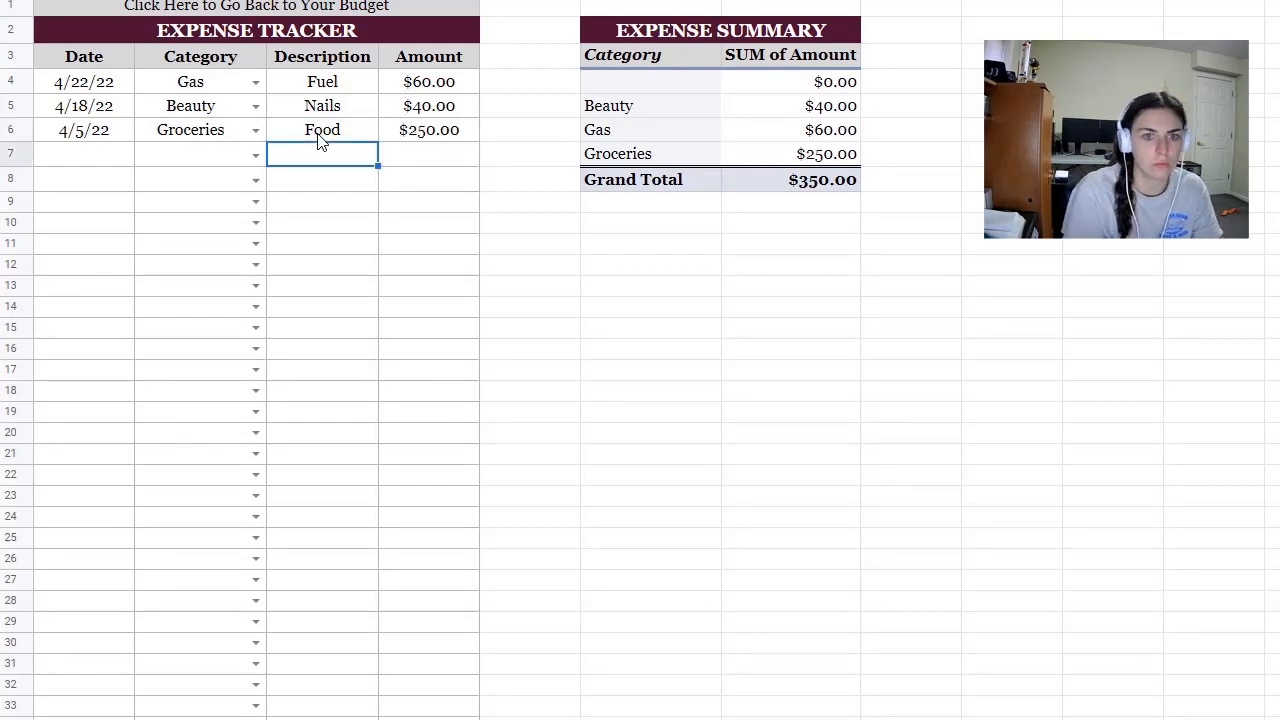
Log a fourth expense in the Expense Tracker: date 4/1/22, category Gas, description Fuel, amount 25.
click(112, 163)
text(4/1/22)
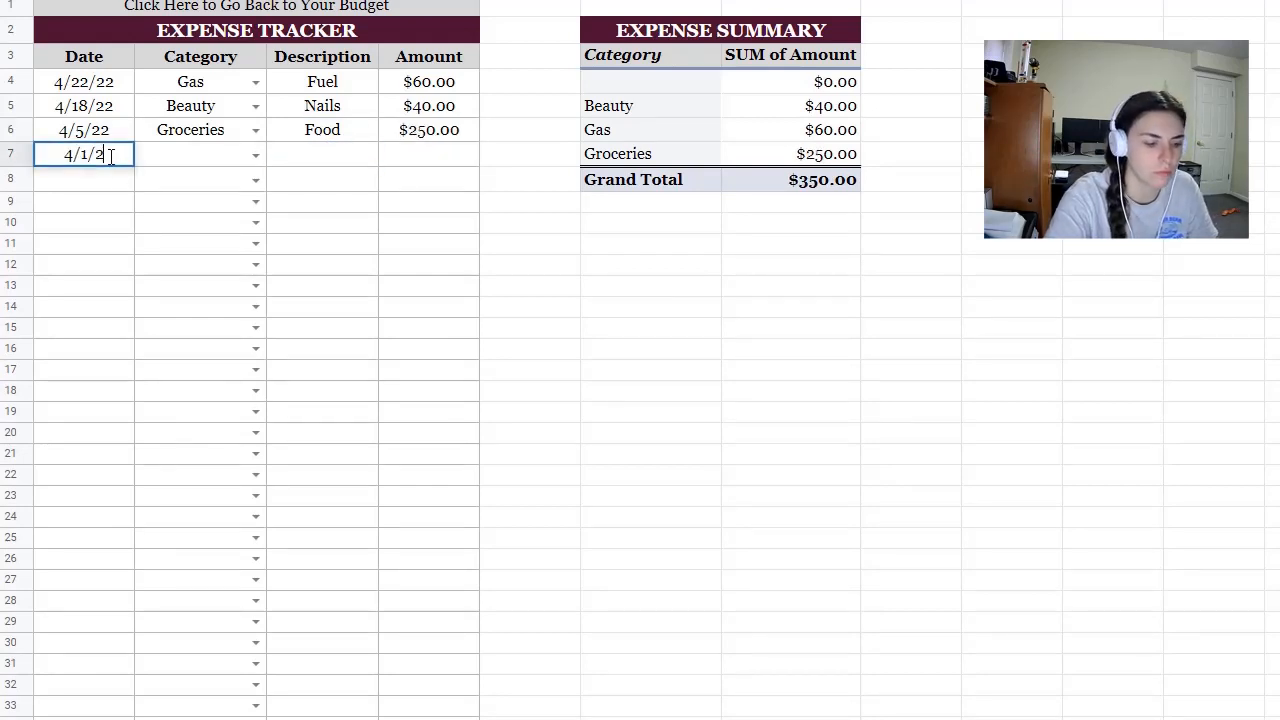
key(Tab)
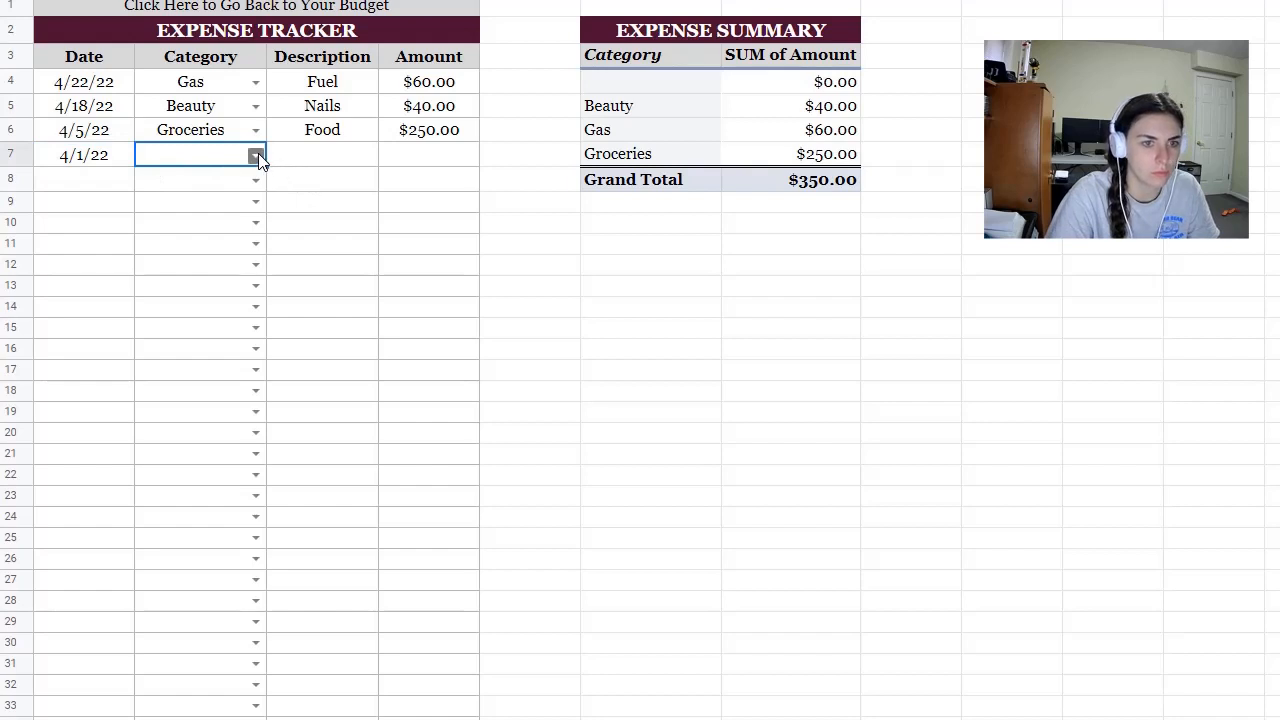
click(255, 155)
click(205, 259)
click(337, 155)
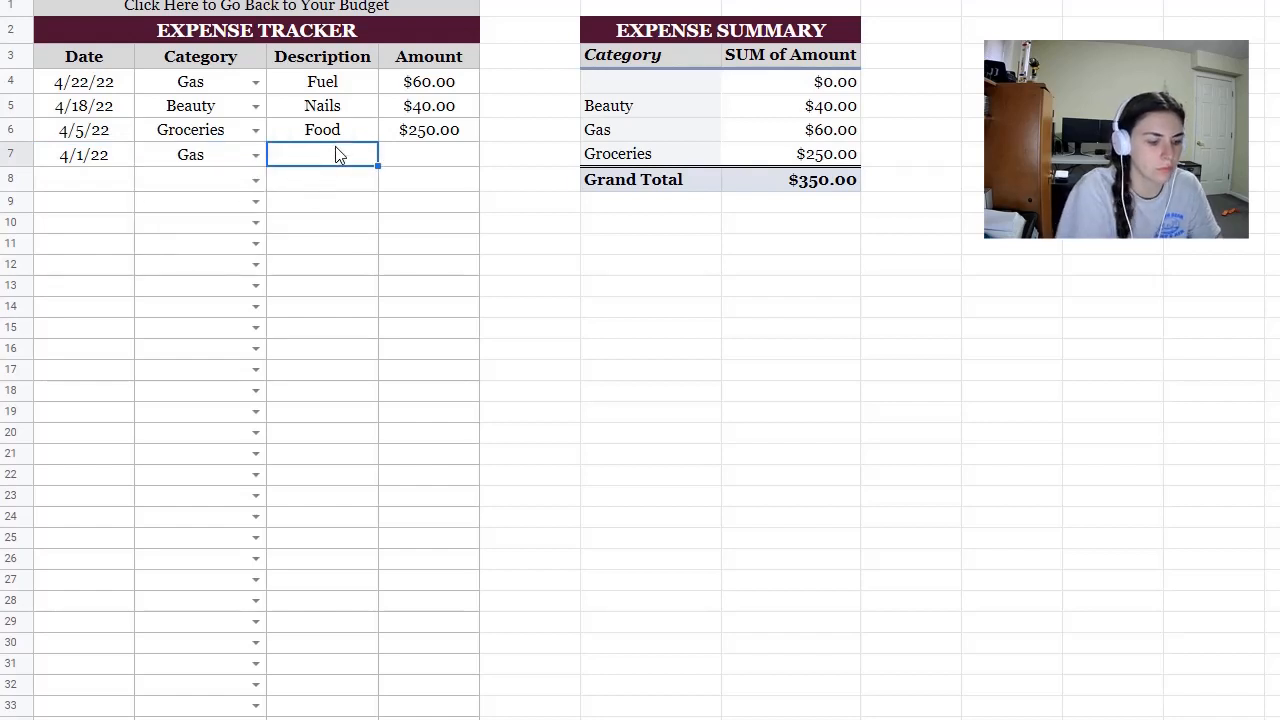
text(Fuel)
key(Tab)
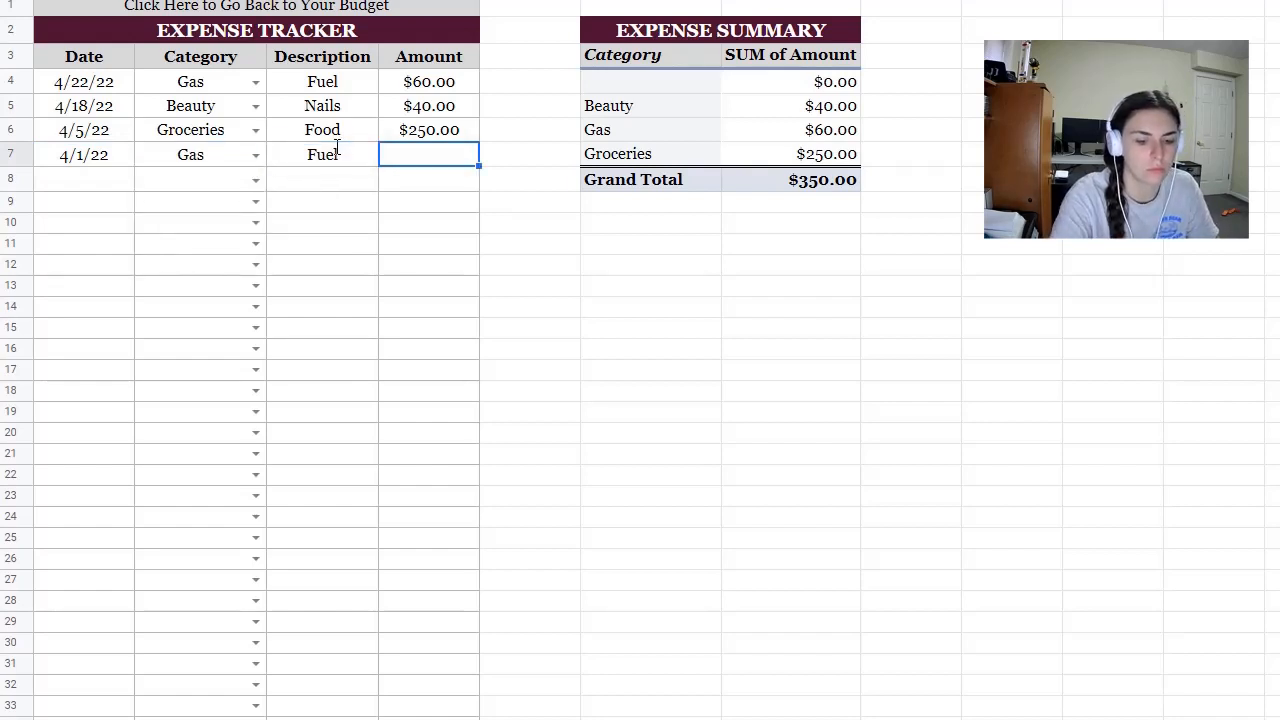
text(25)
key(Return)
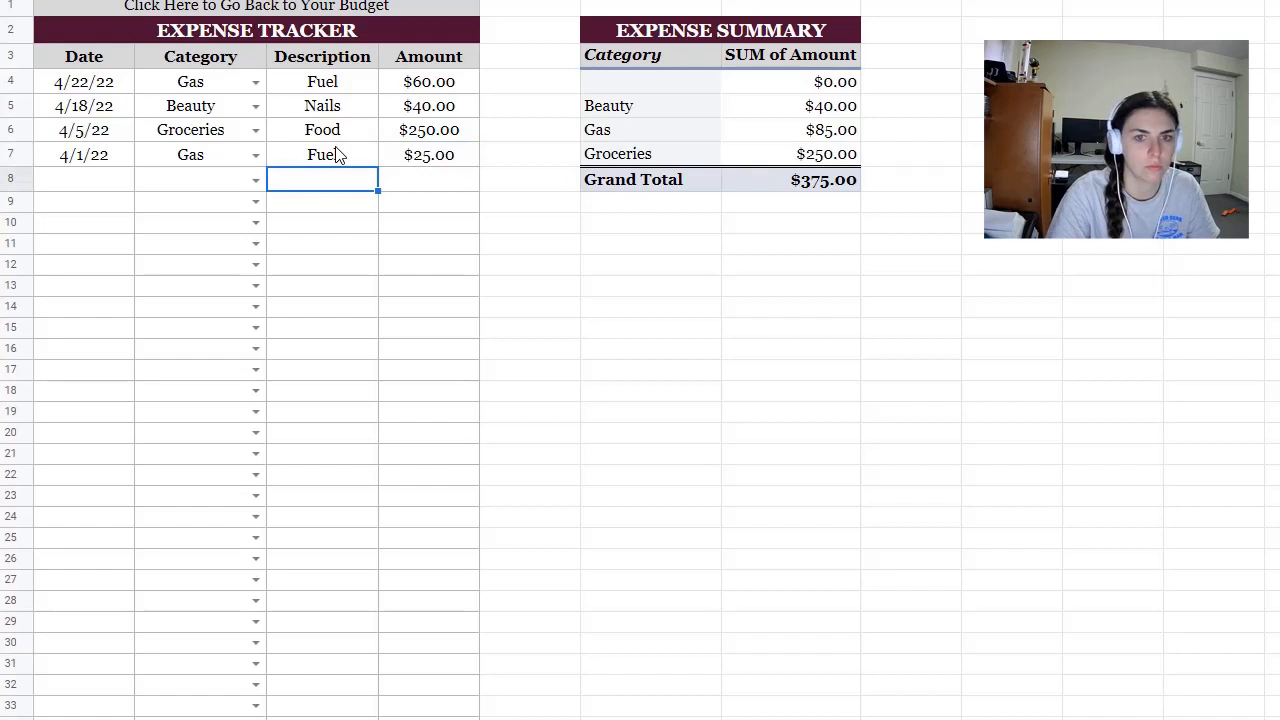
Log a fifth expense in the Expense Tracker without a category: date 4/5/22, description Takeout, amount 15.
click(122, 185)
text(4/5)
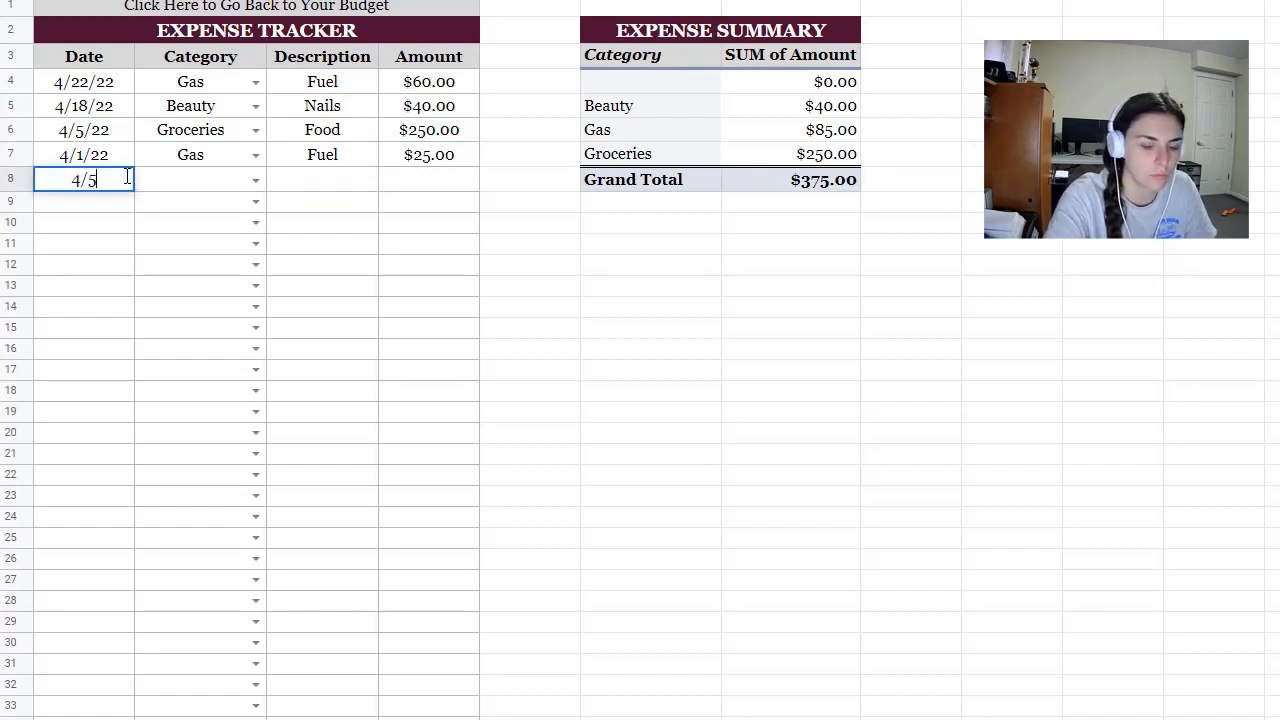
text(/22)
key(Tab)
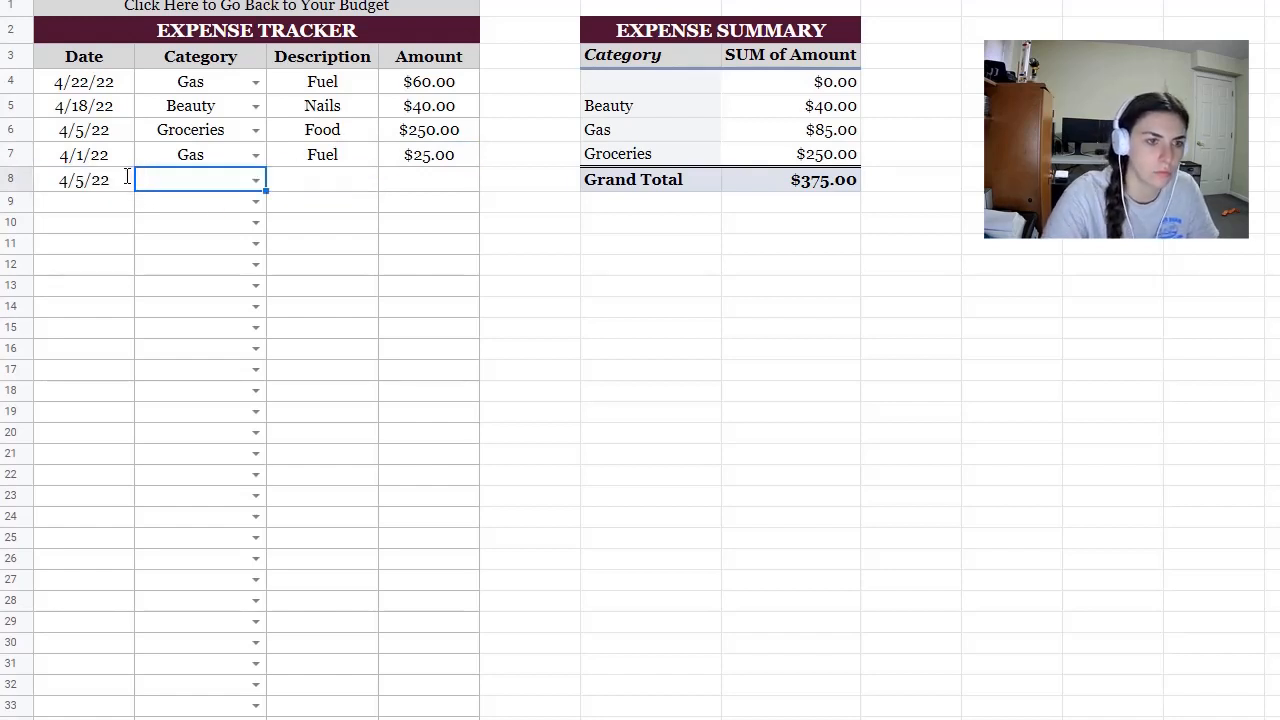
click(257, 180)
click(84, 192)
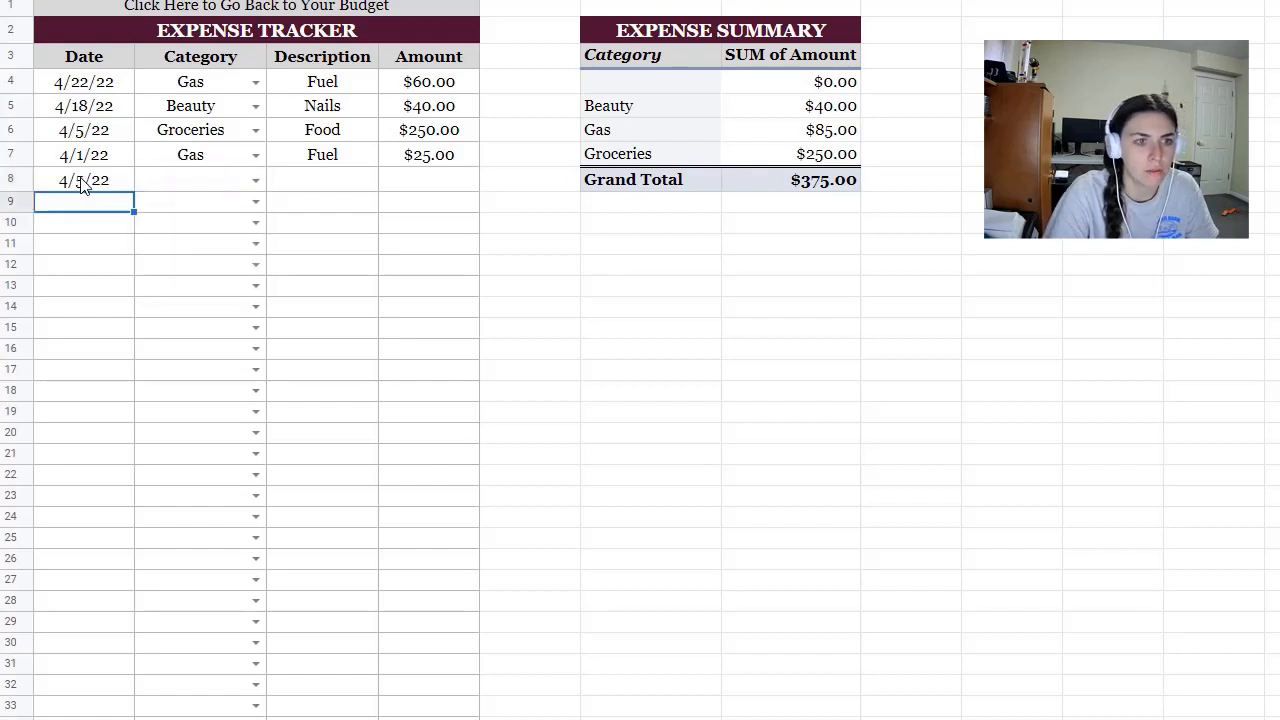
click(303, 190)
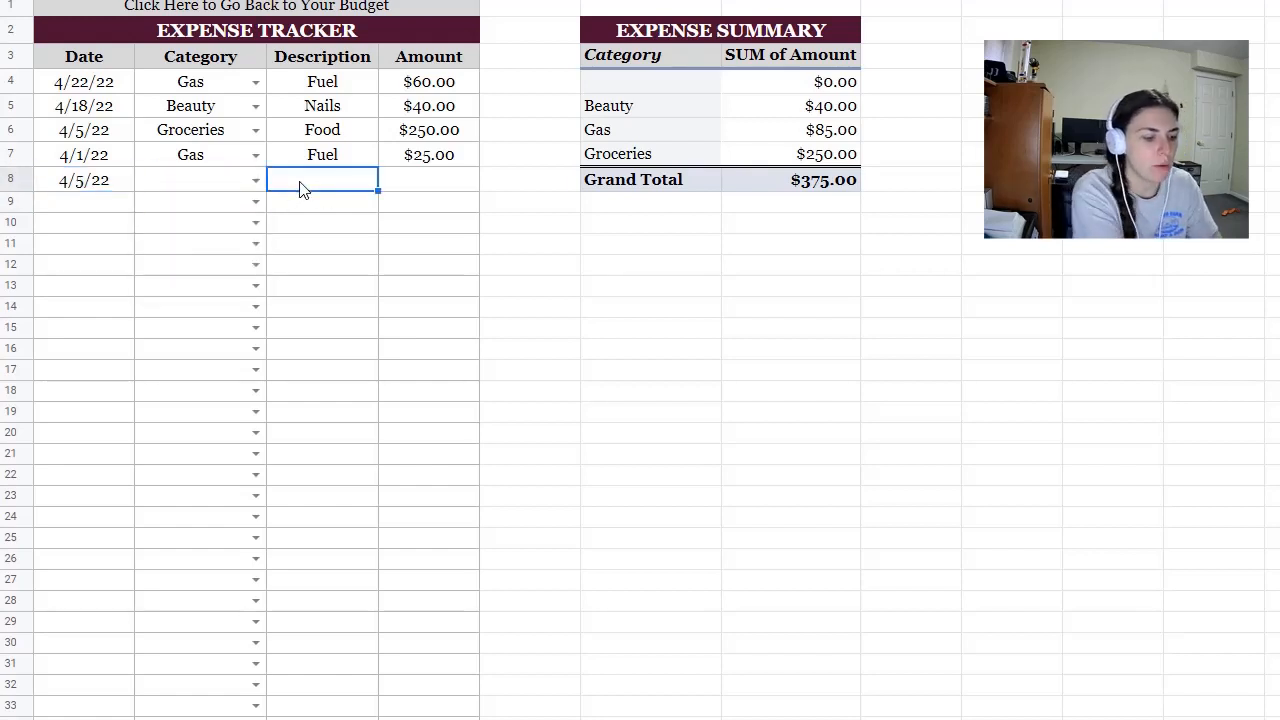
text(Takeout)
key(Tab)
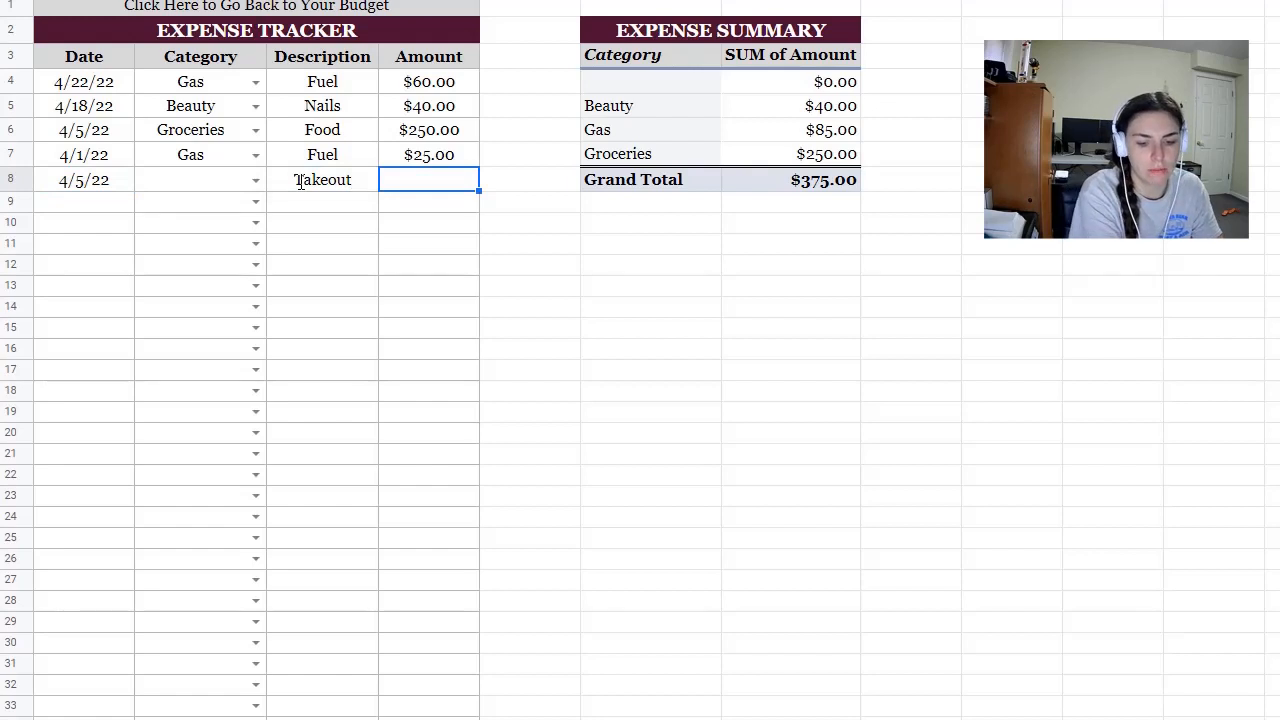
text(15)
key(Return)
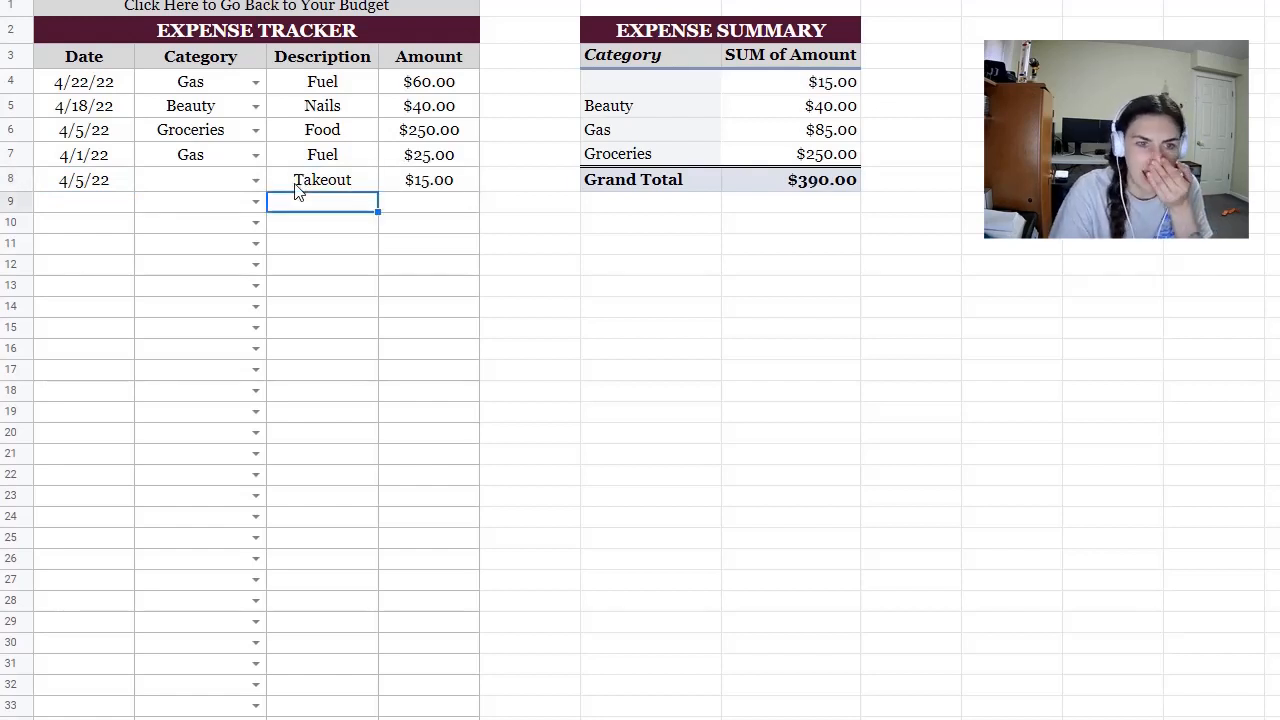
Add a Takeout category with a projected amount of 25 below Gas in the Budget sheet's Expenses Summary.
click(254, 180)
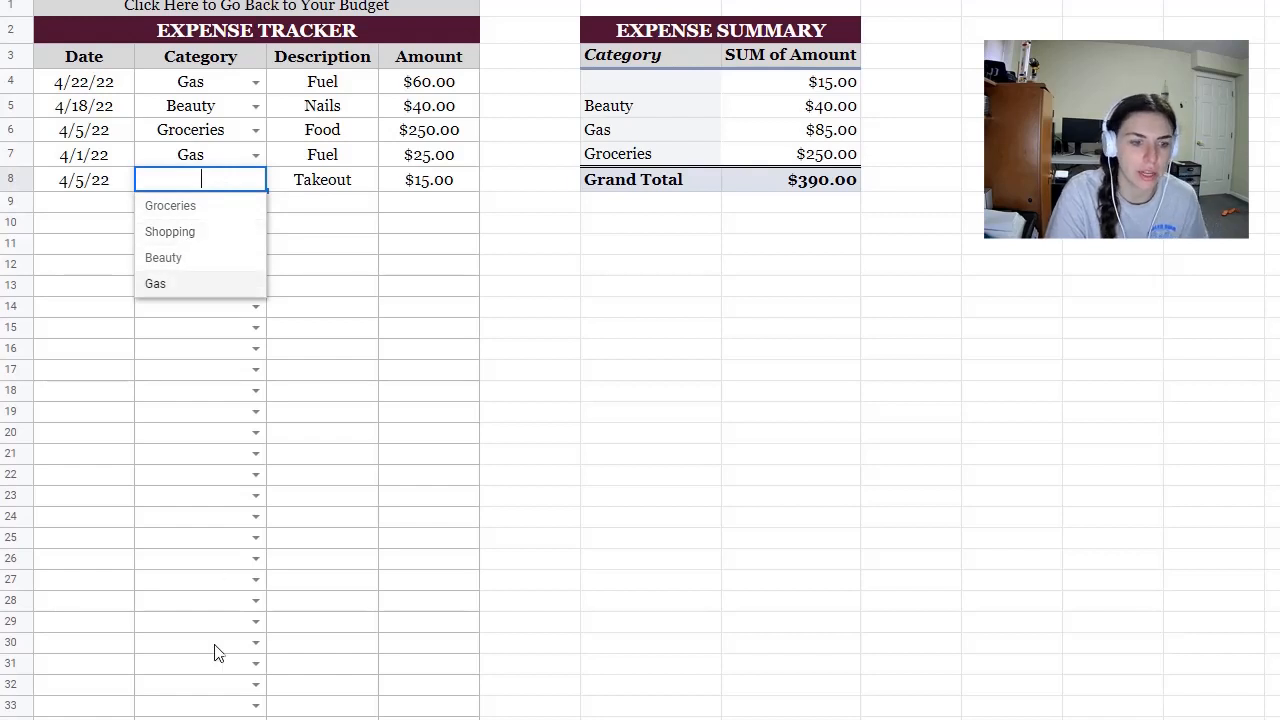
key(Escape)
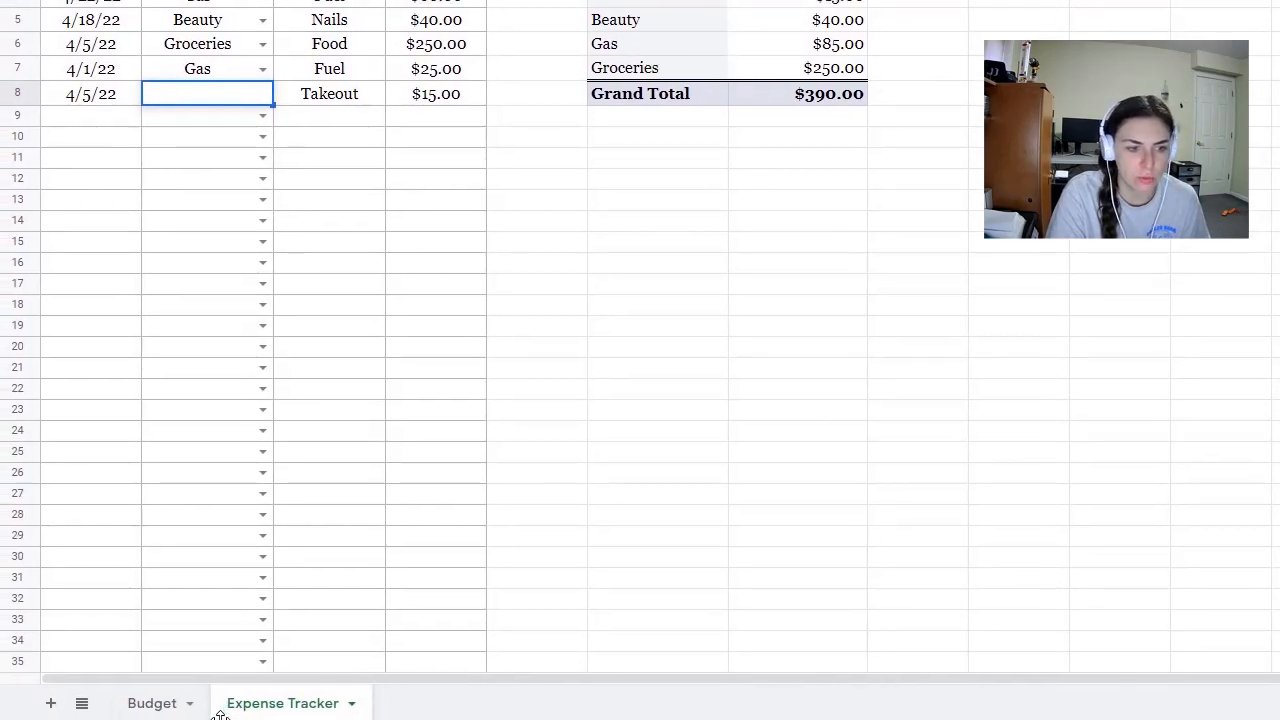
click(131, 706)
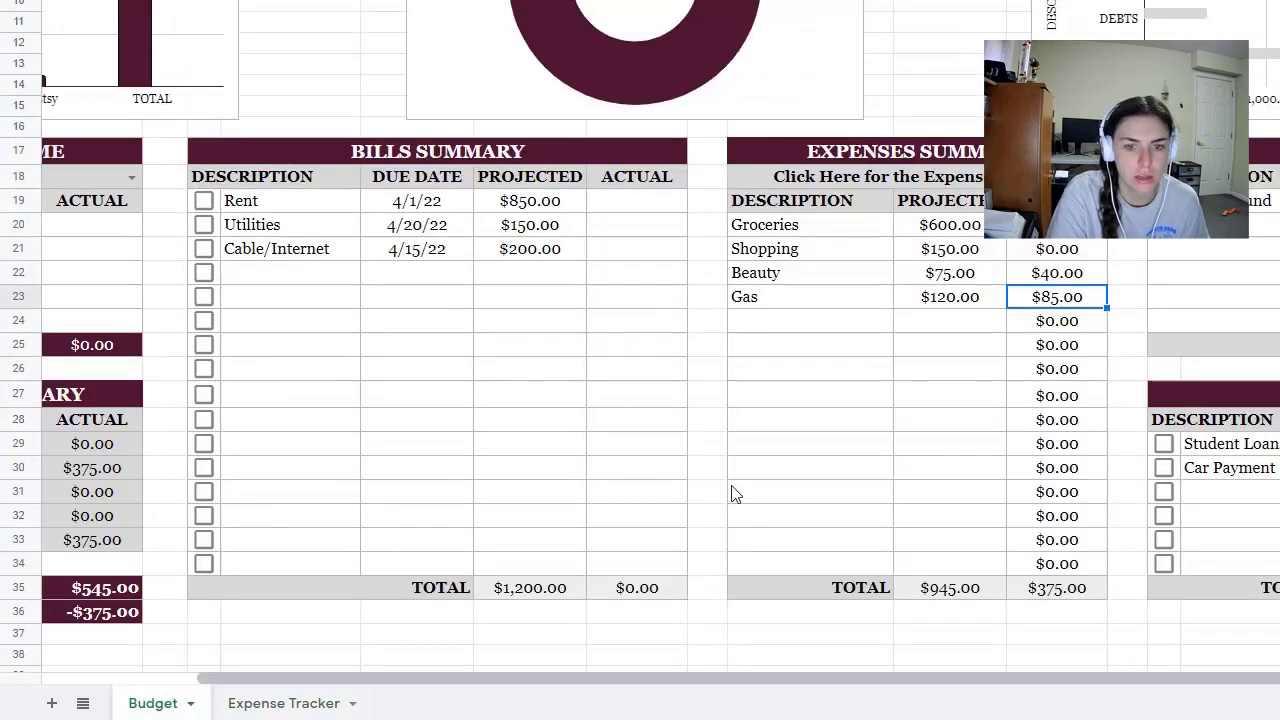
click(766, 325)
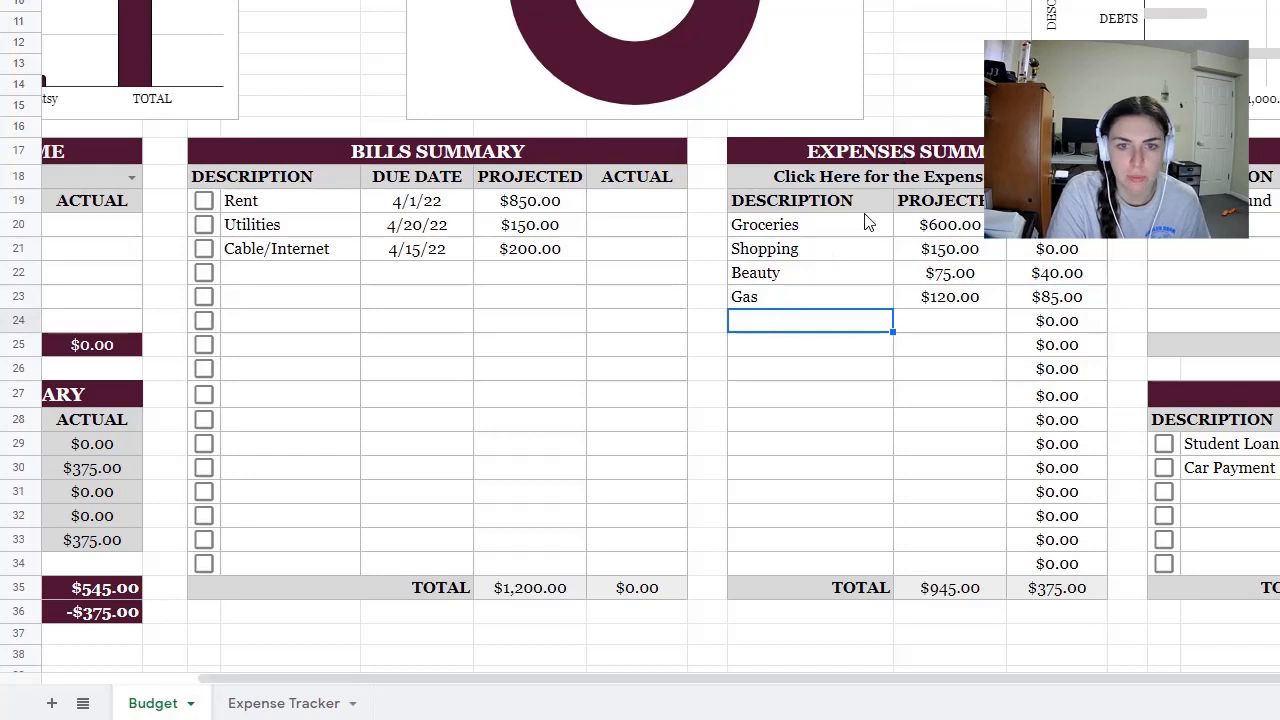
text(T)
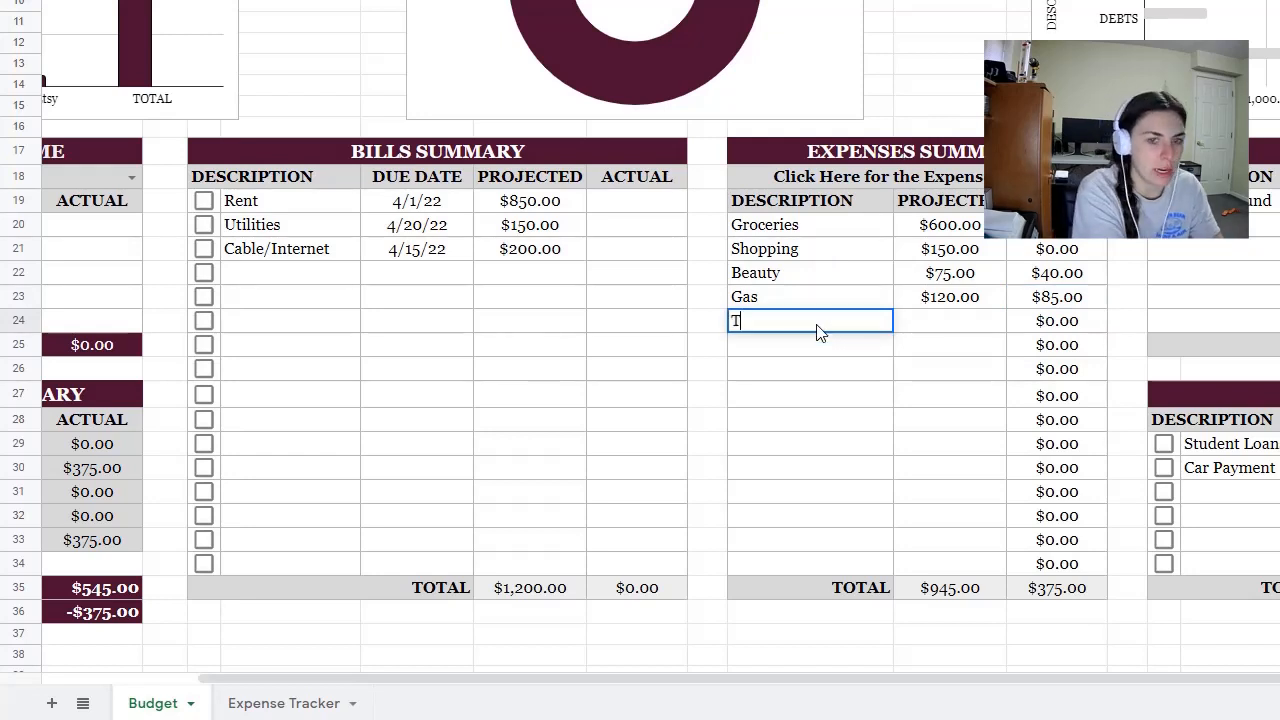
text(akeout)
key(Tab)
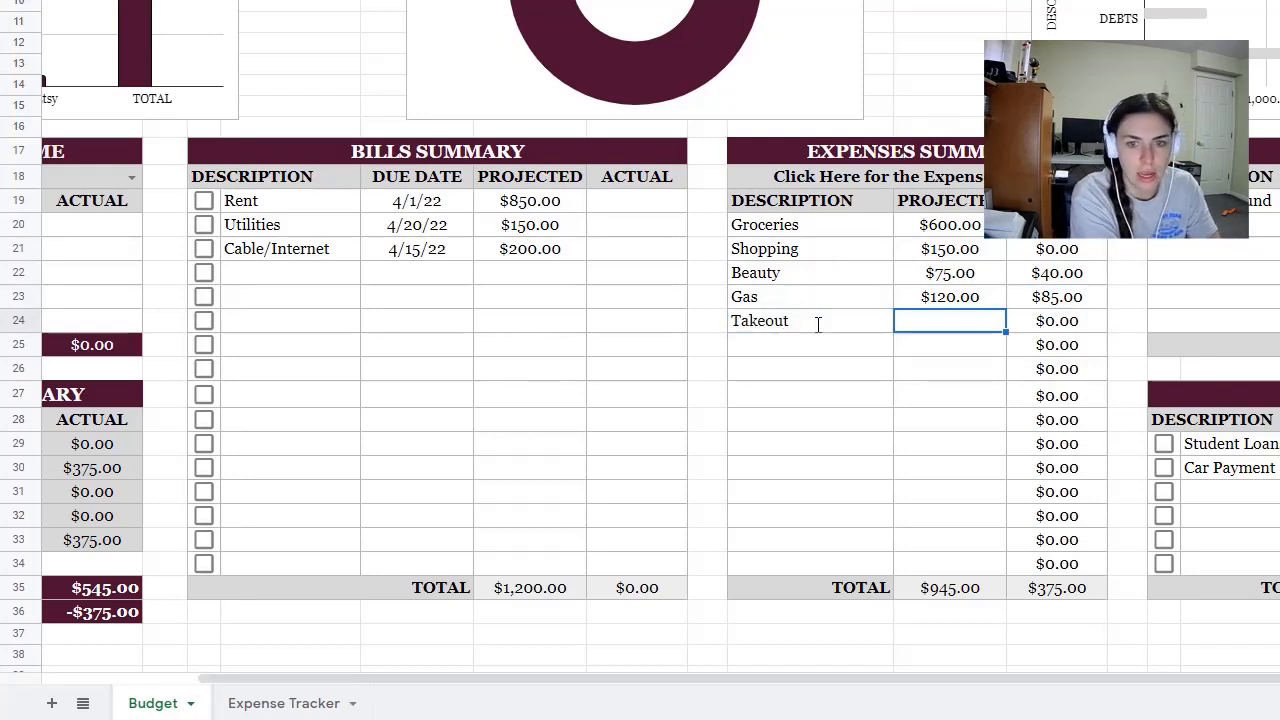
text(25)
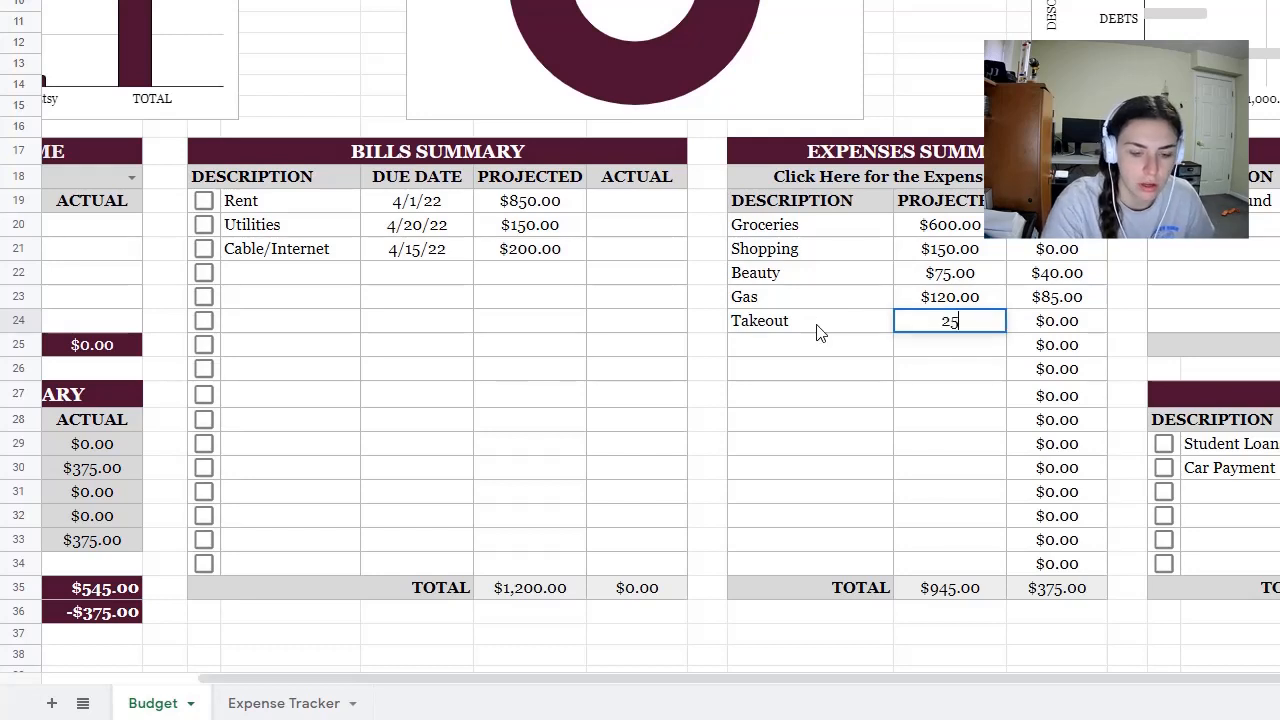
key(Return)
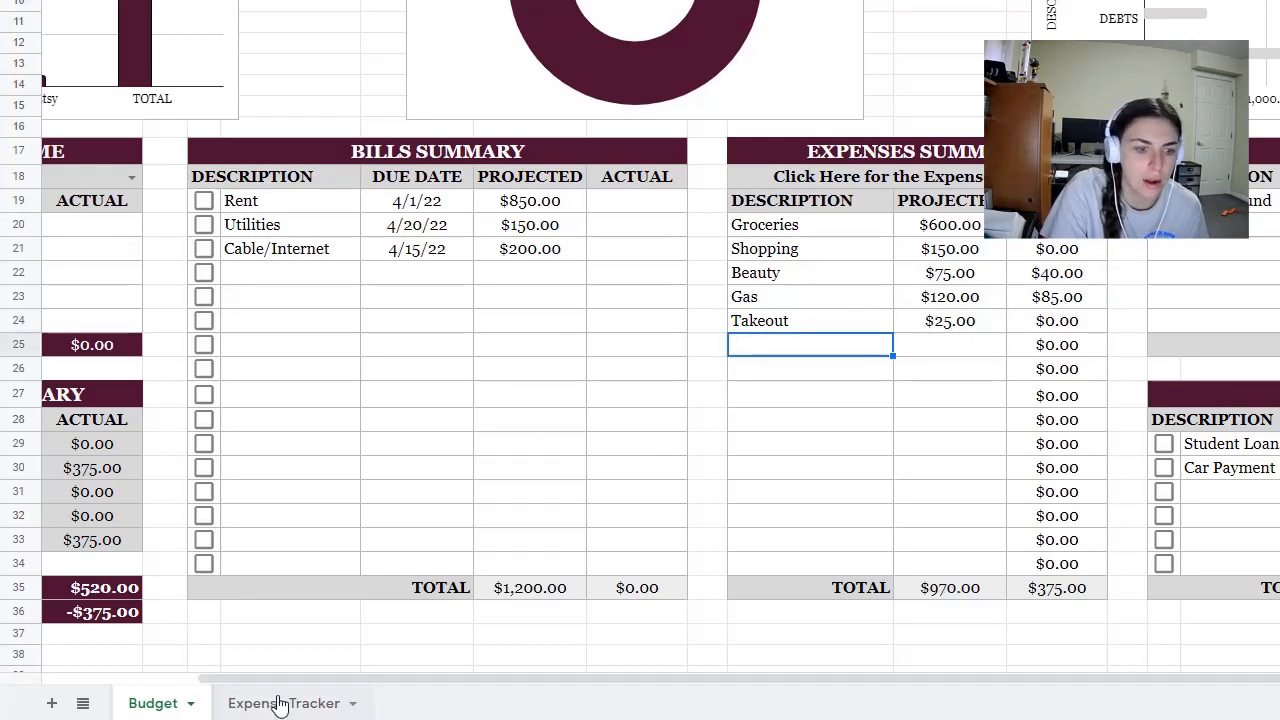
click(763, 322)
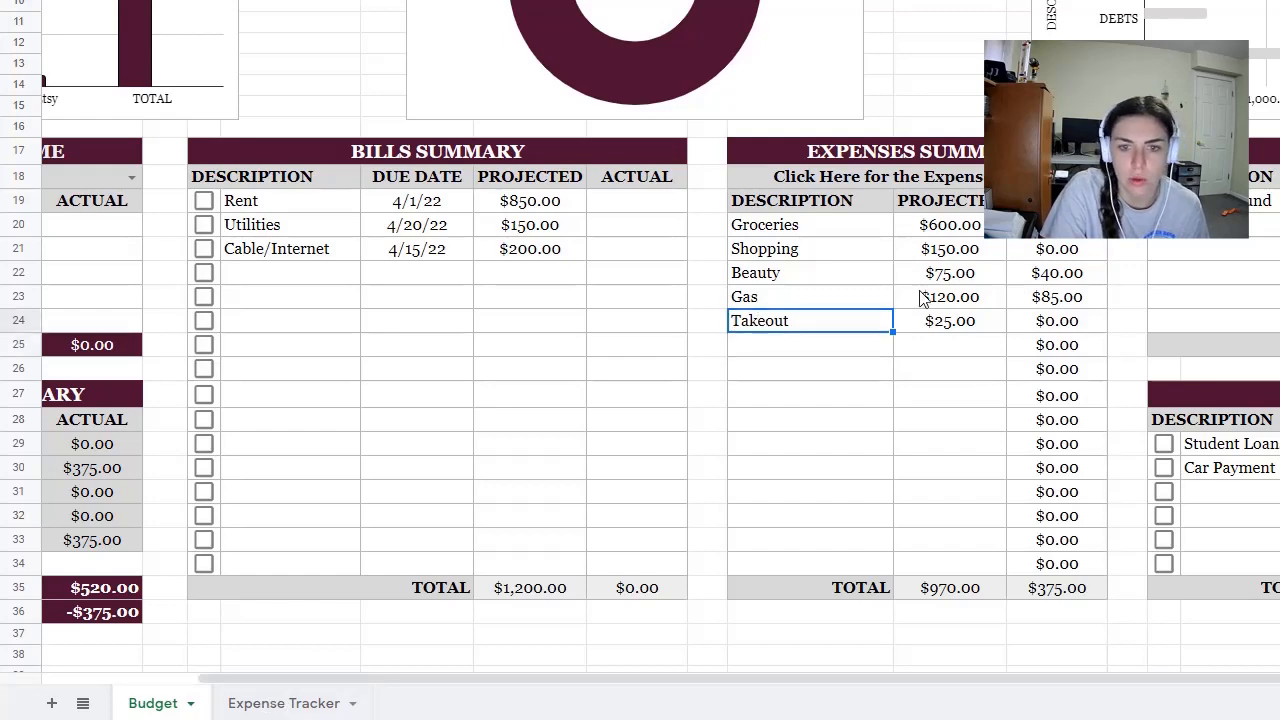
Assign the Takeout category to the 4/5/22 Takeout expense in the Expense Tracker.
click(305, 713)
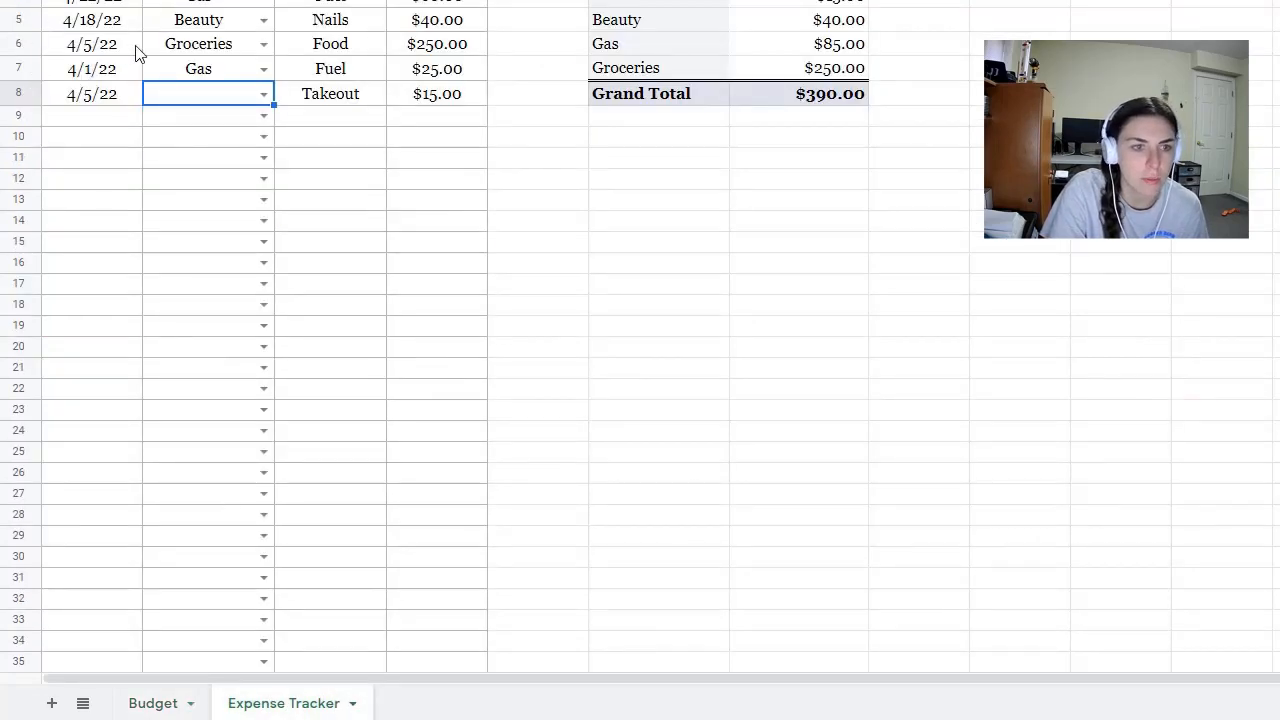
click(261, 93)
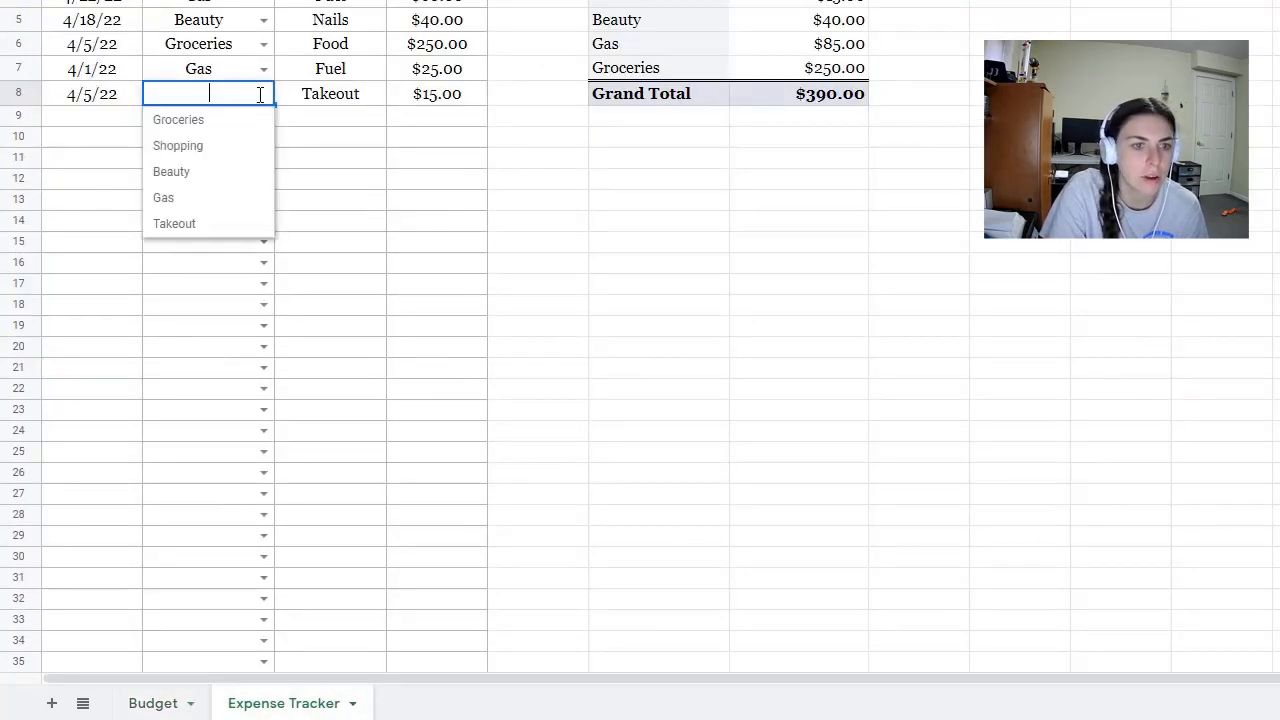
click(182, 228)
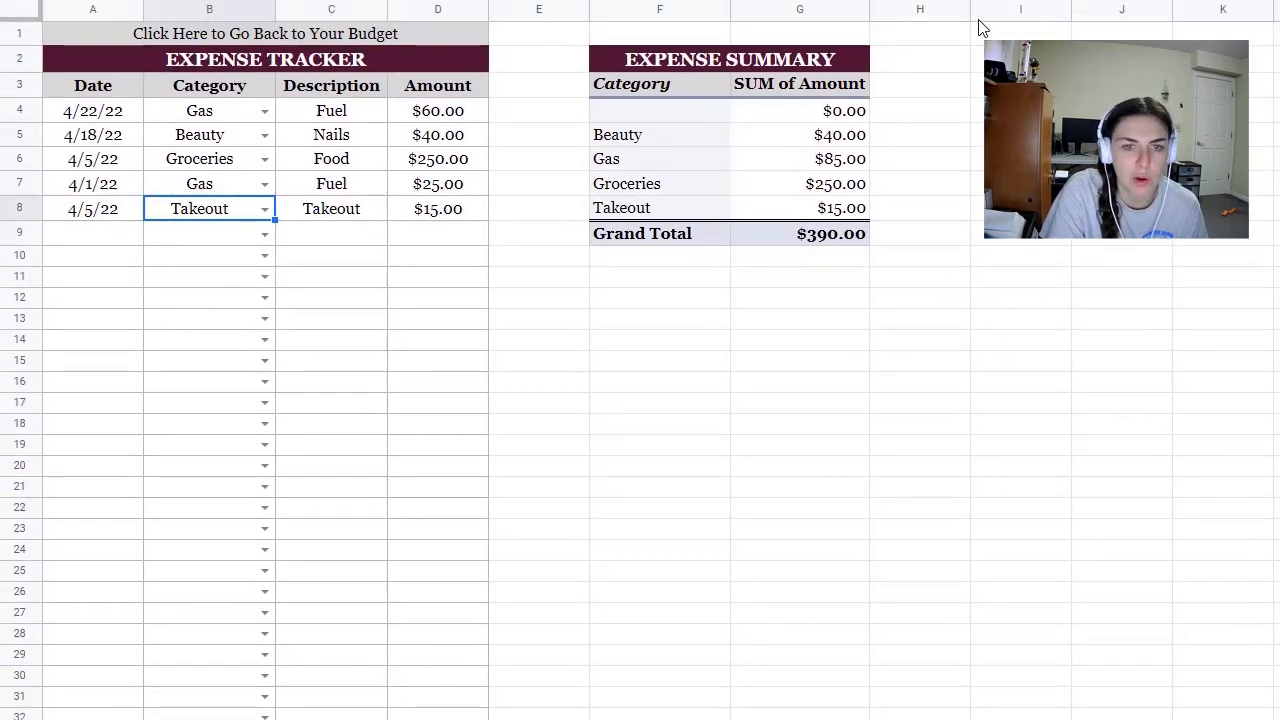
Compare the amounts of the two Gas entries in the Expense Tracker with the Gas sum in the Expense Summary.
click(200, 114)
click(450, 186)
click(450, 118)
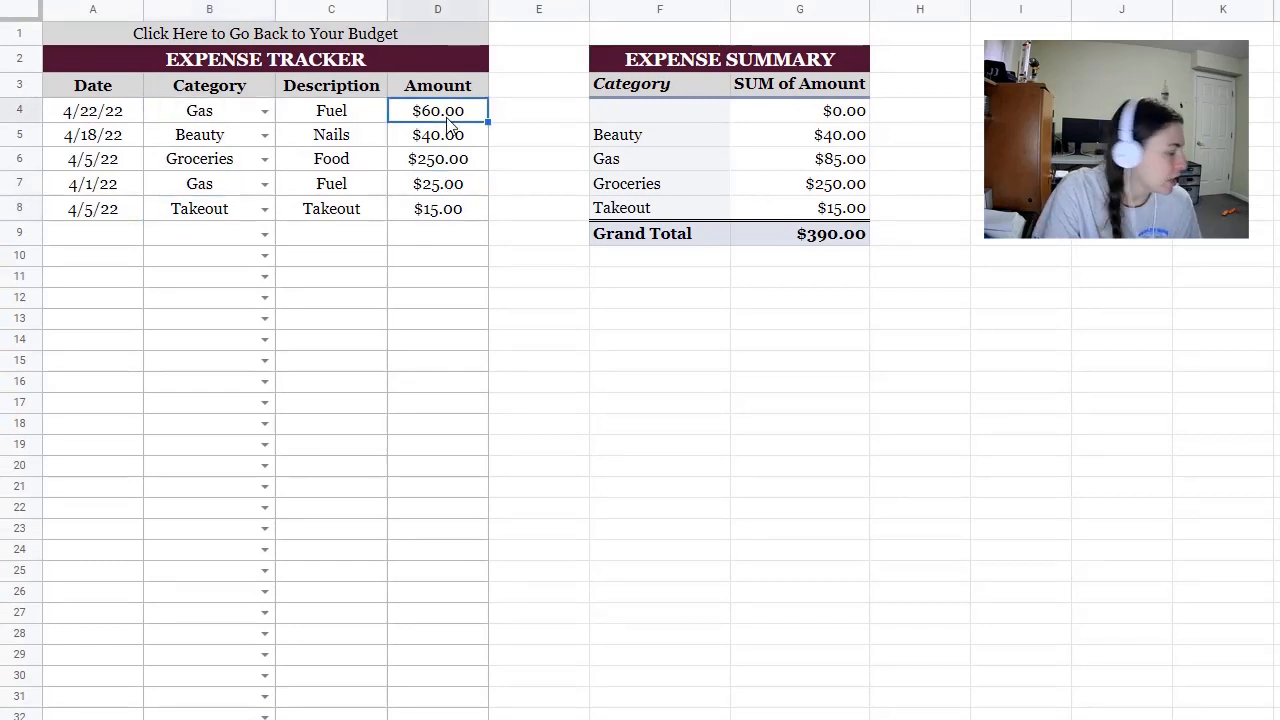
click(846, 166)
click(475, 116)
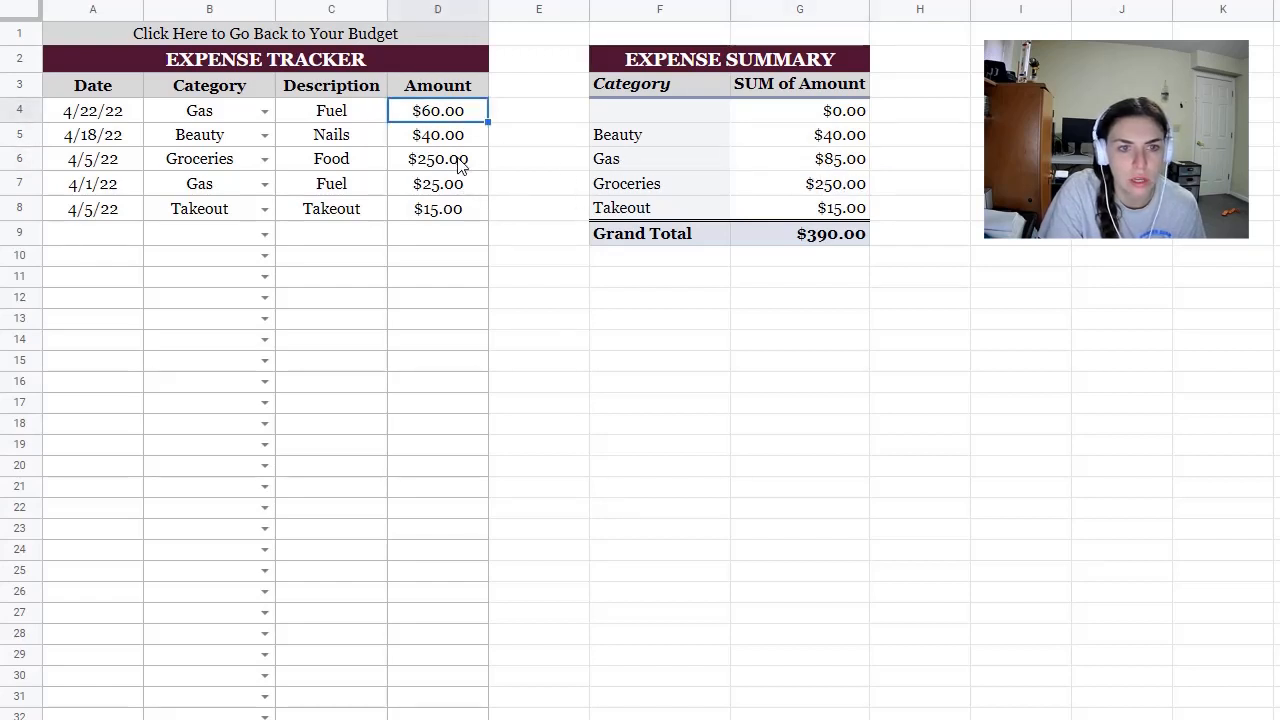
click(460, 166)
click(477, 109)
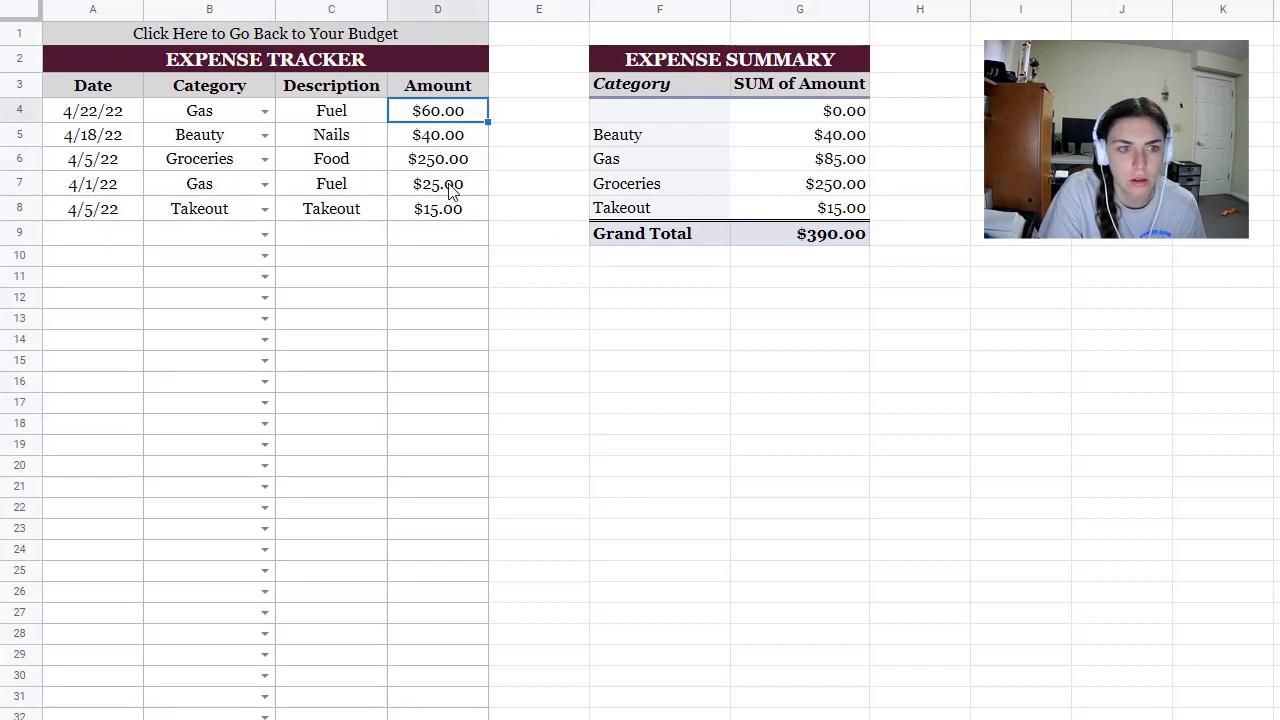
click(452, 190)
click(472, 112)
click(484, 191)
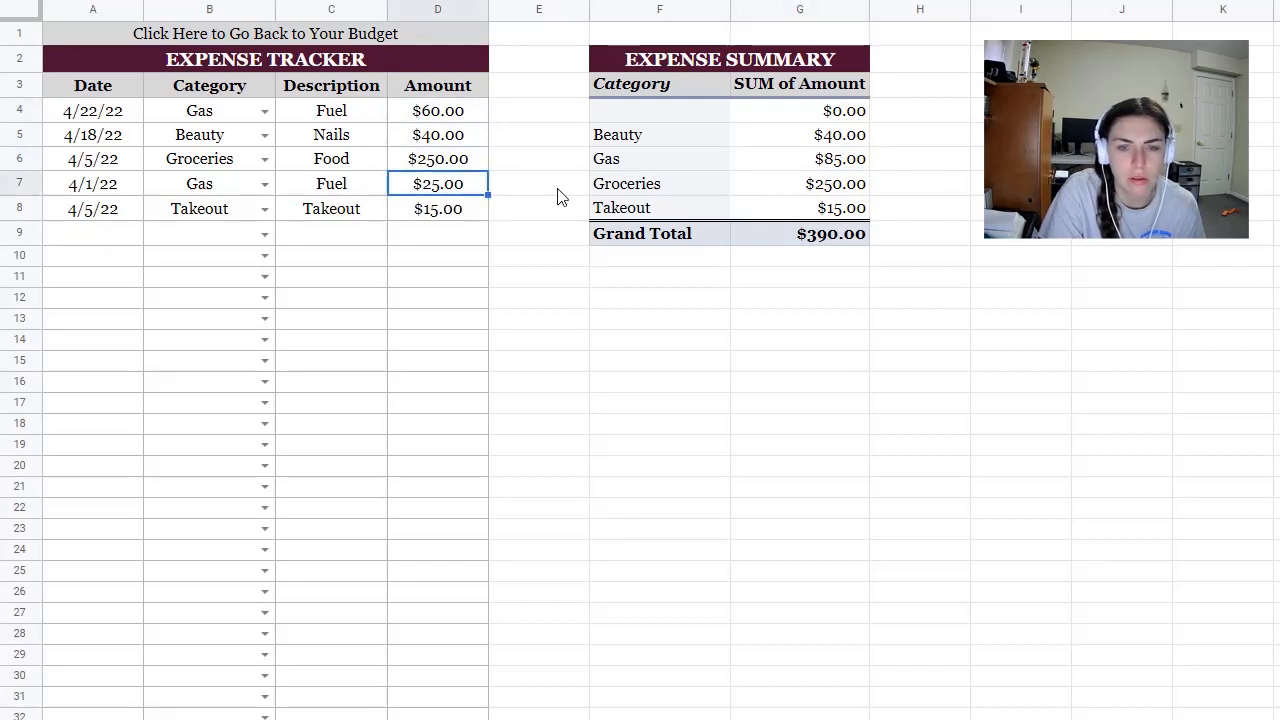
click(840, 170)
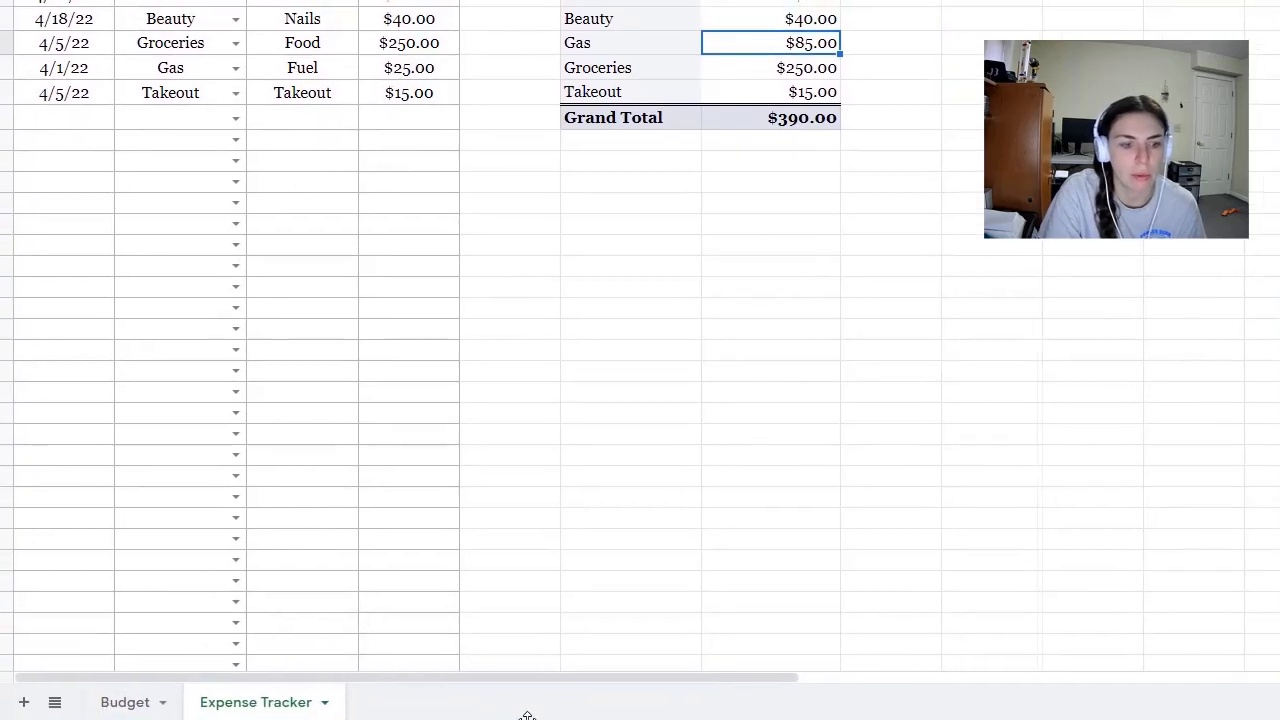
Return to the Budget sheet and compare projected with actual amounts in the Expenses Summary, especially Groceries and Takeout, and view the Cash Flow Summary.
click(163, 704)
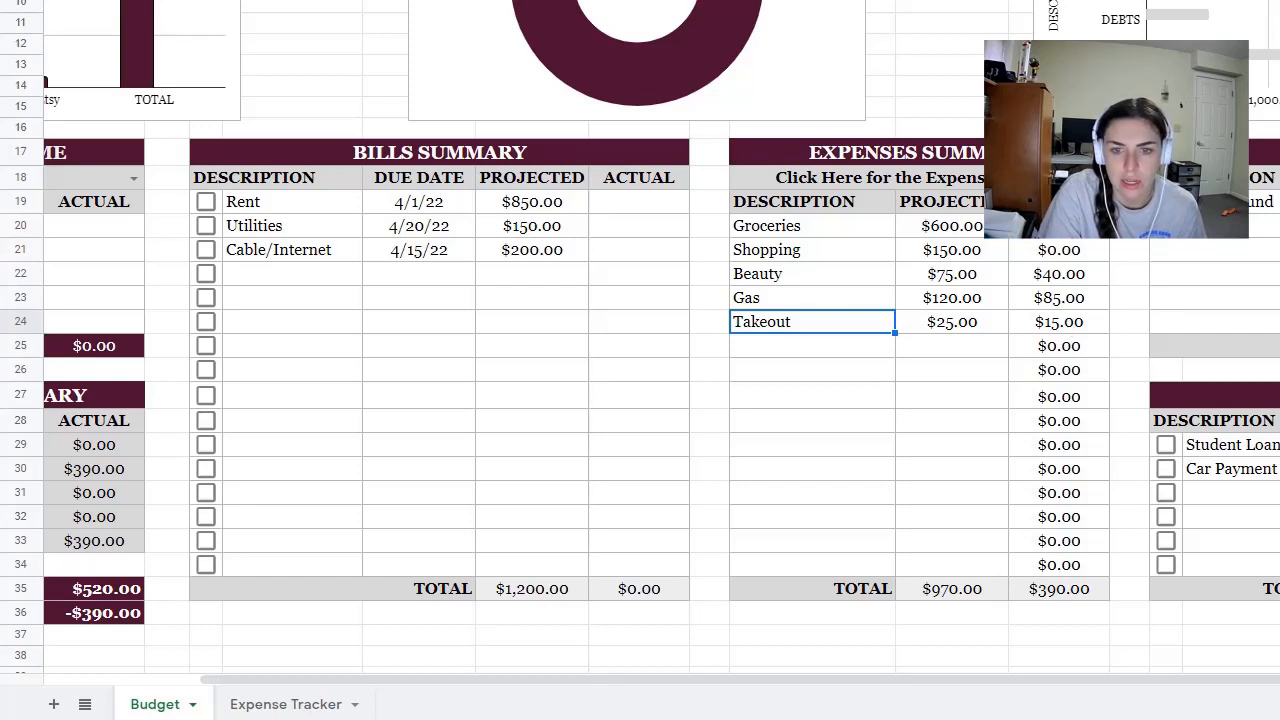
mouse_move(1015, 178)
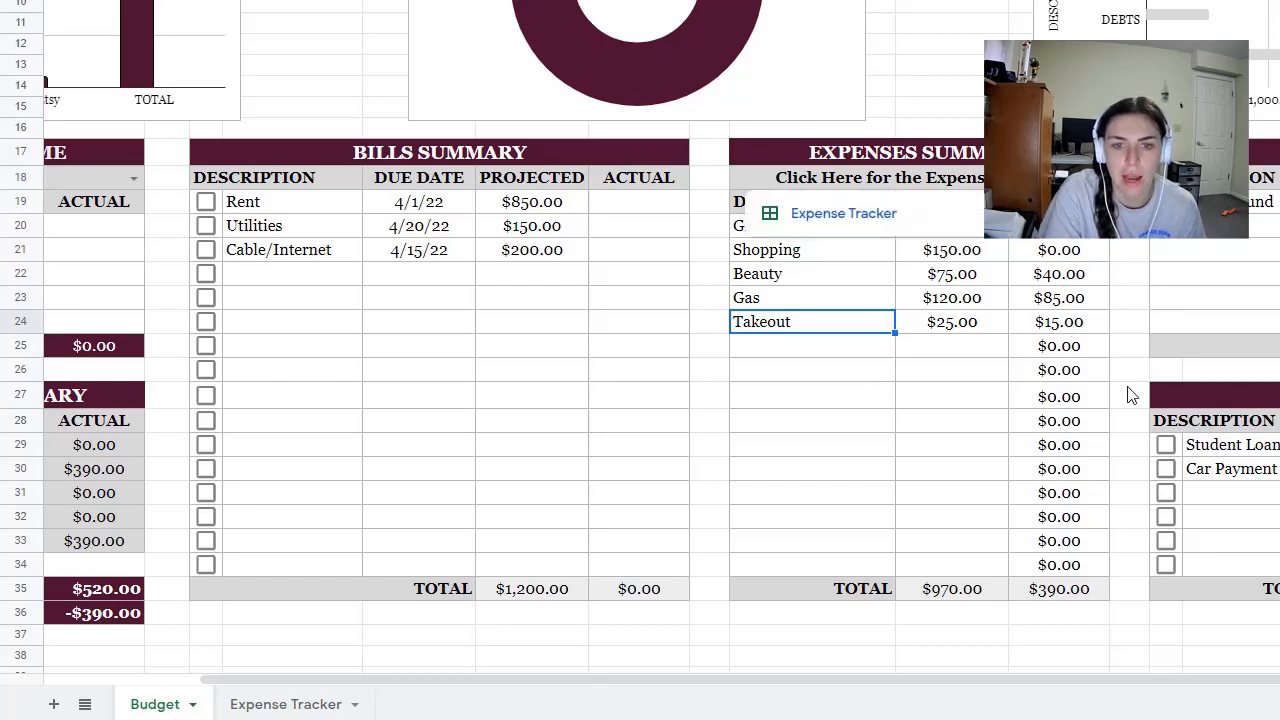
click(1120, 350)
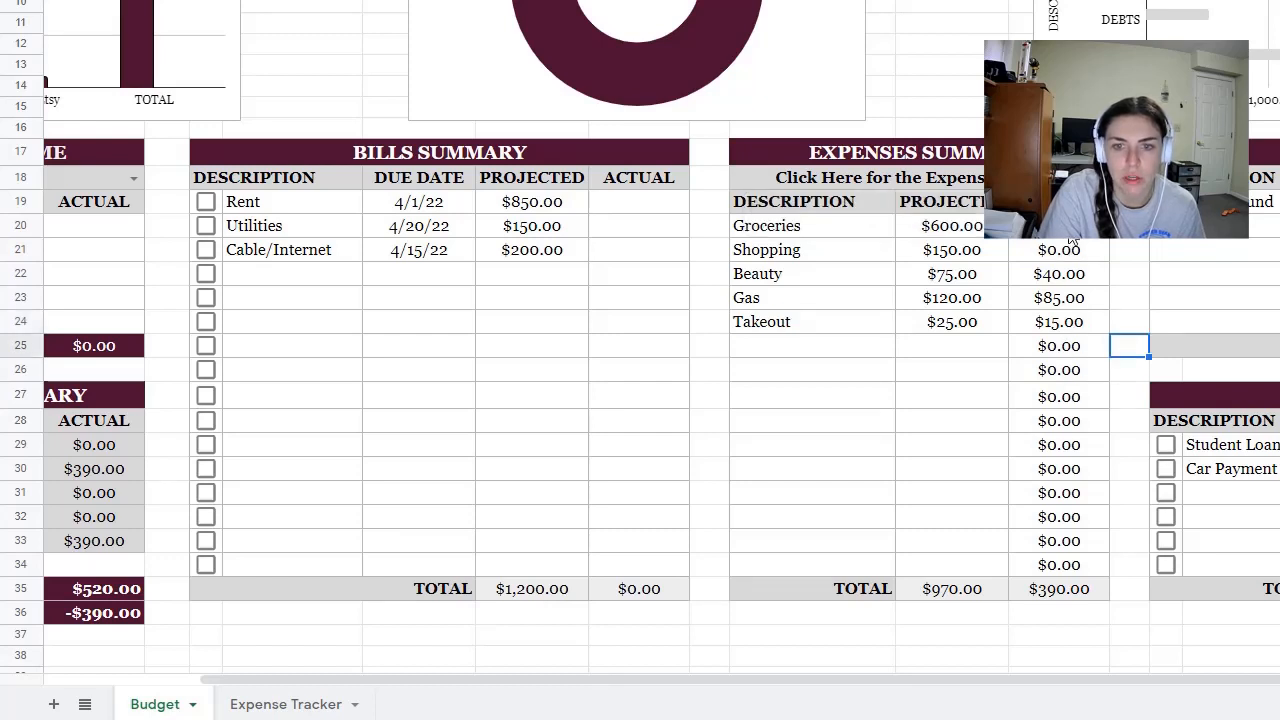
click(1073, 326)
click(1076, 230)
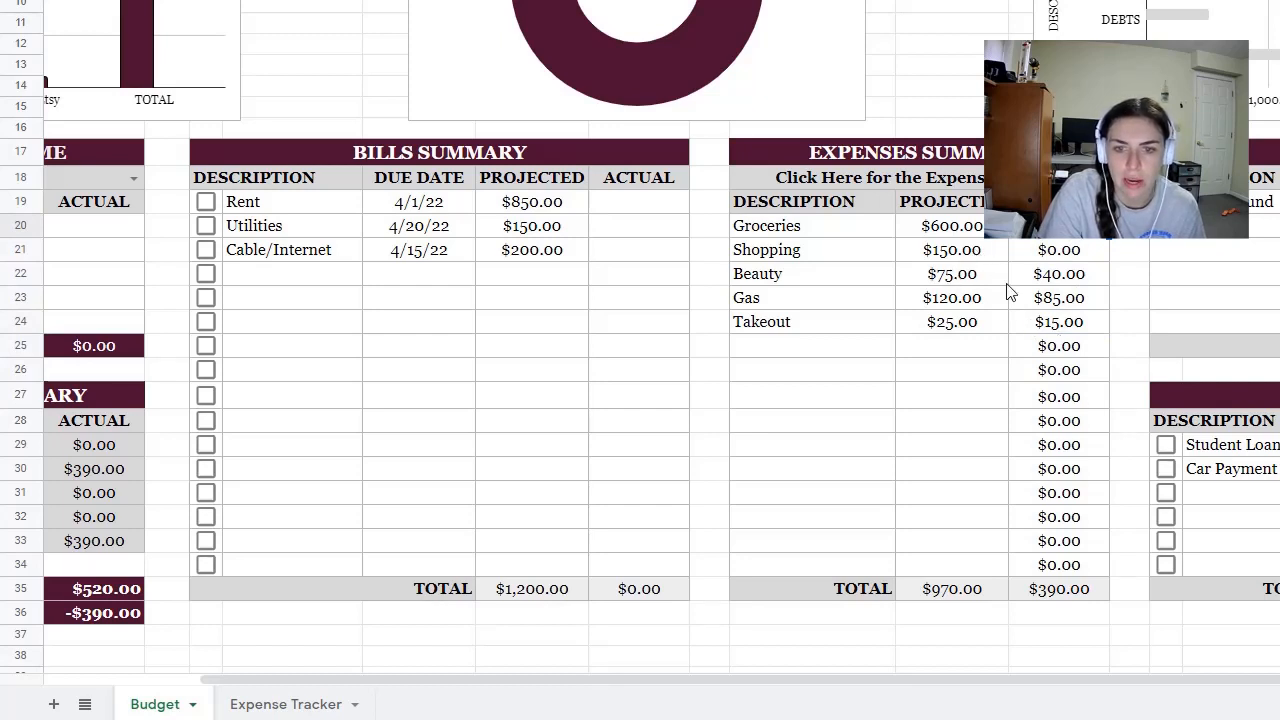
click(966, 323)
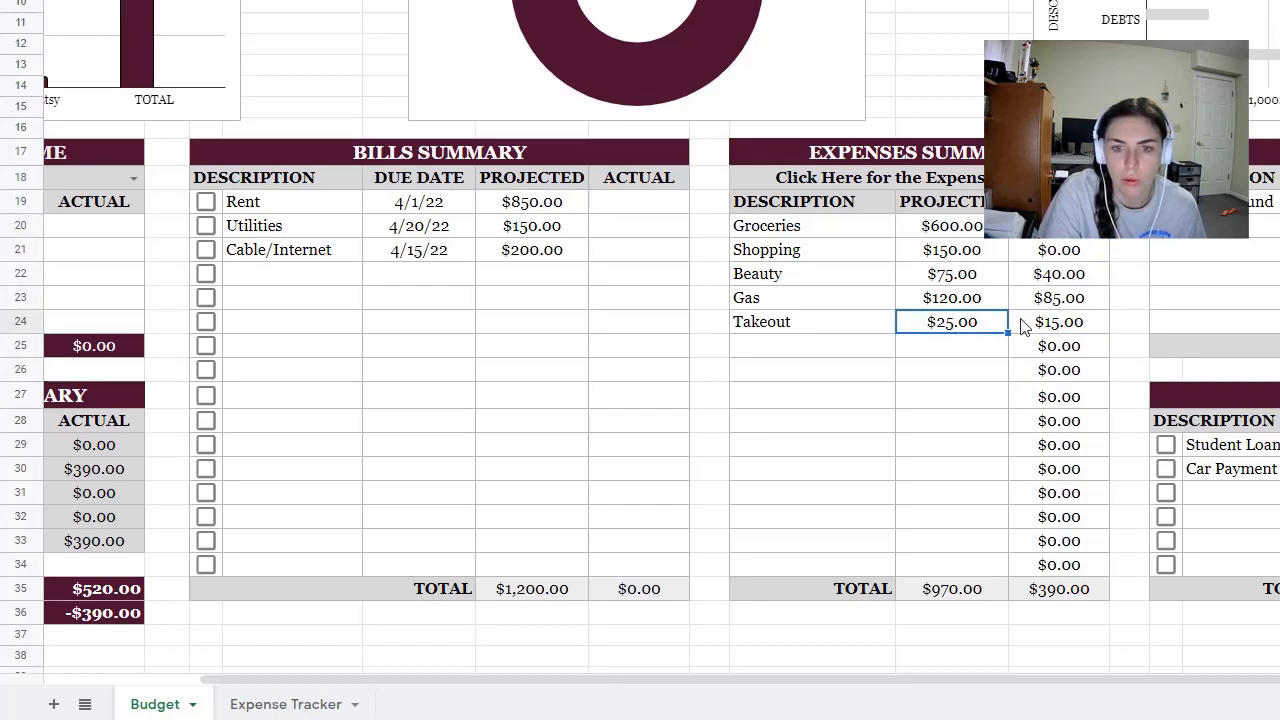
click(1020, 323)
click(938, 330)
click(1047, 326)
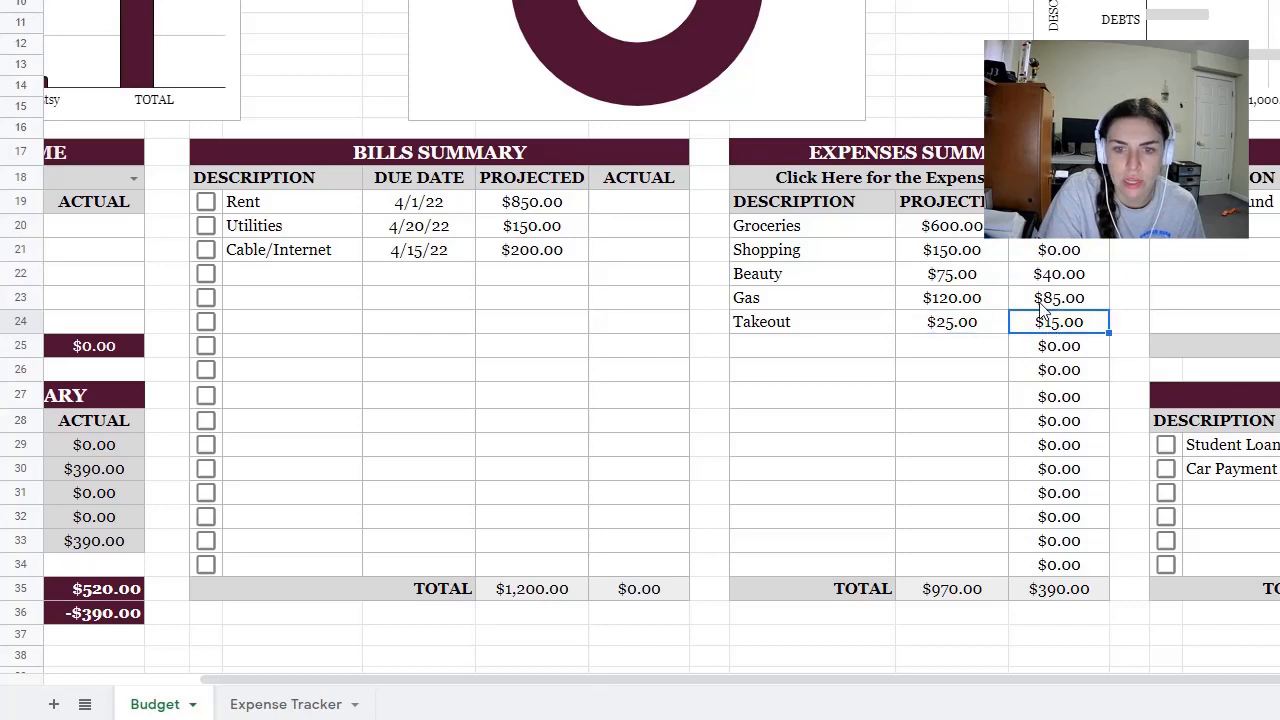
click(976, 232)
click(1068, 363)
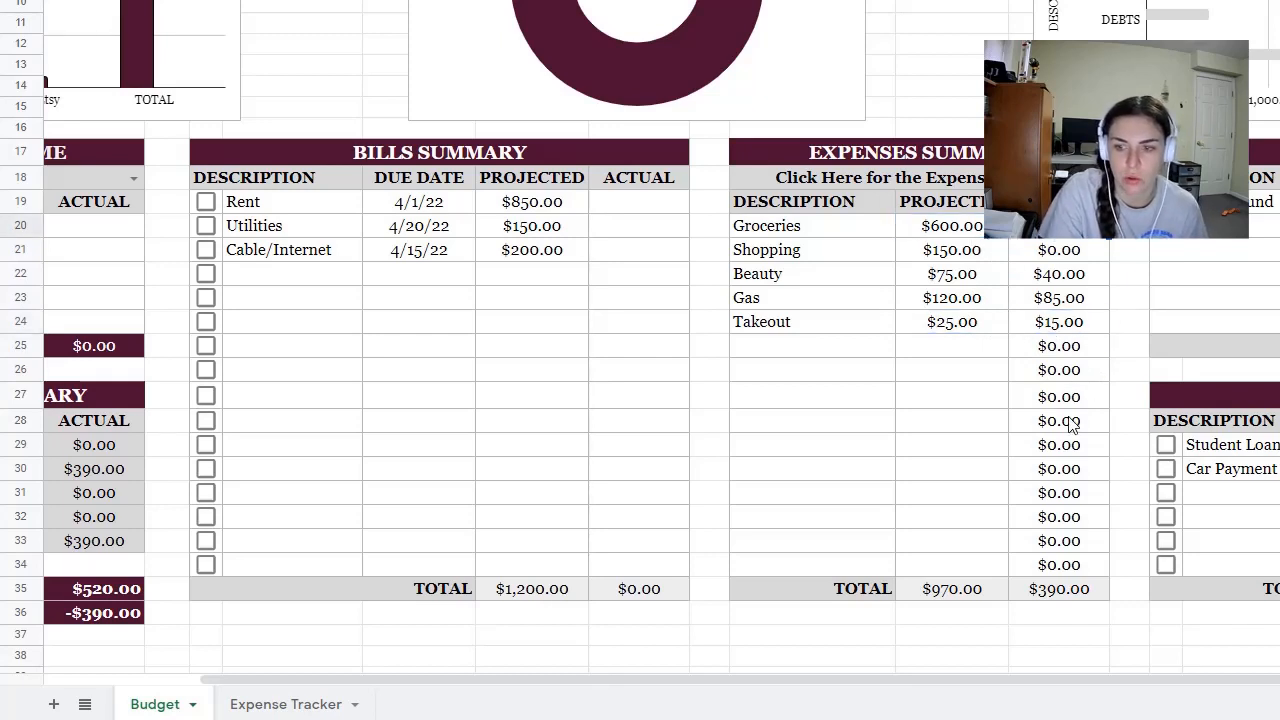
click(965, 230)
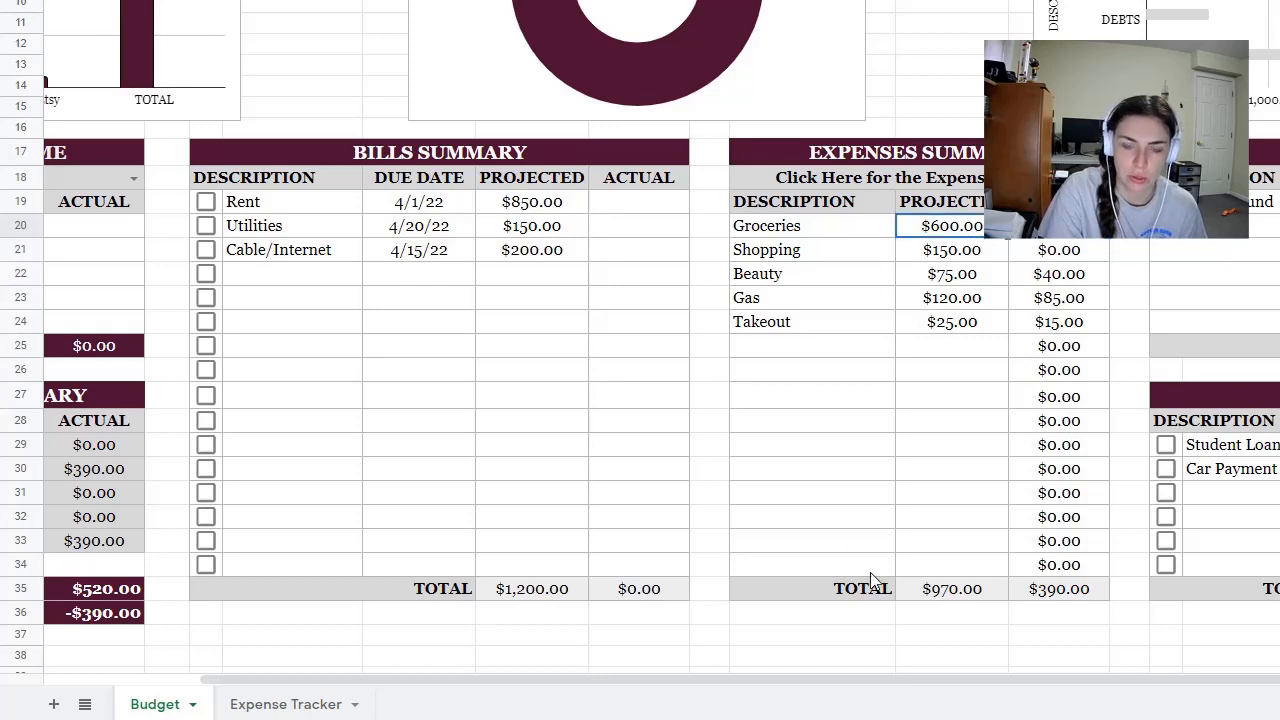
click(1014, 326)
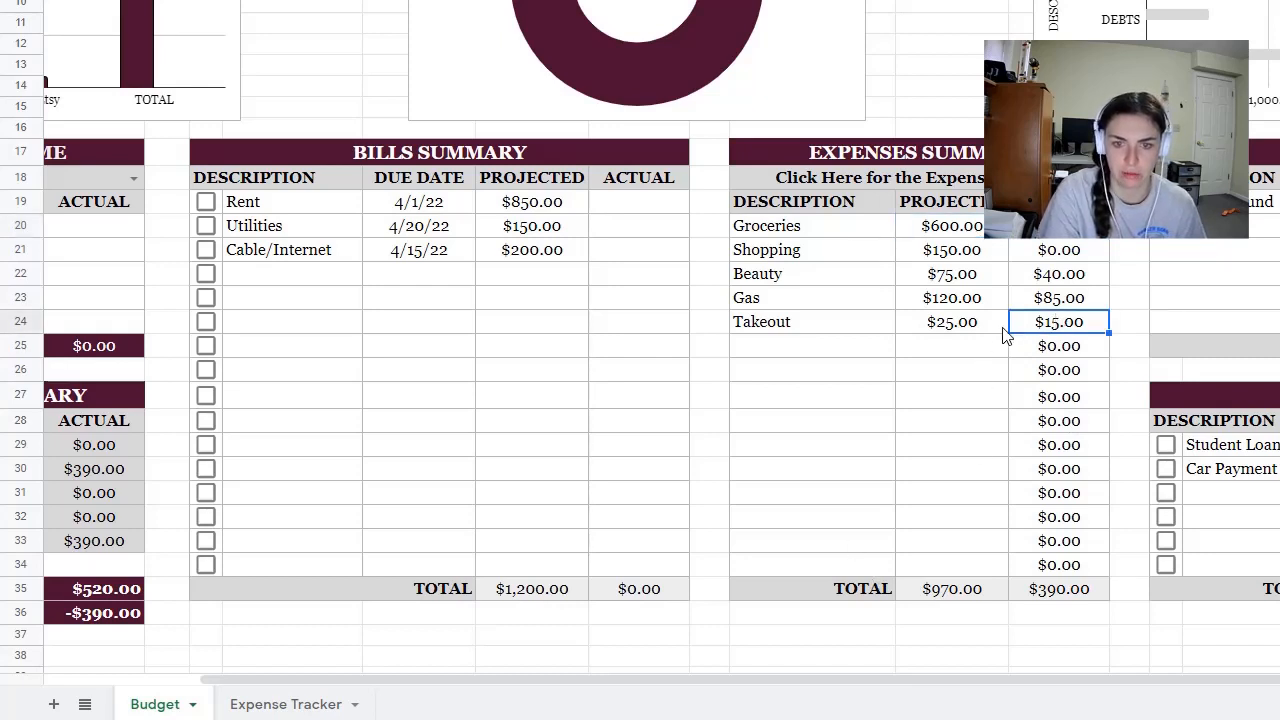
click(950, 324)
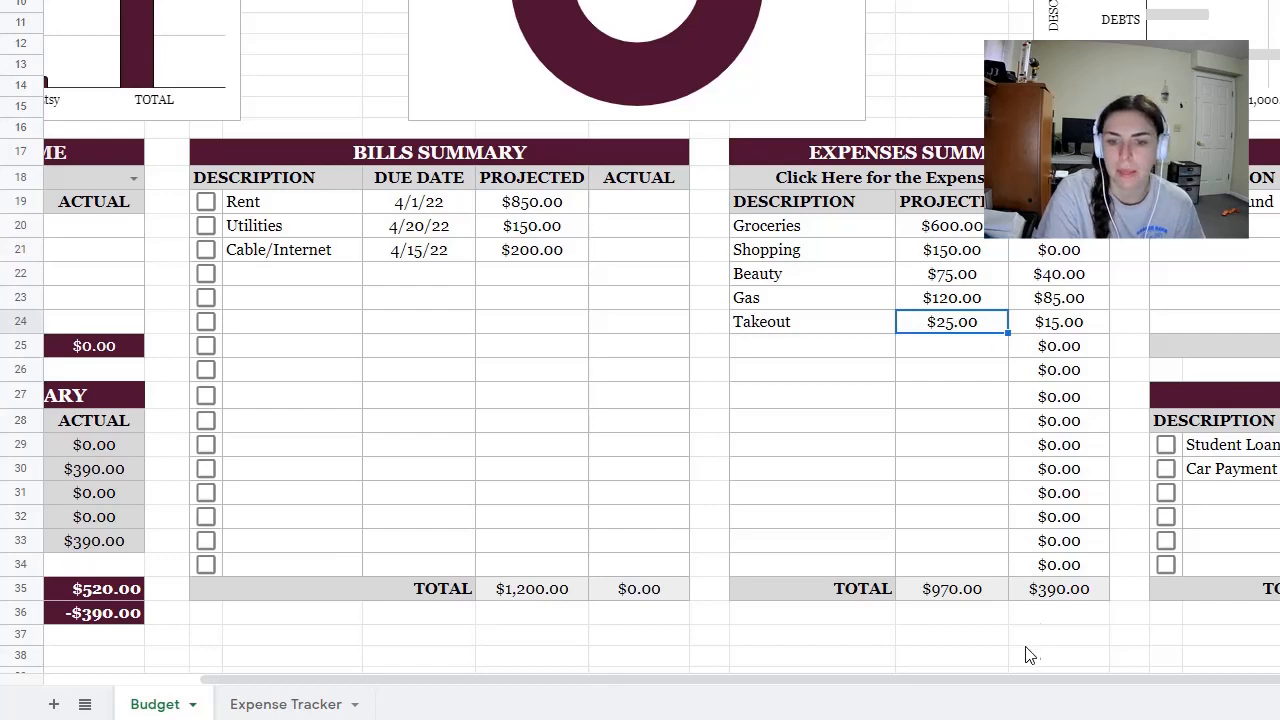
drag(831, 680, 549, 650)
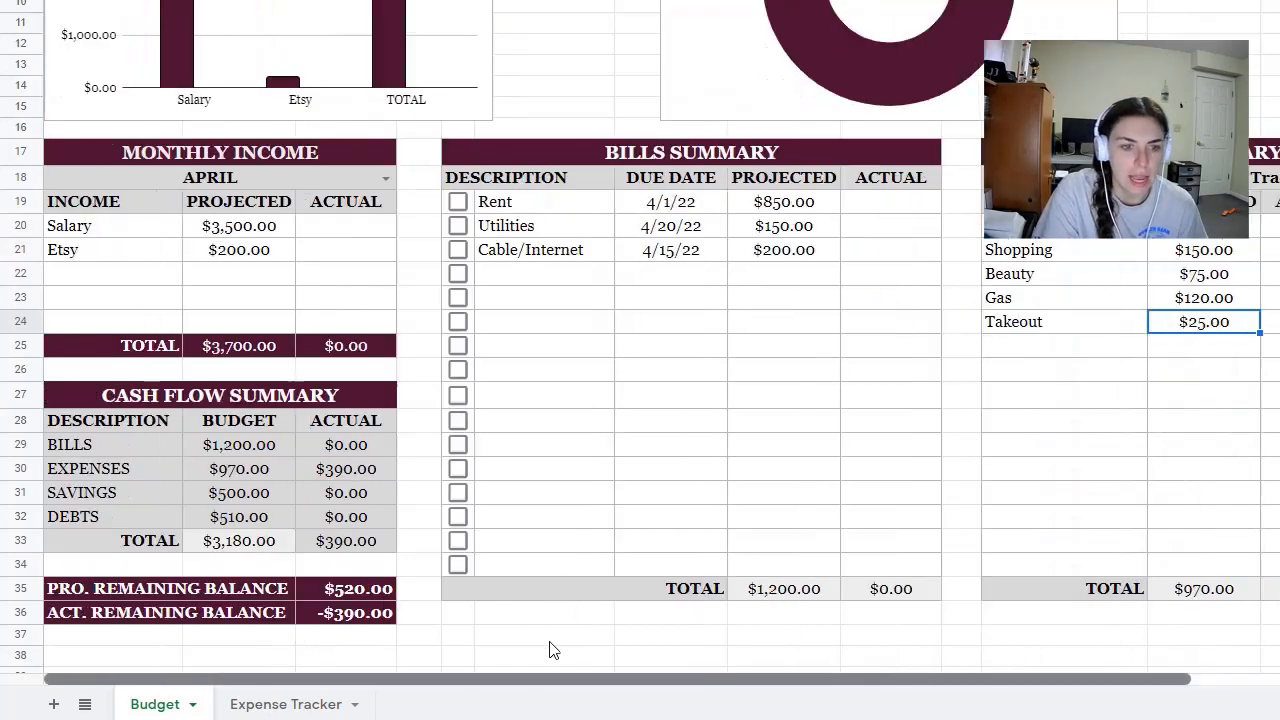
scroll(843, 660, right, 5)
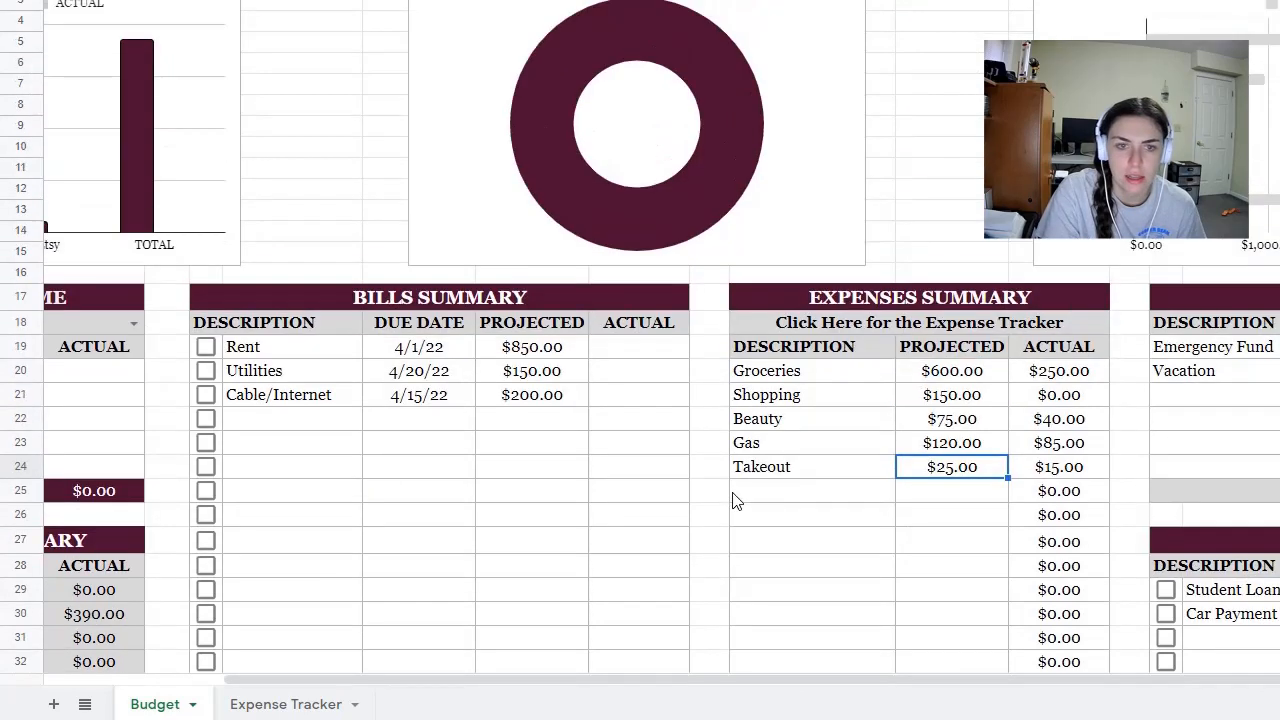
Enter actual amounts of 3,450 for Salary and 250 for Etsy in Monthly Income and check the Income Distribution chart.
scroll(731, 512, up, 3)
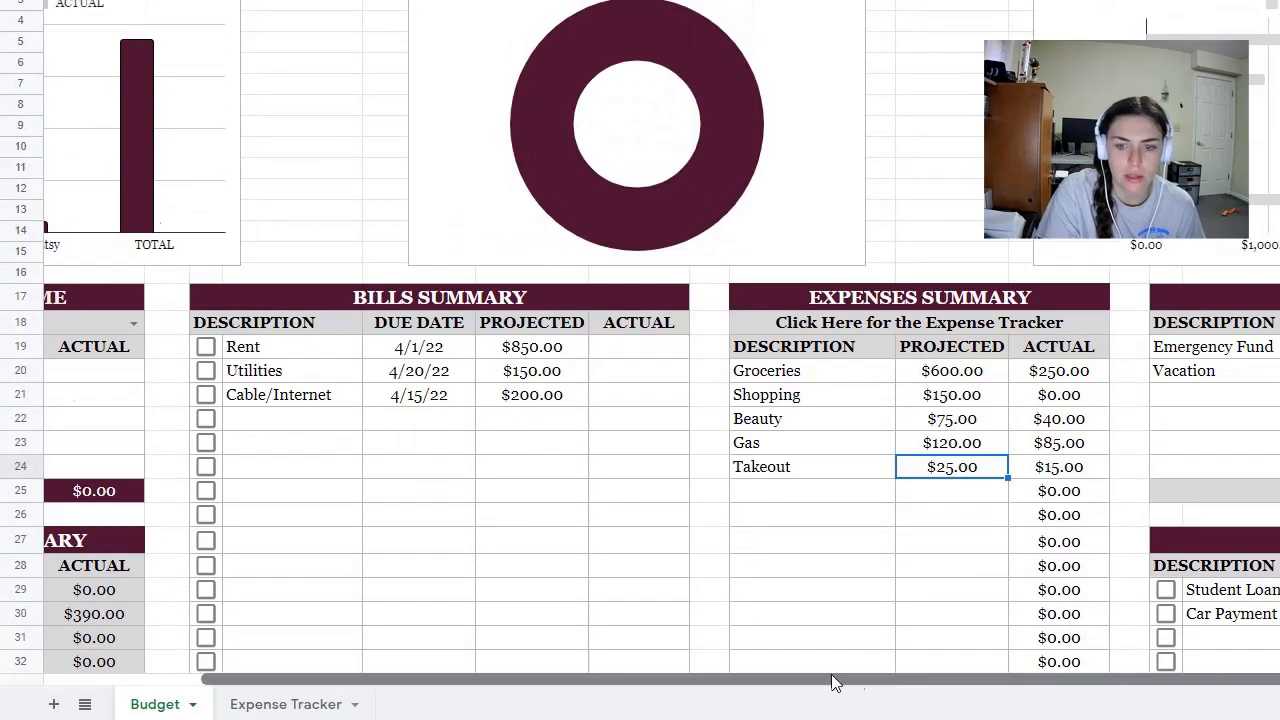
drag(832, 680, 492, 624)
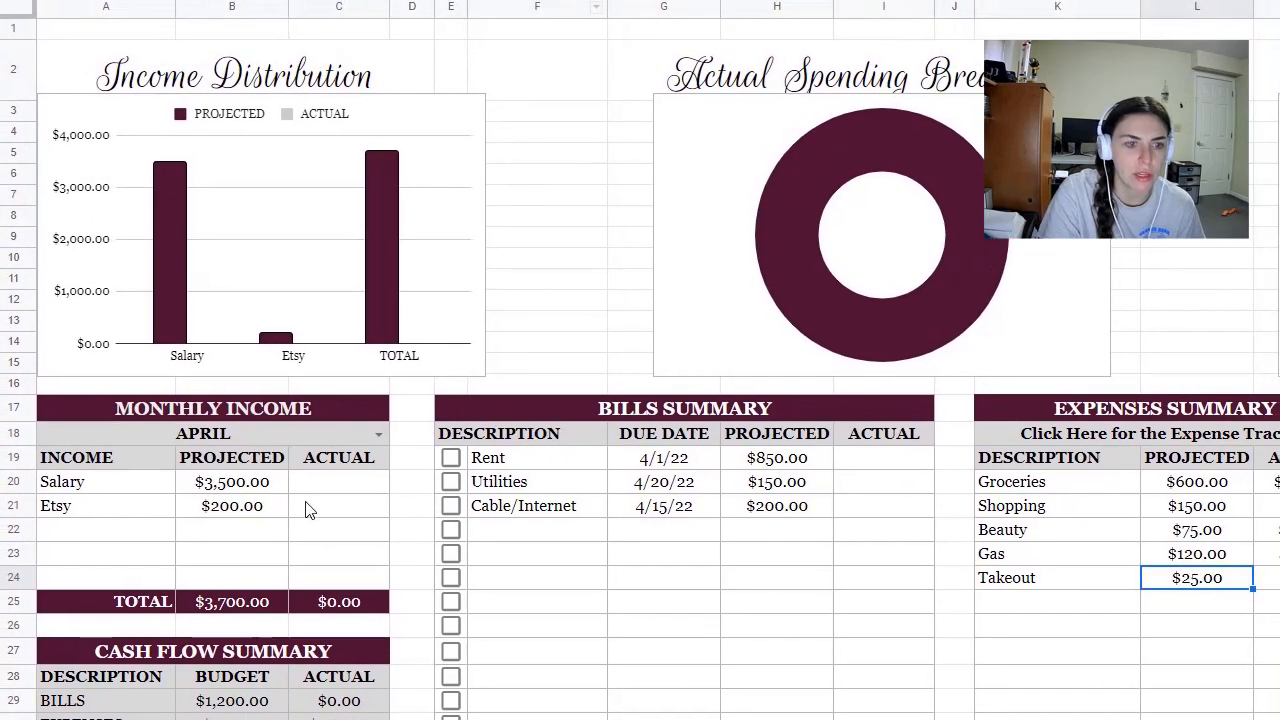
click(330, 482)
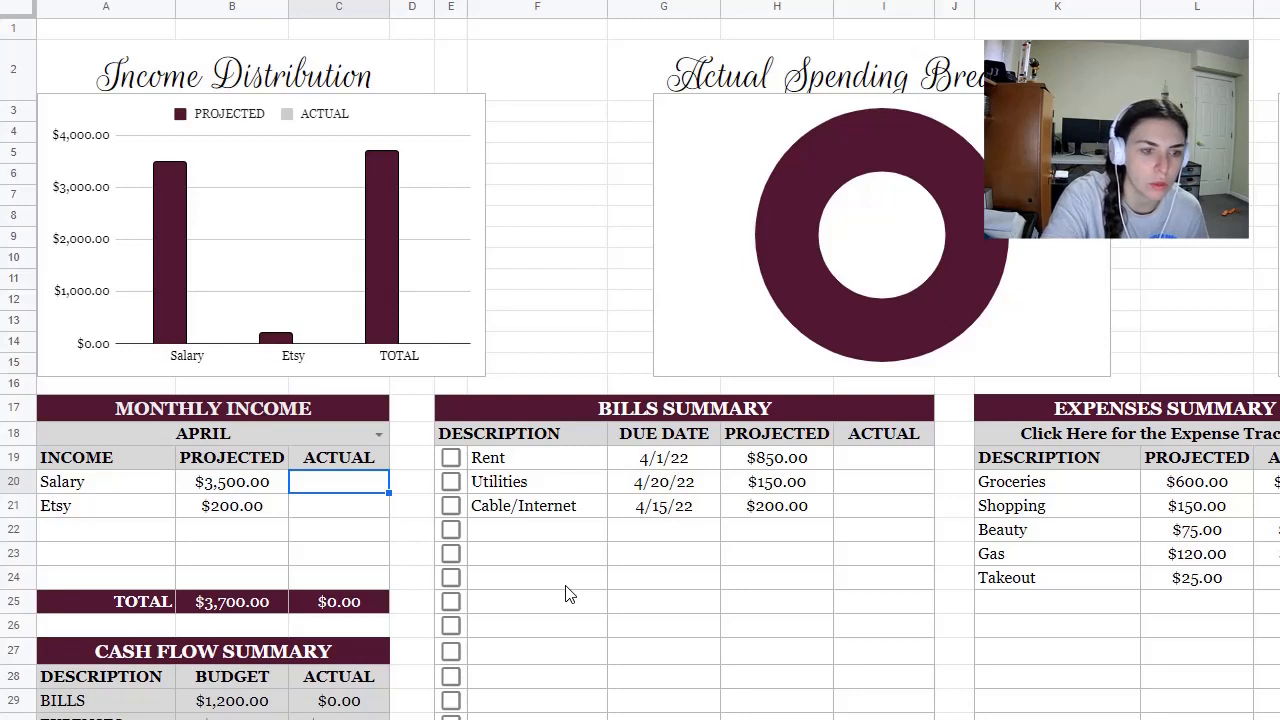
text(3,45)
text(0)
key(Return)
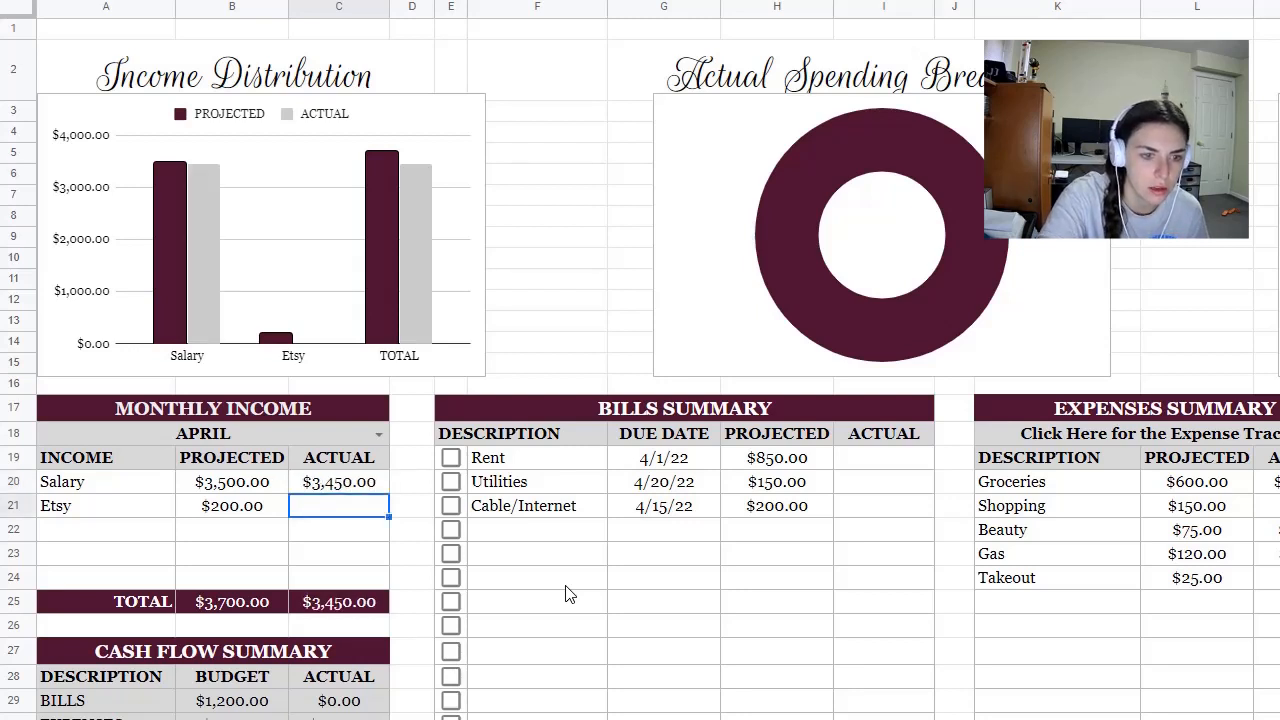
text(250)
key(Return)
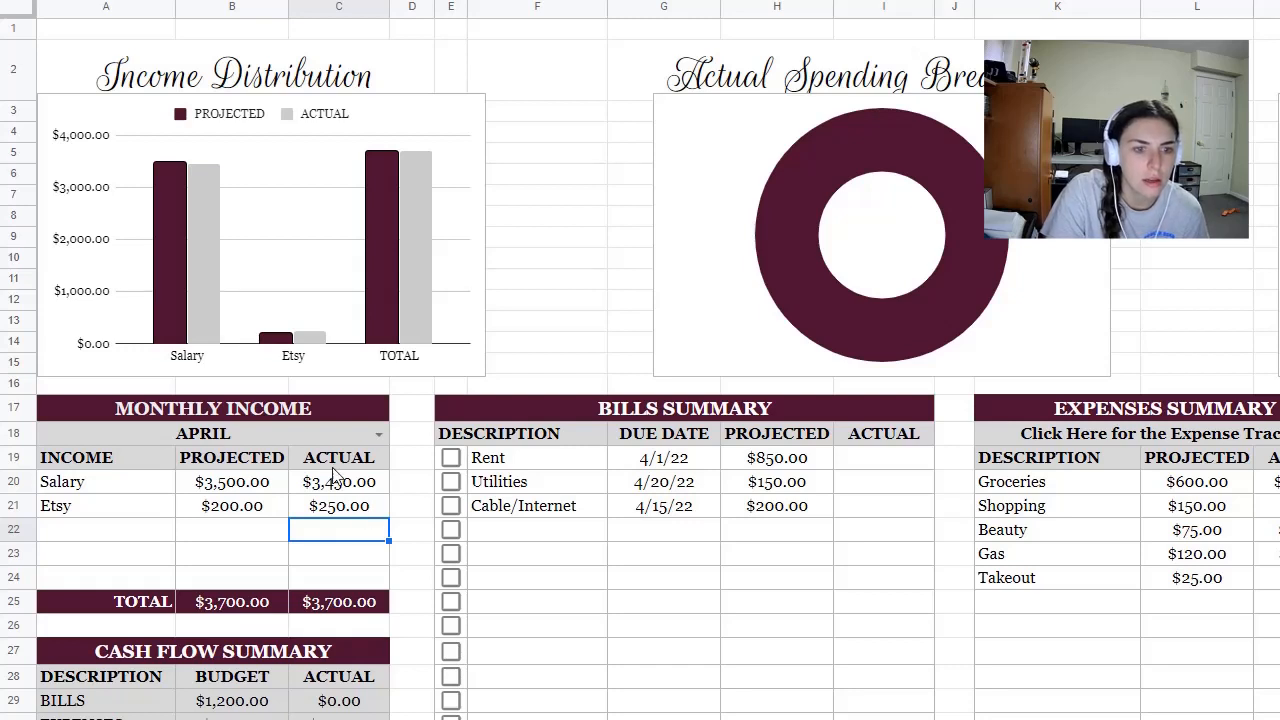
click(166, 213)
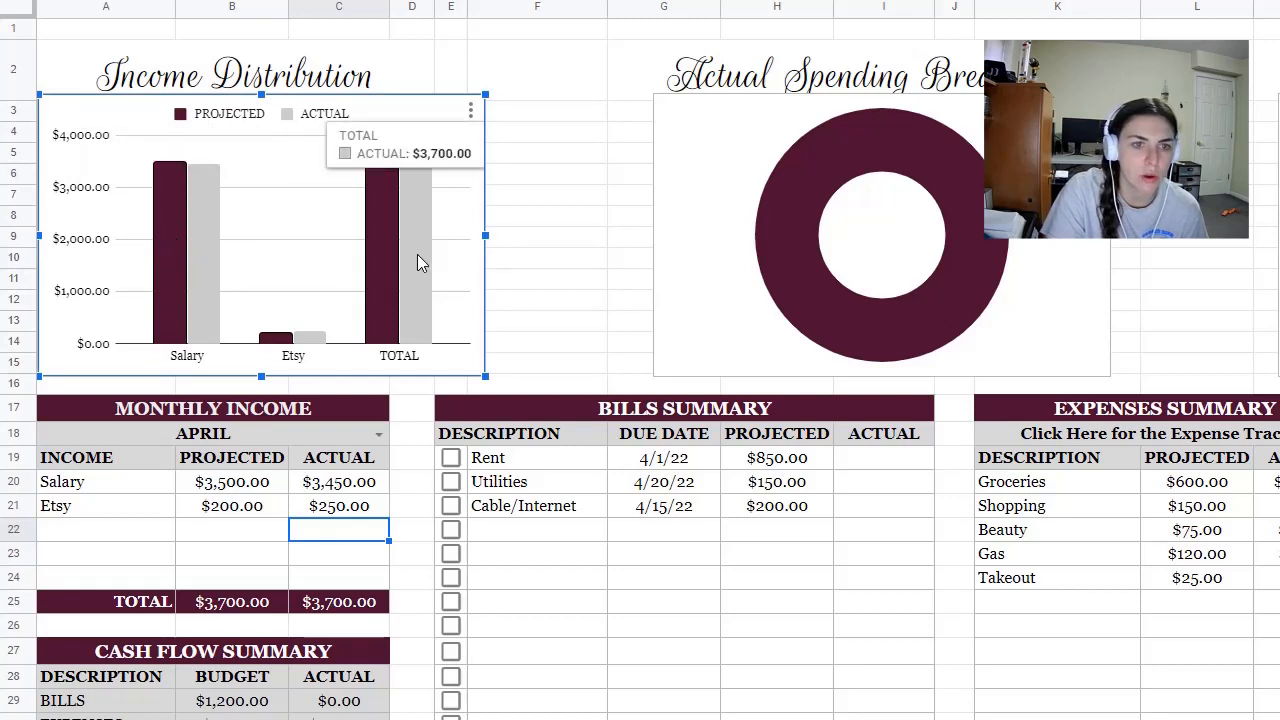
click(548, 216)
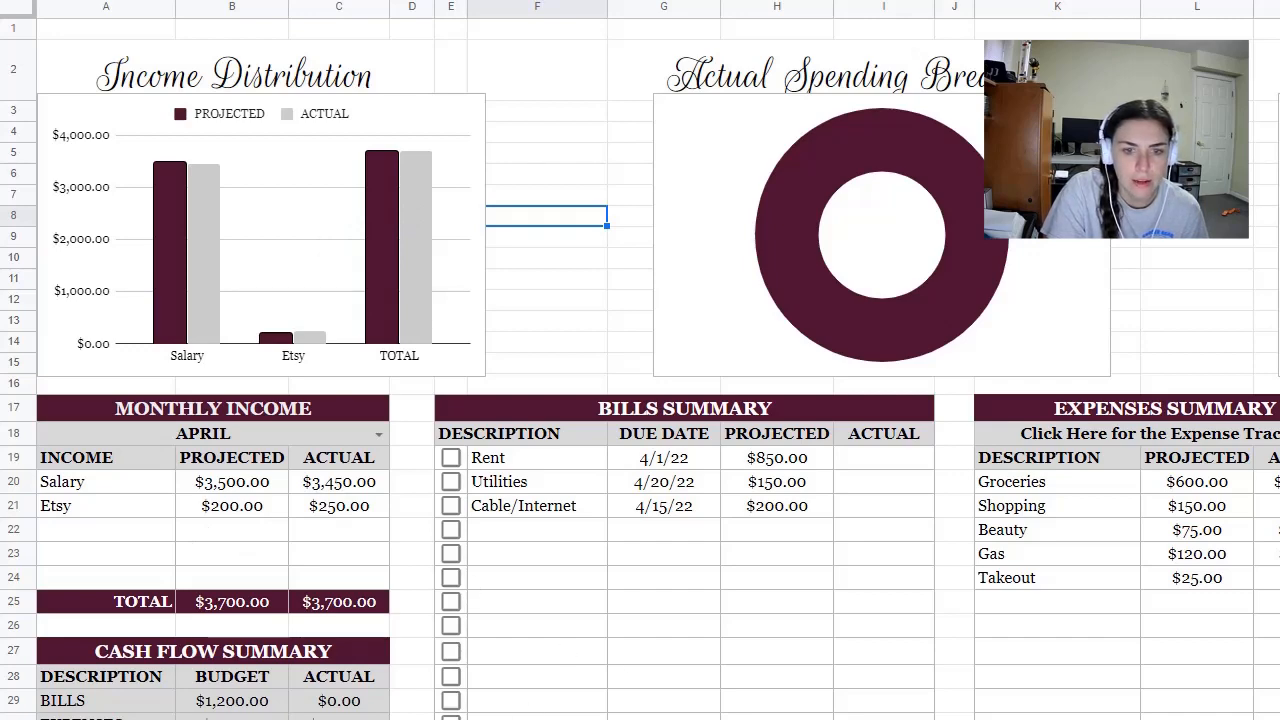
Enter actual amounts of 850 for Rent, 150 for Utilities and 200 for Cable/Internet in the Bills Summary.
scroll(640, 360, right, 5)
click(630, 467)
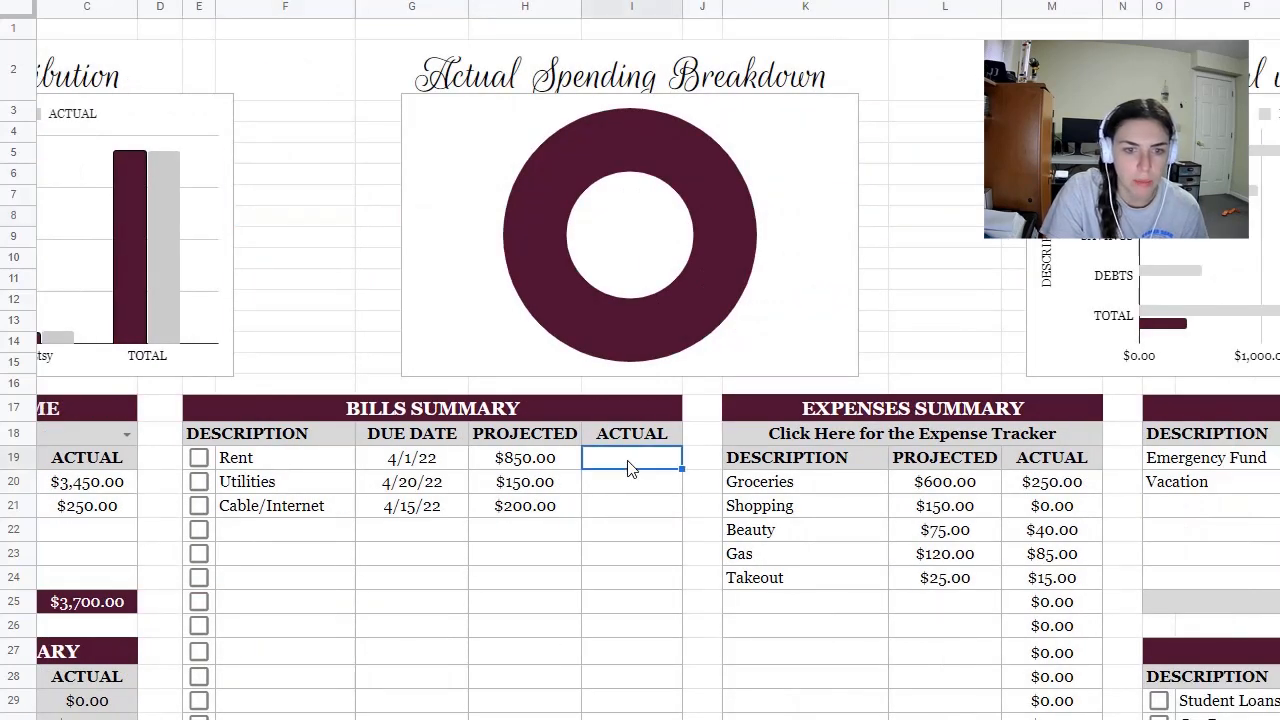
text(850)
key(Return)
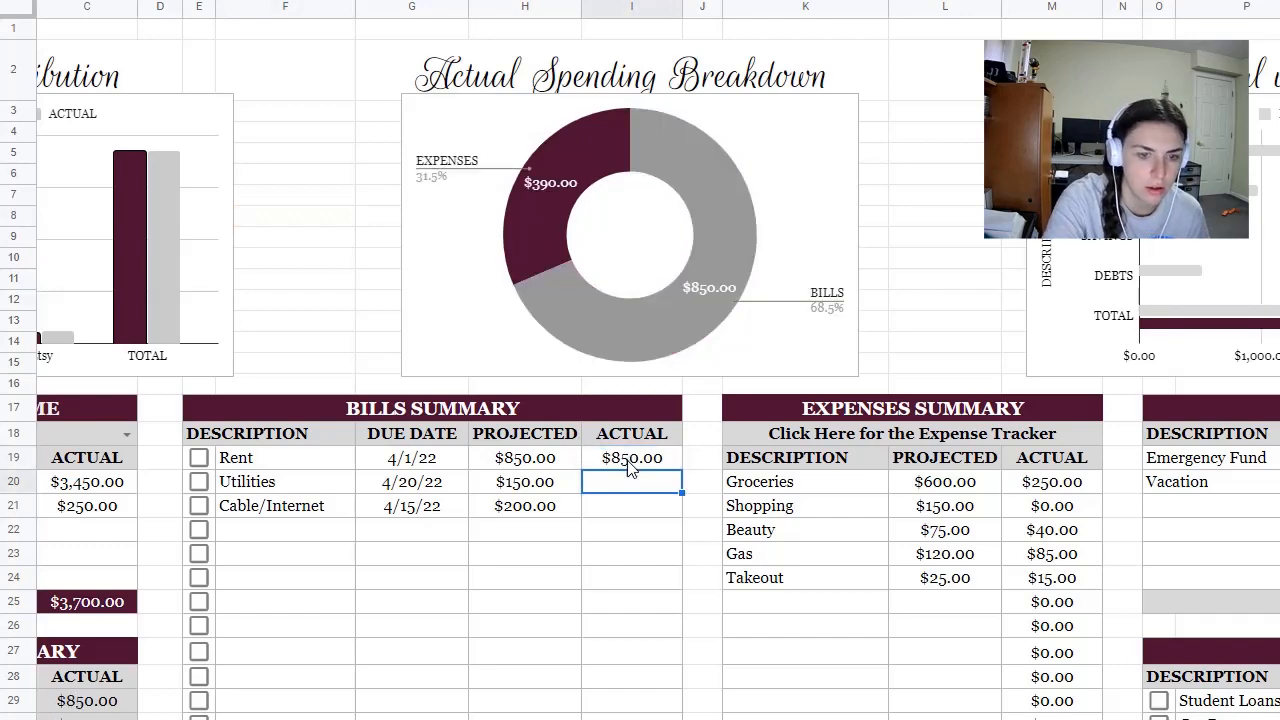
text(150)
key(Return)
text(200)
key(Return)
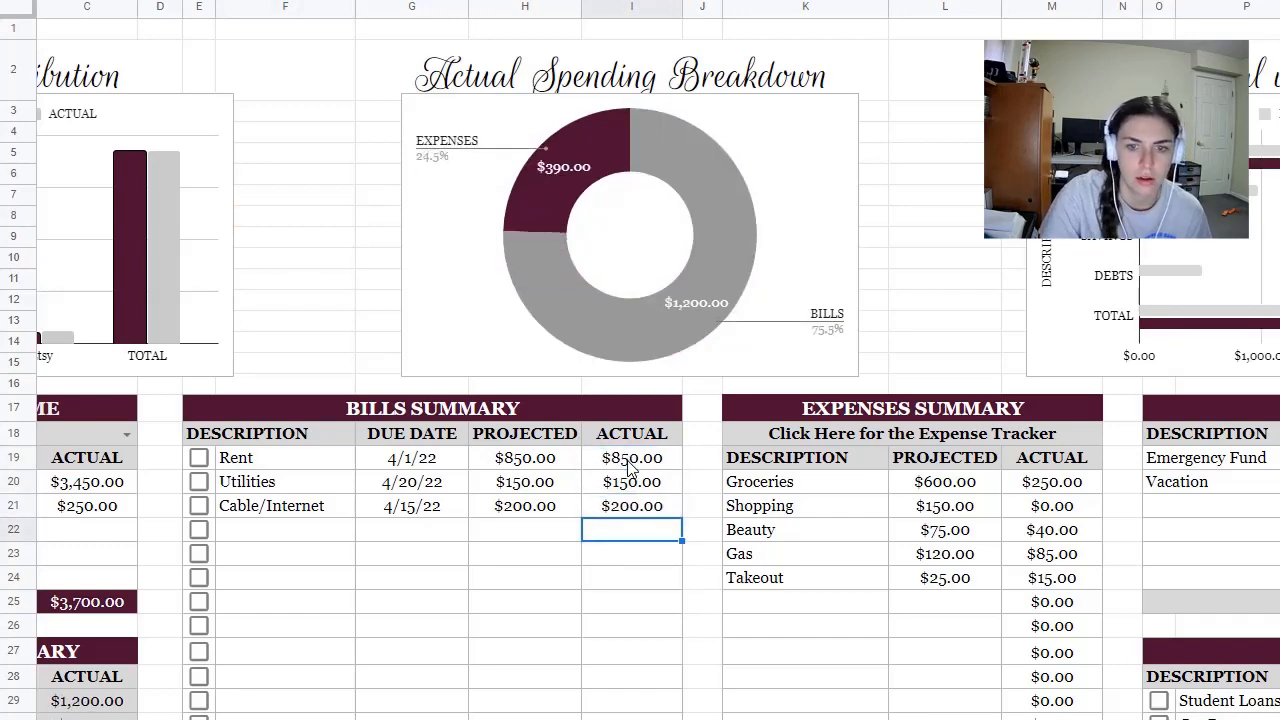
Enter actual amounts of 350 for Emergency Fund and 250 for Vacation in the Savings Summary.
scroll(658, 380, right, 6)
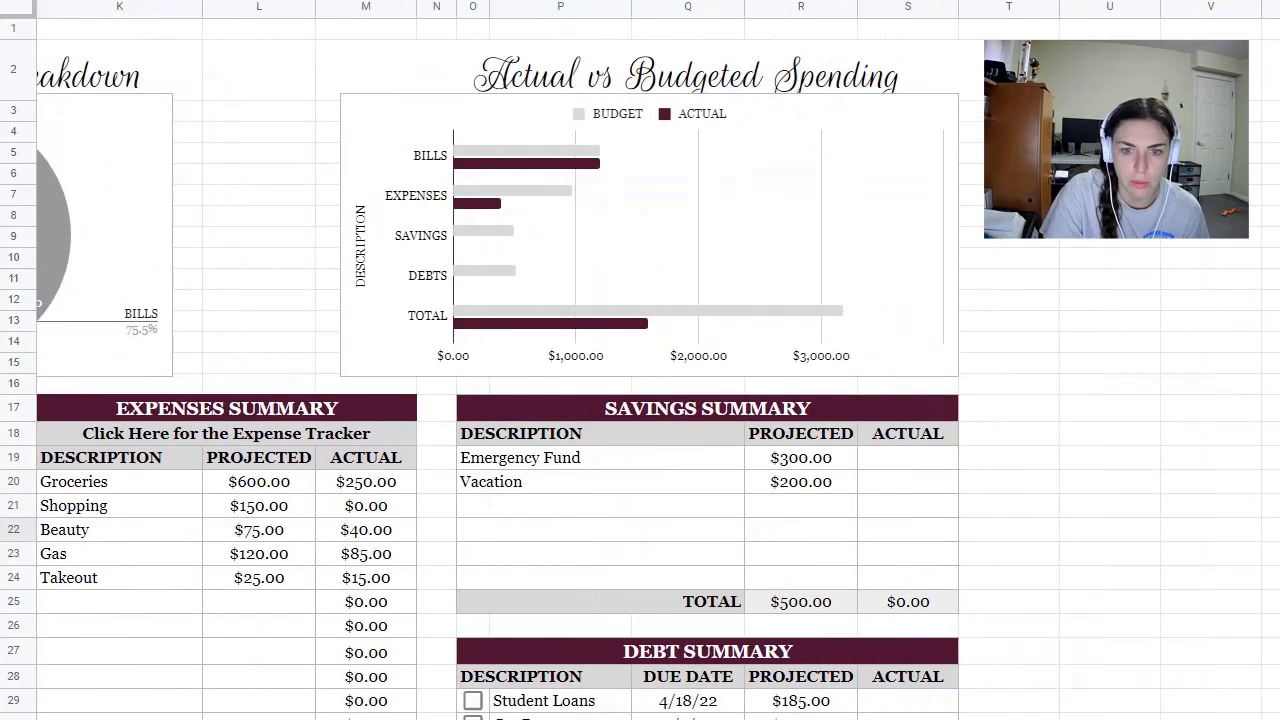
click(880, 463)
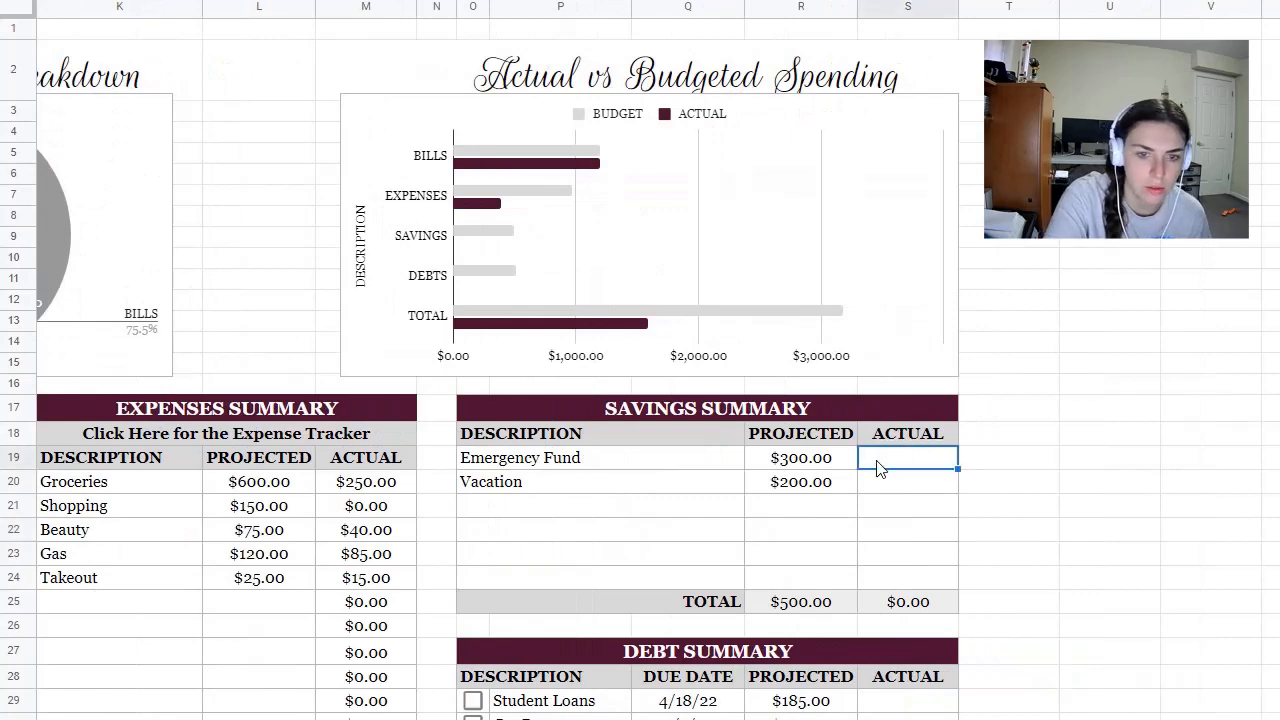
text(350)
key(Return)
text(250)
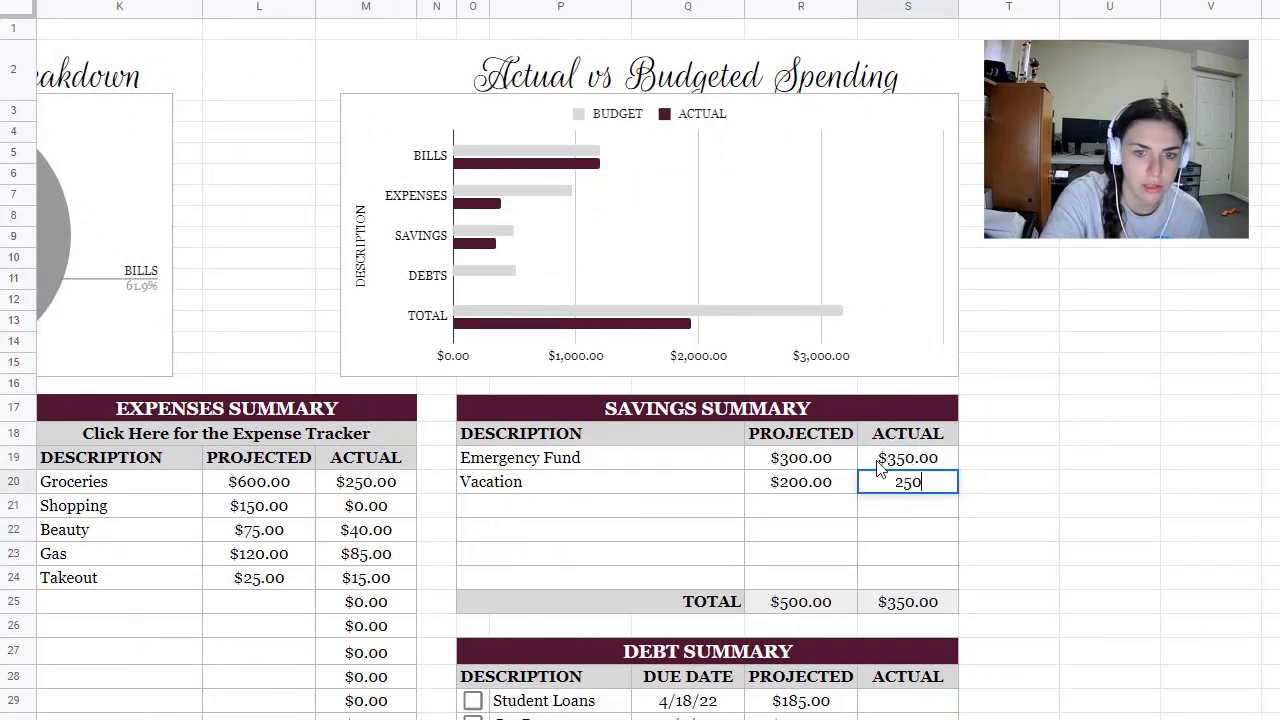
key(Return)
Enter actual amounts of 200 for Student Loans and 325 for Car Payment in the Debt Summary.
scroll(866, 460, down, 3)
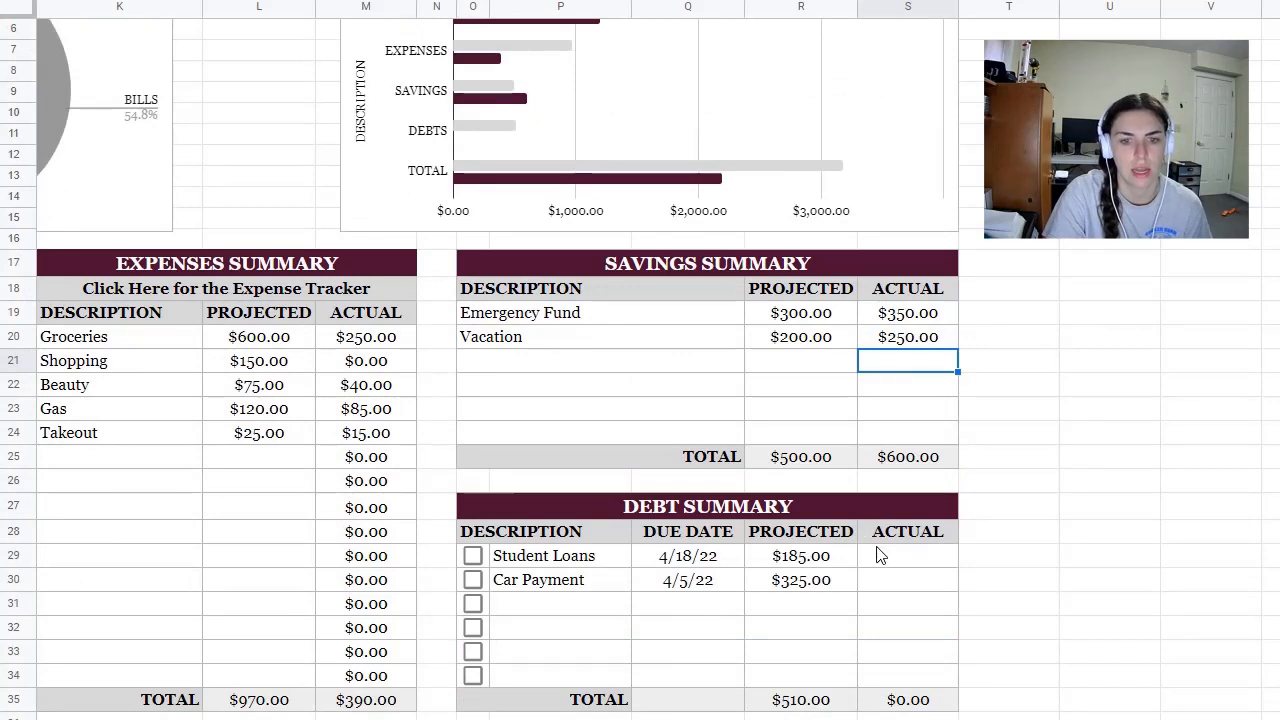
click(886, 548)
text(200)
key(Return)
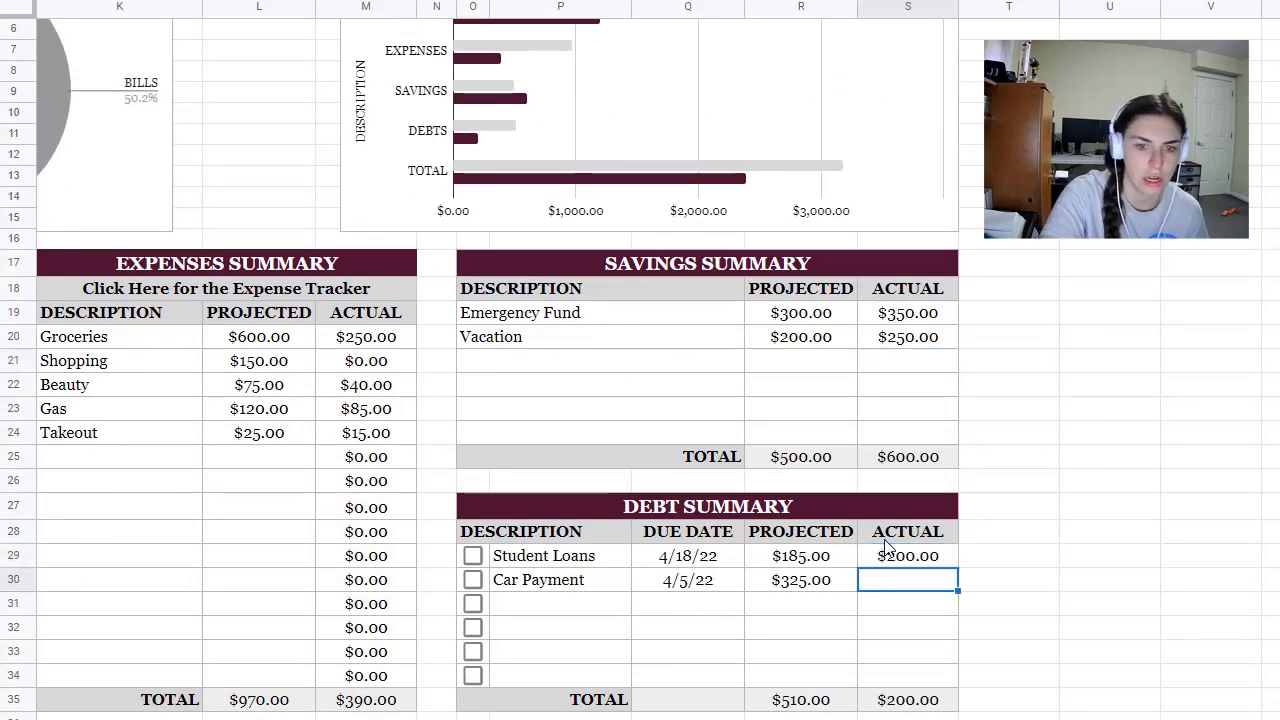
text(325)
key(Return)
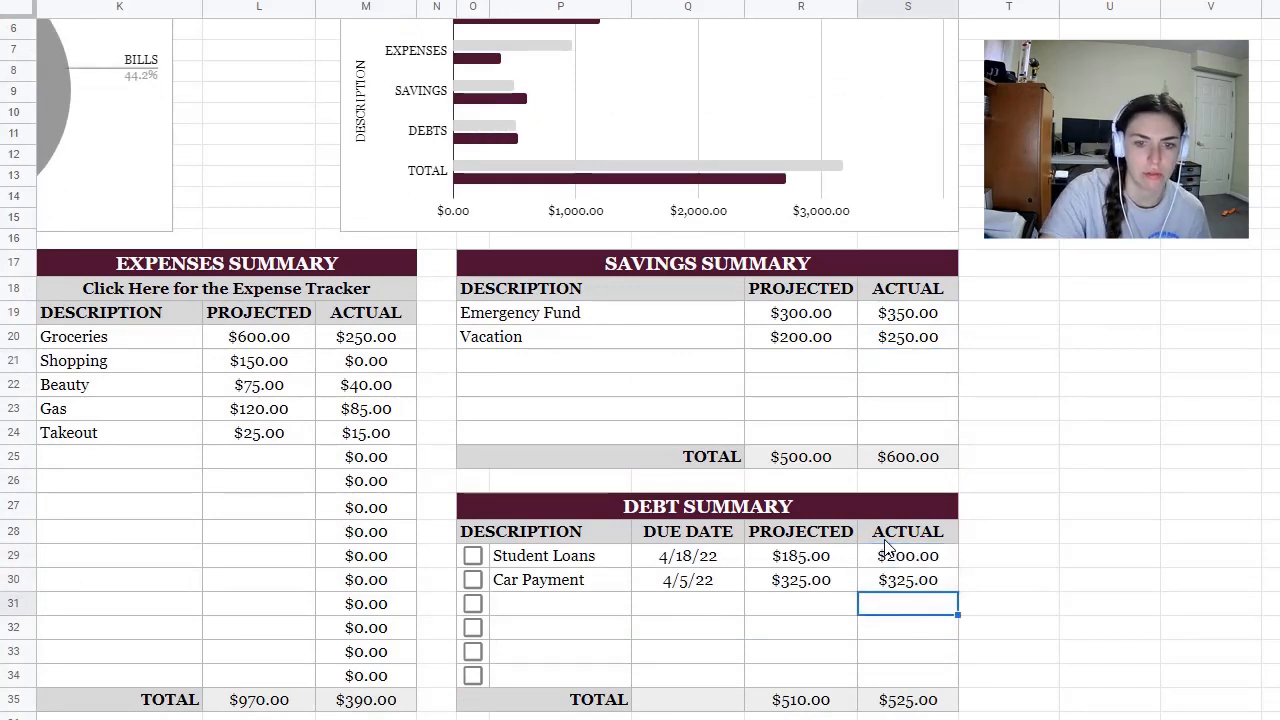
Review the Actual Spending Breakdown chart together with the projected and actual totals of bills and expenses.
scroll(640, 360, left, 10)
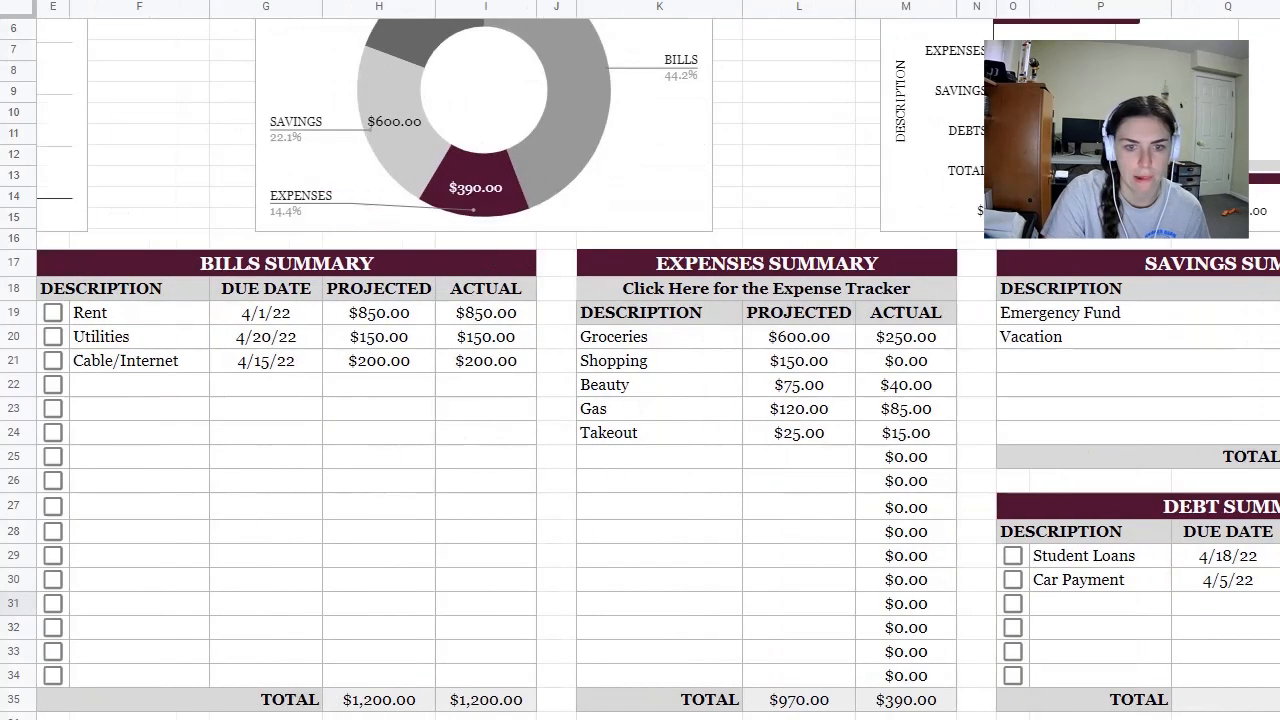
scroll(640, 360, right, 3)
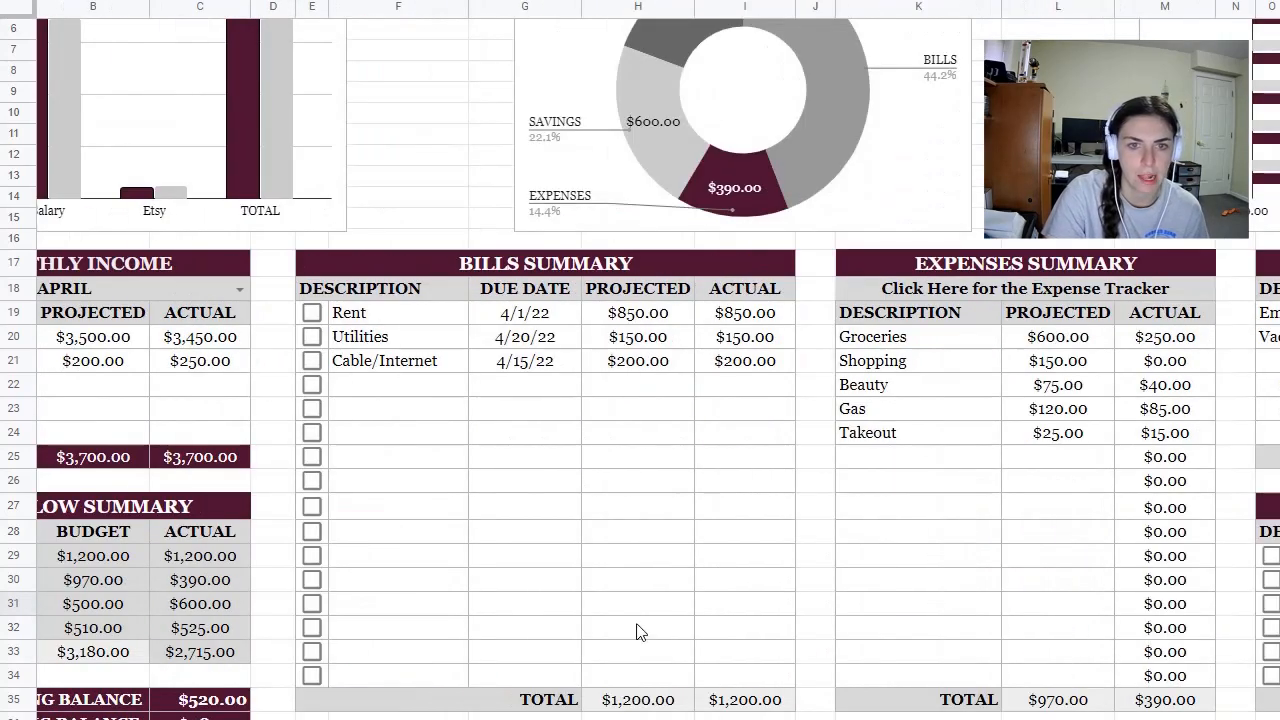
scroll(640, 632, up, 3)
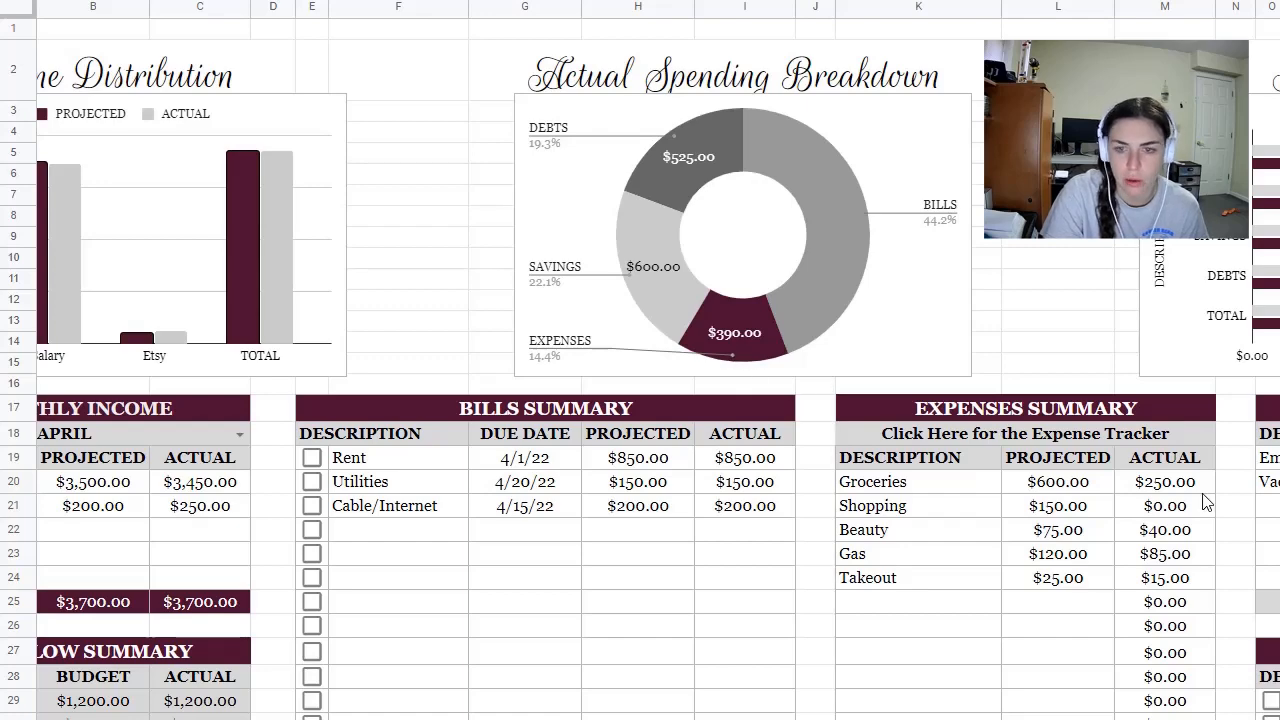
scroll(1207, 530, down, 3)
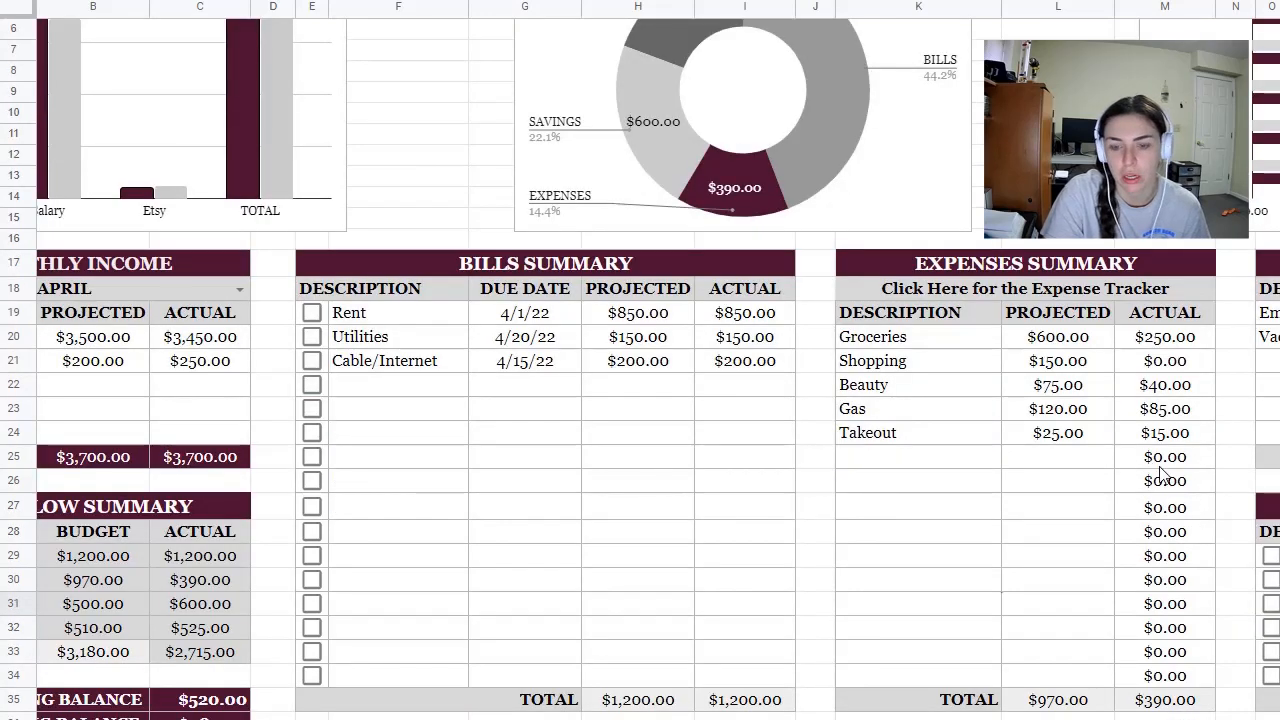
scroll(778, 604, up, 3)
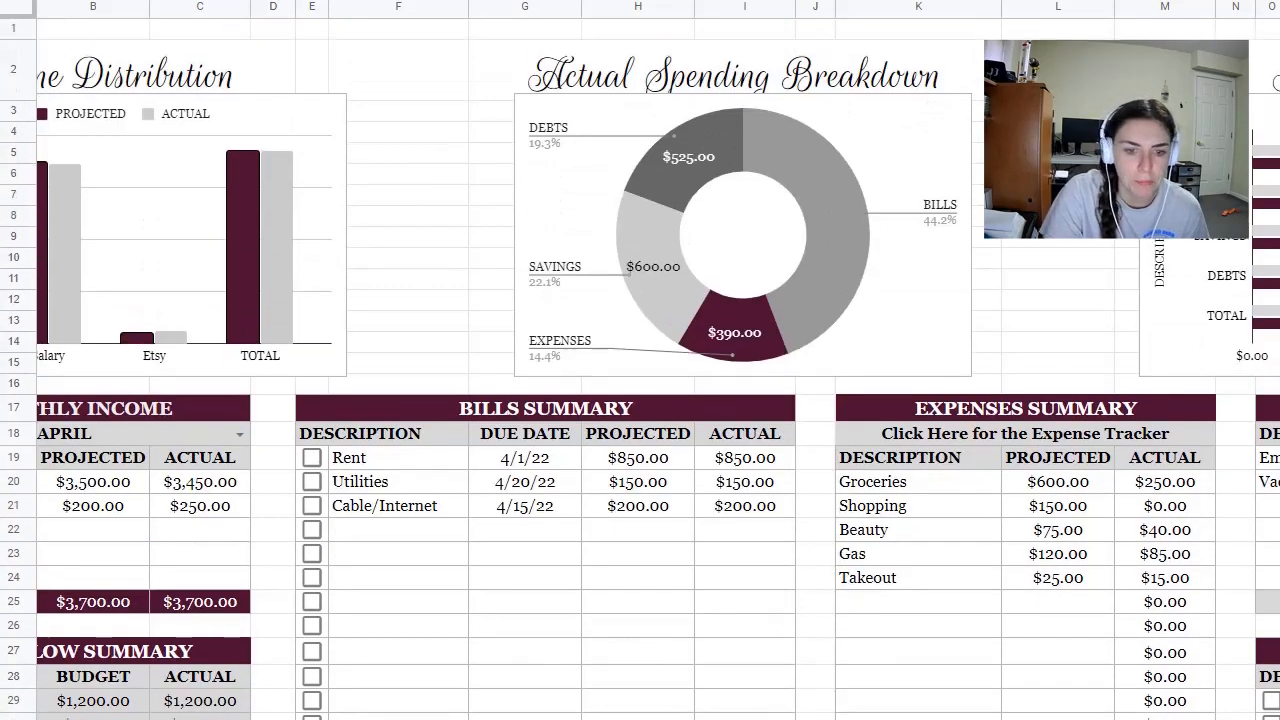
Compare each category's budget and actual bars in the Actual vs Budgeted Spending chart, and review the Cash Flow Summary.
scroll(640, 380, right, 5)
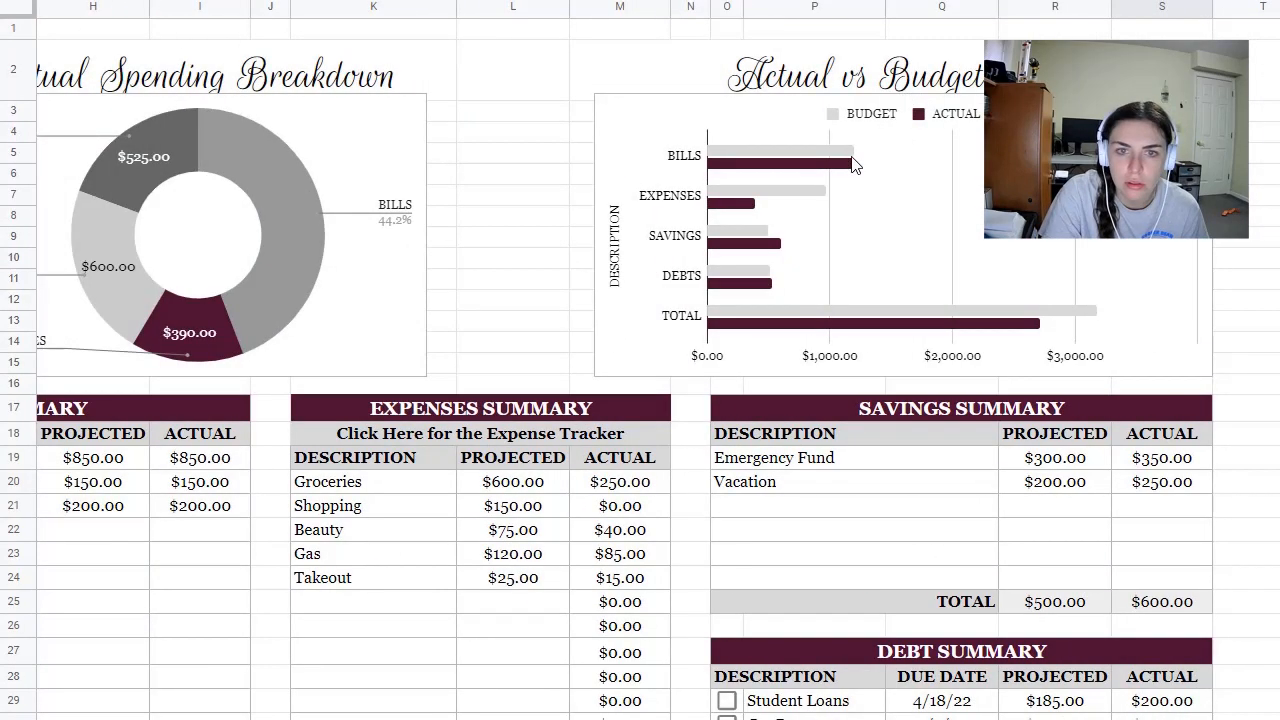
click(741, 160)
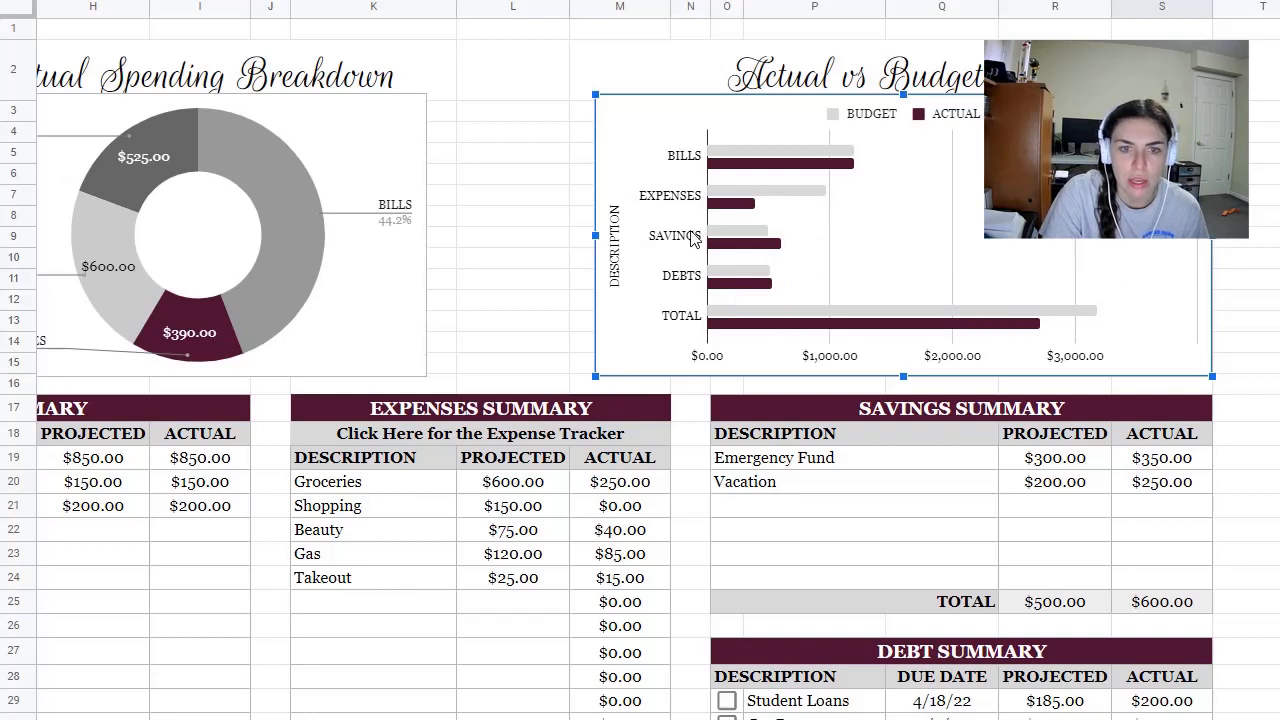
mouse_move(733, 243)
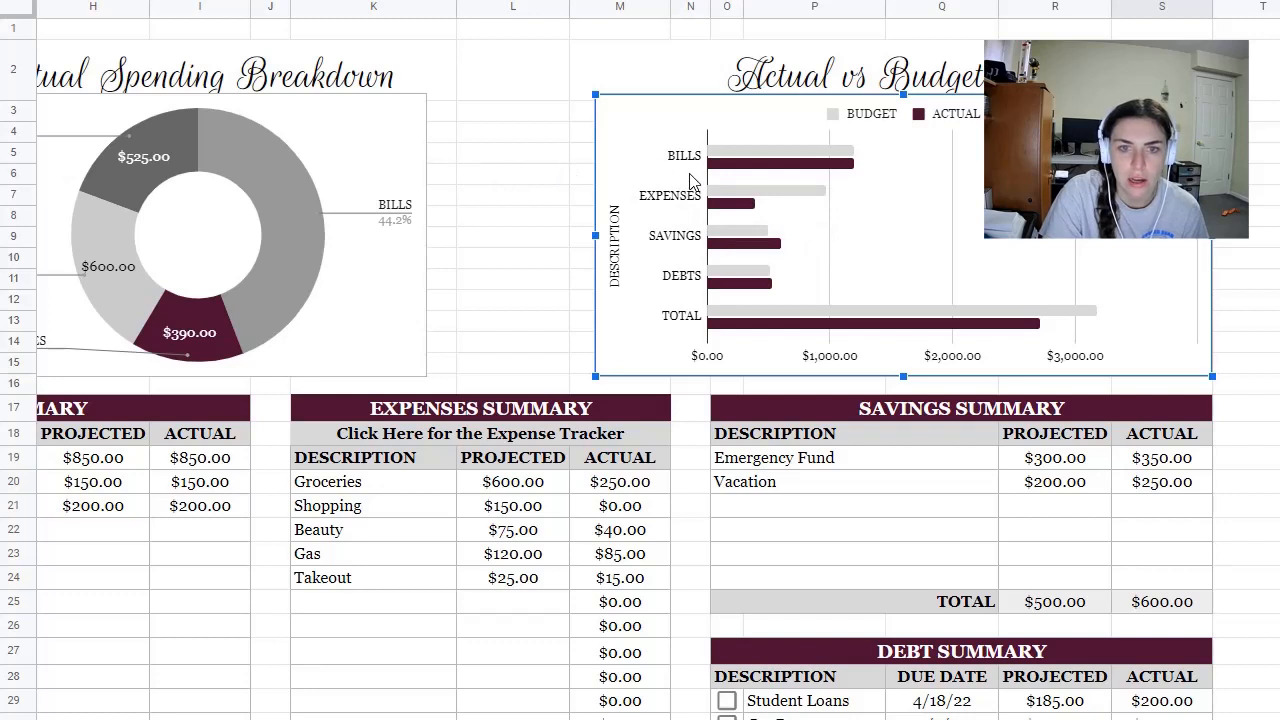
mouse_move(727, 153)
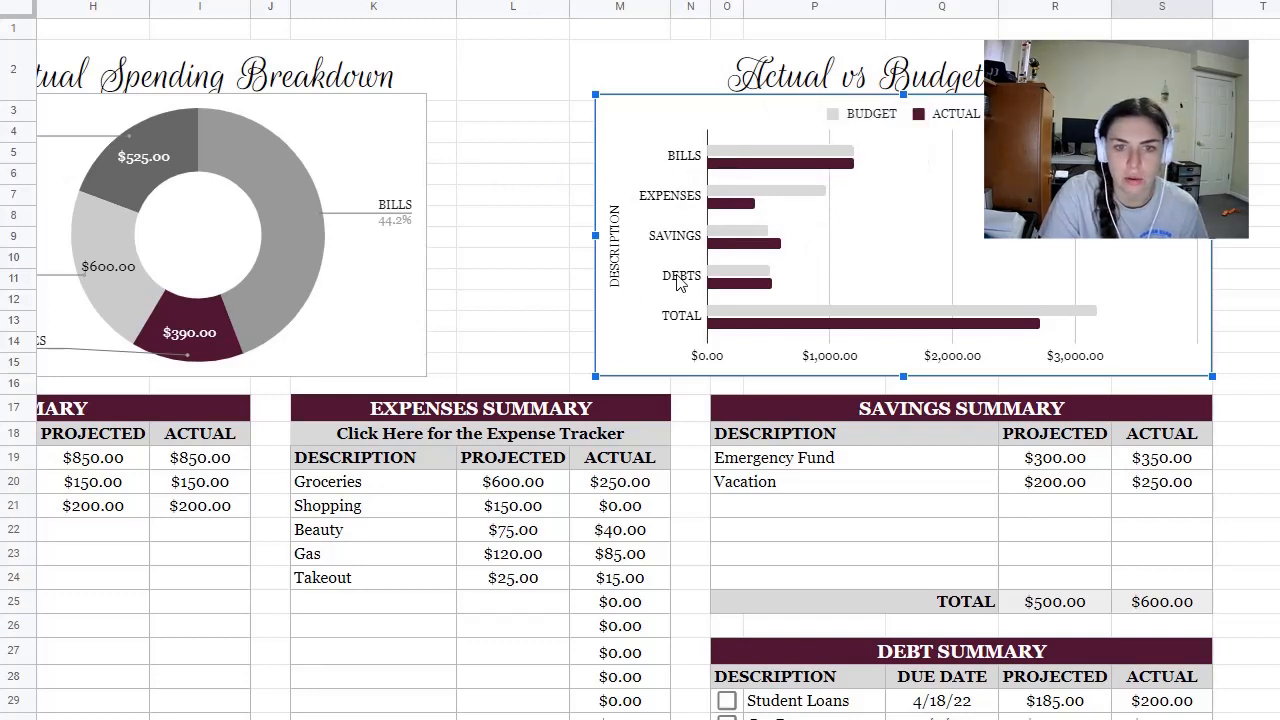
mouse_move(715, 272)
mouse_move(716, 296)
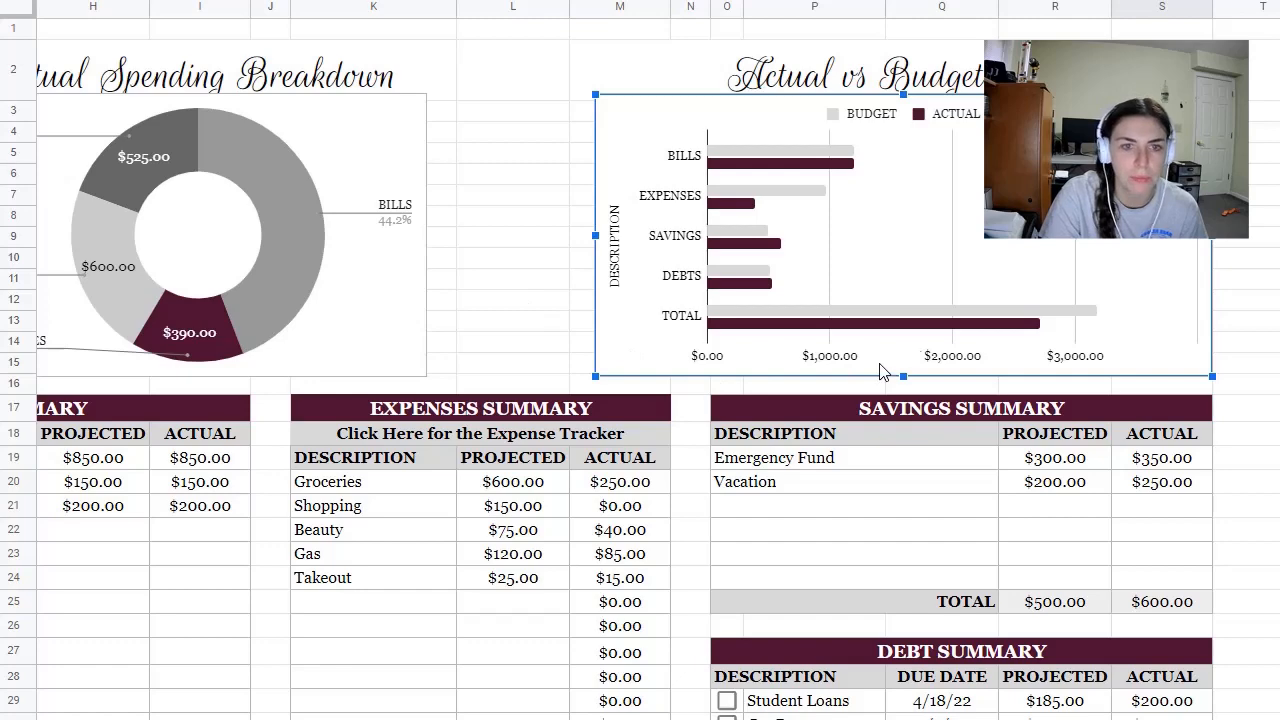
click(420, 443)
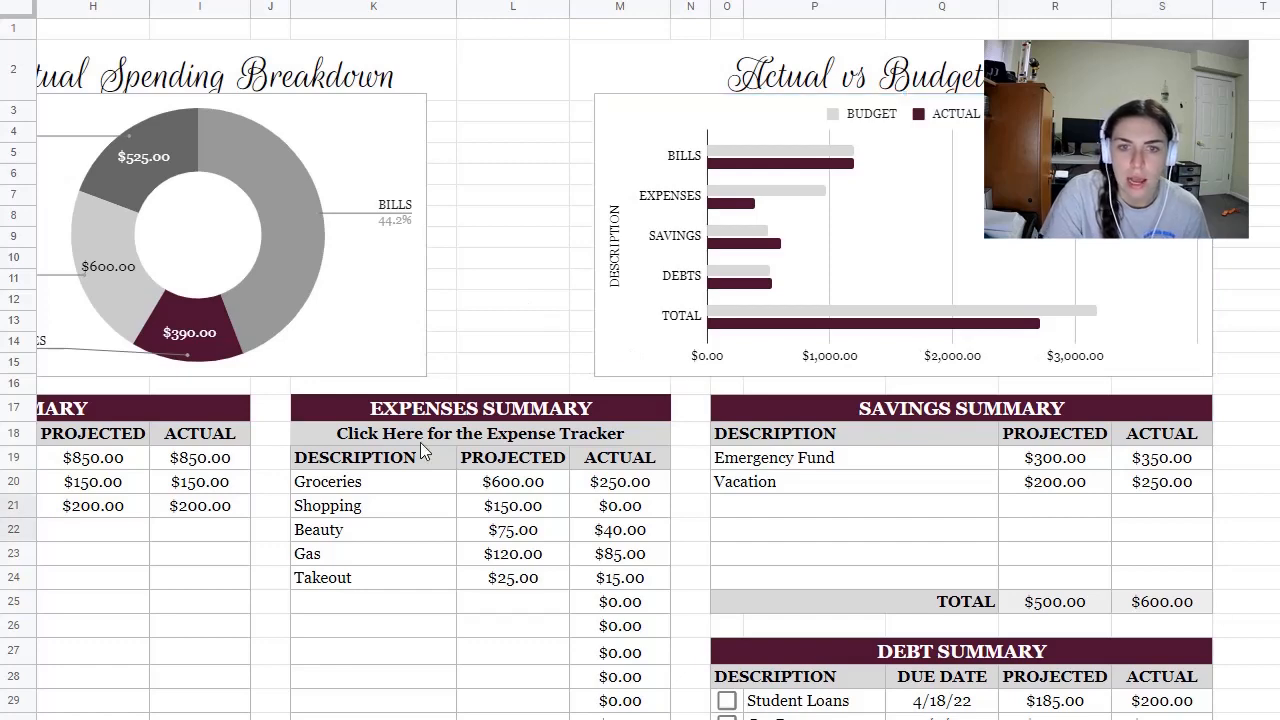
click(476, 140)
scroll(437, 400, left, 7)
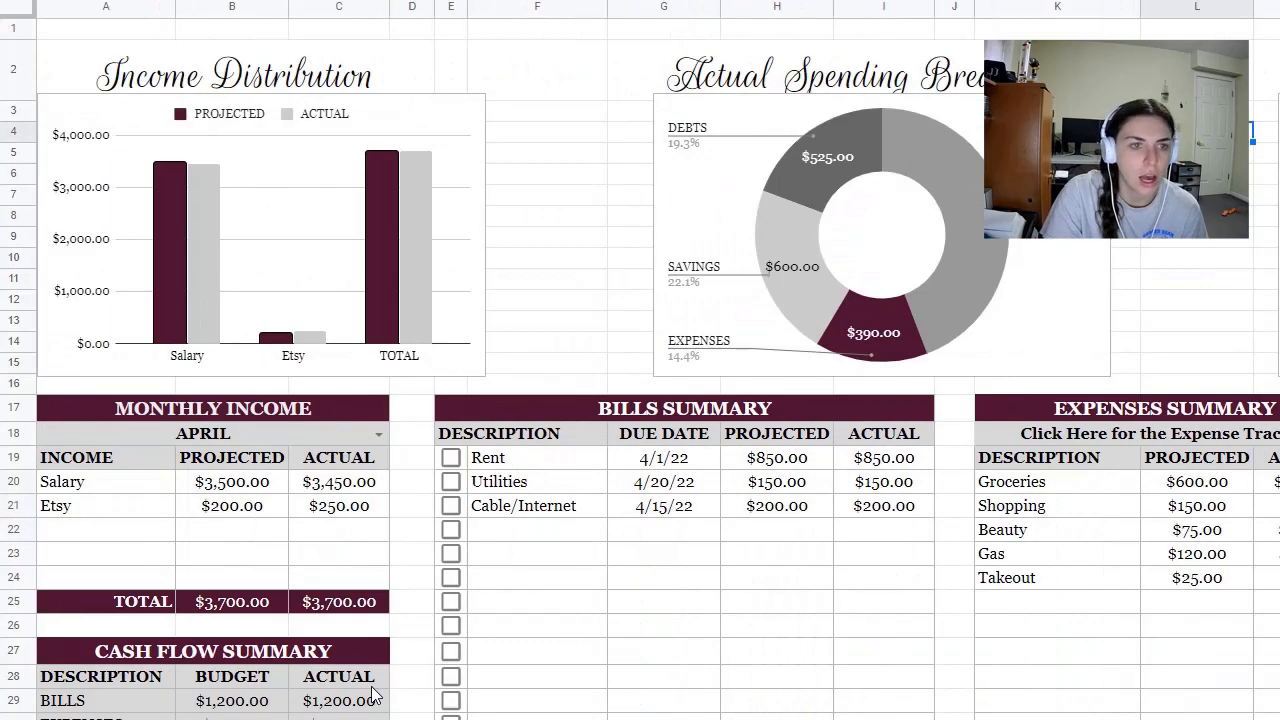
scroll(437, 400, down, 3)
scroll(435, 407, up, 3)
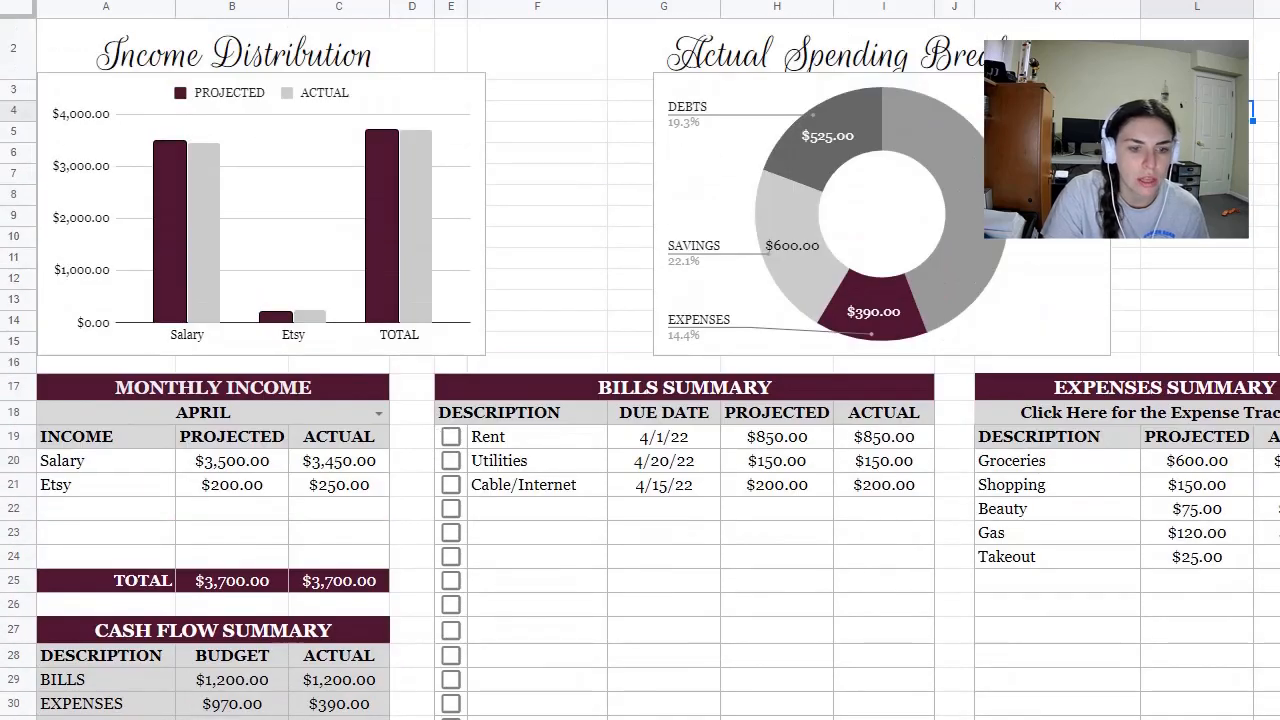
click(482, 717)
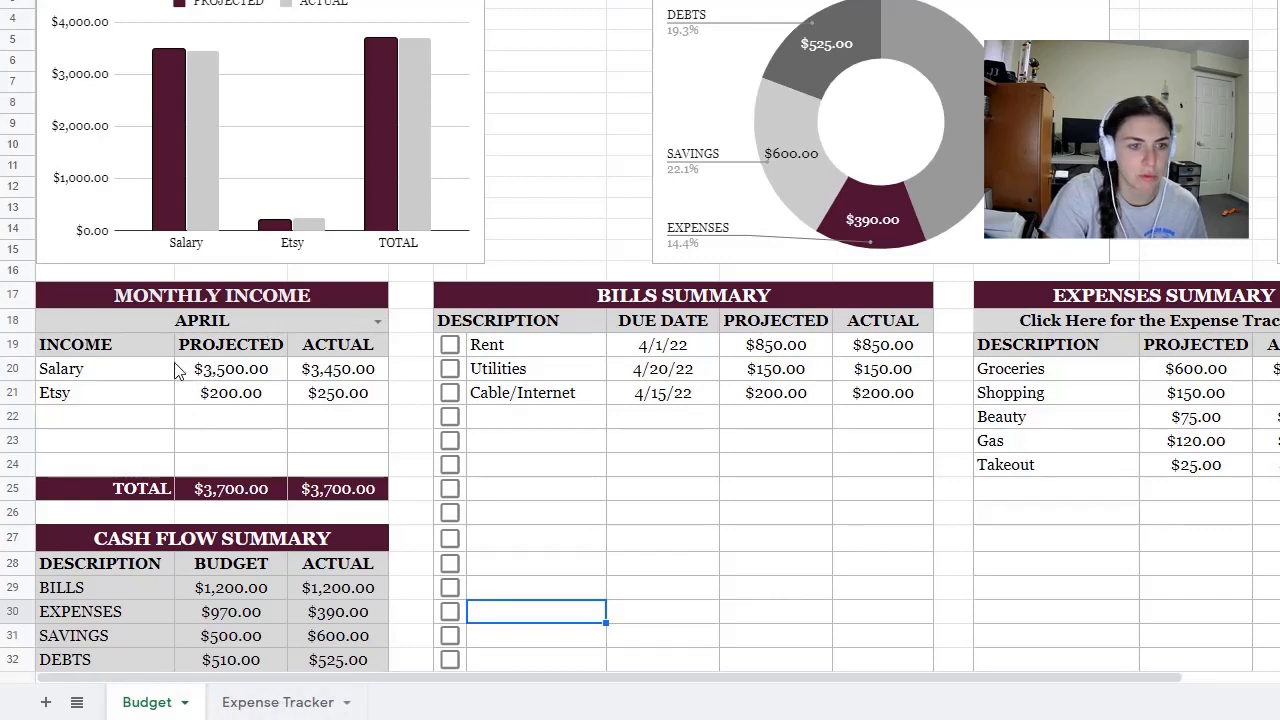
Duplicate the Budget sheet and rename the copy April Budget.
right_click(152, 707)
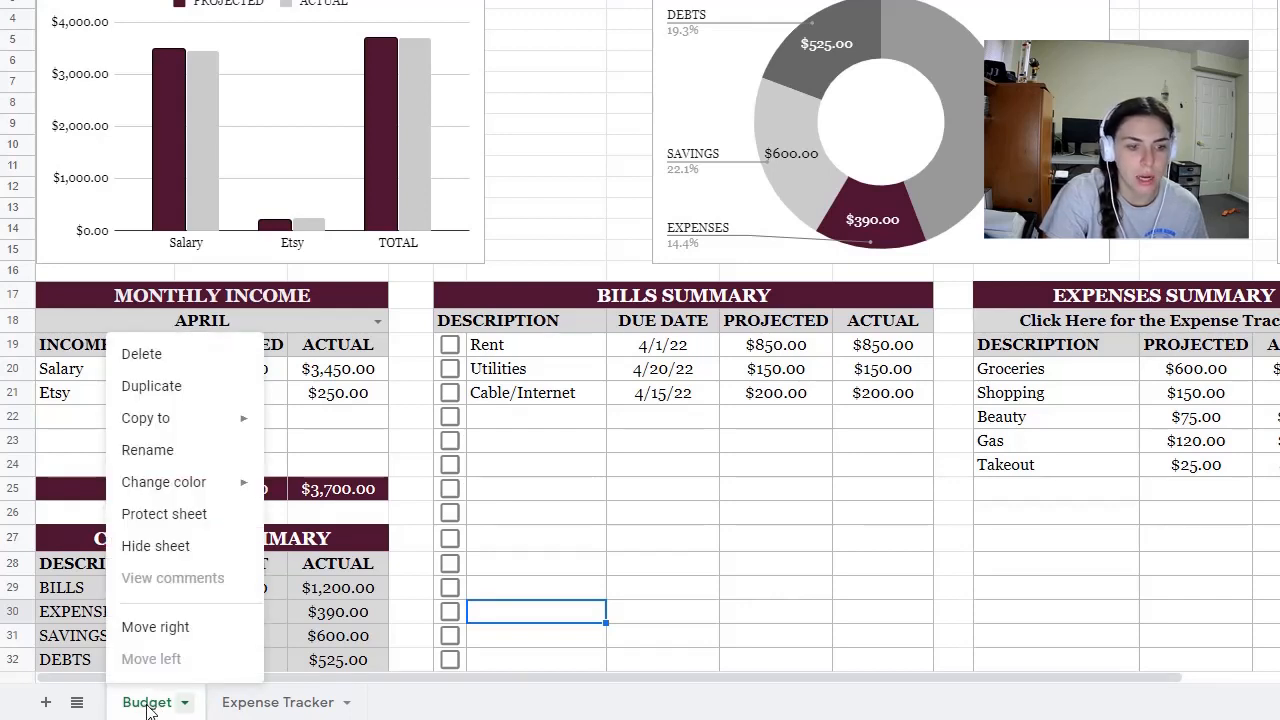
click(186, 390)
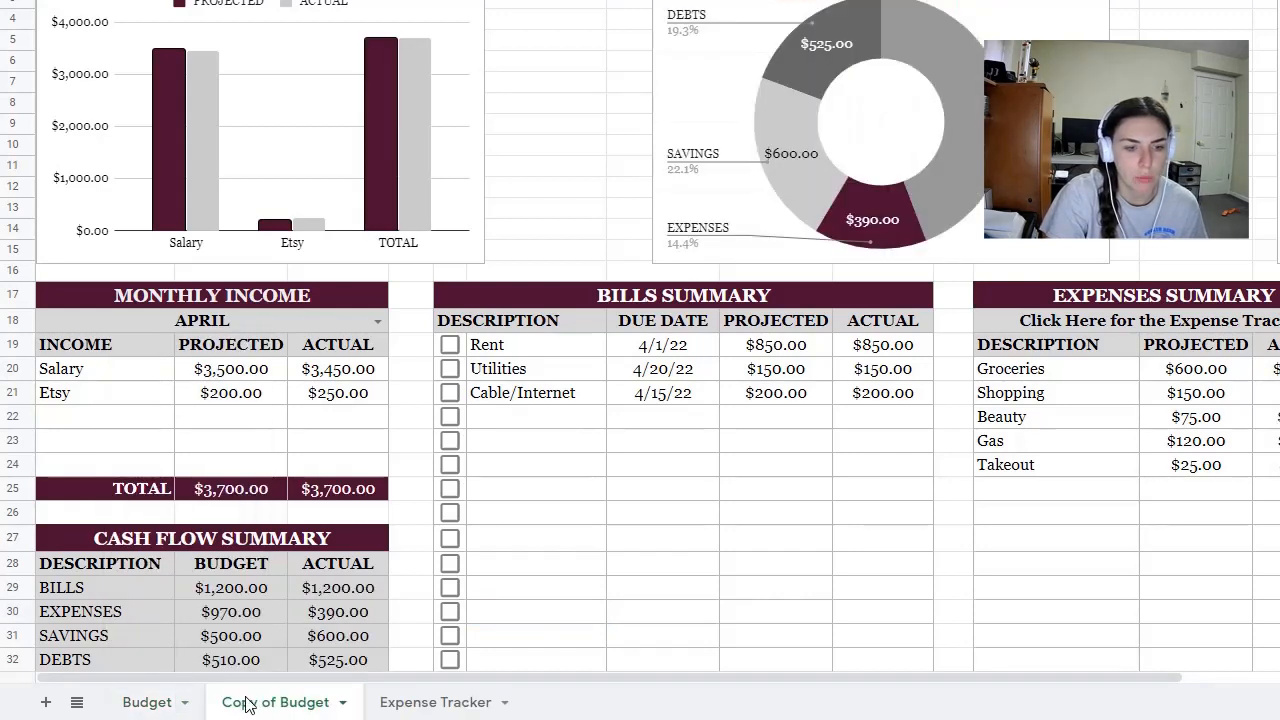
double_click(305, 708)
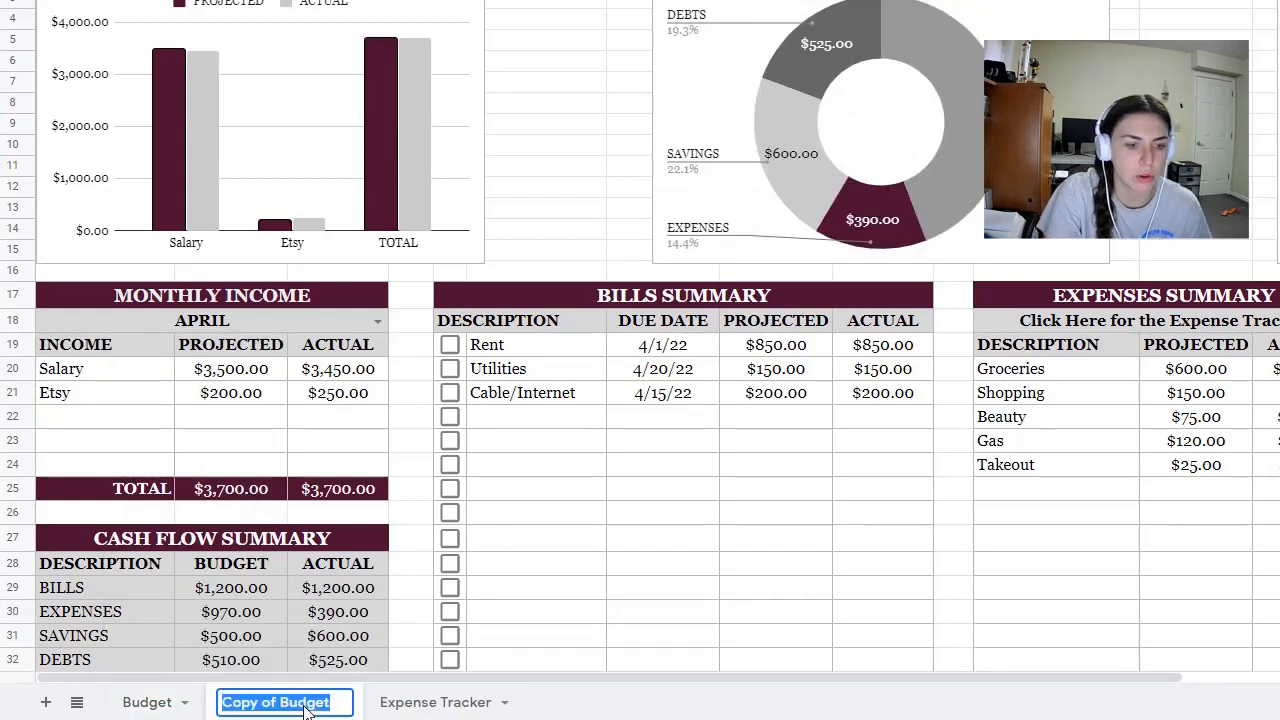
text(April)
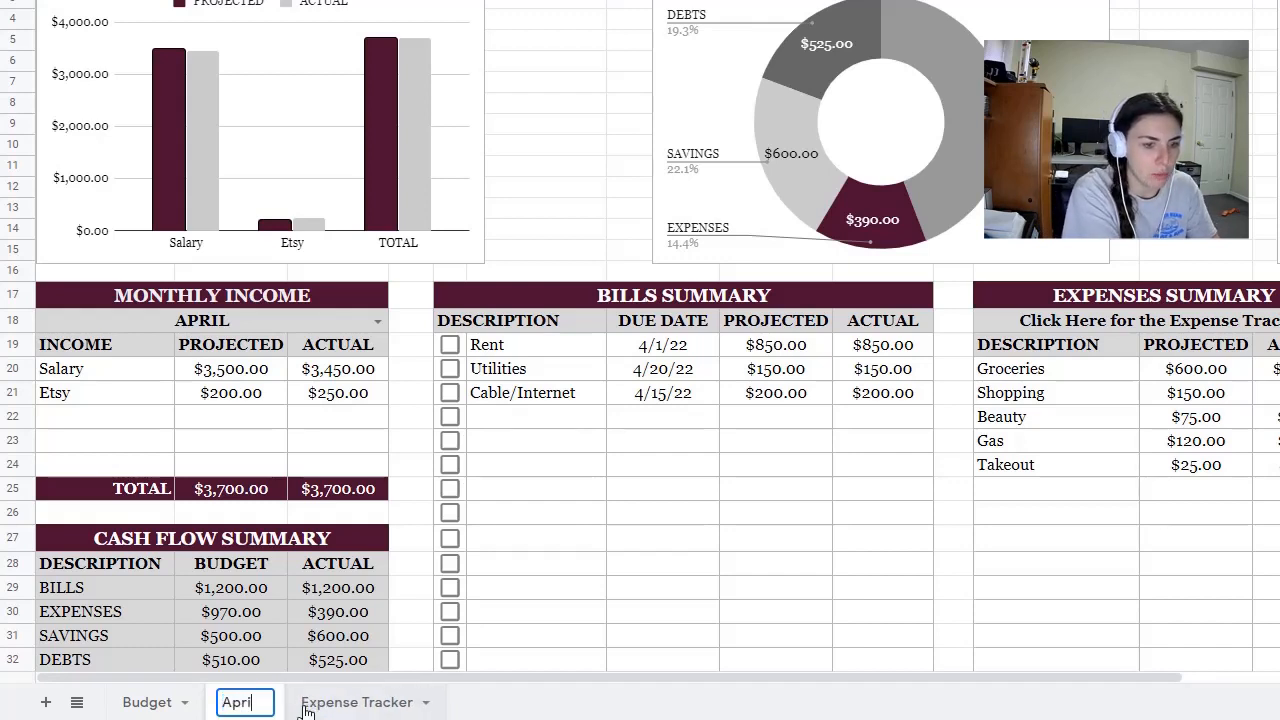
text(  udget)
key(BackSpace)
key(BackSpace)
key(BackSpace)
key(BackSpace)
key(BackSpace)
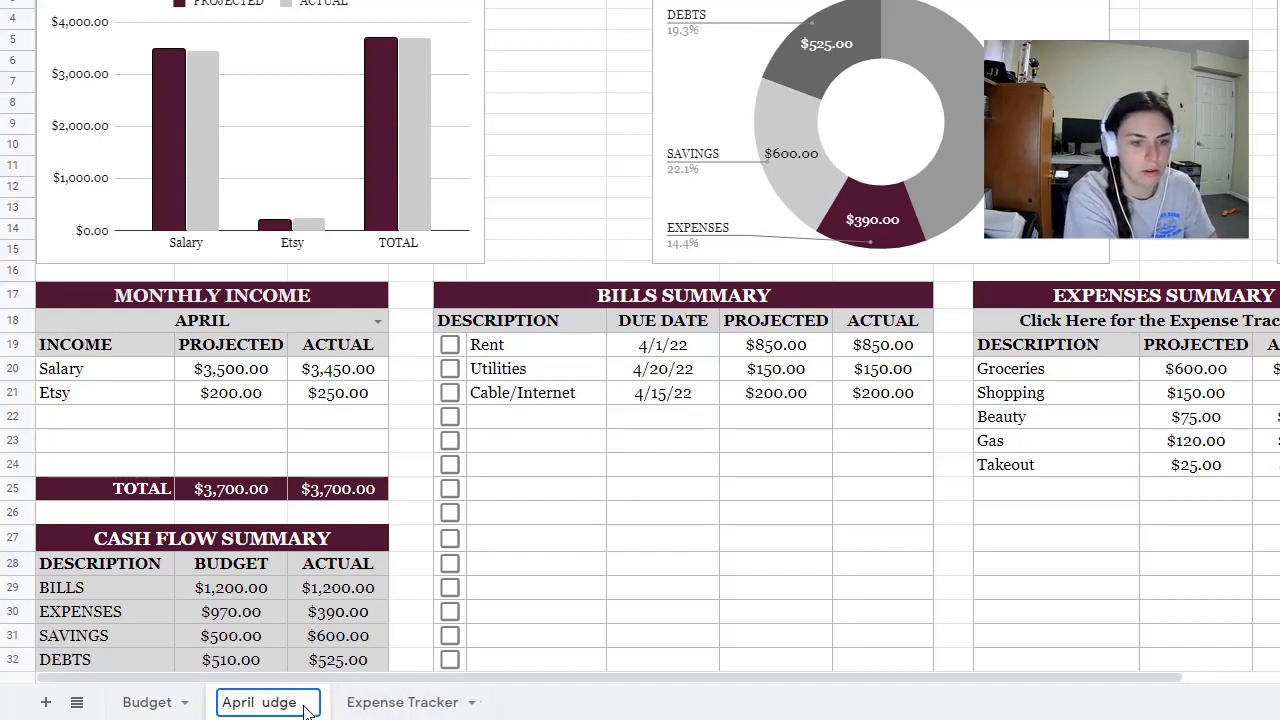
text(Budget)
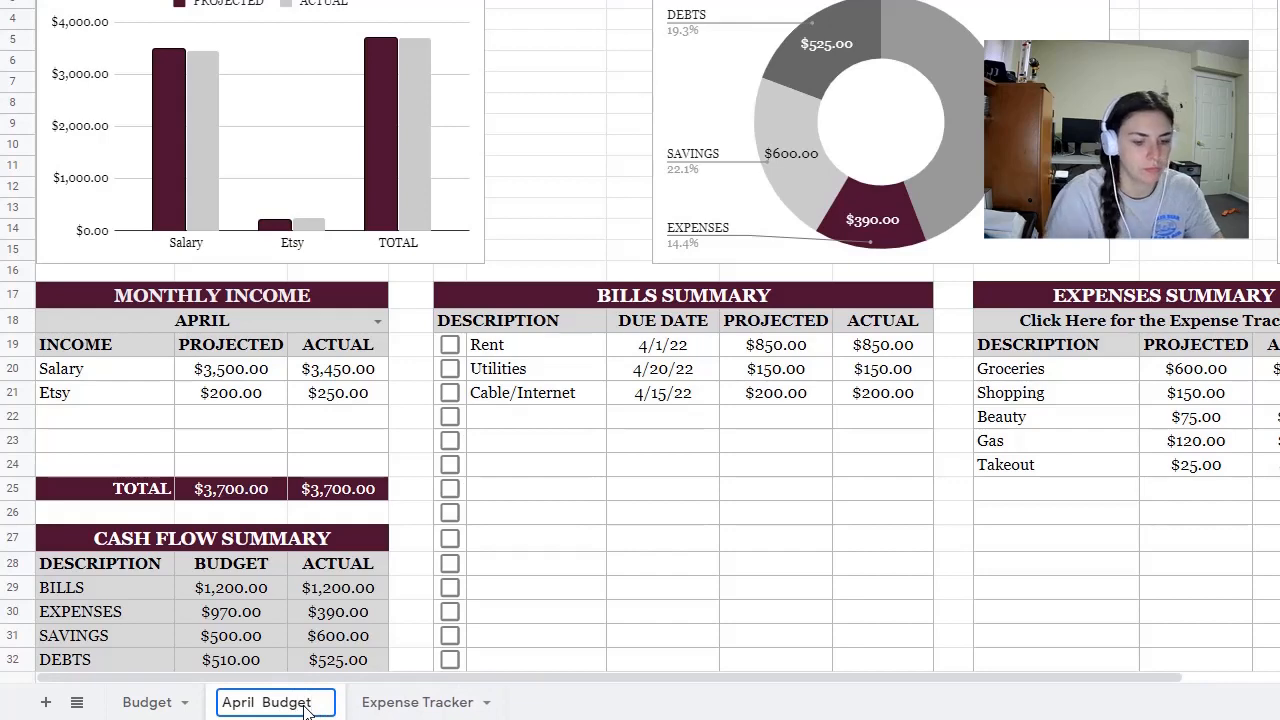
key(Return)
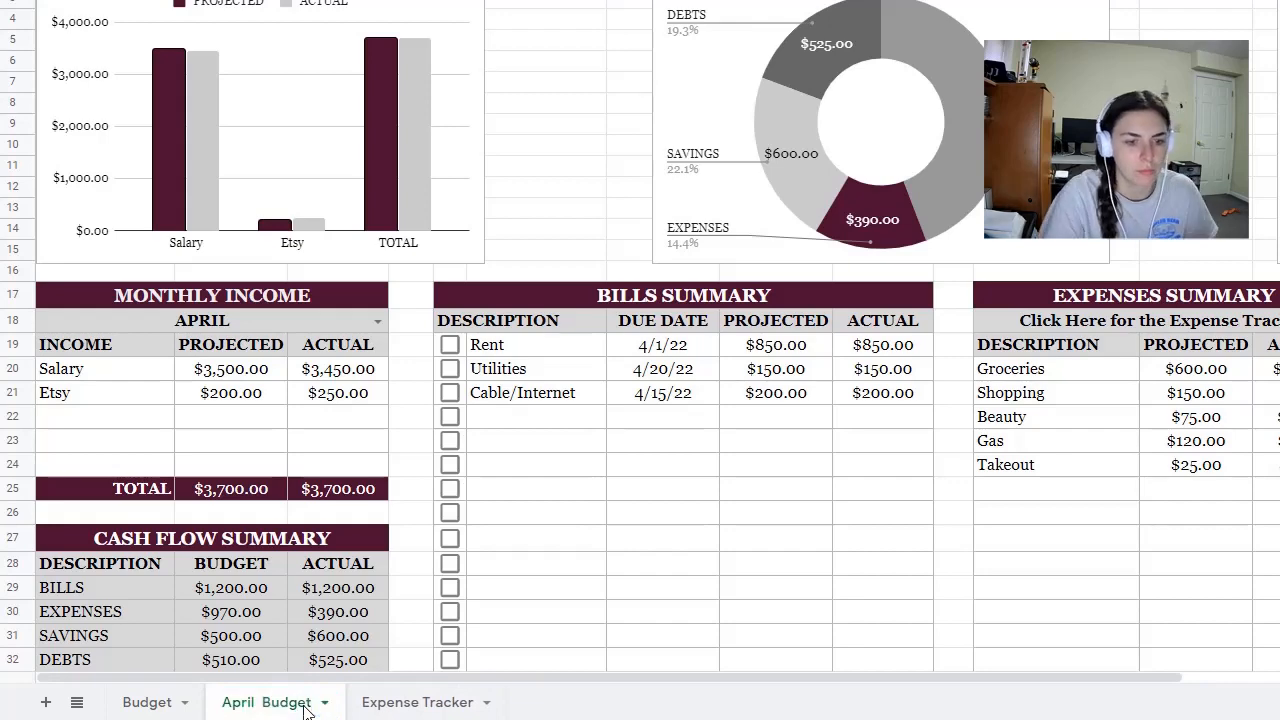
Duplicate the Expense Tracker sheet and rename the copy April Expense Tracker.
click(410, 704)
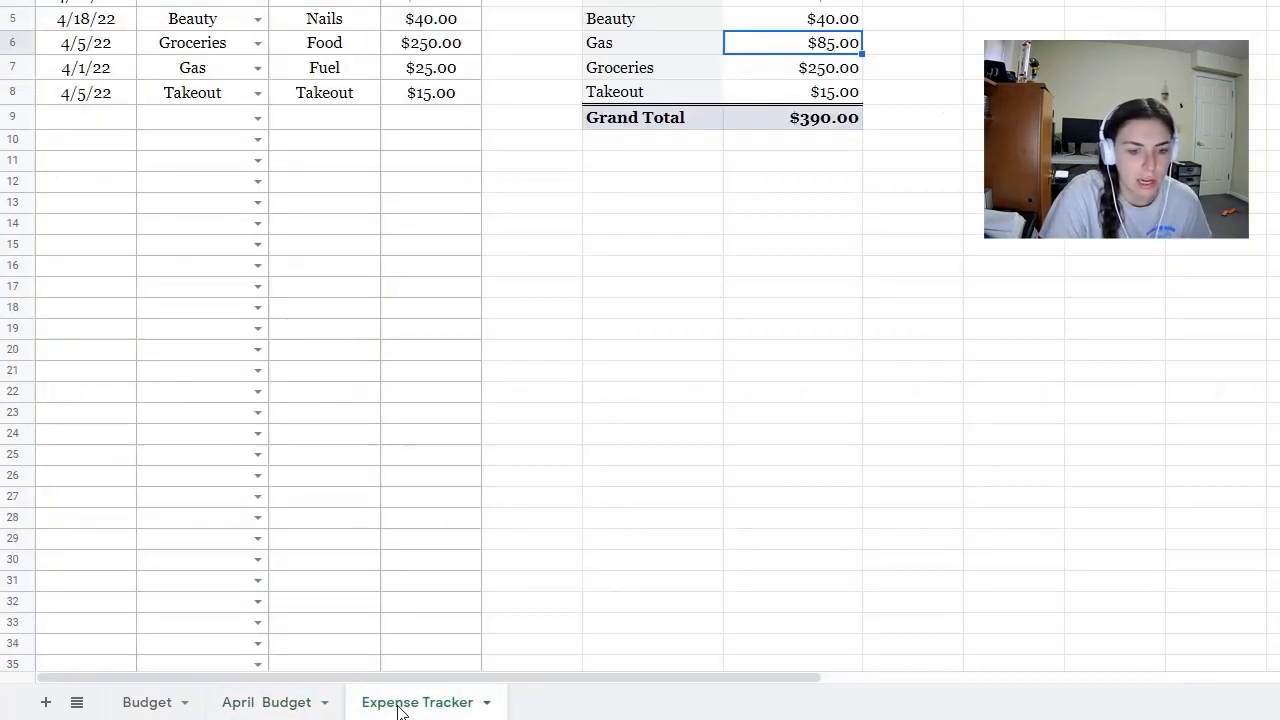
right_click(400, 707)
click(400, 390)
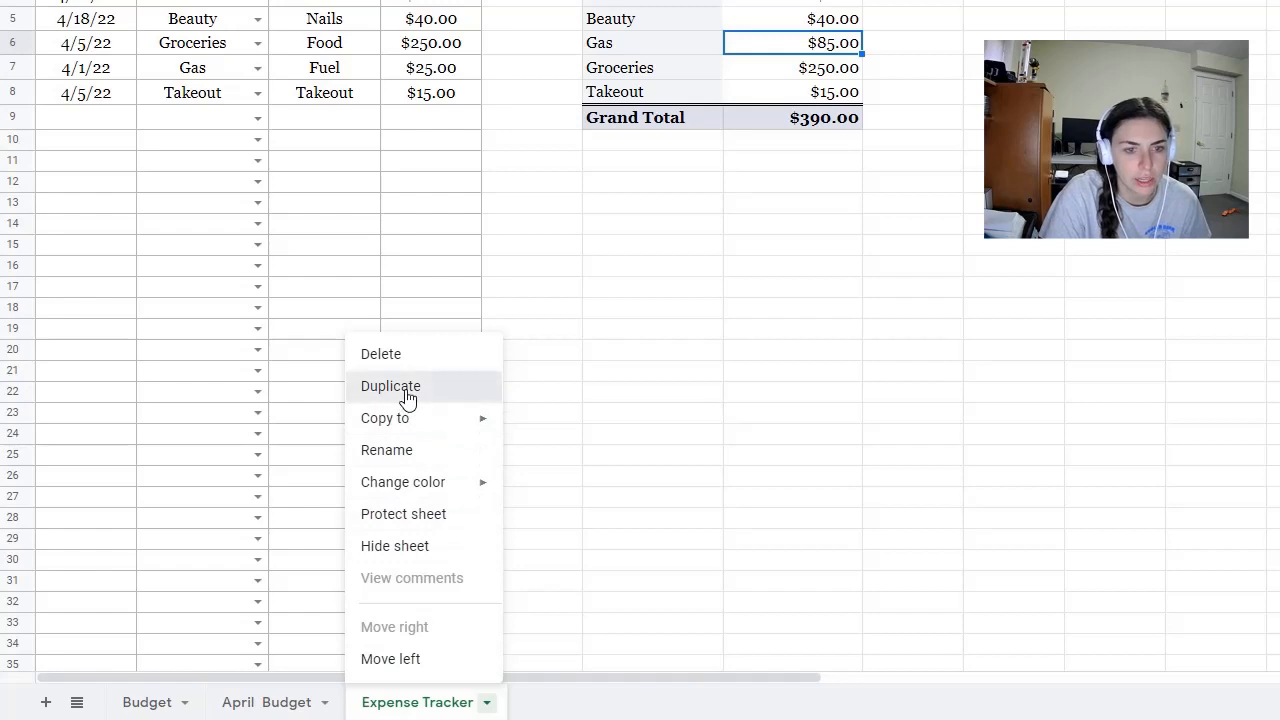
double_click(557, 704)
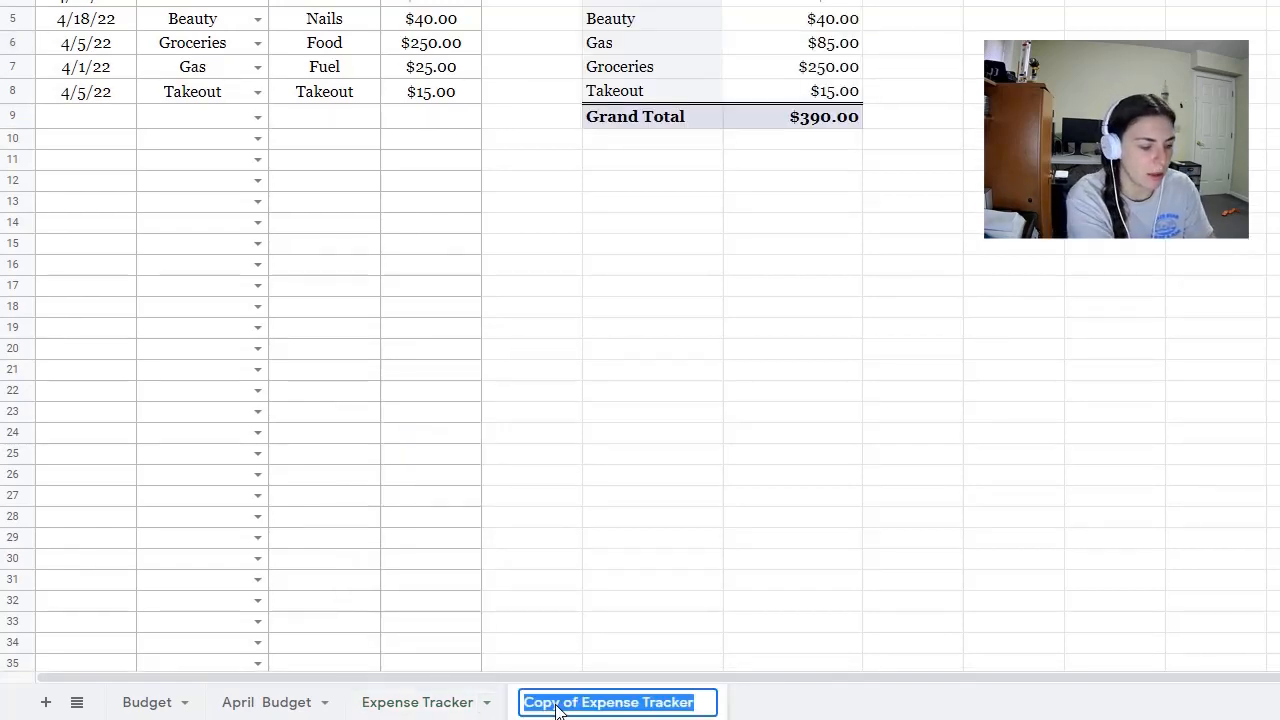
text(April)
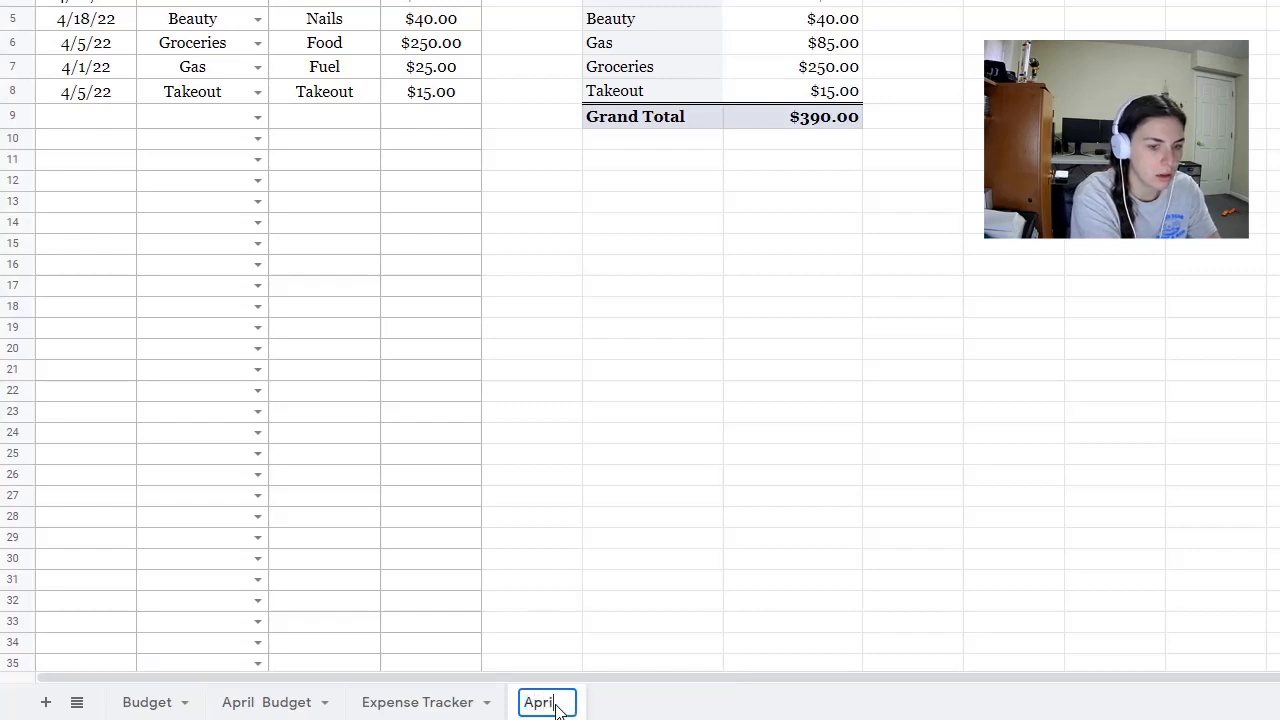
text( Expense)
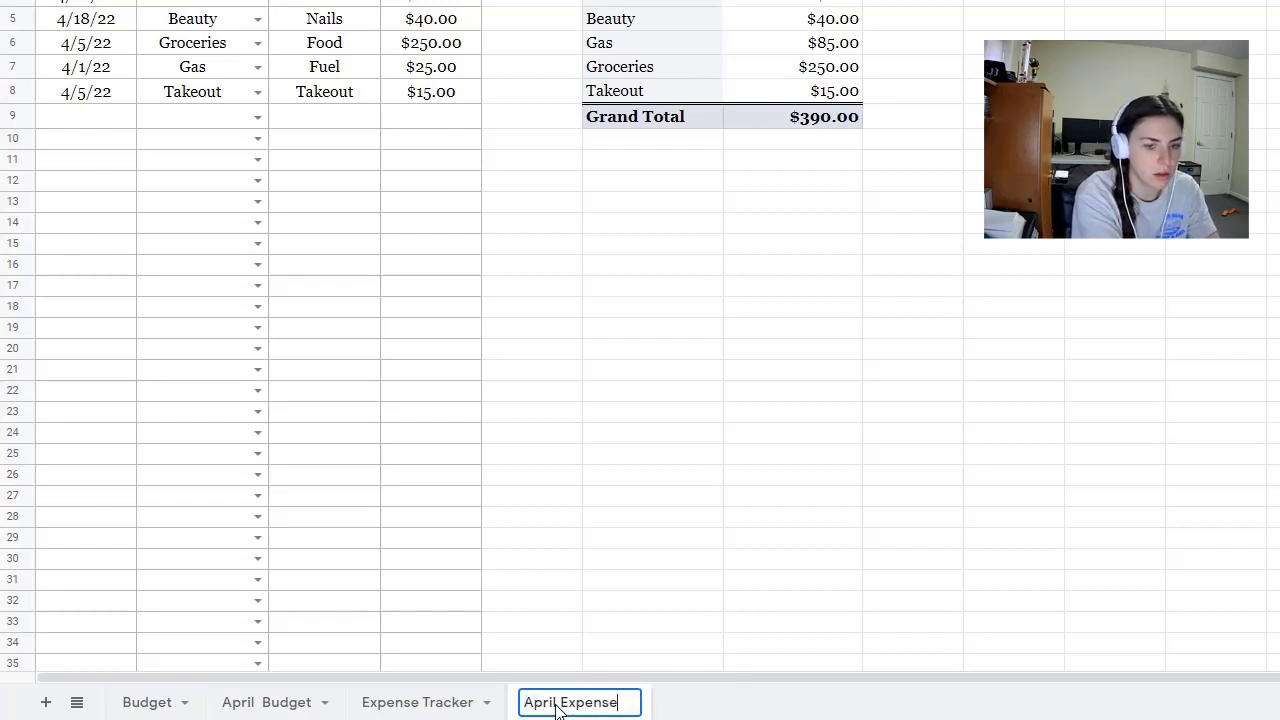
text( Tracker)
key(Return)
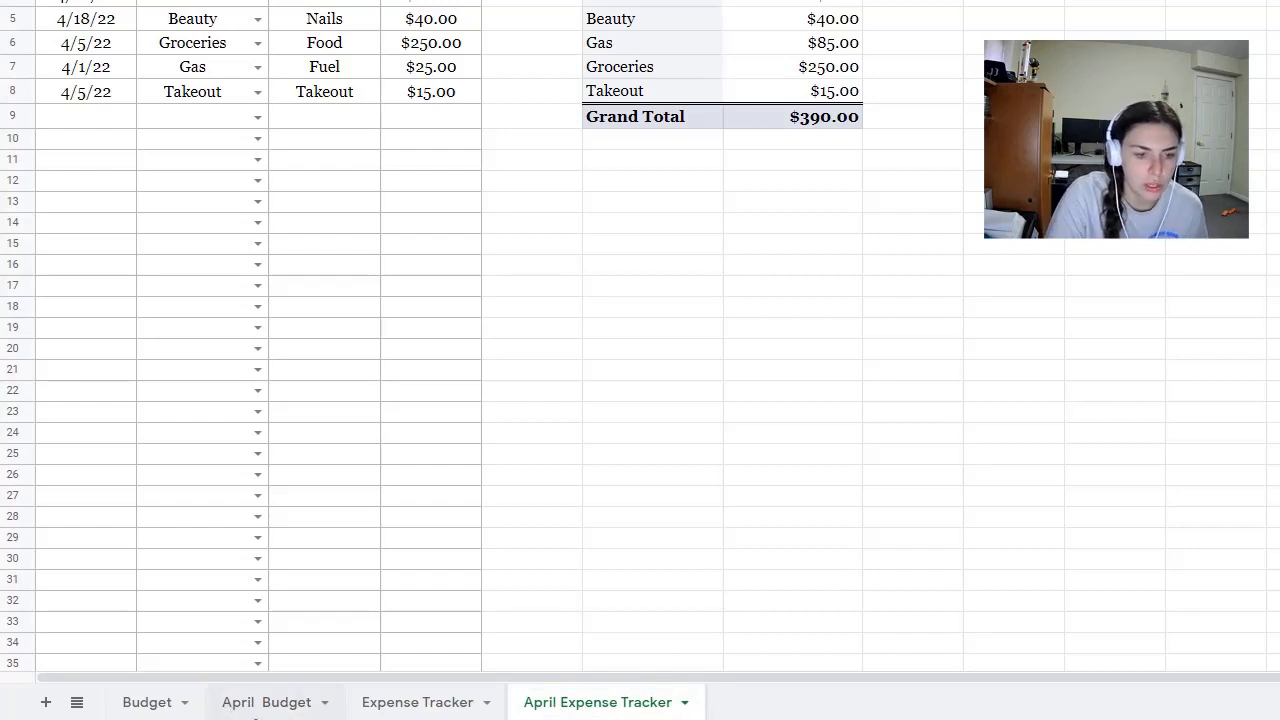
Move the April Budget sheet between the Expense Tracker and April Expense Tracker sheets.
click(597, 566)
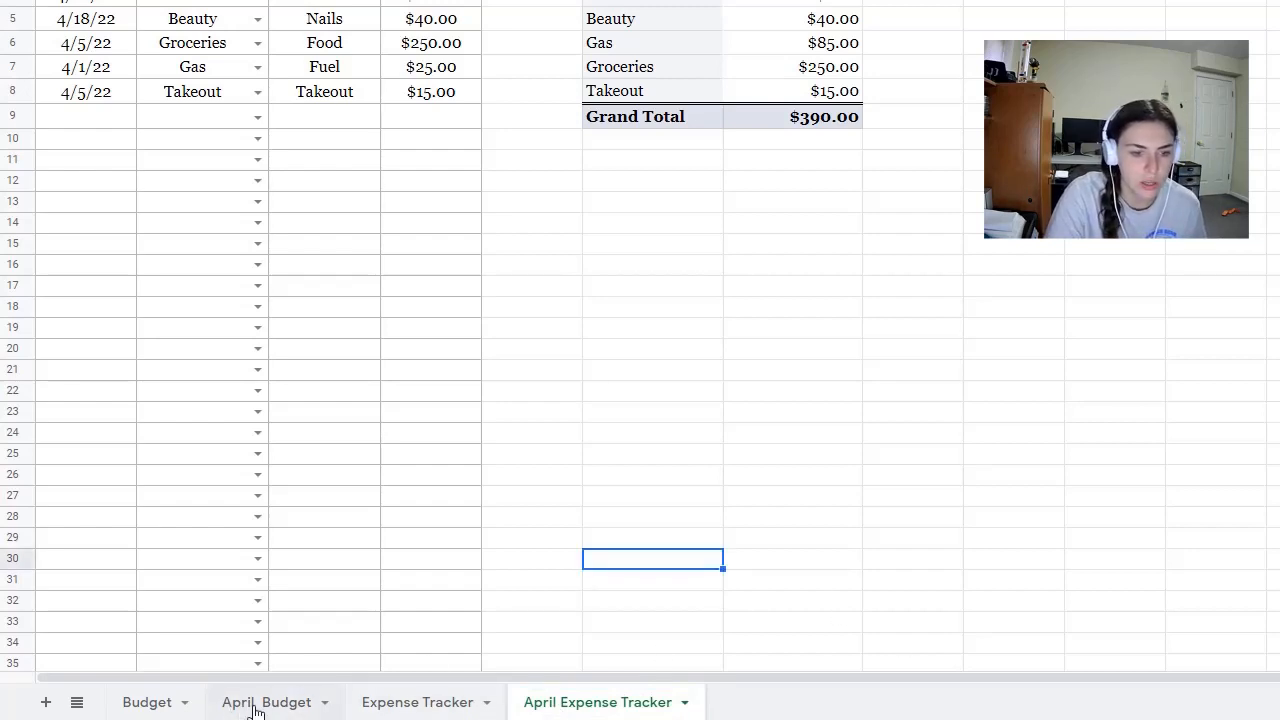
click(248, 703)
drag(250, 706, 425, 703)
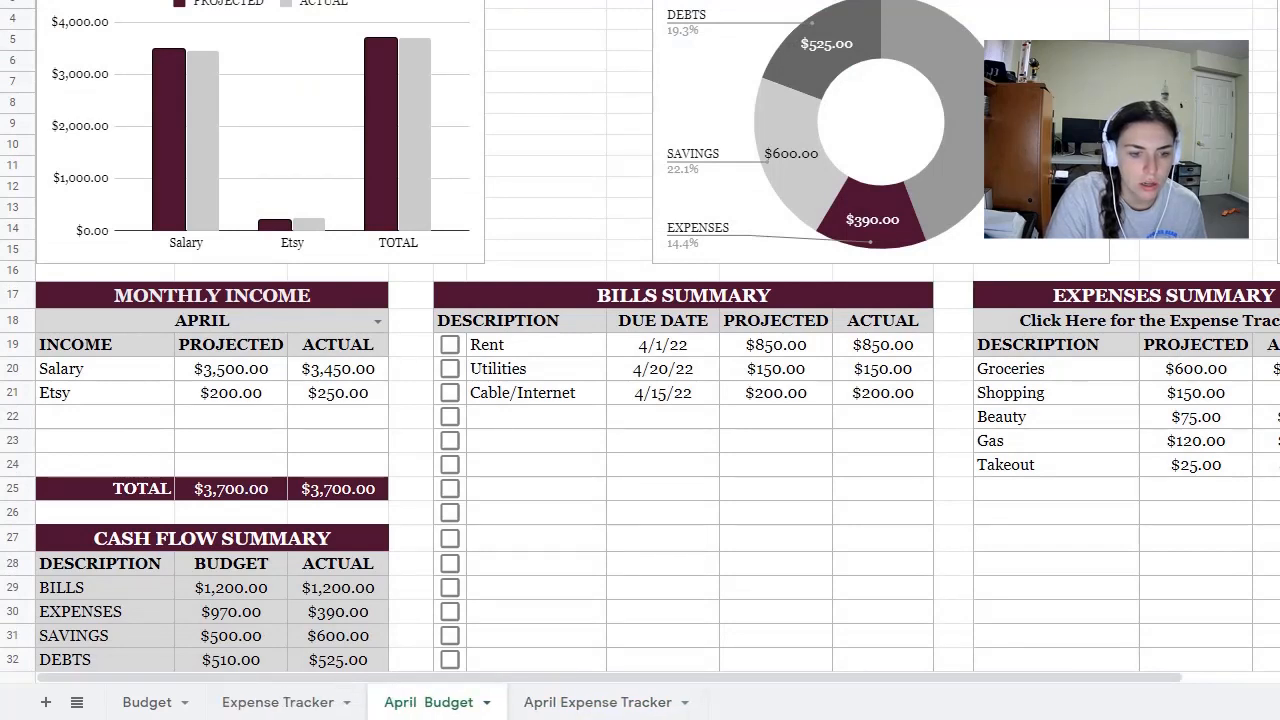
On the original Budget sheet, change the Monthly Income month to MAY.
click(133, 703)
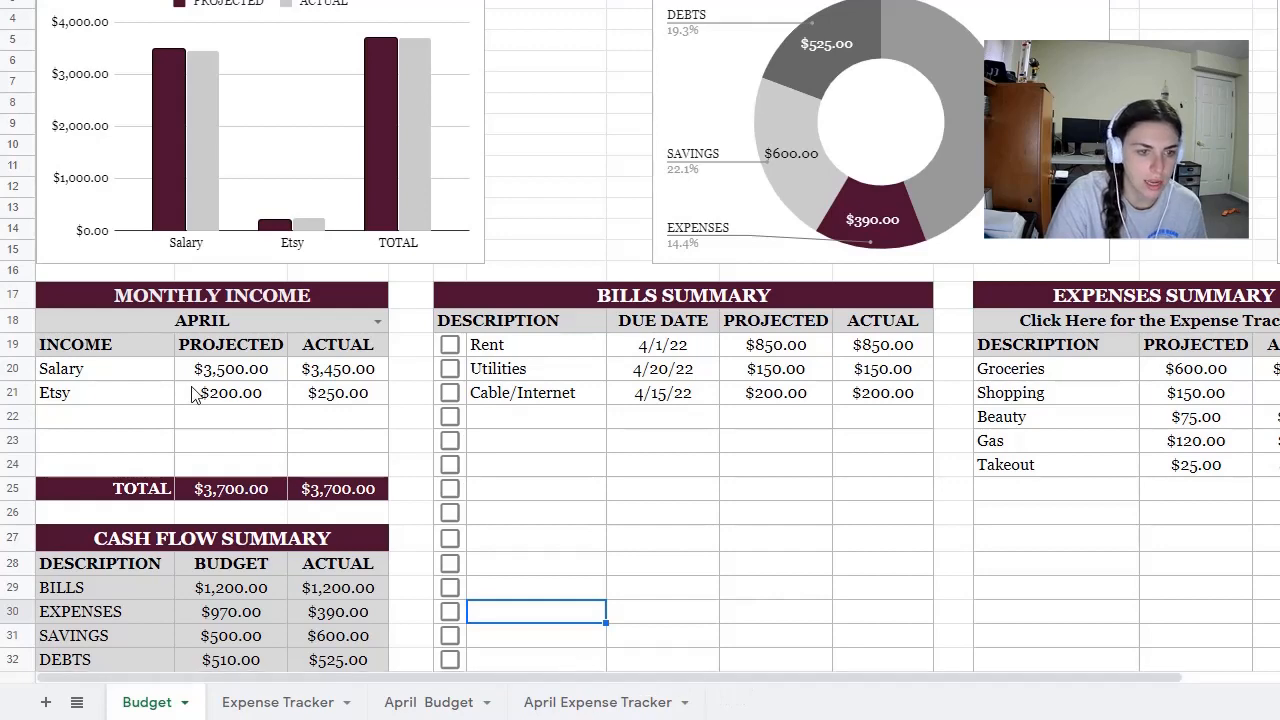
click(377, 323)
click(80, 457)
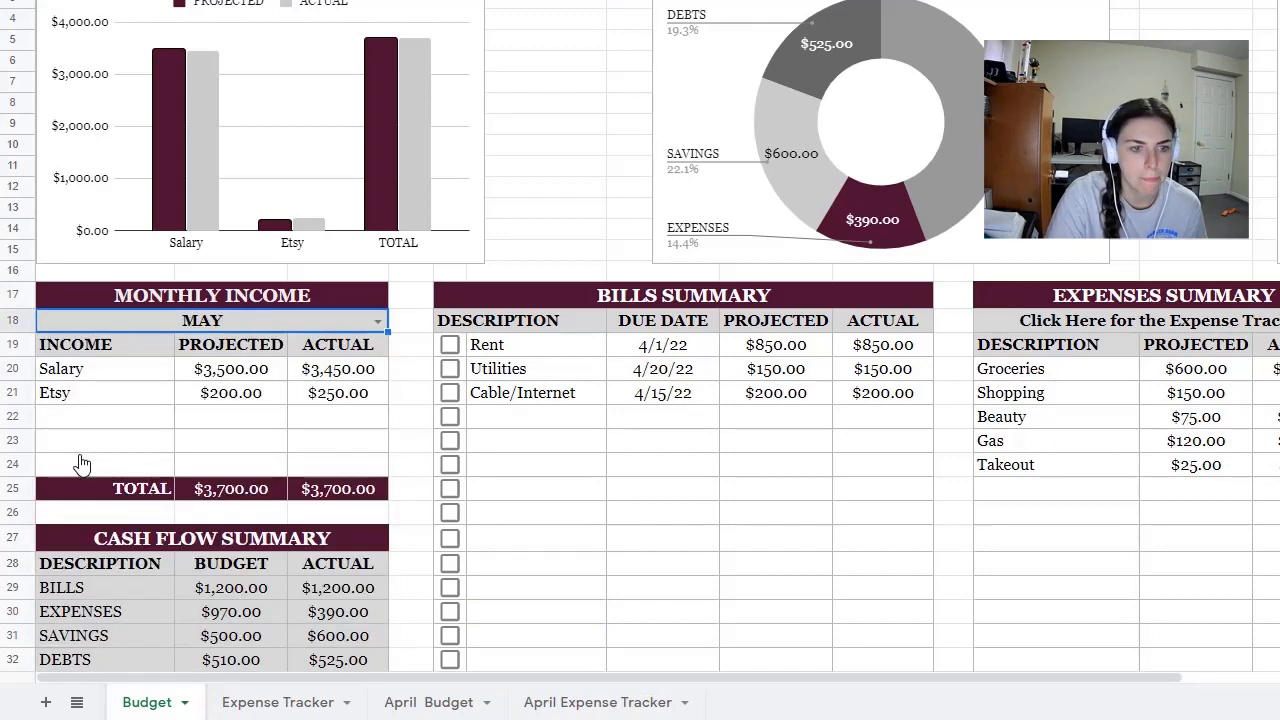
click(283, 419)
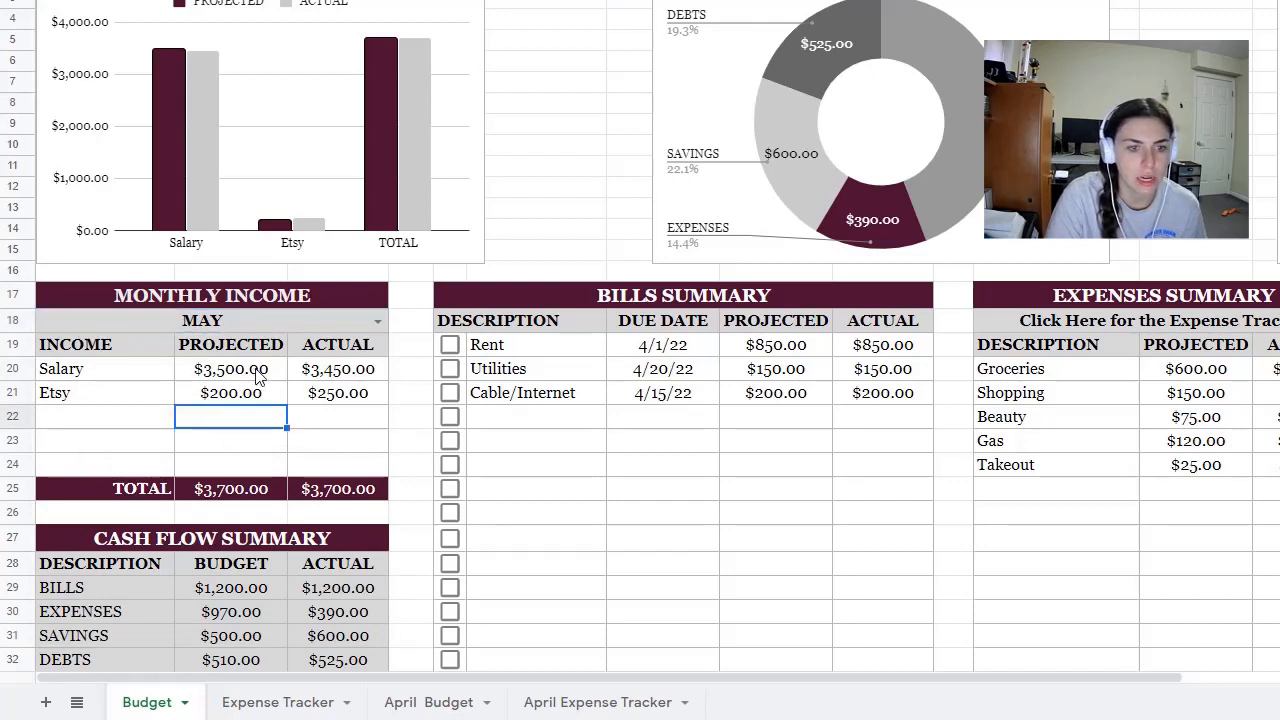
Clear the projected and actual amounts for Salary and Etsy in the Monthly Income table.
drag(258, 374, 315, 396)
key(Delete)
click(495, 330)
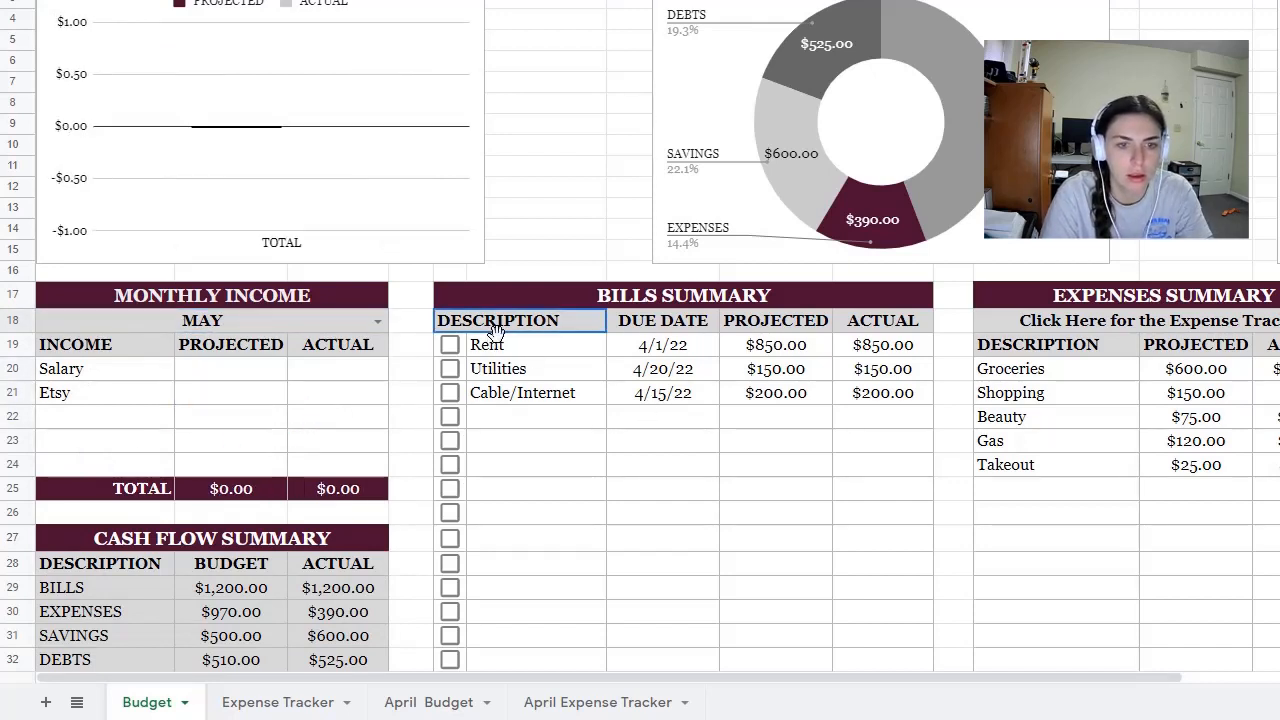
Clear the Rent, Utilities and Cable/Internet rows in the Bills Summary, plus the descriptions and projected amounts in the Expenses Summary.
click(503, 350)
shift+click(845, 395)
key(Delete)
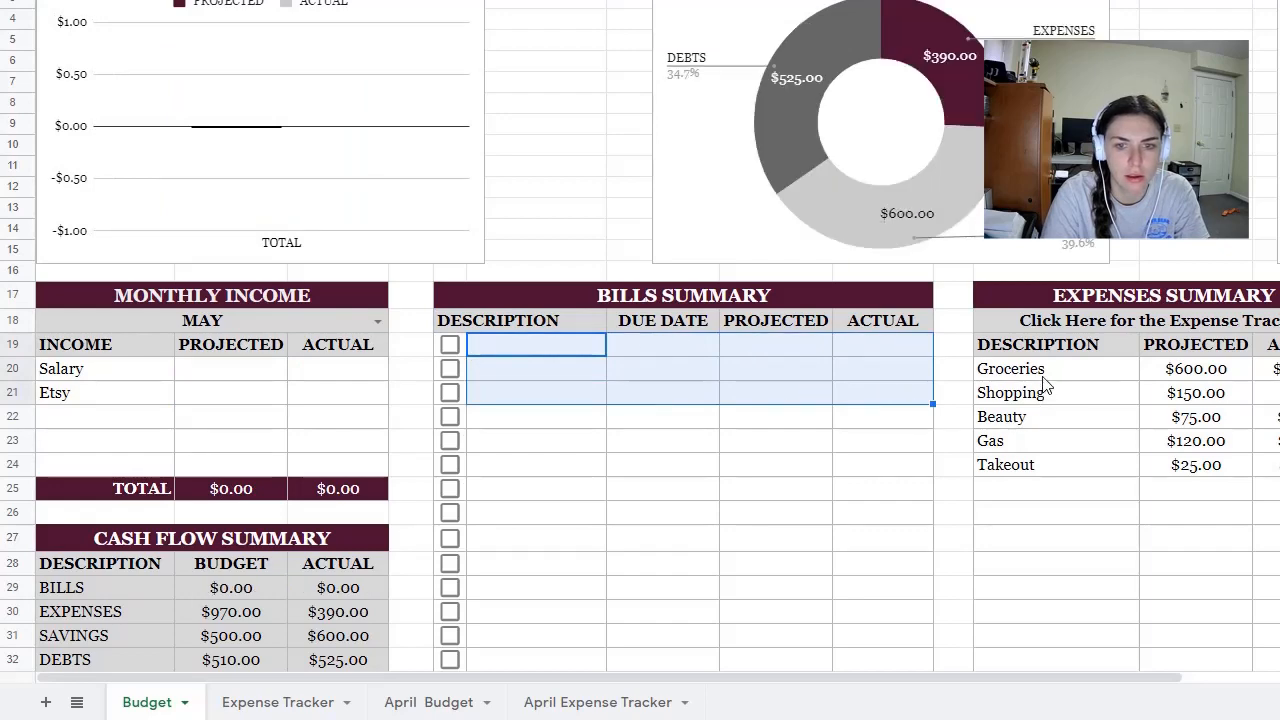
drag(1043, 378, 1180, 479)
key(Delete)
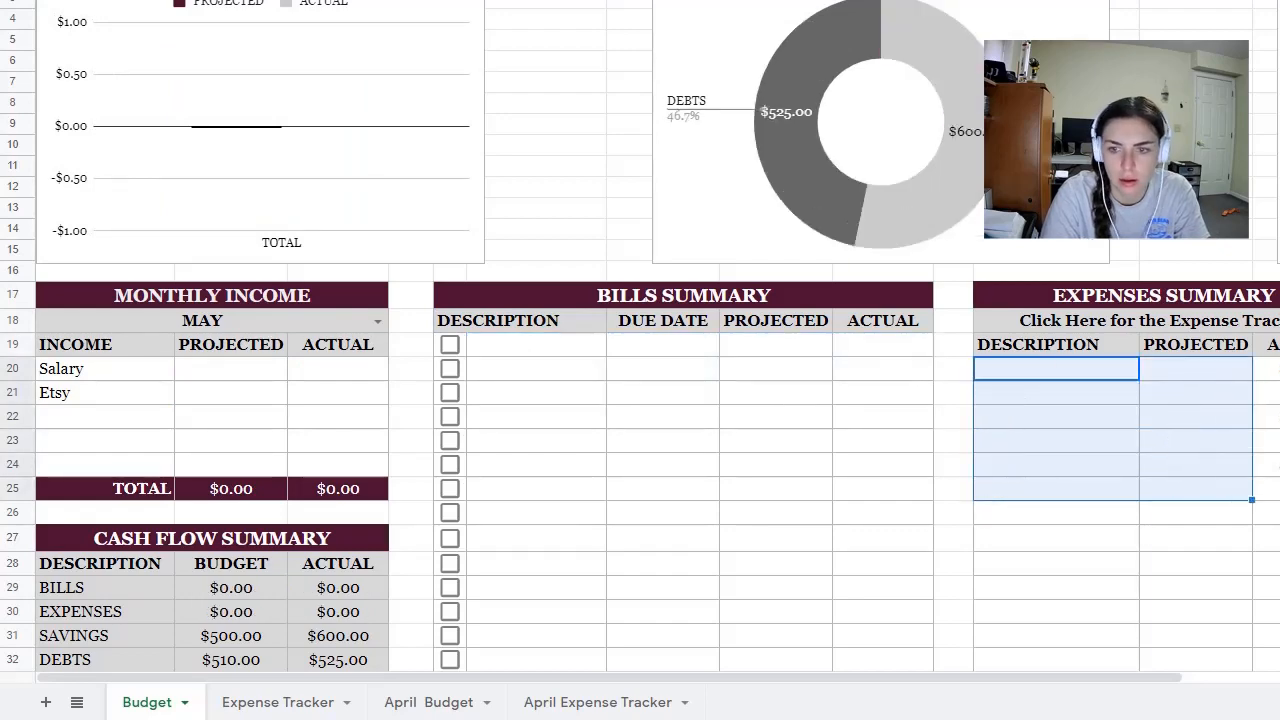
Clear the remaining entries from the Savings Summary and the Student Loans and Car Payment rows of the Debt Summary.
scroll(789, 477, down, 4)
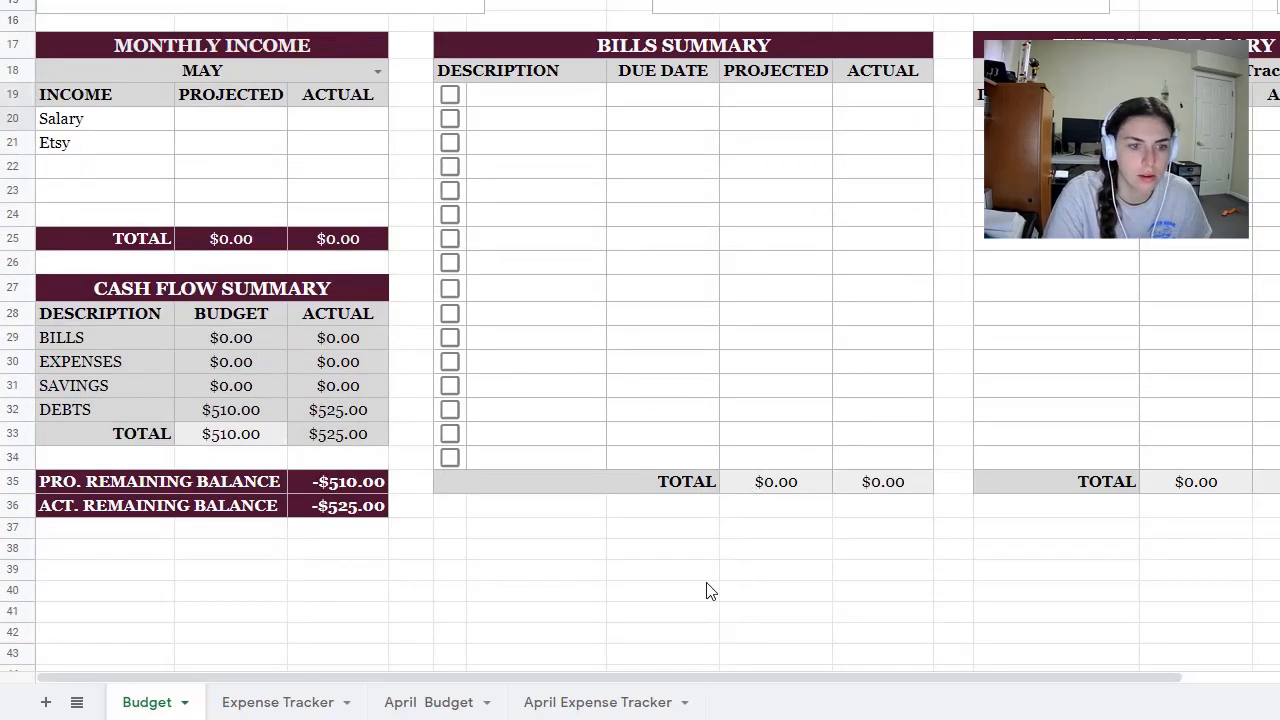
drag(574, 680, 1067, 681)
drag(843, 340, 1147, 377)
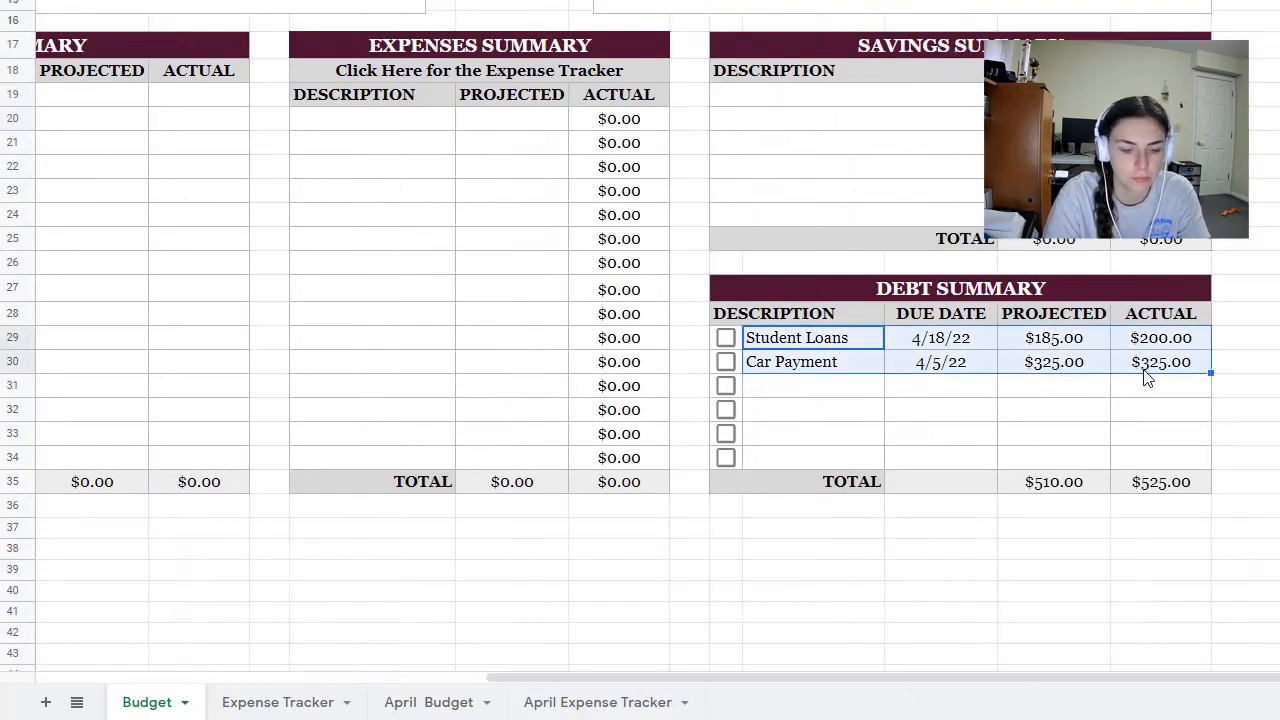
key(Delete)
drag(1029, 680, 371, 631)
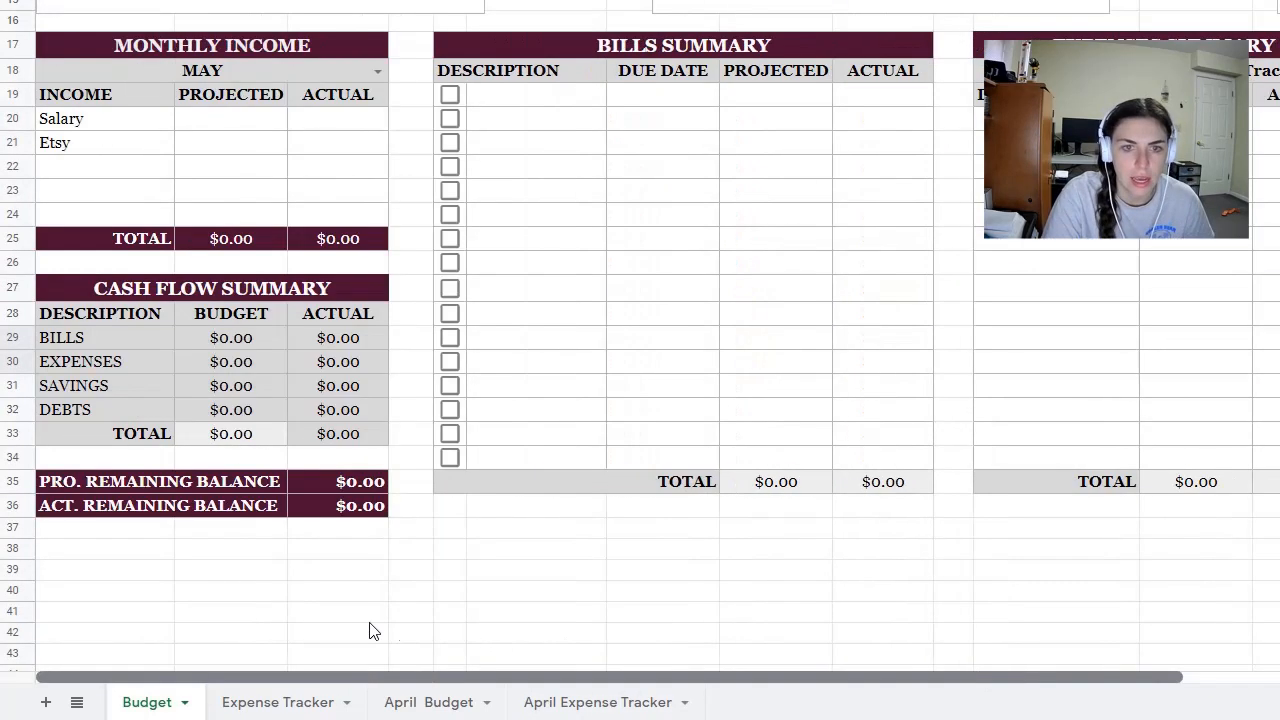
scroll(305, 397, up, 5)
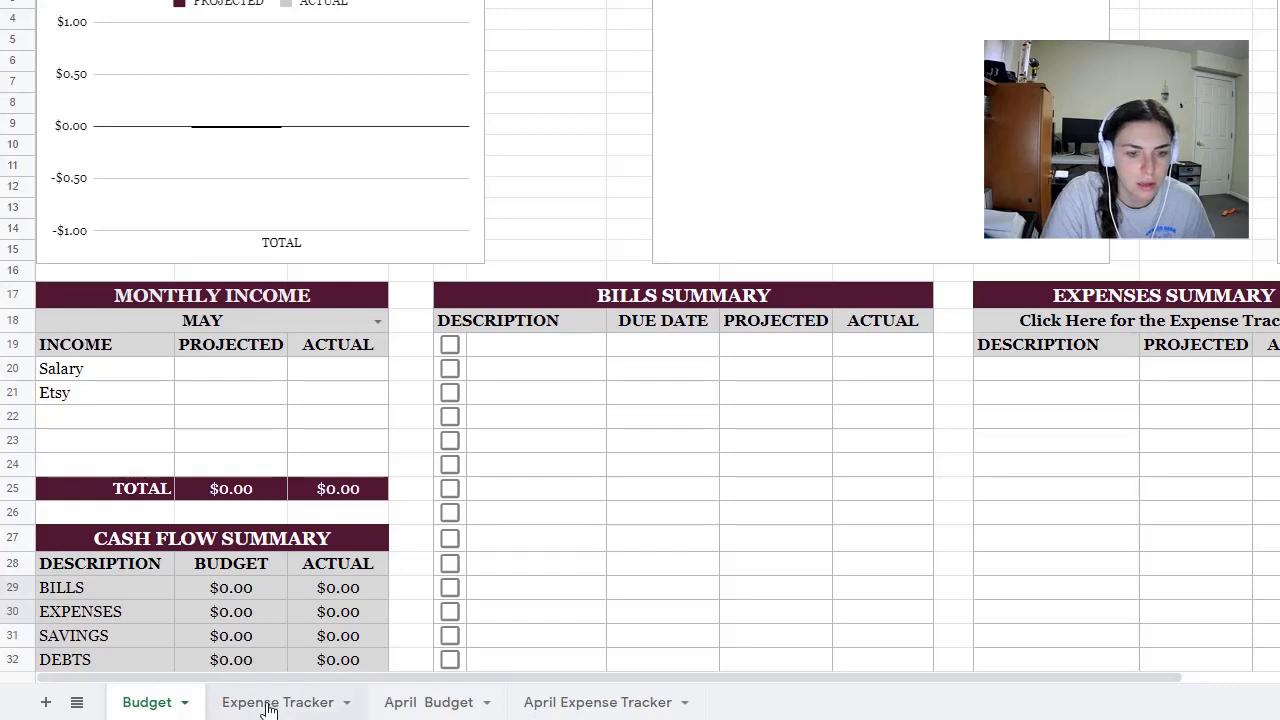
On the April Budget sheet, compare the projected and actual Groceries amounts in the Expenses Summary.
click(448, 704)
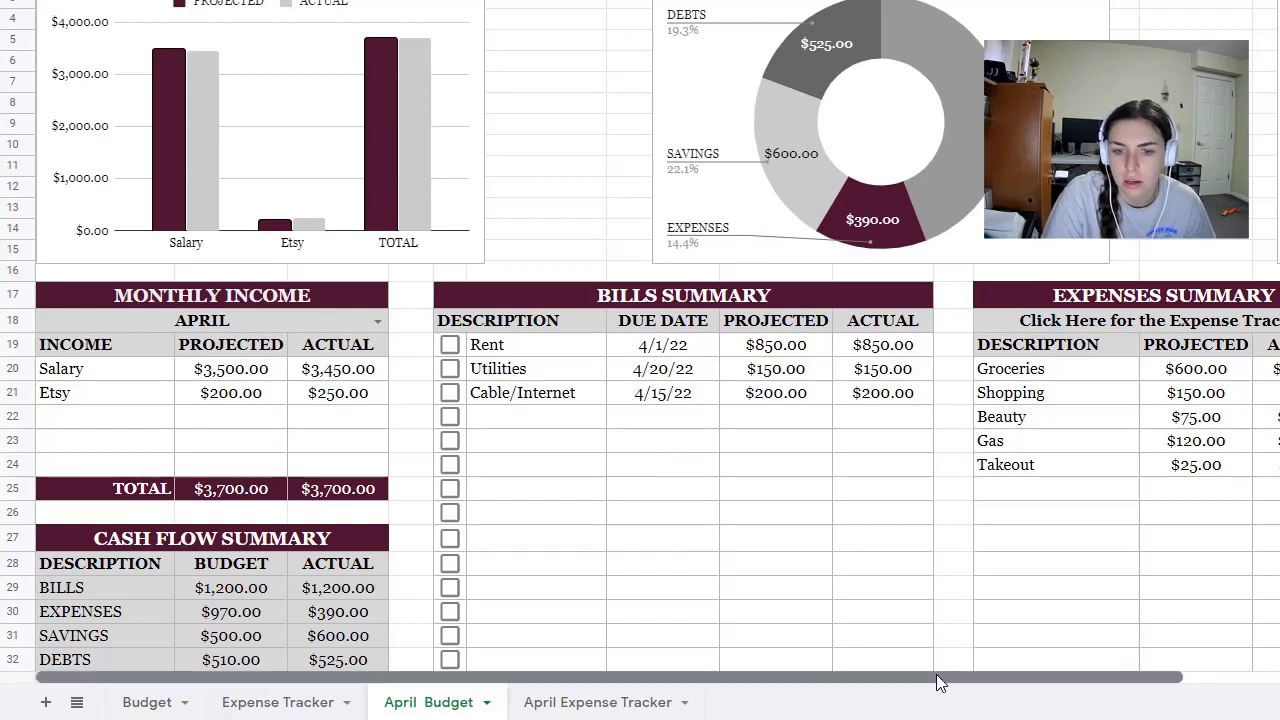
drag(937, 678, 1188, 690)
right_click(731, 368)
key(Escape)
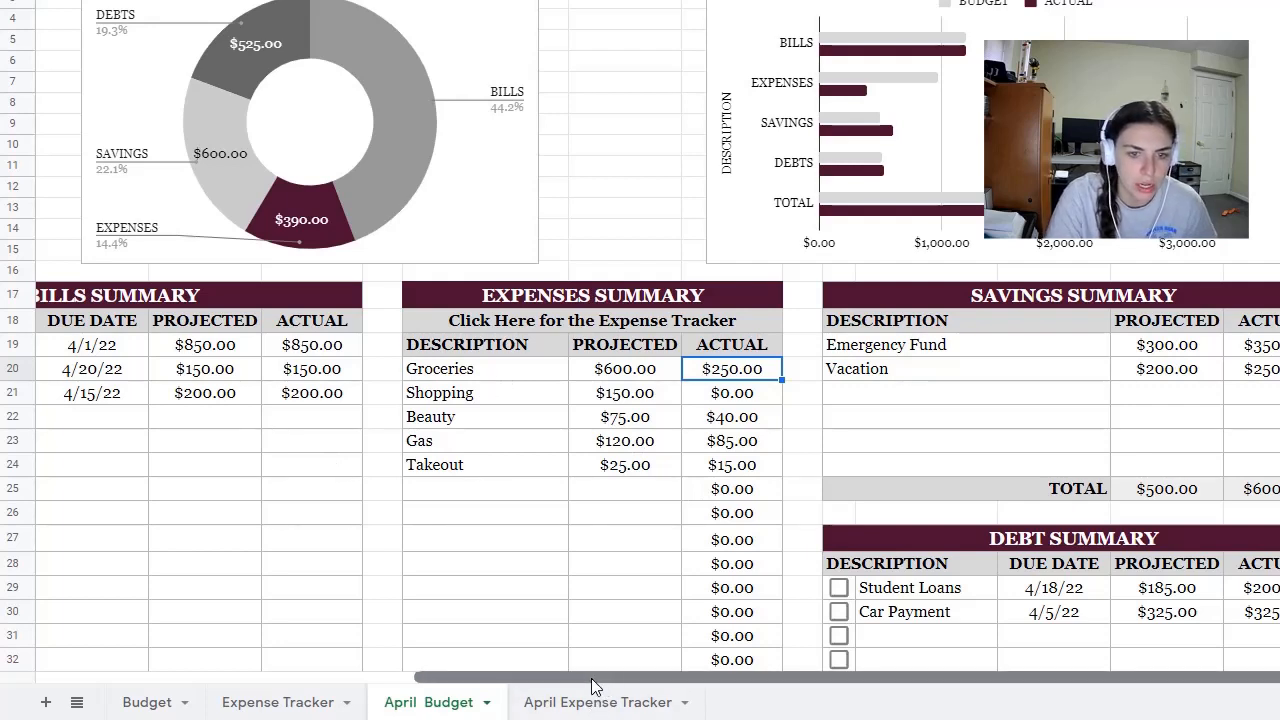
click(660, 392)
click(652, 374)
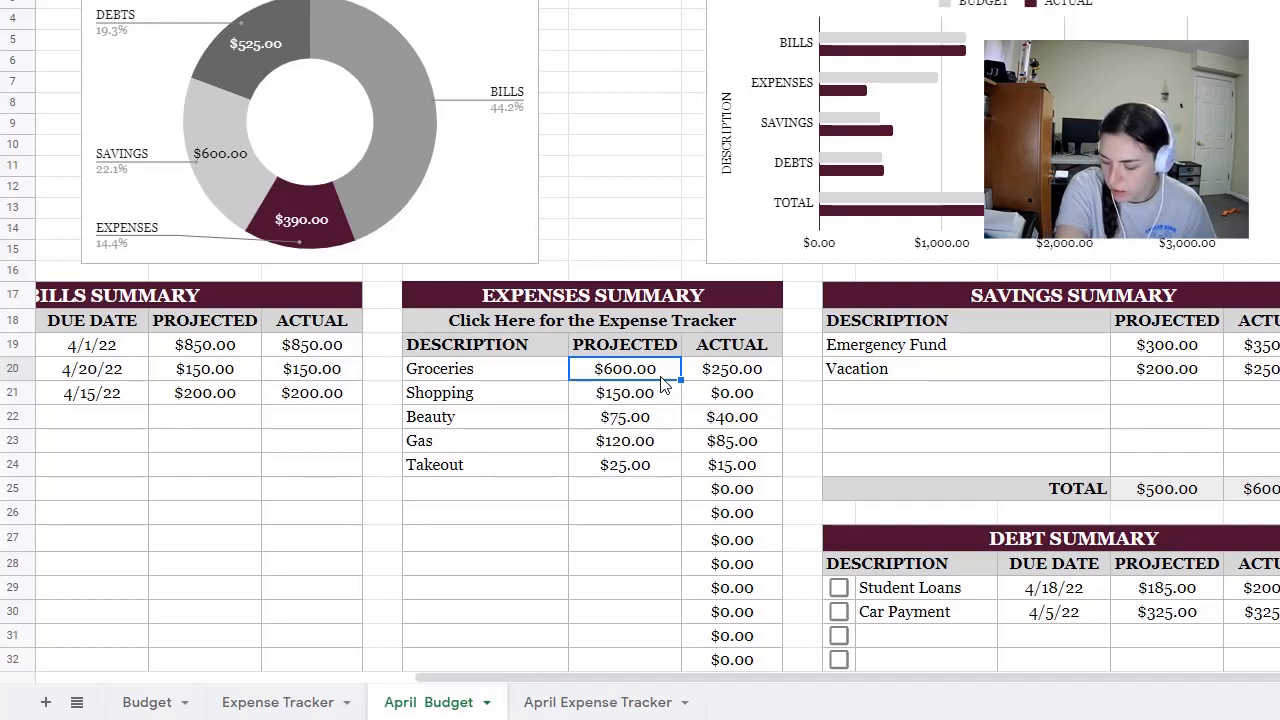
click(440, 370)
click(730, 372)
key(Left)
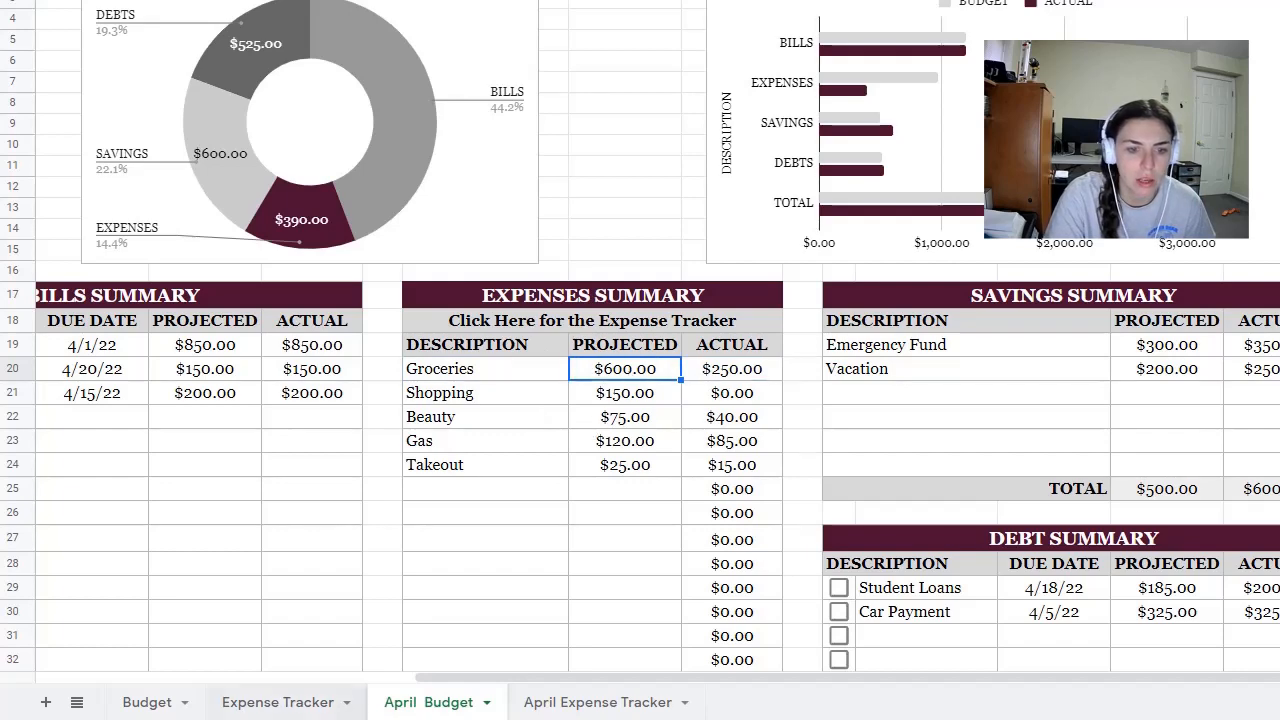
On the Budget sheet, add Groceries to the Expenses Summary with a projected amount of 400.
click(150, 705)
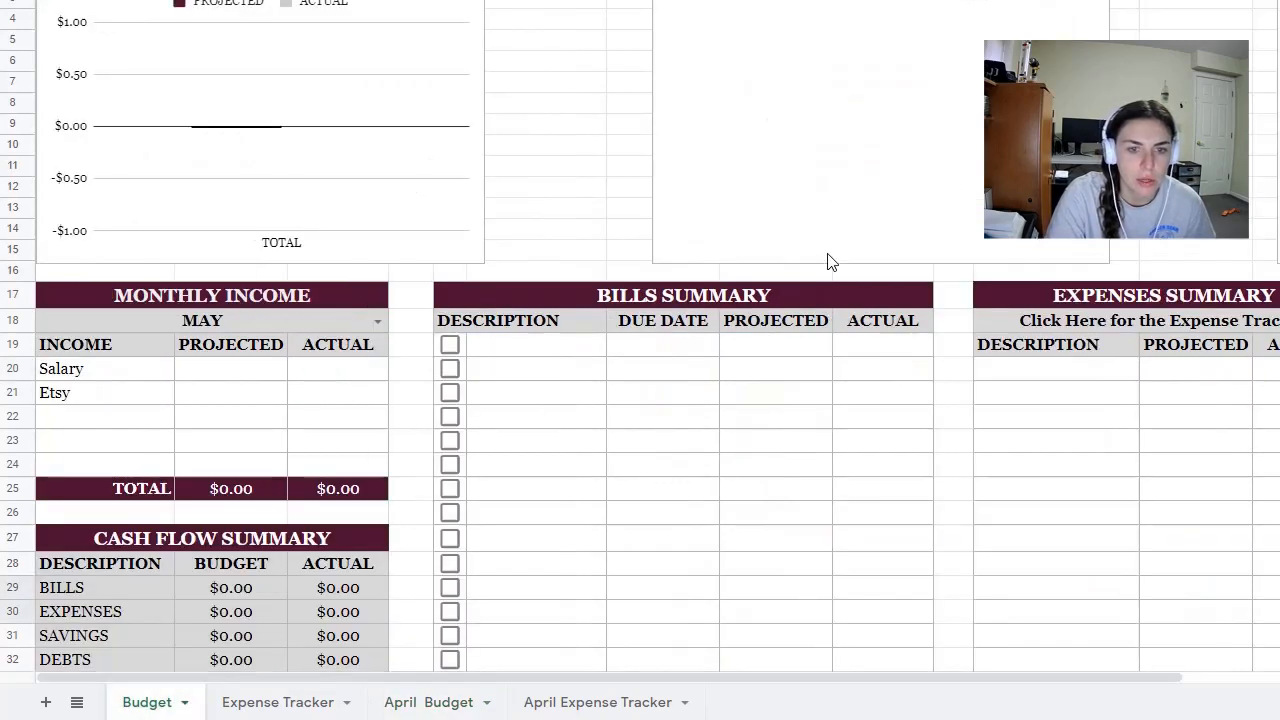
click(1111, 378)
text(Gro)
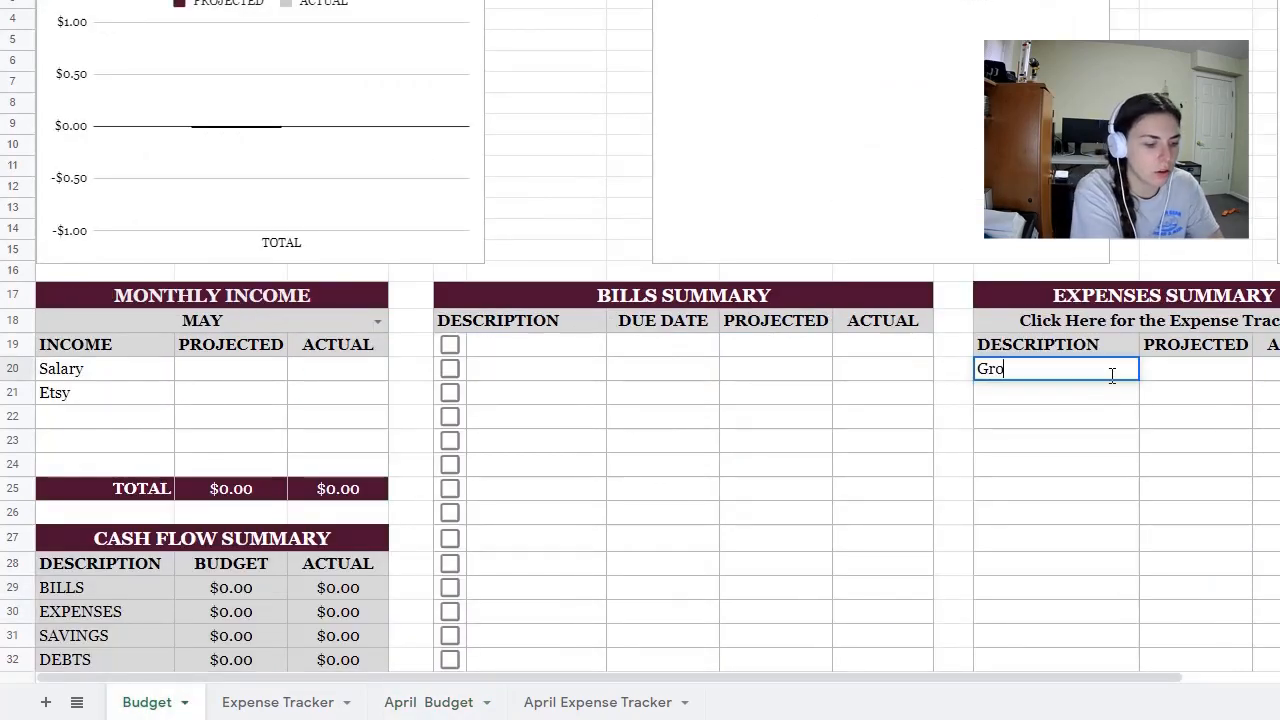
text(ceries)
key(Tab)
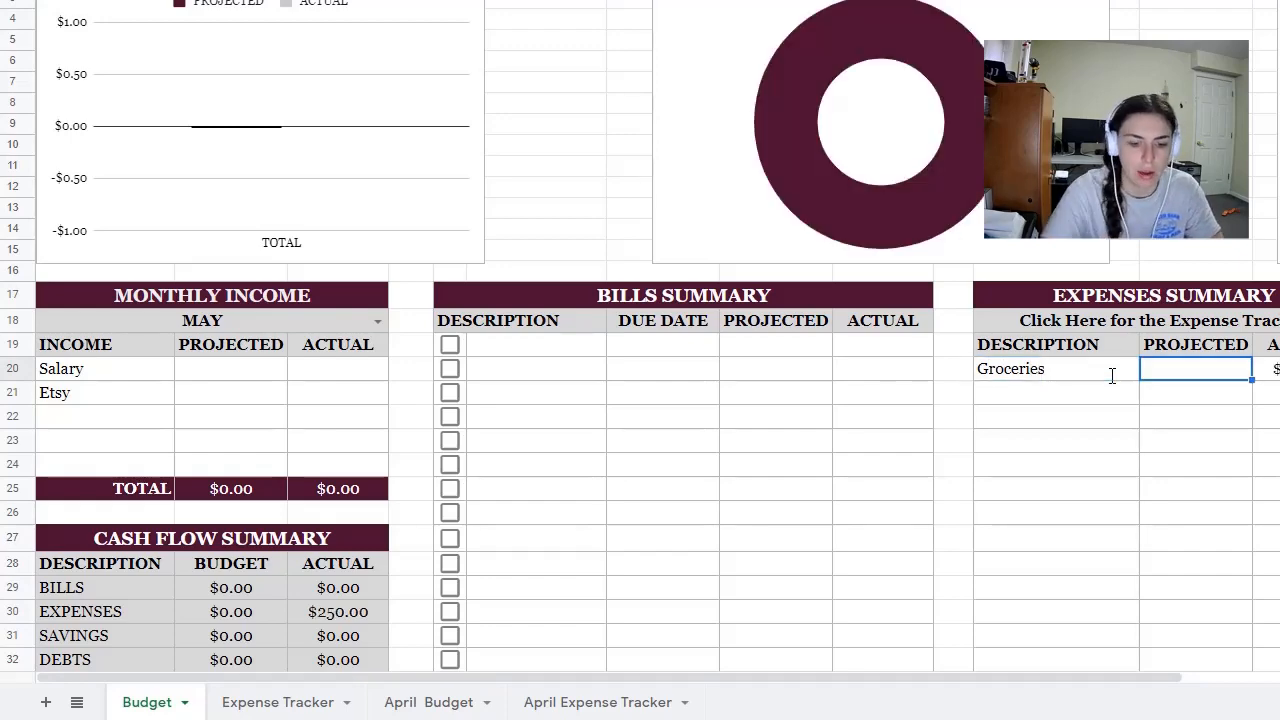
drag(866, 686, 1008, 690)
text(400)
key(Return)
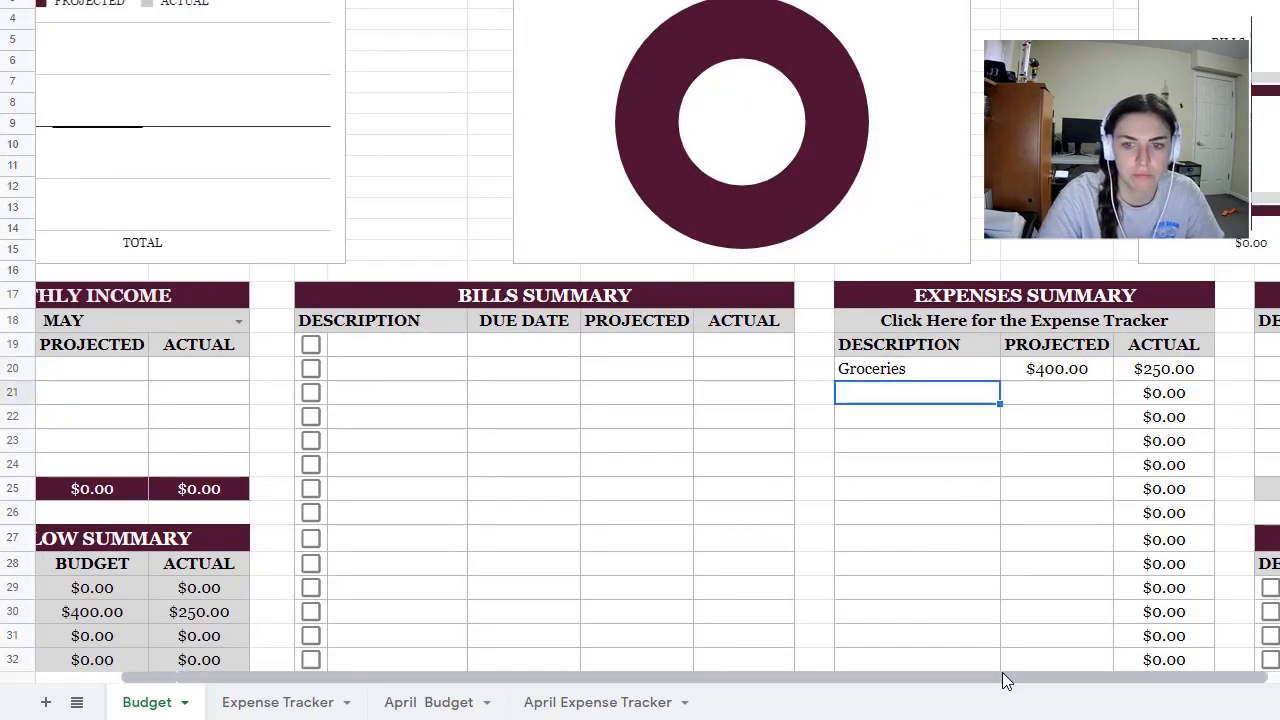
On the Expense Tracker sheet, clear the April expense entries in rows 4 to 8 and check the available category choices.
scroll(1083, 363, down, 5)
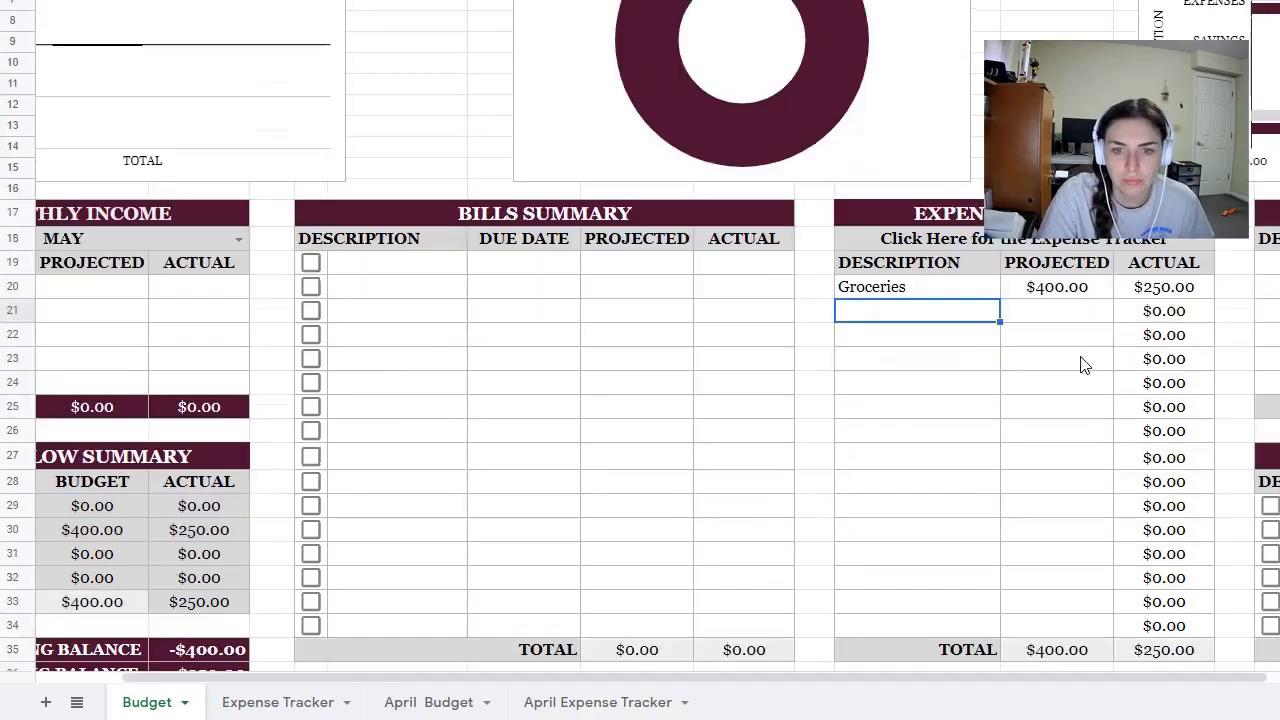
scroll(531, 611, up, 3)
click(310, 702)
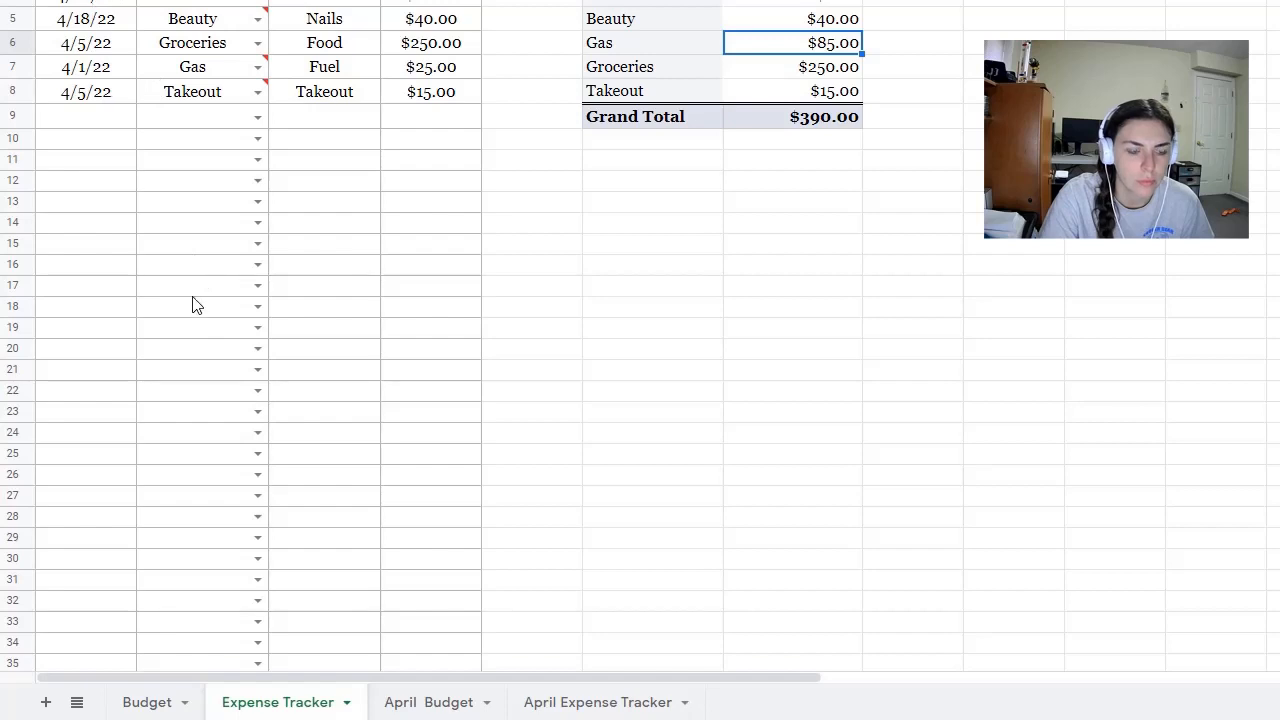
scroll(194, 306, down, 2)
scroll(195, 310, up, 2)
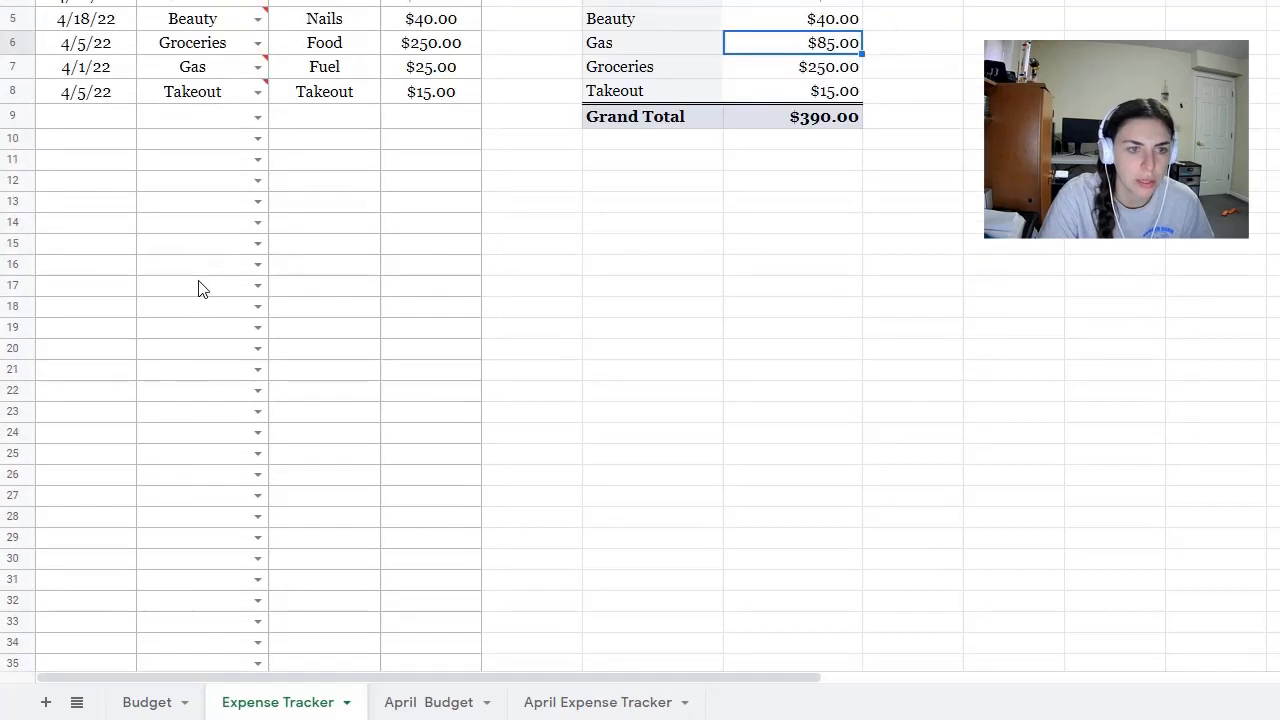
click(505, 7)
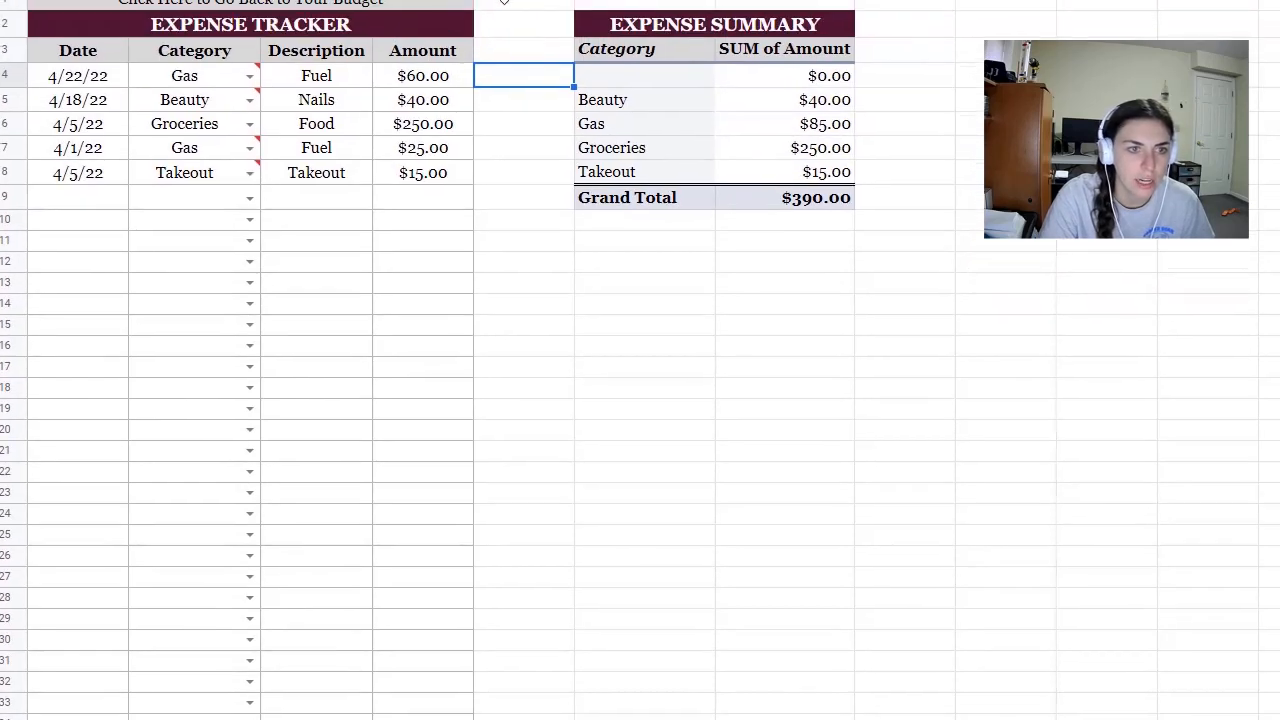
drag(100, 80, 408, 178)
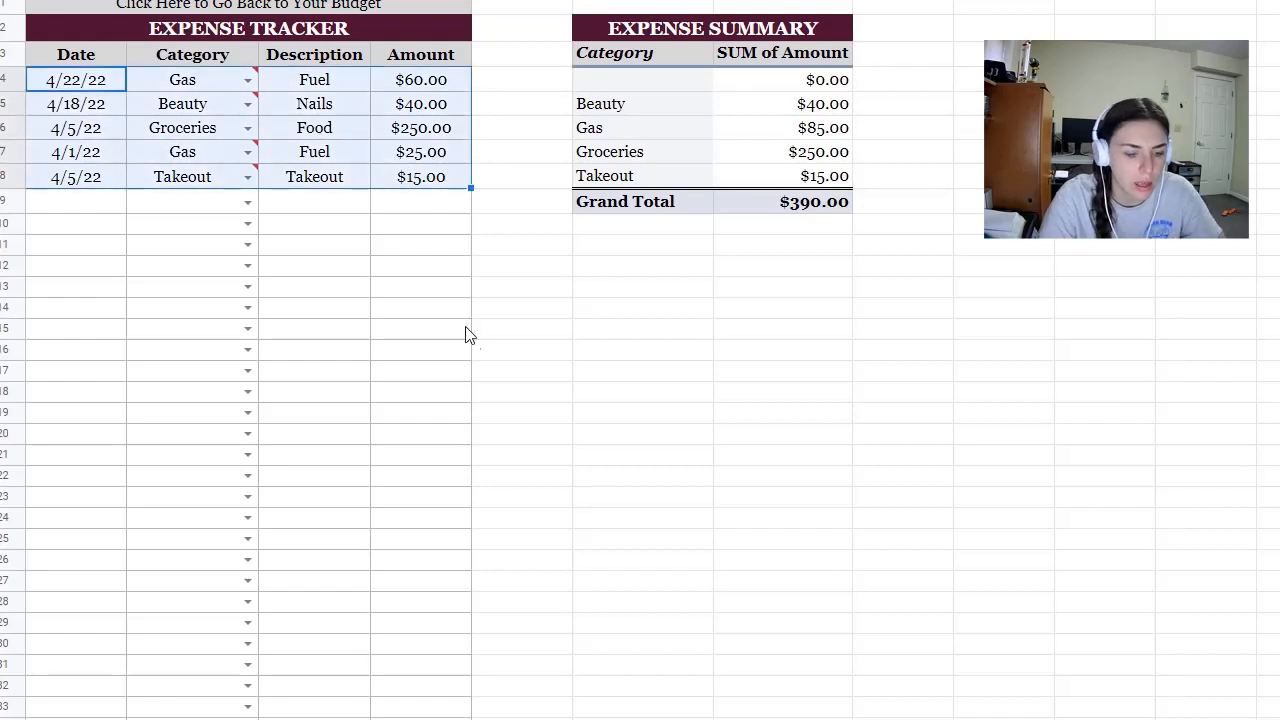
key(Delete)
click(247, 83)
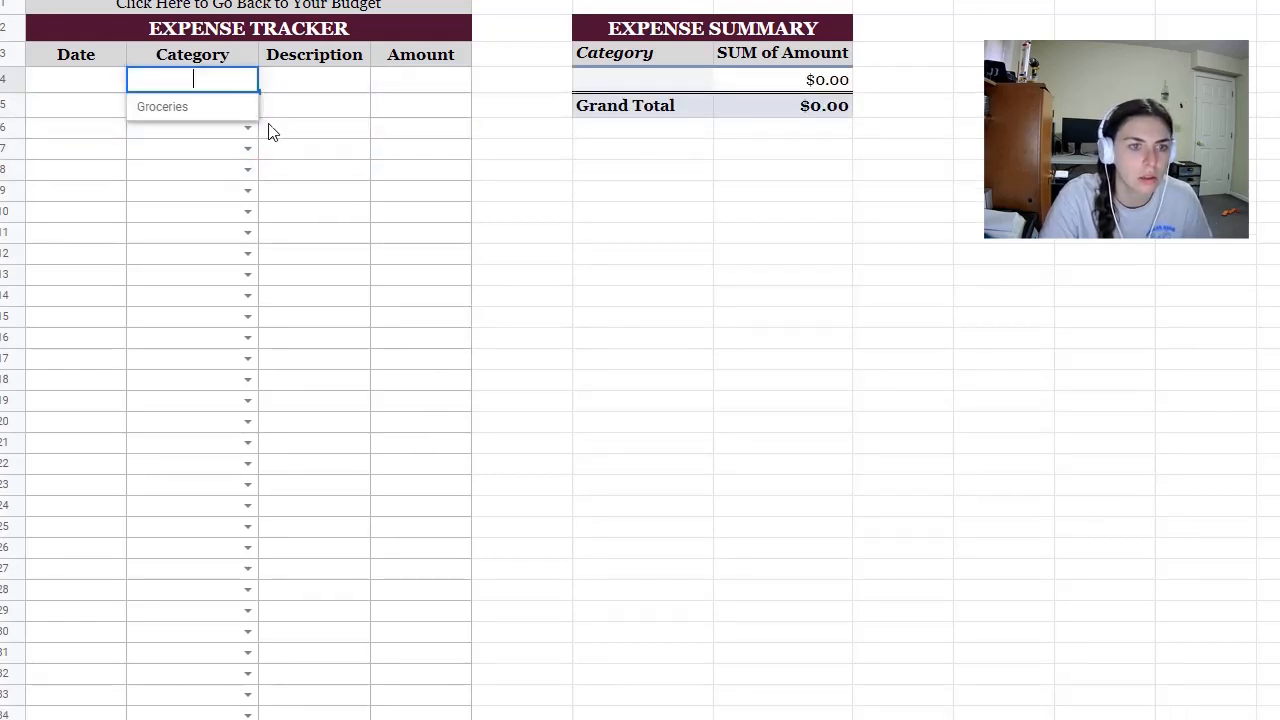
click(645, 340)
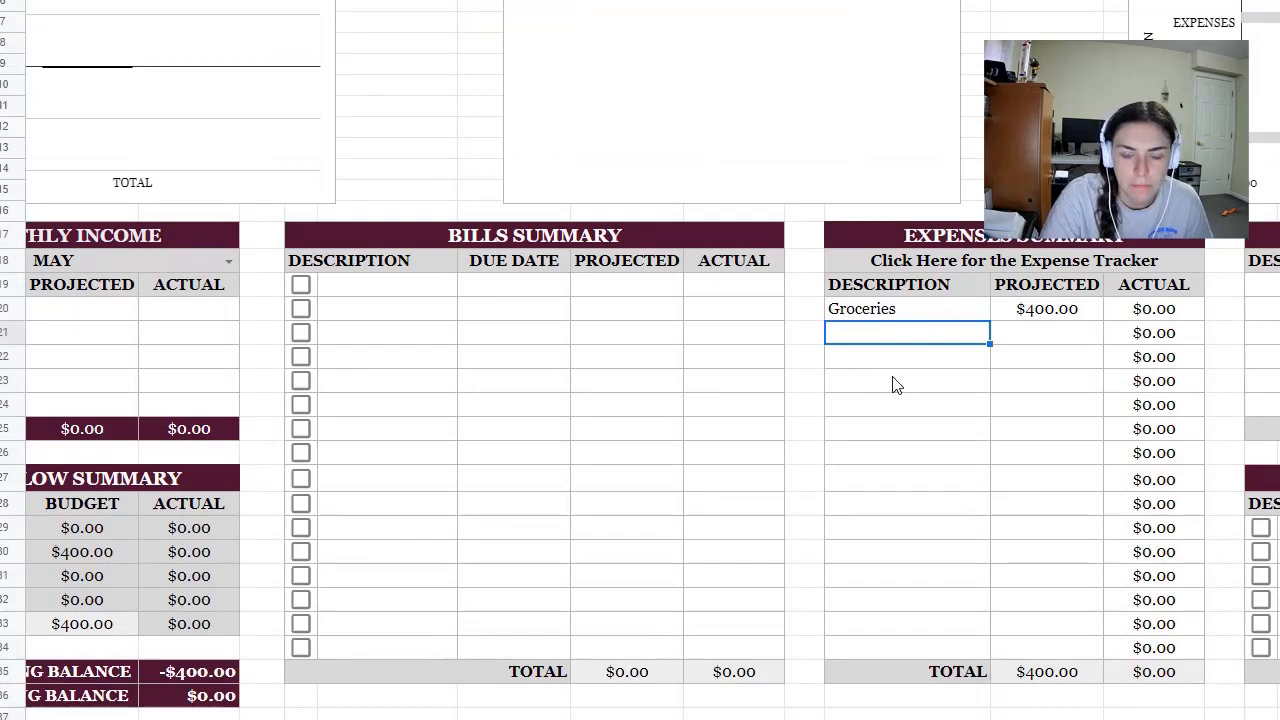
On the Budget sheet, clear the Groceries description and its projected amount from the Expenses Summary.
click(908, 452)
click(880, 308)
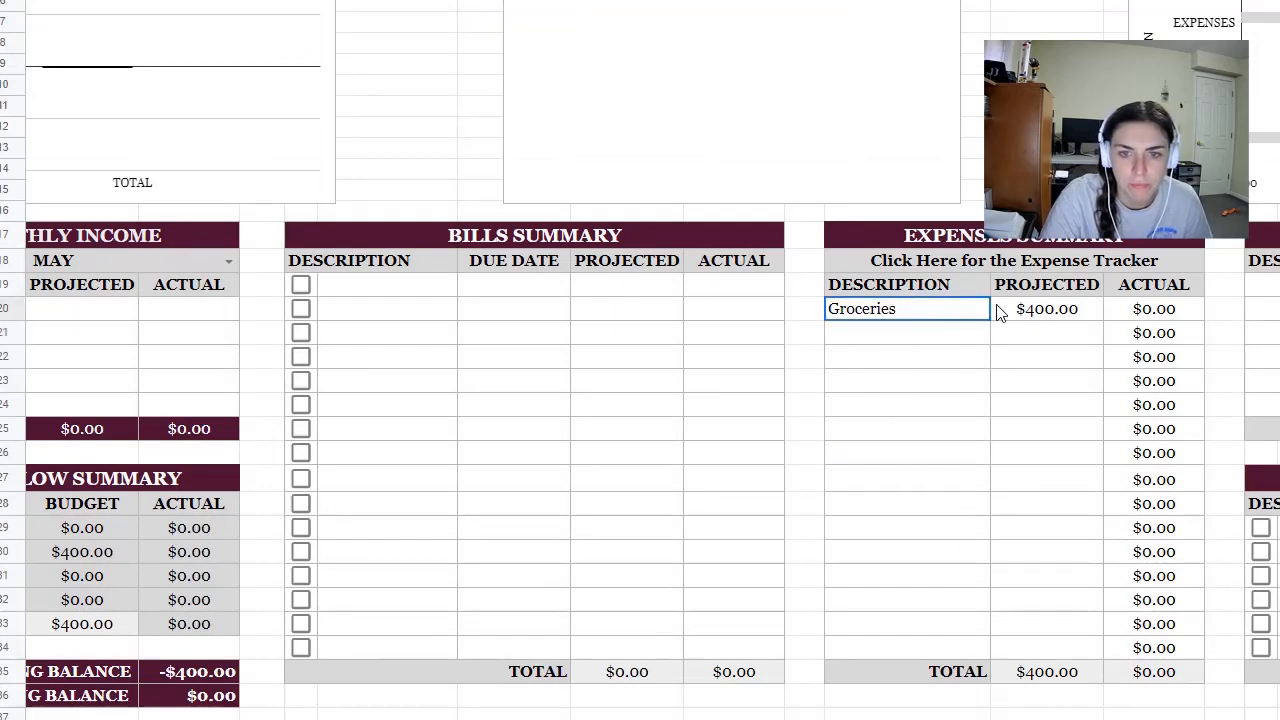
shift+click(1005, 316)
key(Delete)
scroll(1009, 326, left, 2)
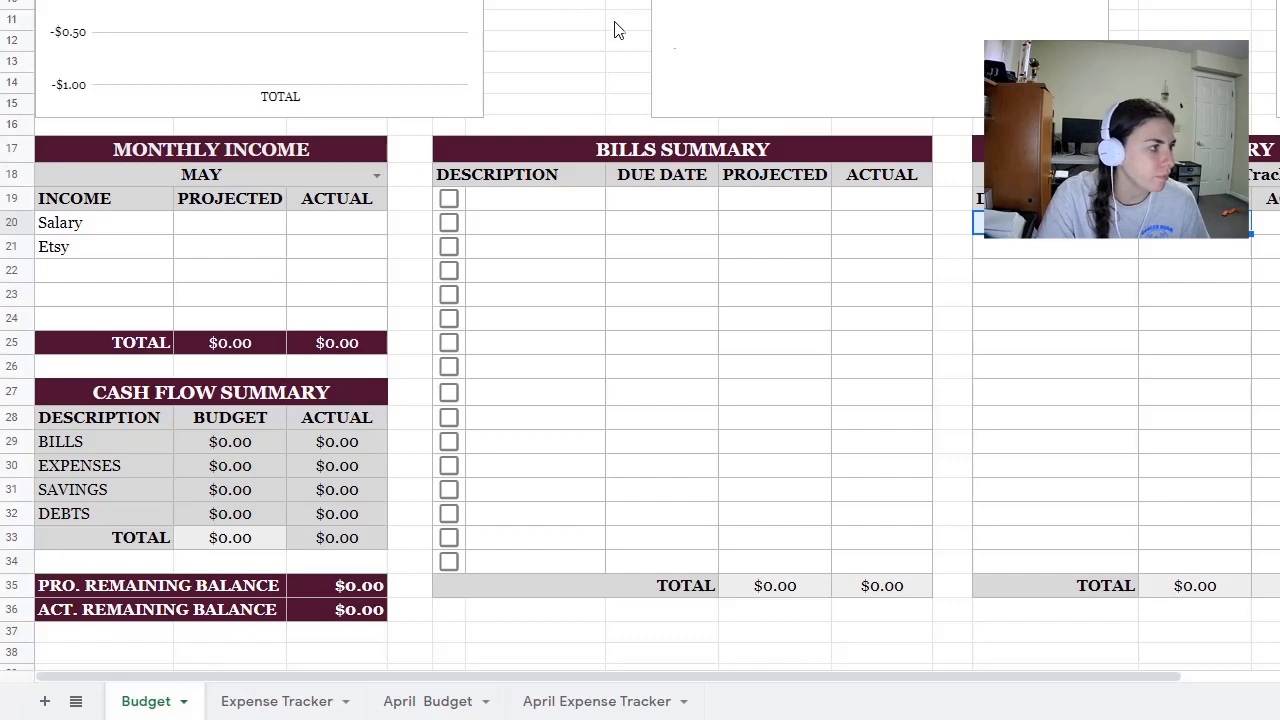
drag(580, 12, 570, 45)
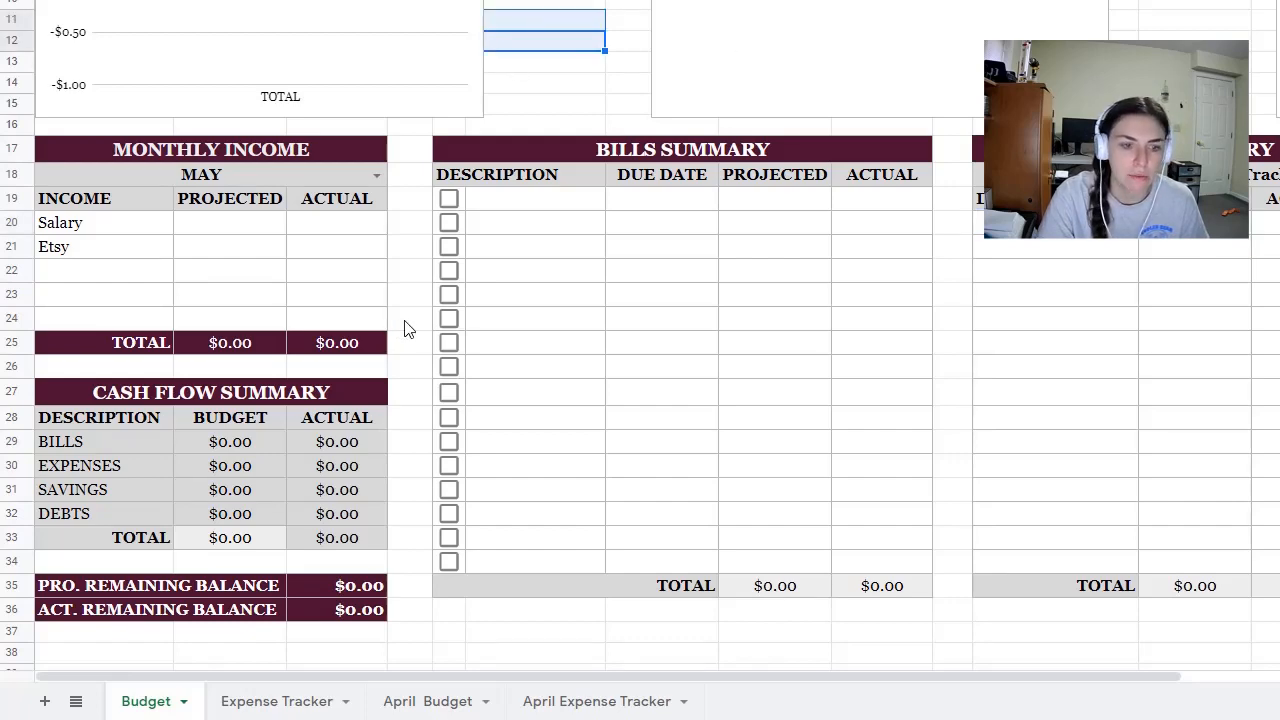
scroll(500, 474, up, 3)
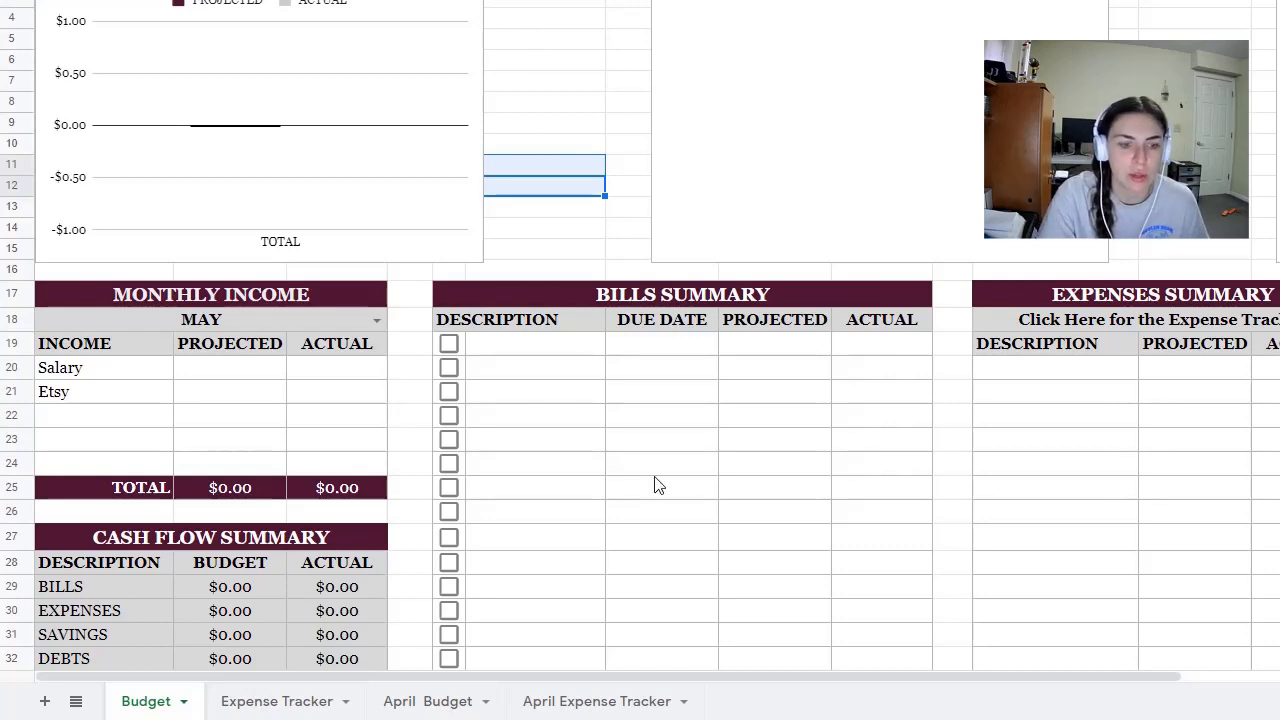
click(570, 110)
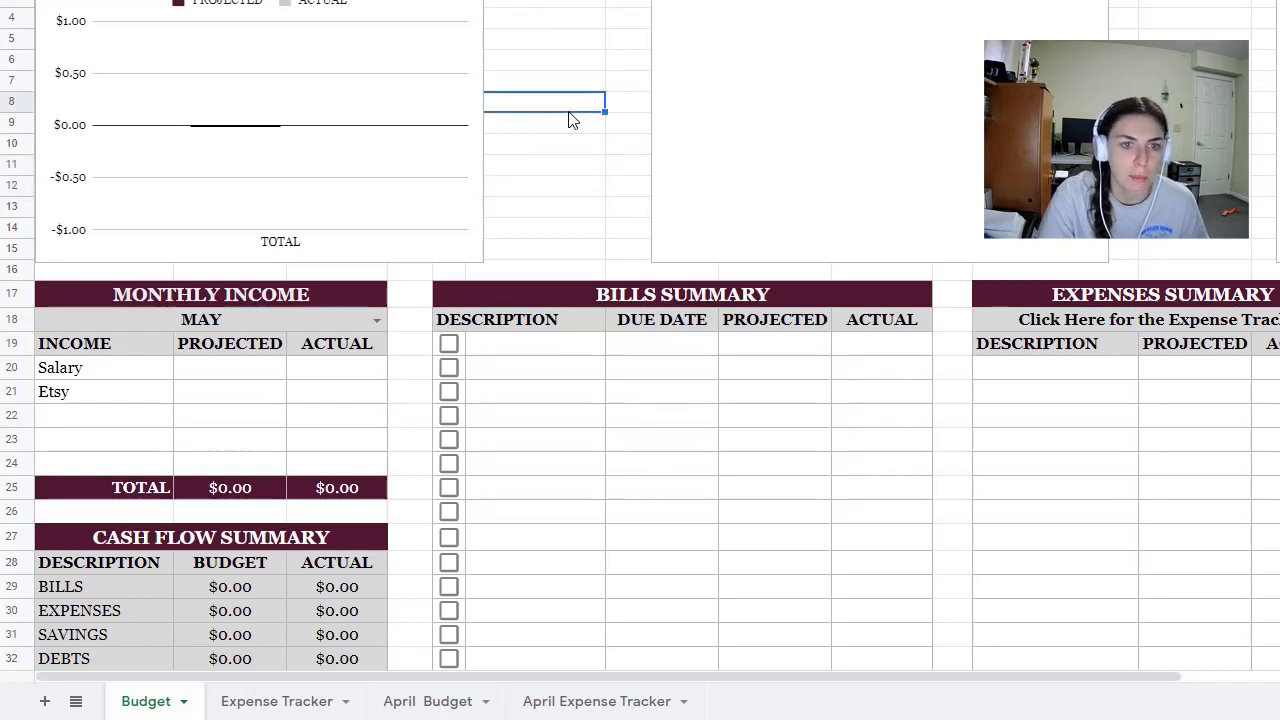